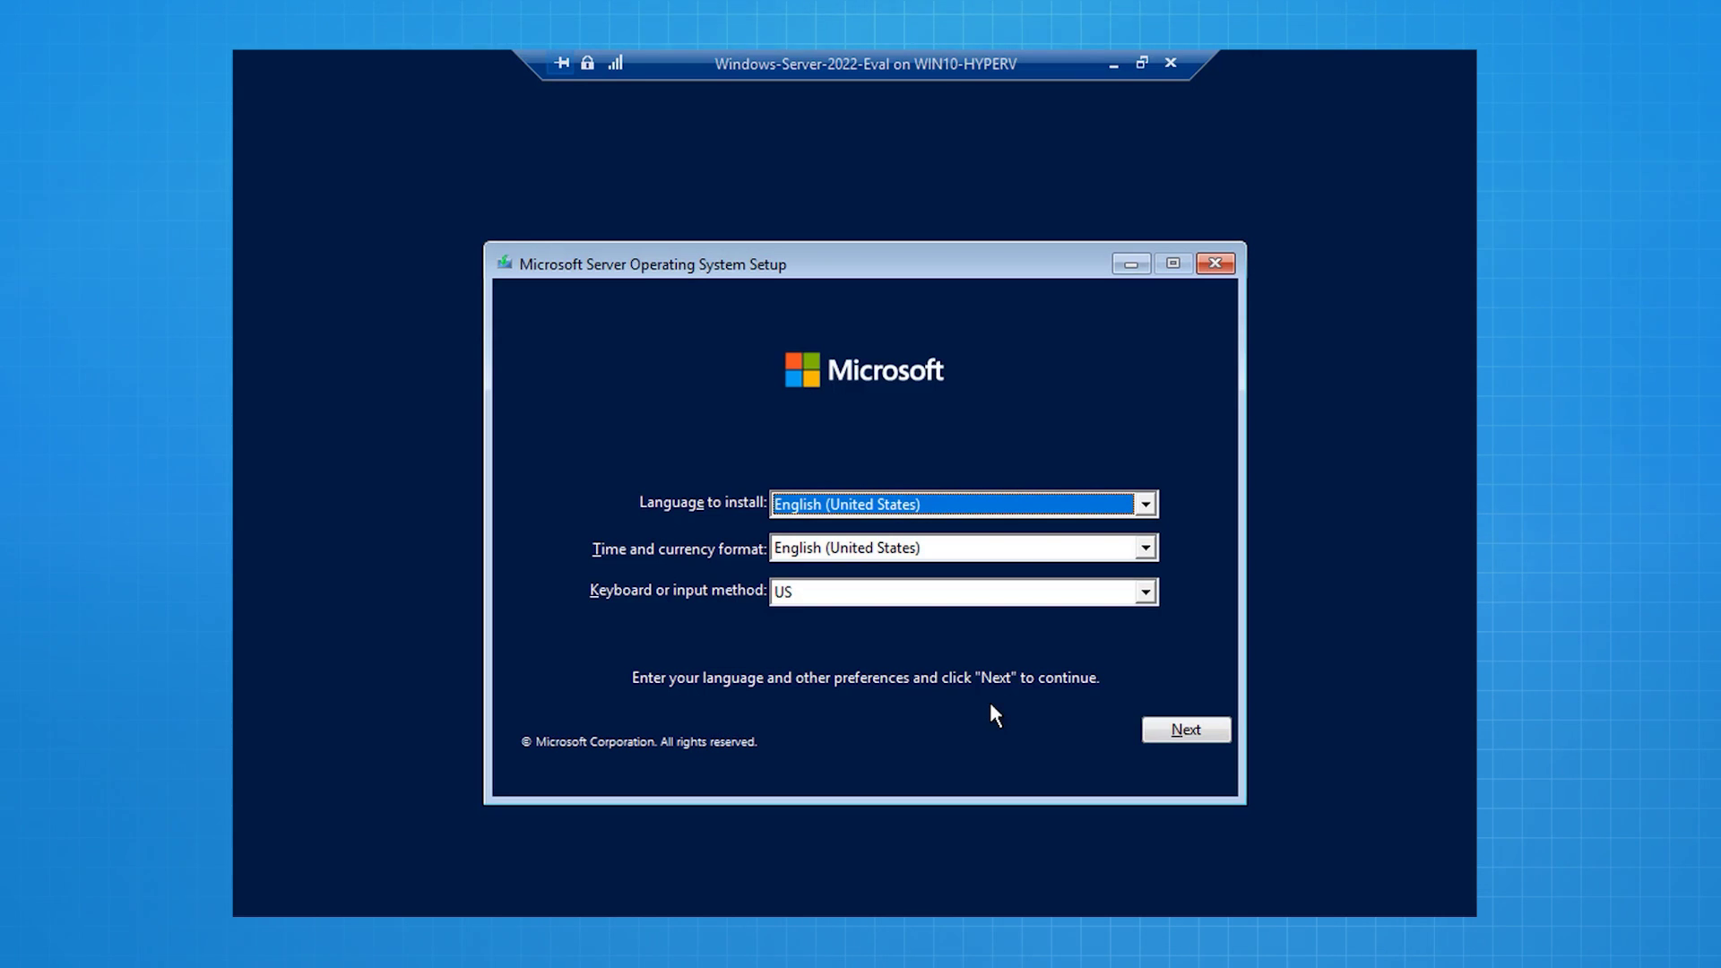
# Step: Accept English (United States) language and time format and the US keyboard, then continue
pyautogui.click(1170, 733)
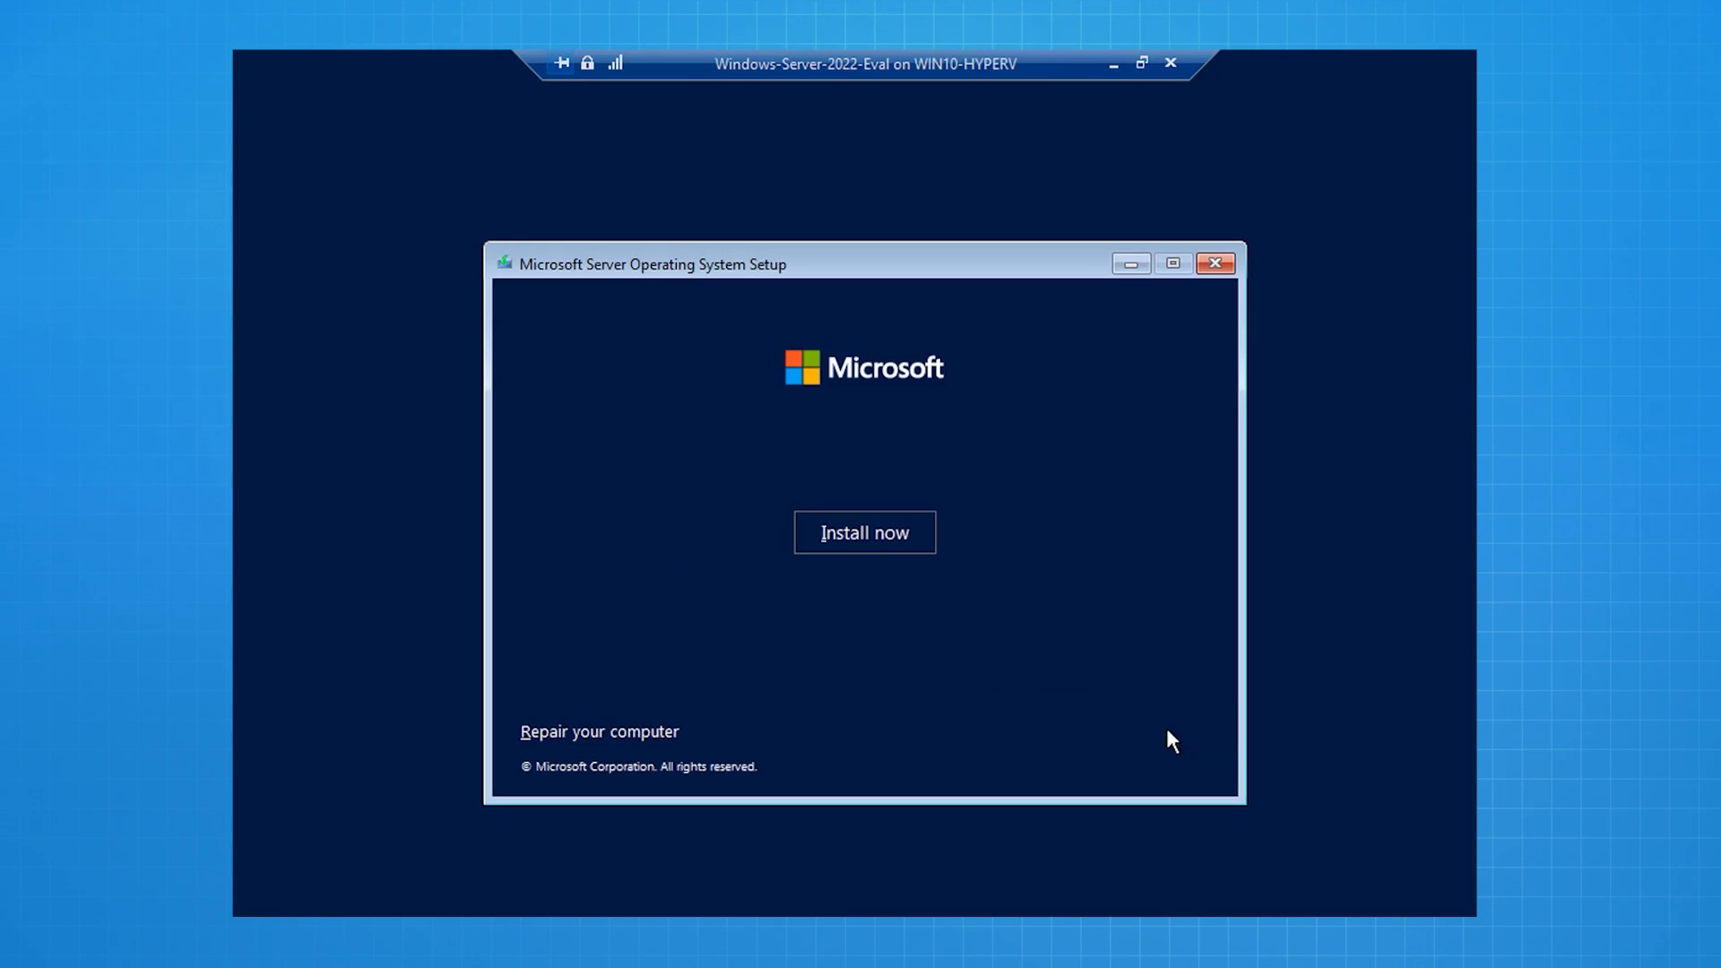
# Step: Begin installation and pick Windows Server 2022 Standard Evaluation (Desktop Experience) instead of Datacenter
pyautogui.click(881, 532)
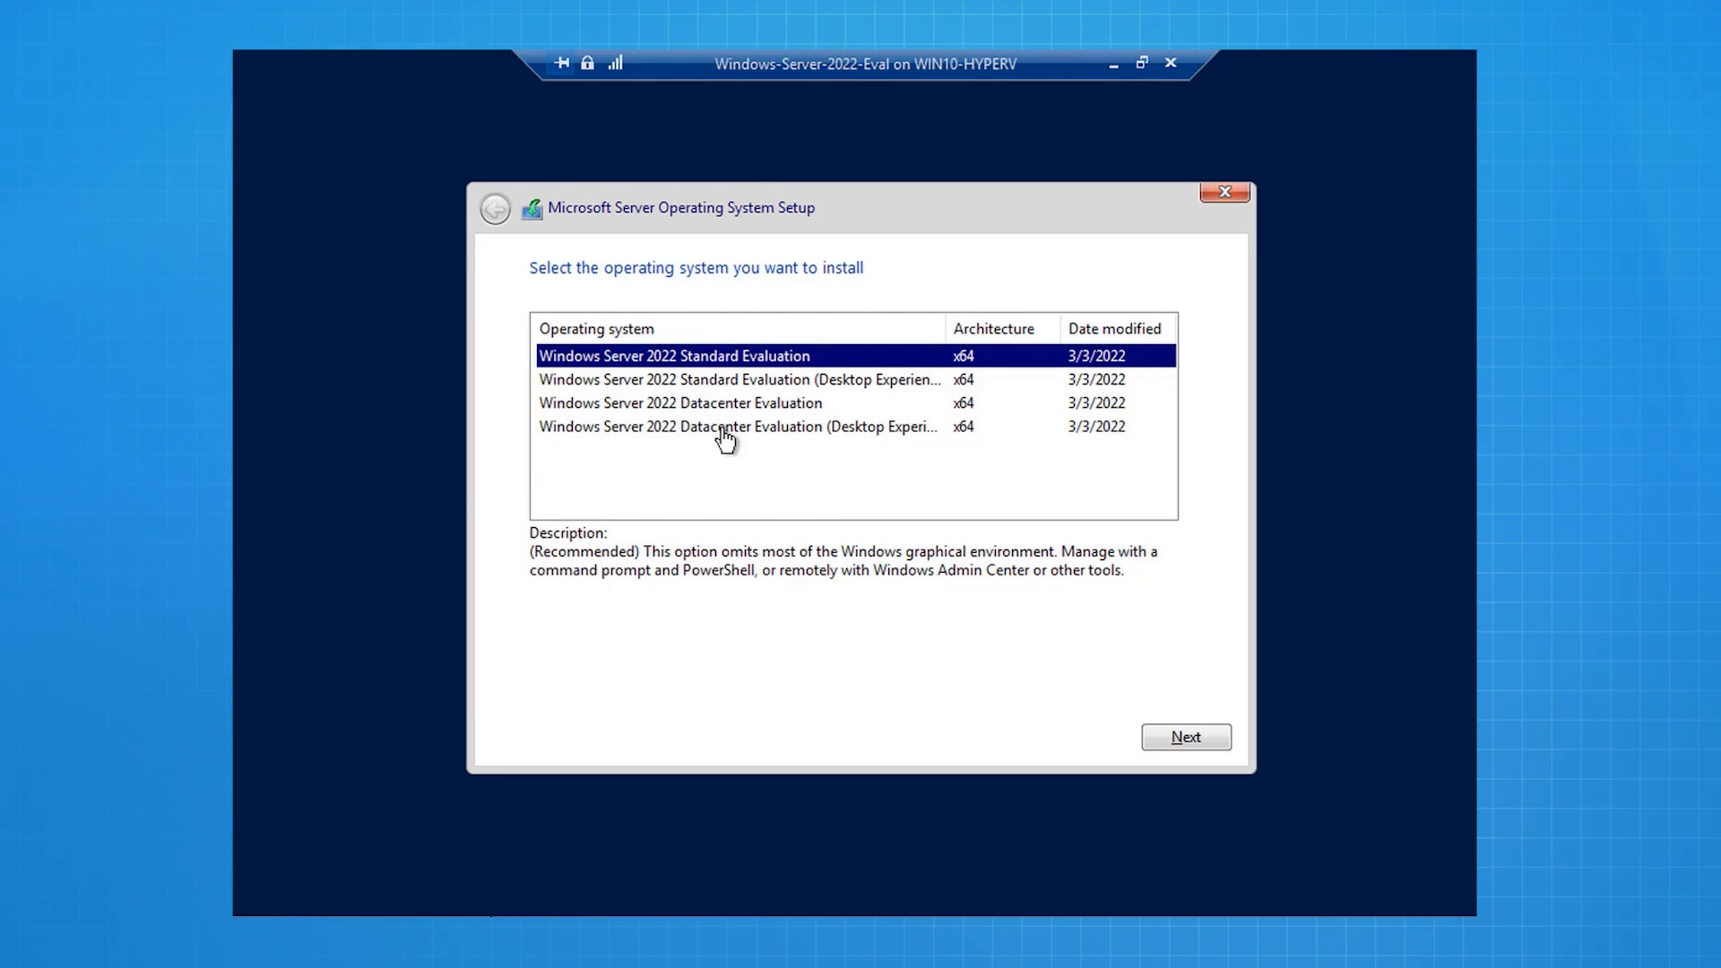
pyautogui.click(724, 428)
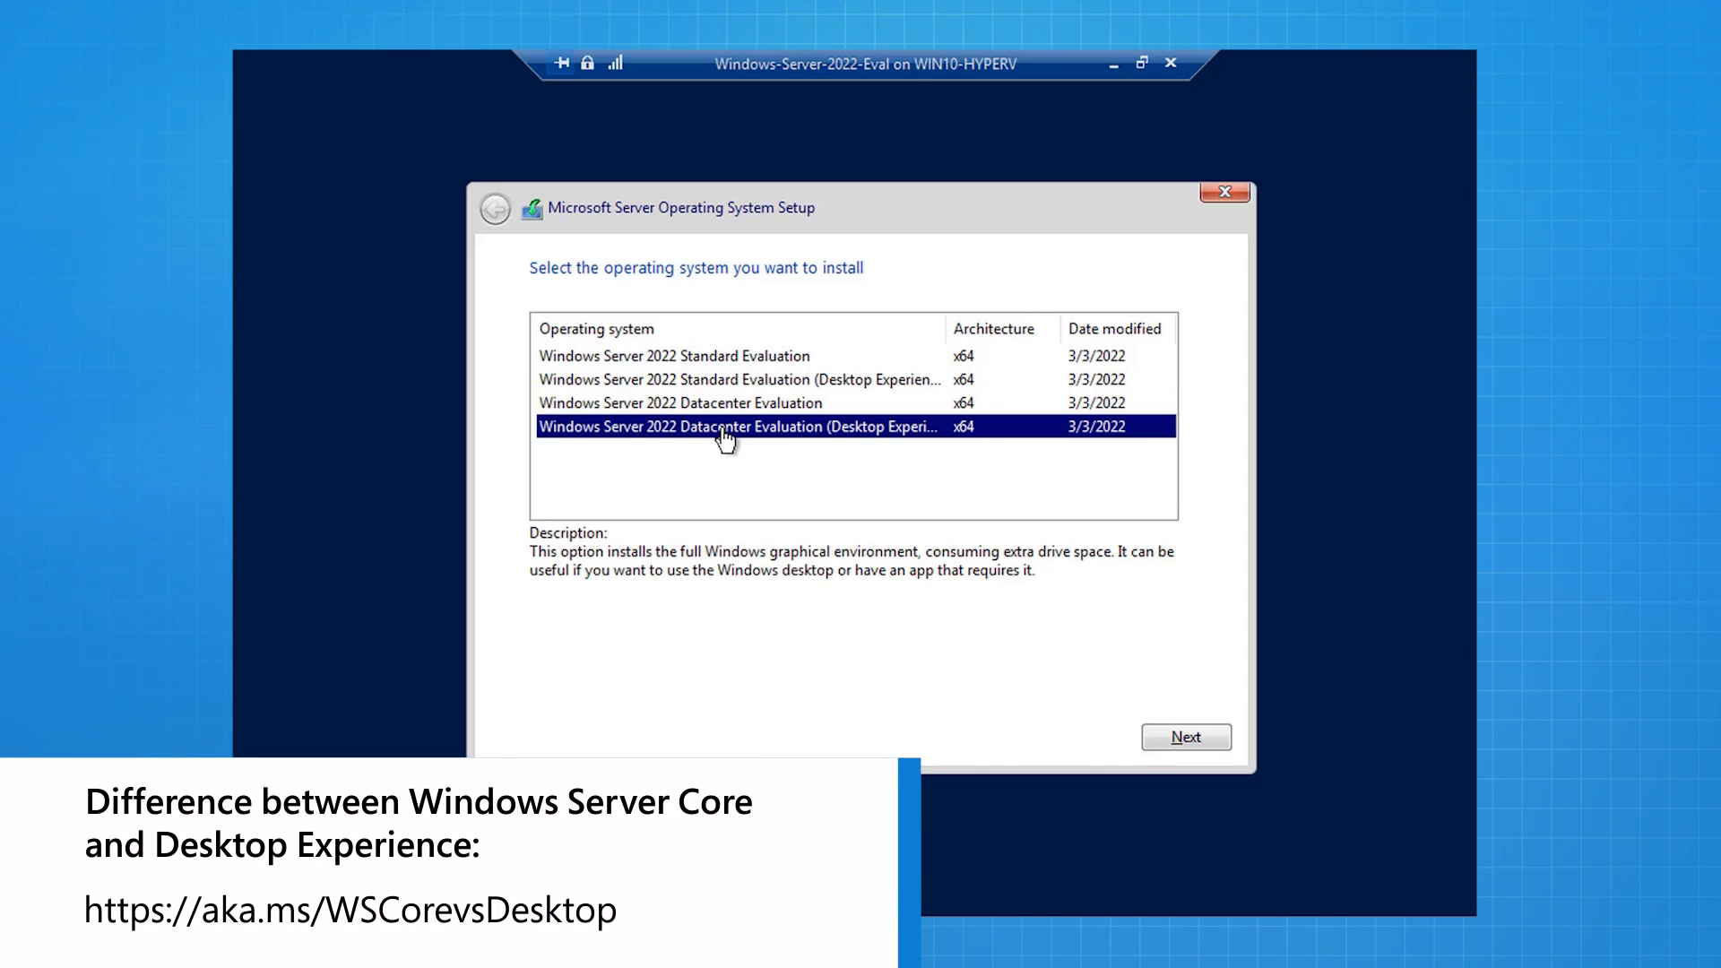
pyautogui.click(720, 384)
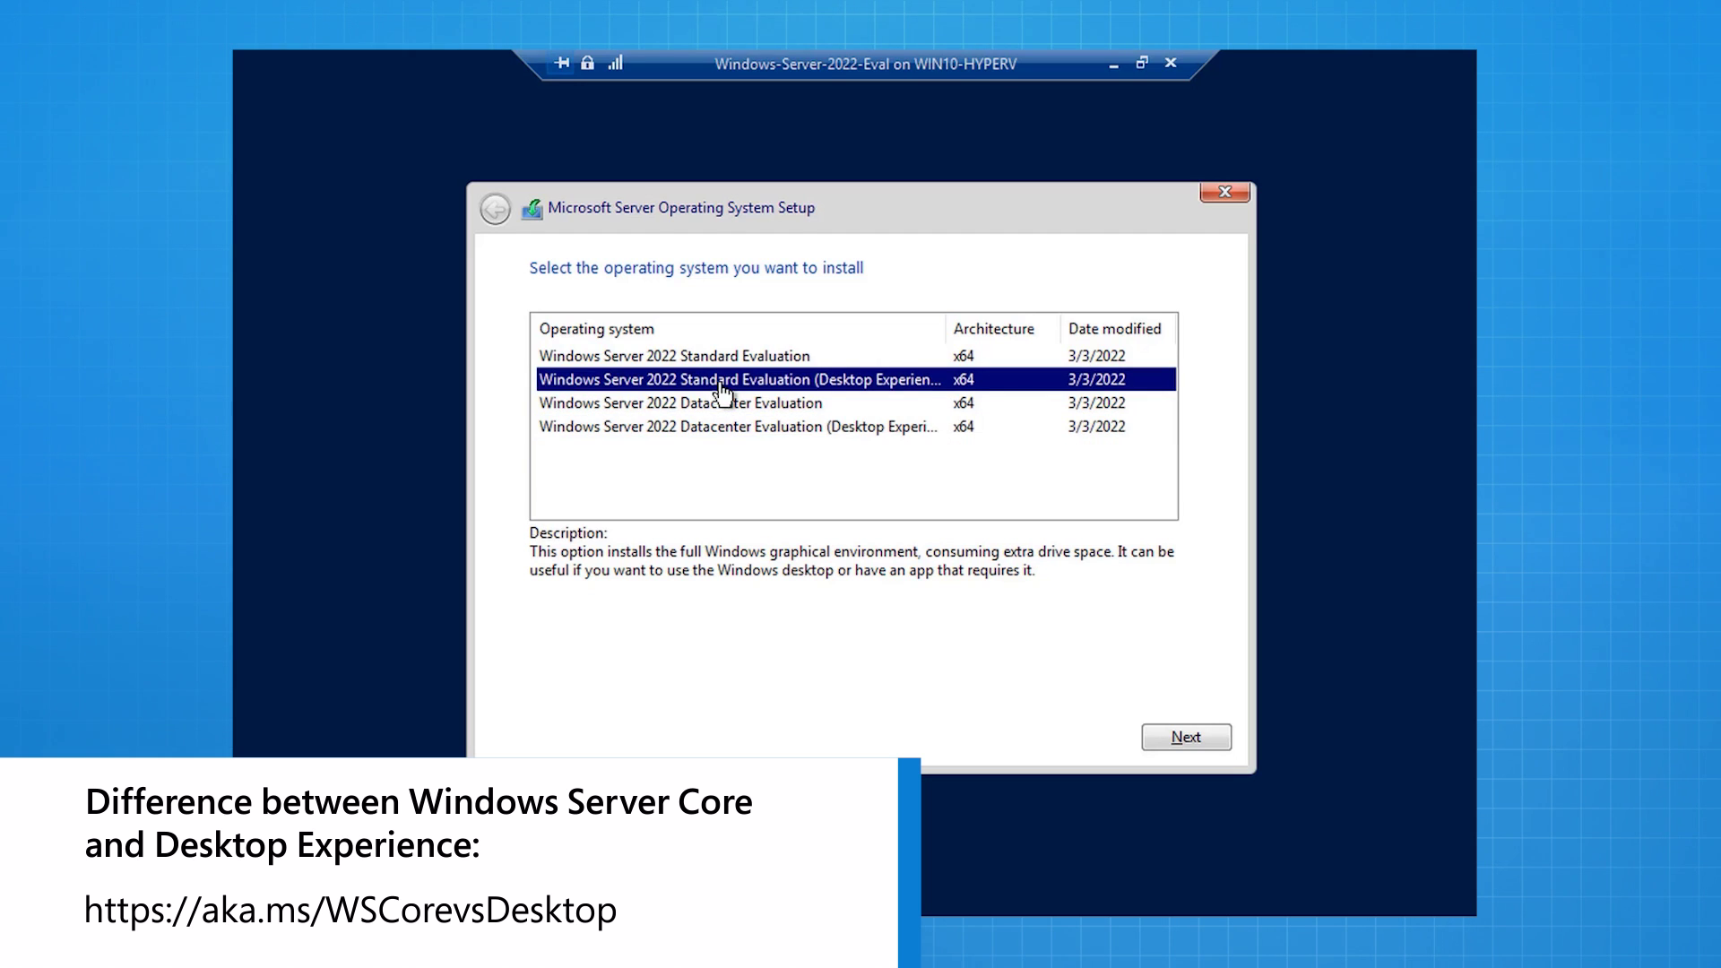
# Step: Continue with the chosen edition and accept the Microsoft Software License Terms
pyautogui.click(1186, 737)
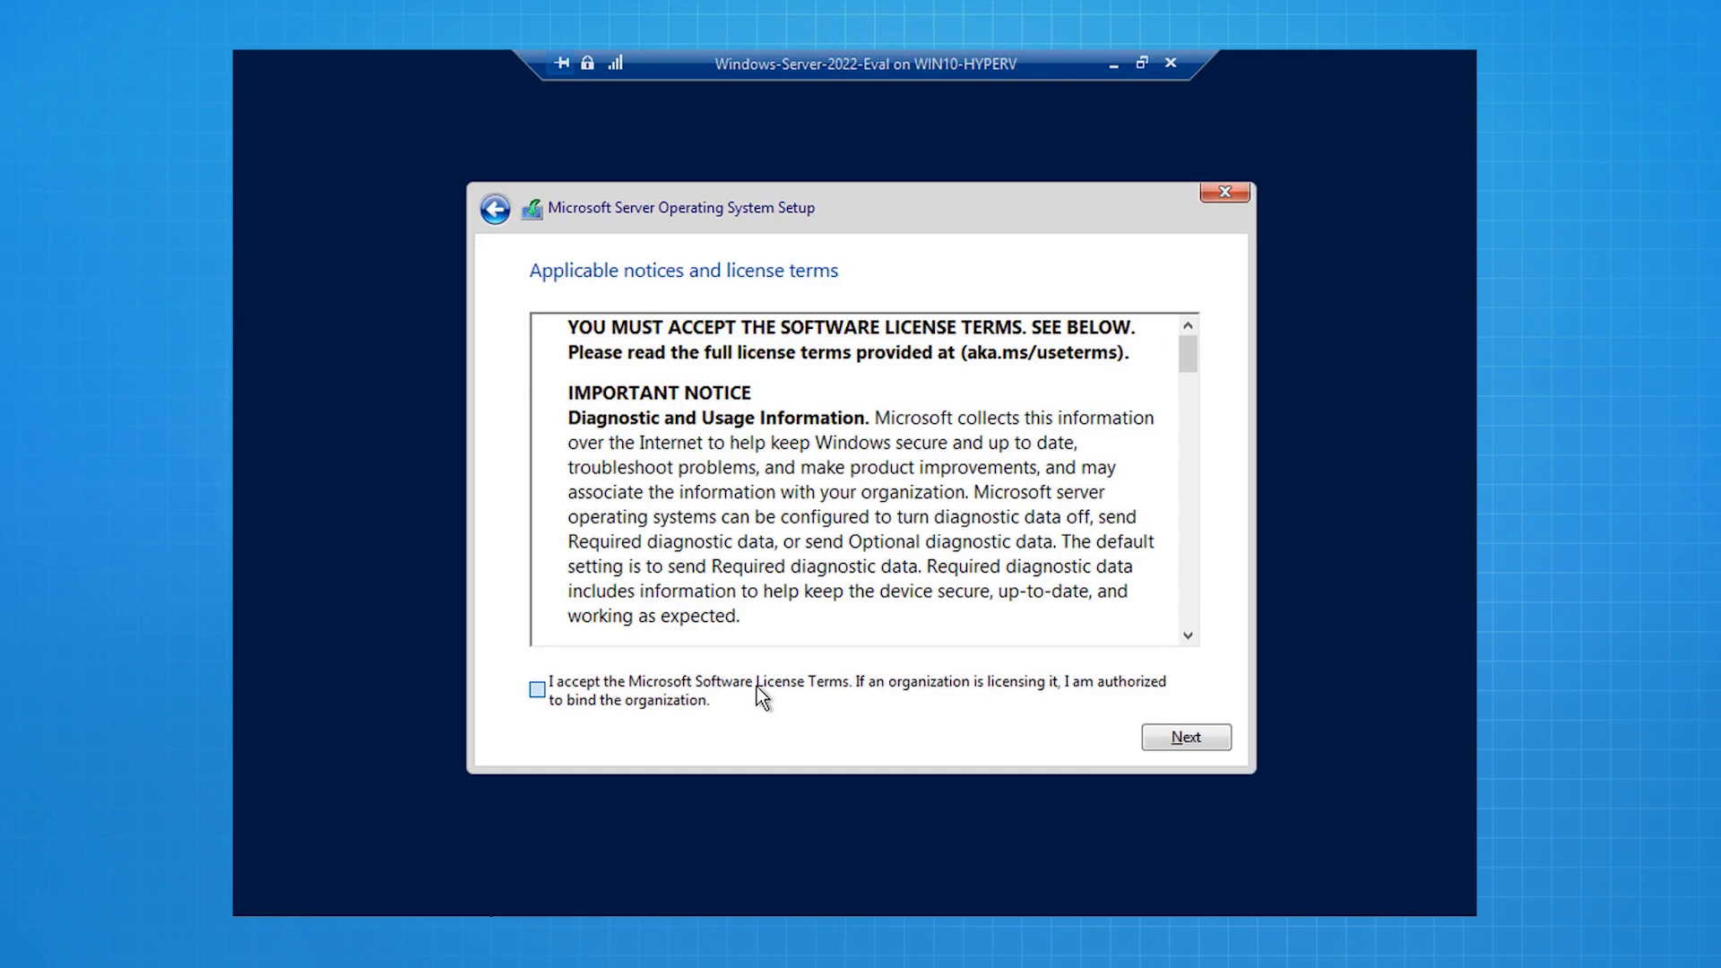
pyautogui.click(757, 687)
pyautogui.click(1162, 741)
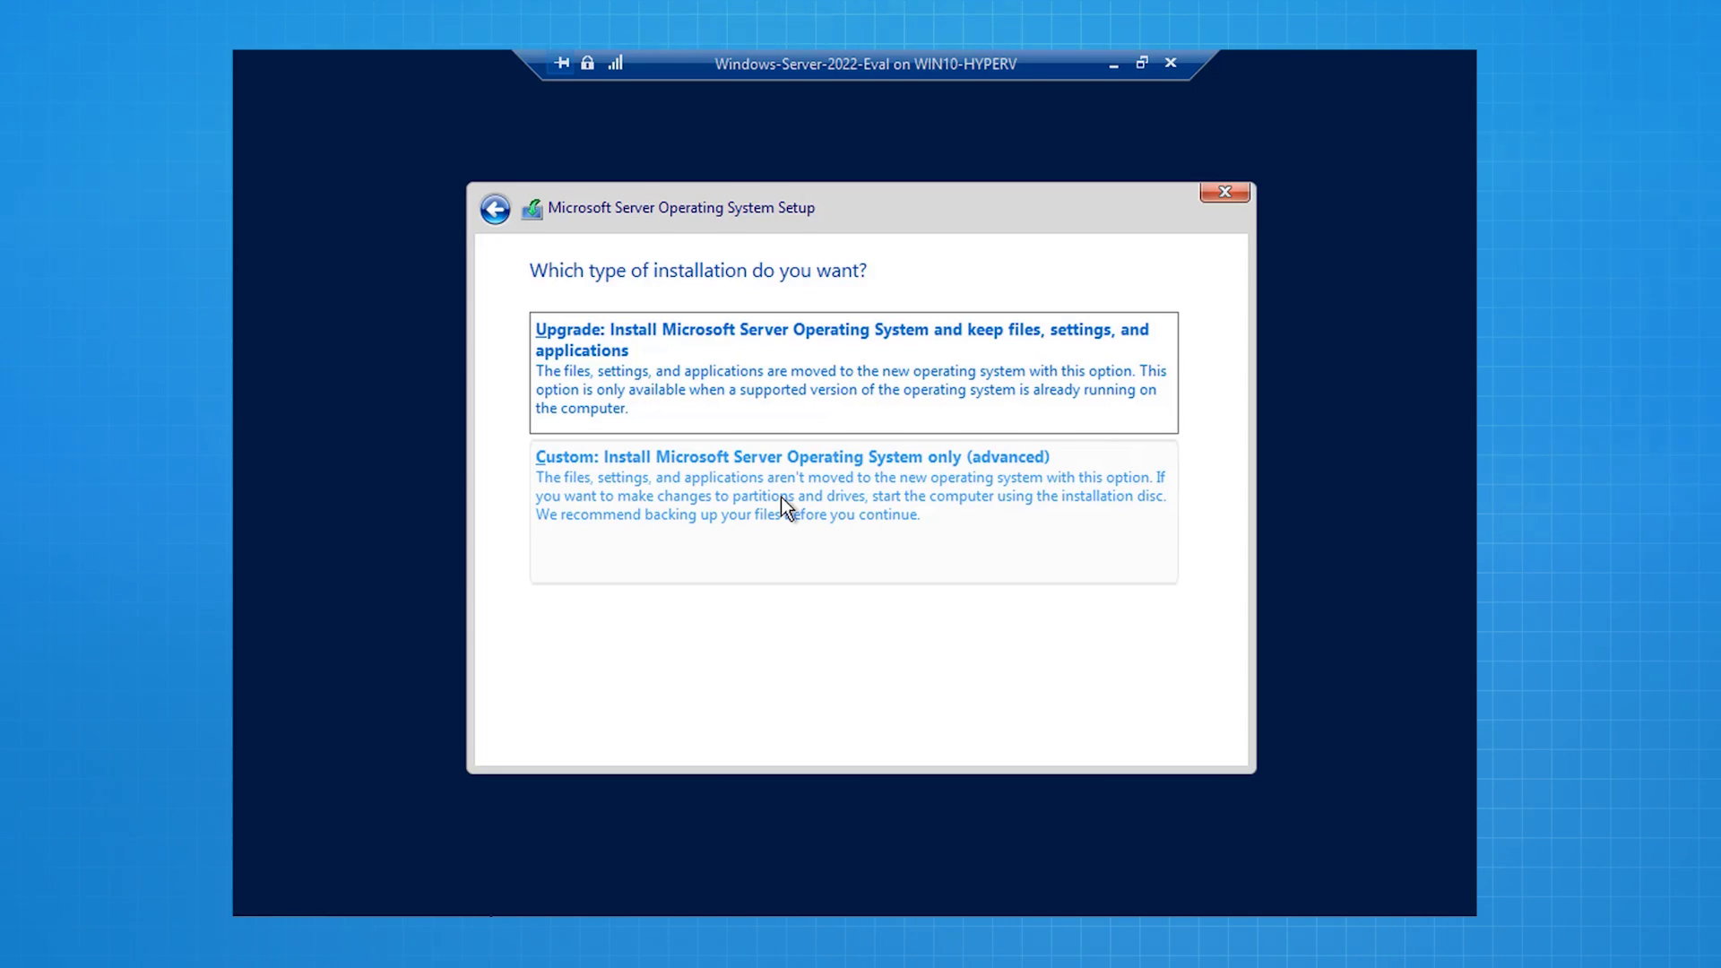
# Step: Choose a custom clean install onto Drive 0's 127.0 GB unallocated space
pyautogui.click(782, 499)
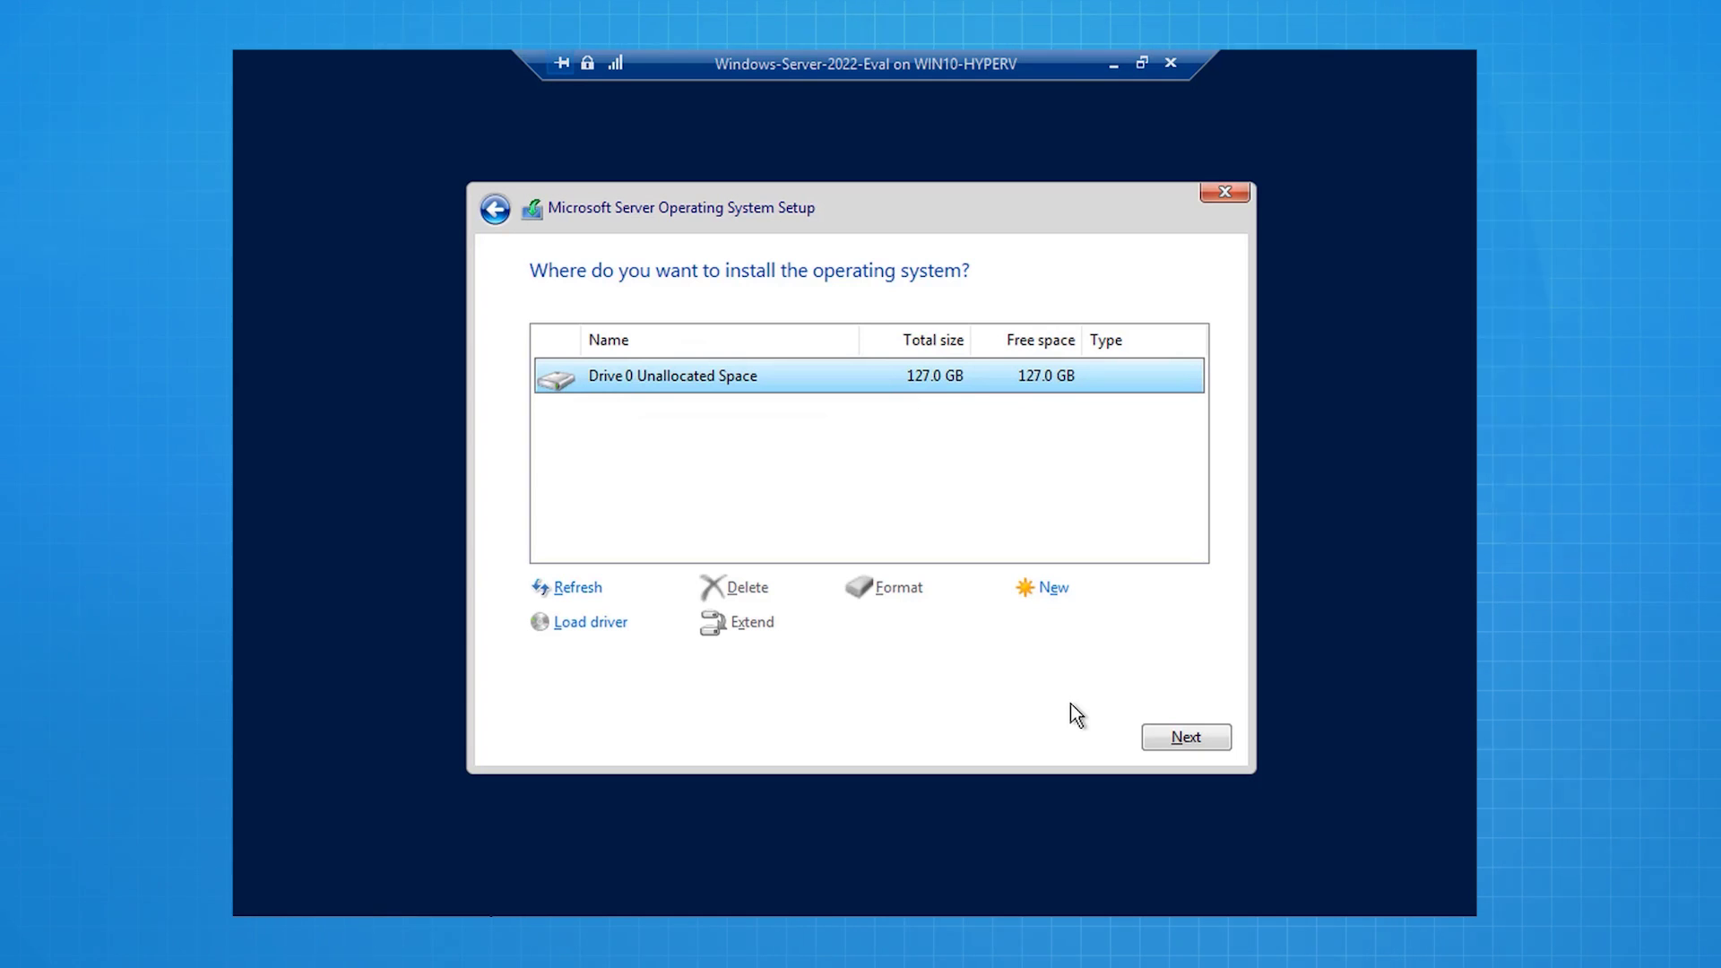
pyautogui.click(1172, 749)
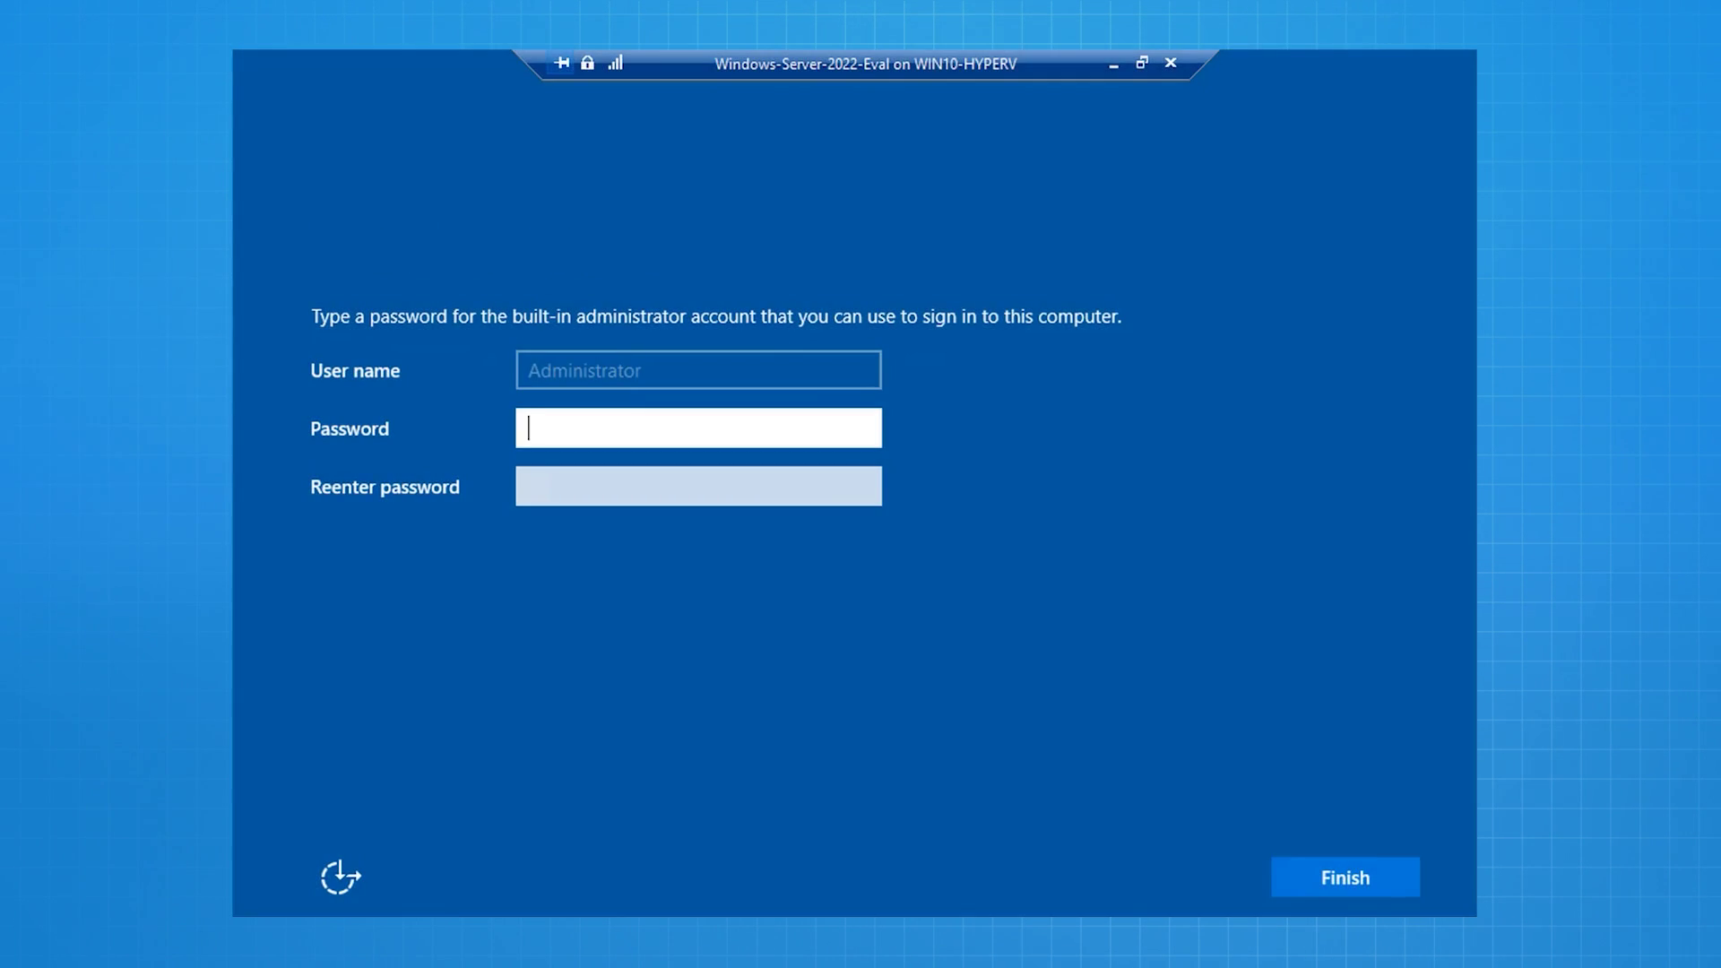
# Step: Set the Administrator password in both fields, finish setup, and sign in with it
pyautogui.write('P@ssw0rd123456789')
pyautogui.click(793, 485)
pyautogui.write('P@ssw0rd123456789')
pyautogui.click(1314, 879)
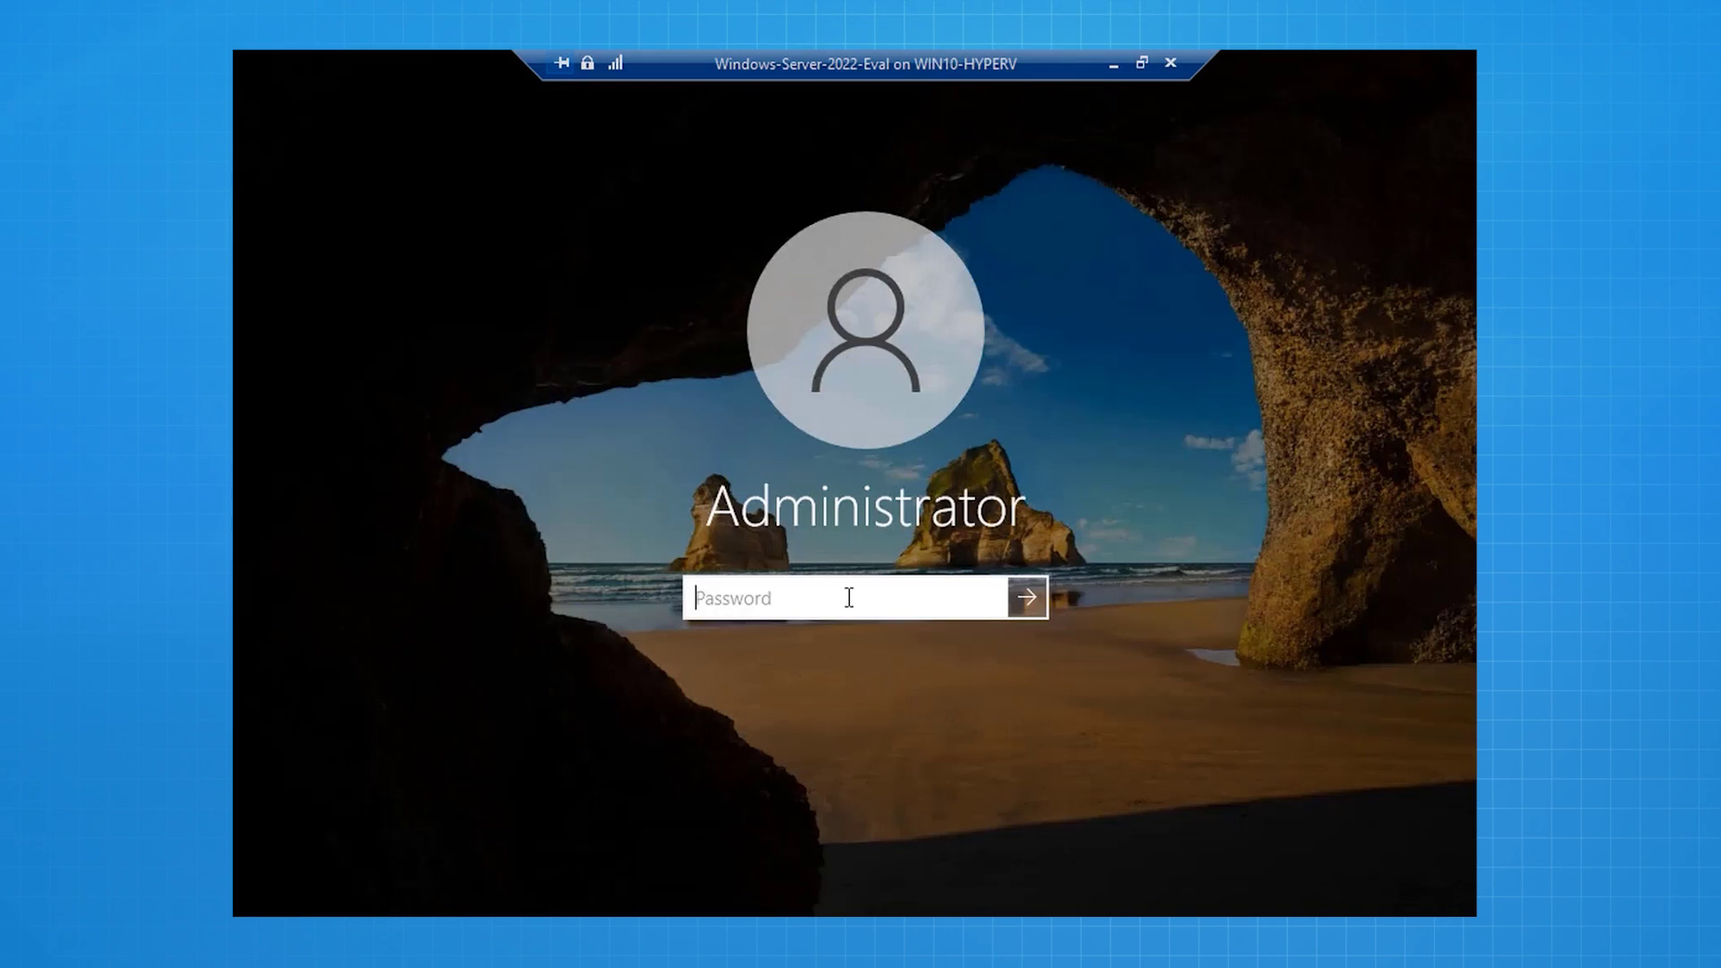
pyautogui.write('P@ssw0rd123456789')
pyautogui.click(1036, 600)
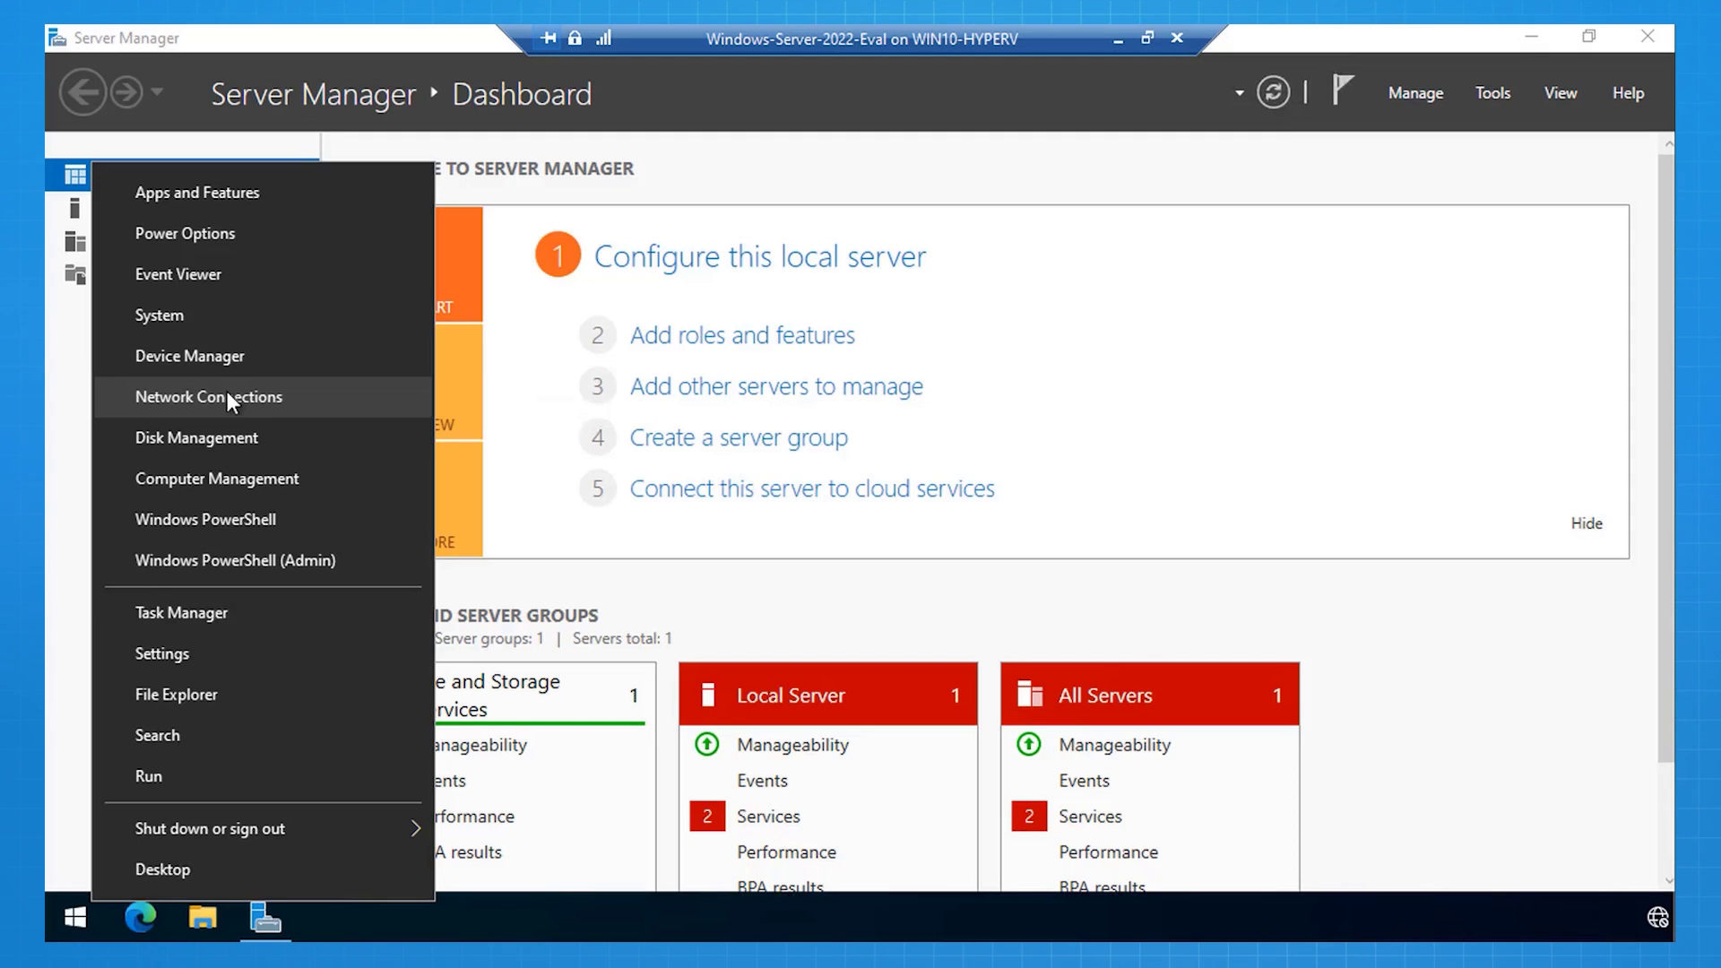
# Step: Open the Ethernet adapter's IPv4 properties from the Network and Sharing Center
pyautogui.click(228, 394)
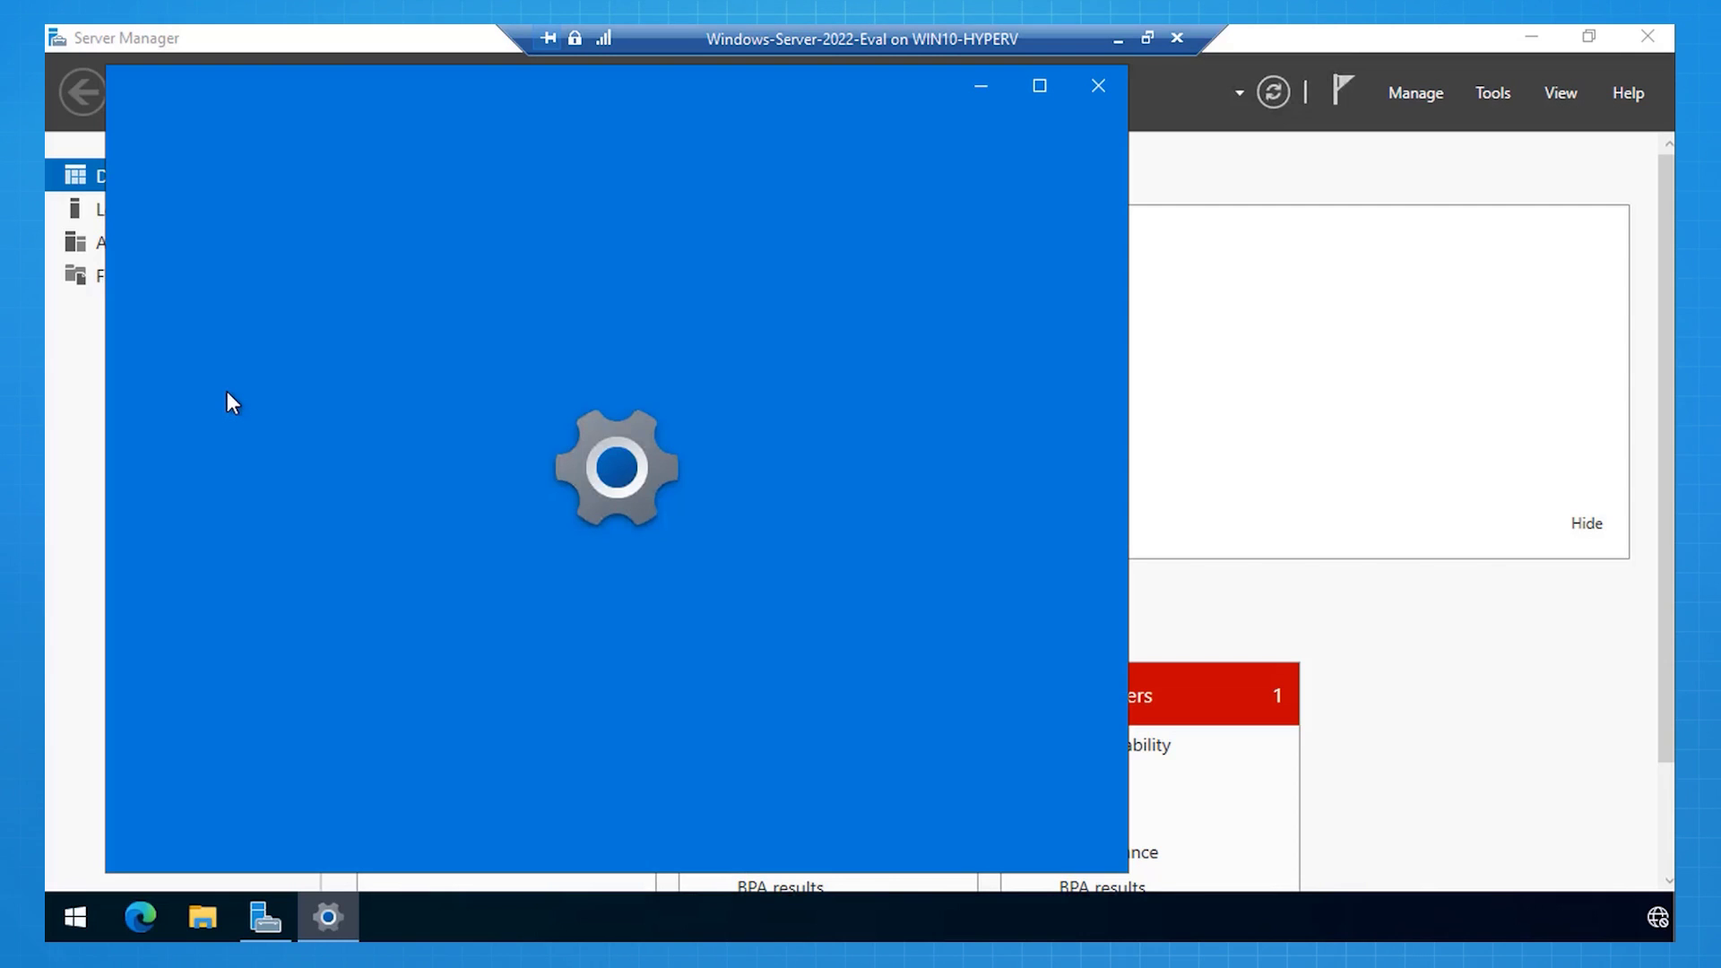
pyautogui.scroll(-2, 601, 811)
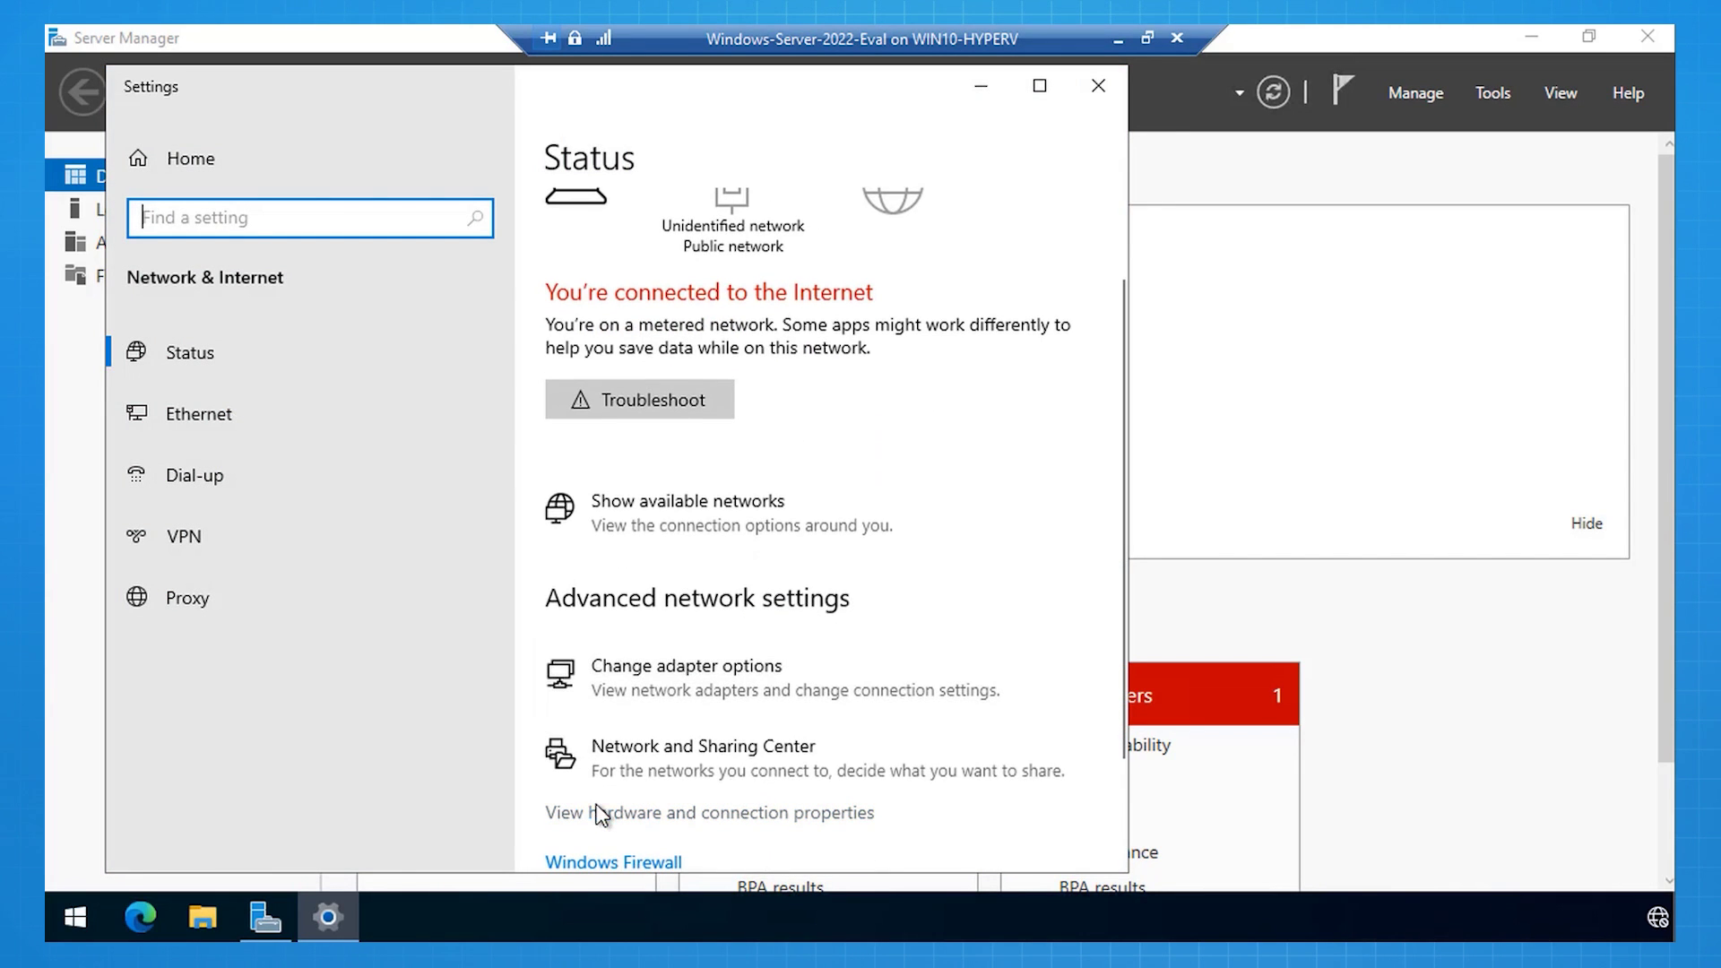
pyautogui.click(591, 769)
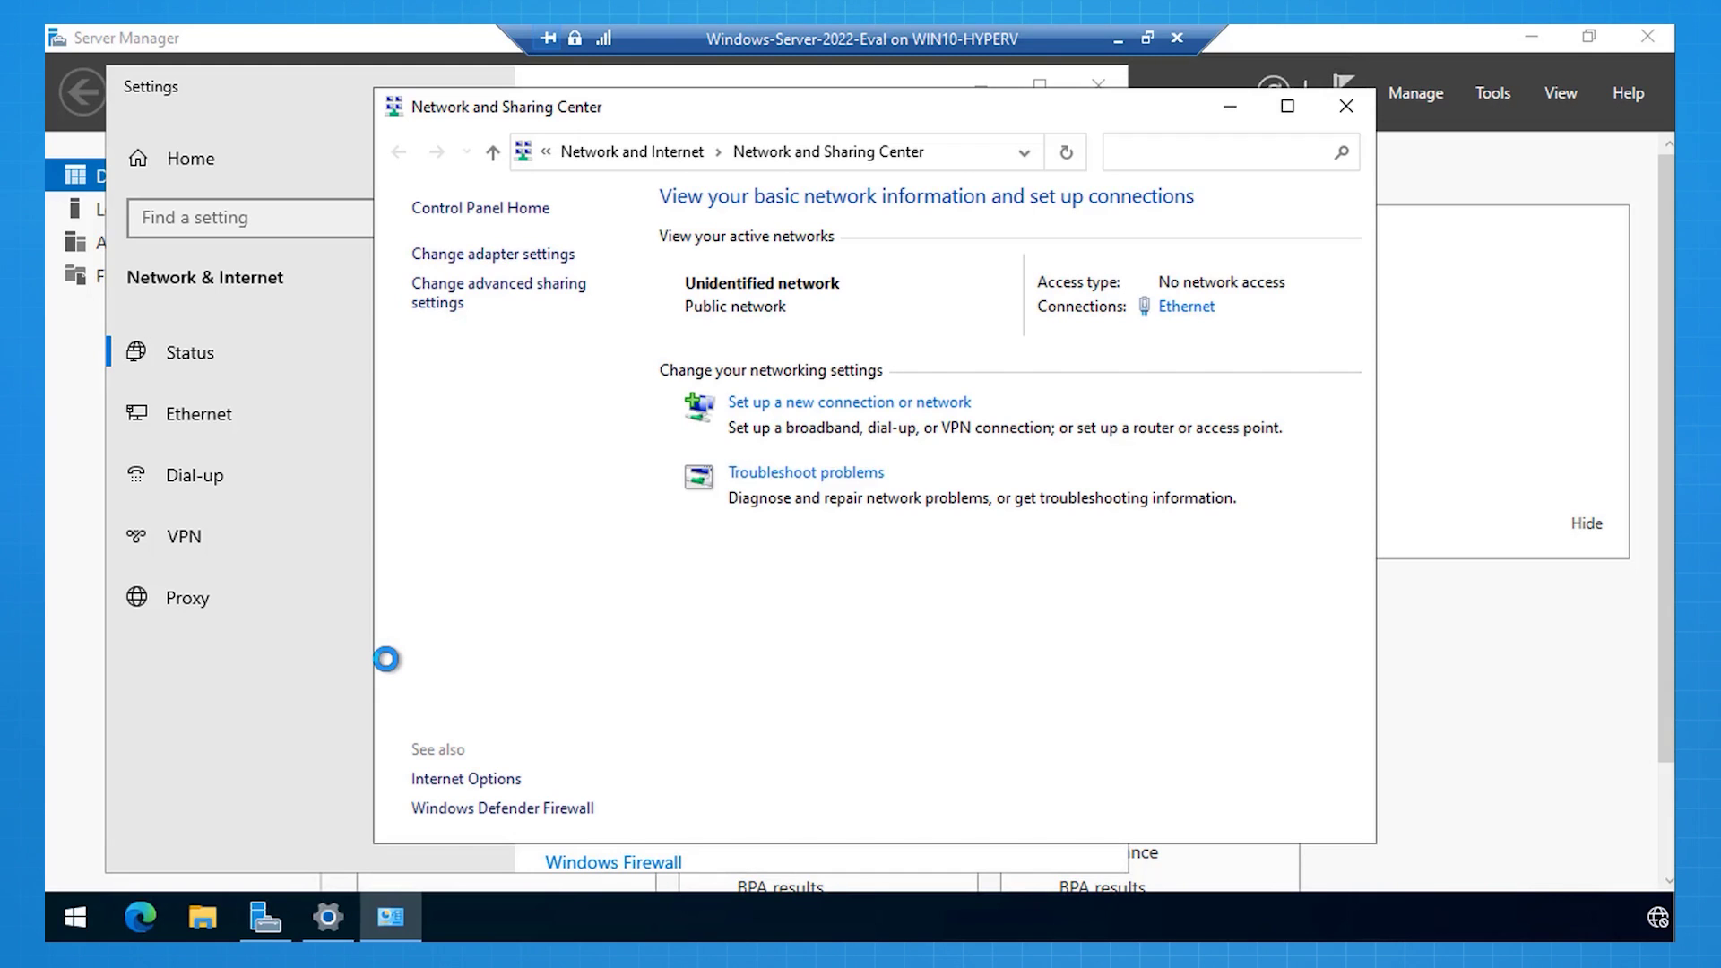
pyautogui.click(519, 257)
pyautogui.click(562, 270)
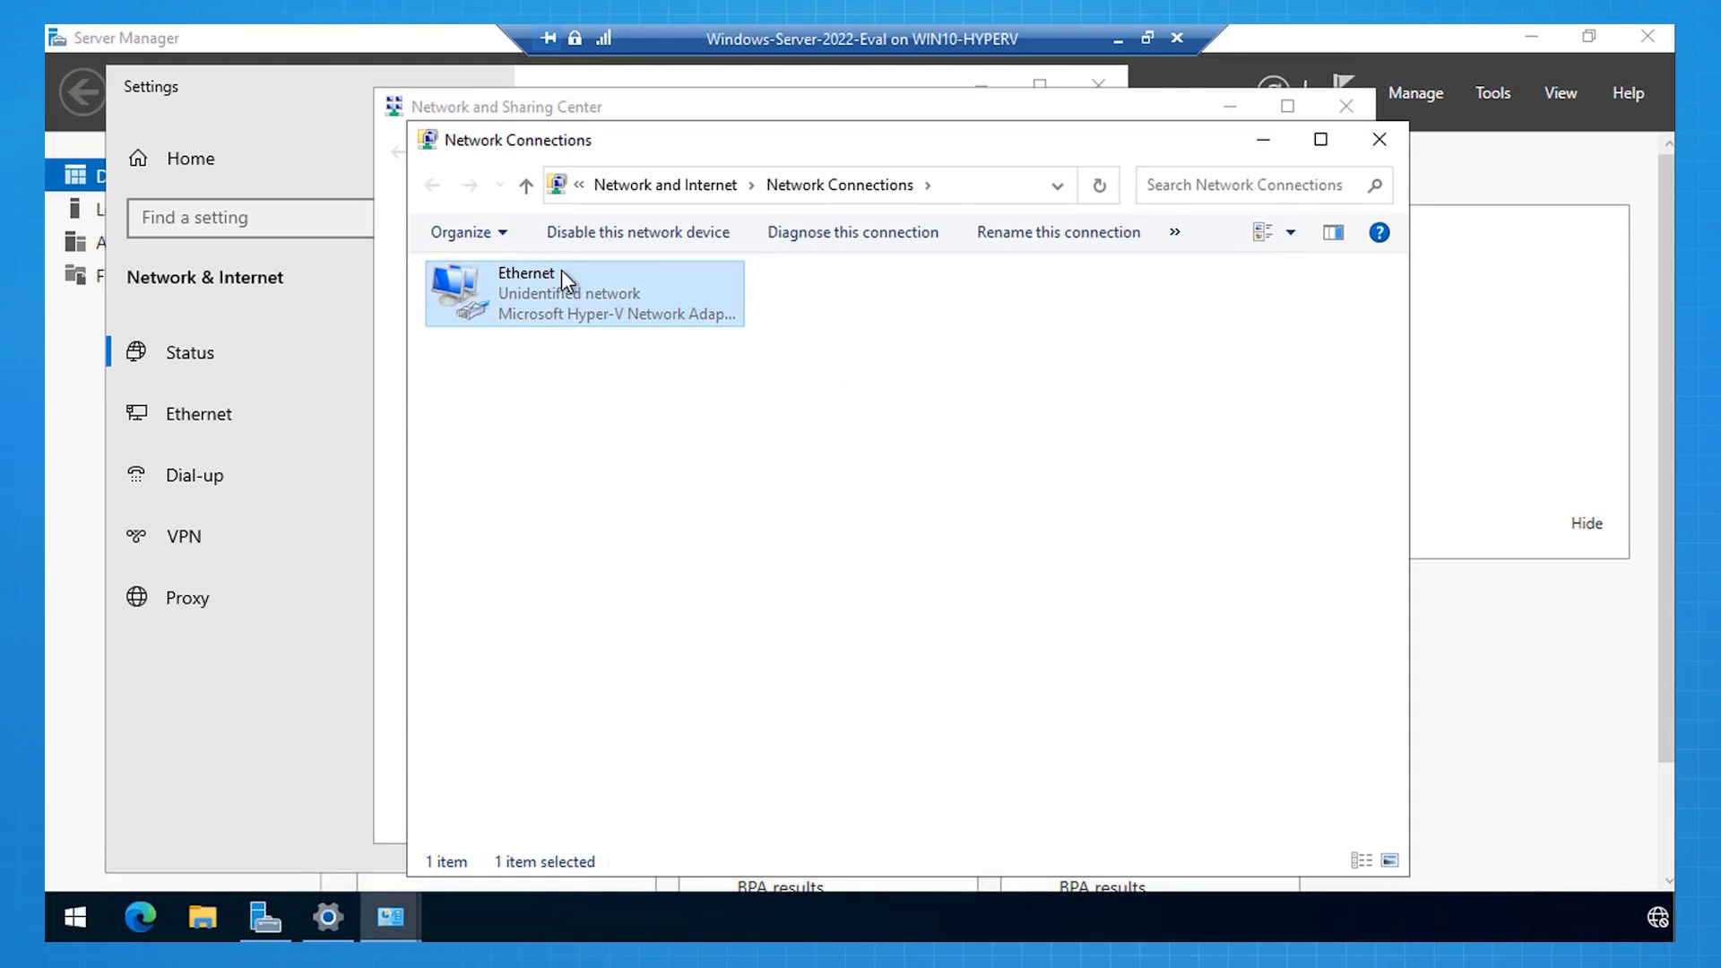
pyautogui.rightClick(561, 271)
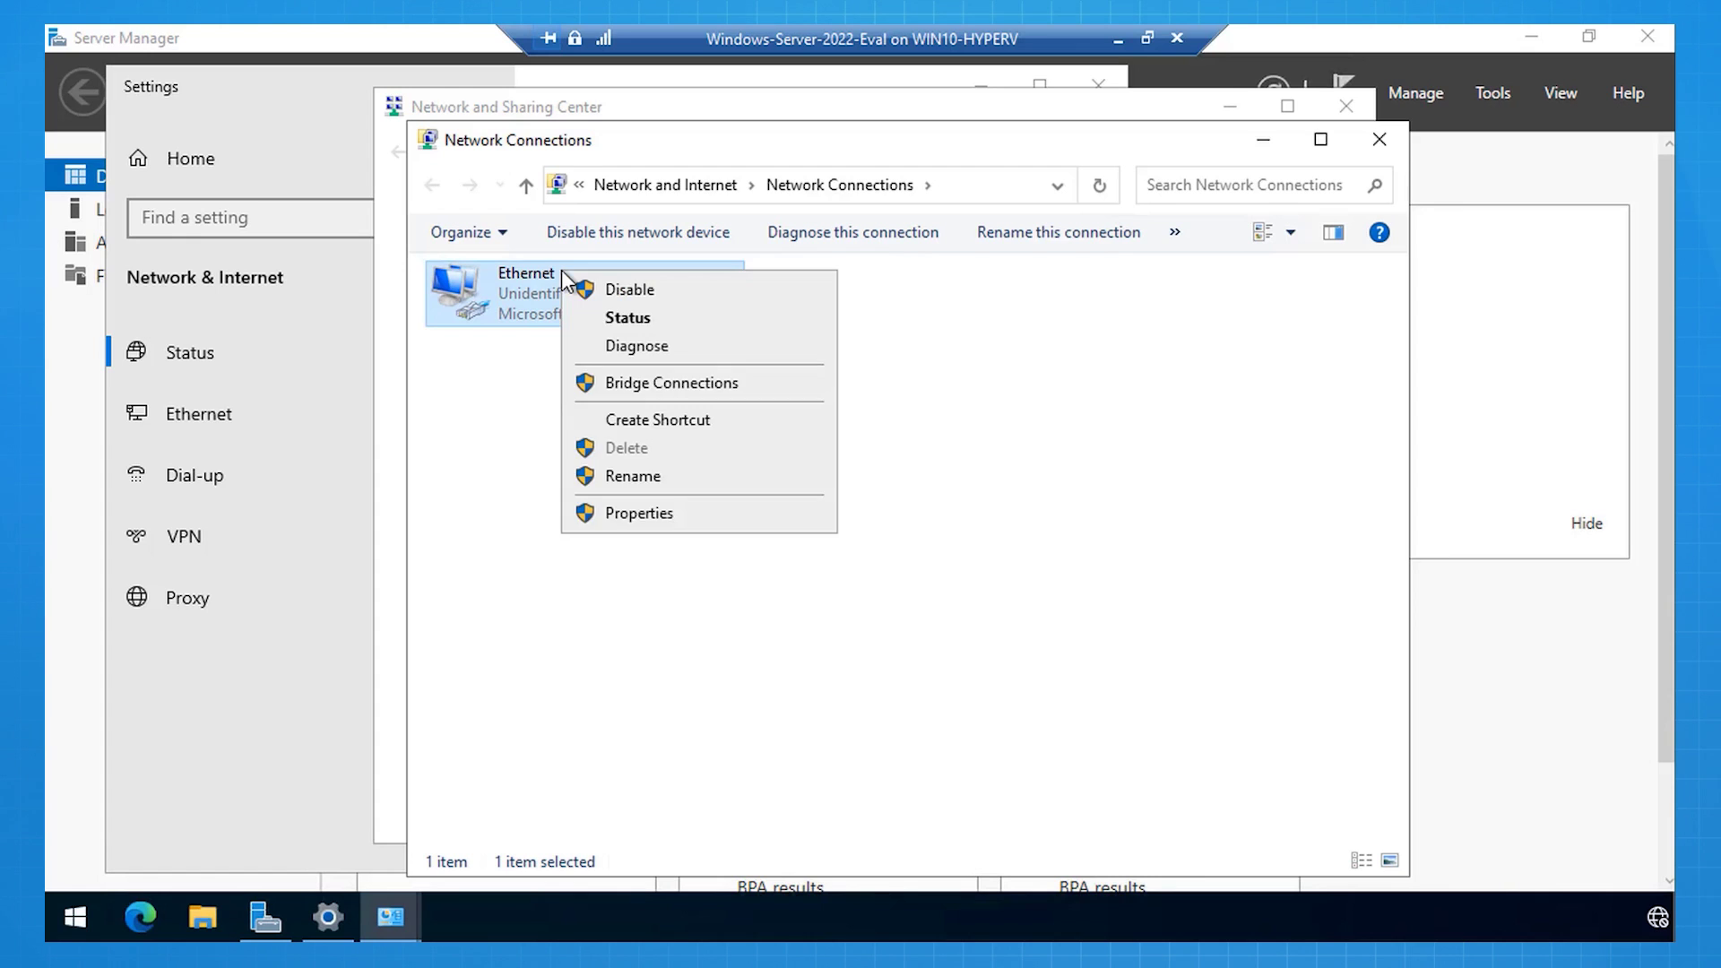
pyautogui.click(649, 522)
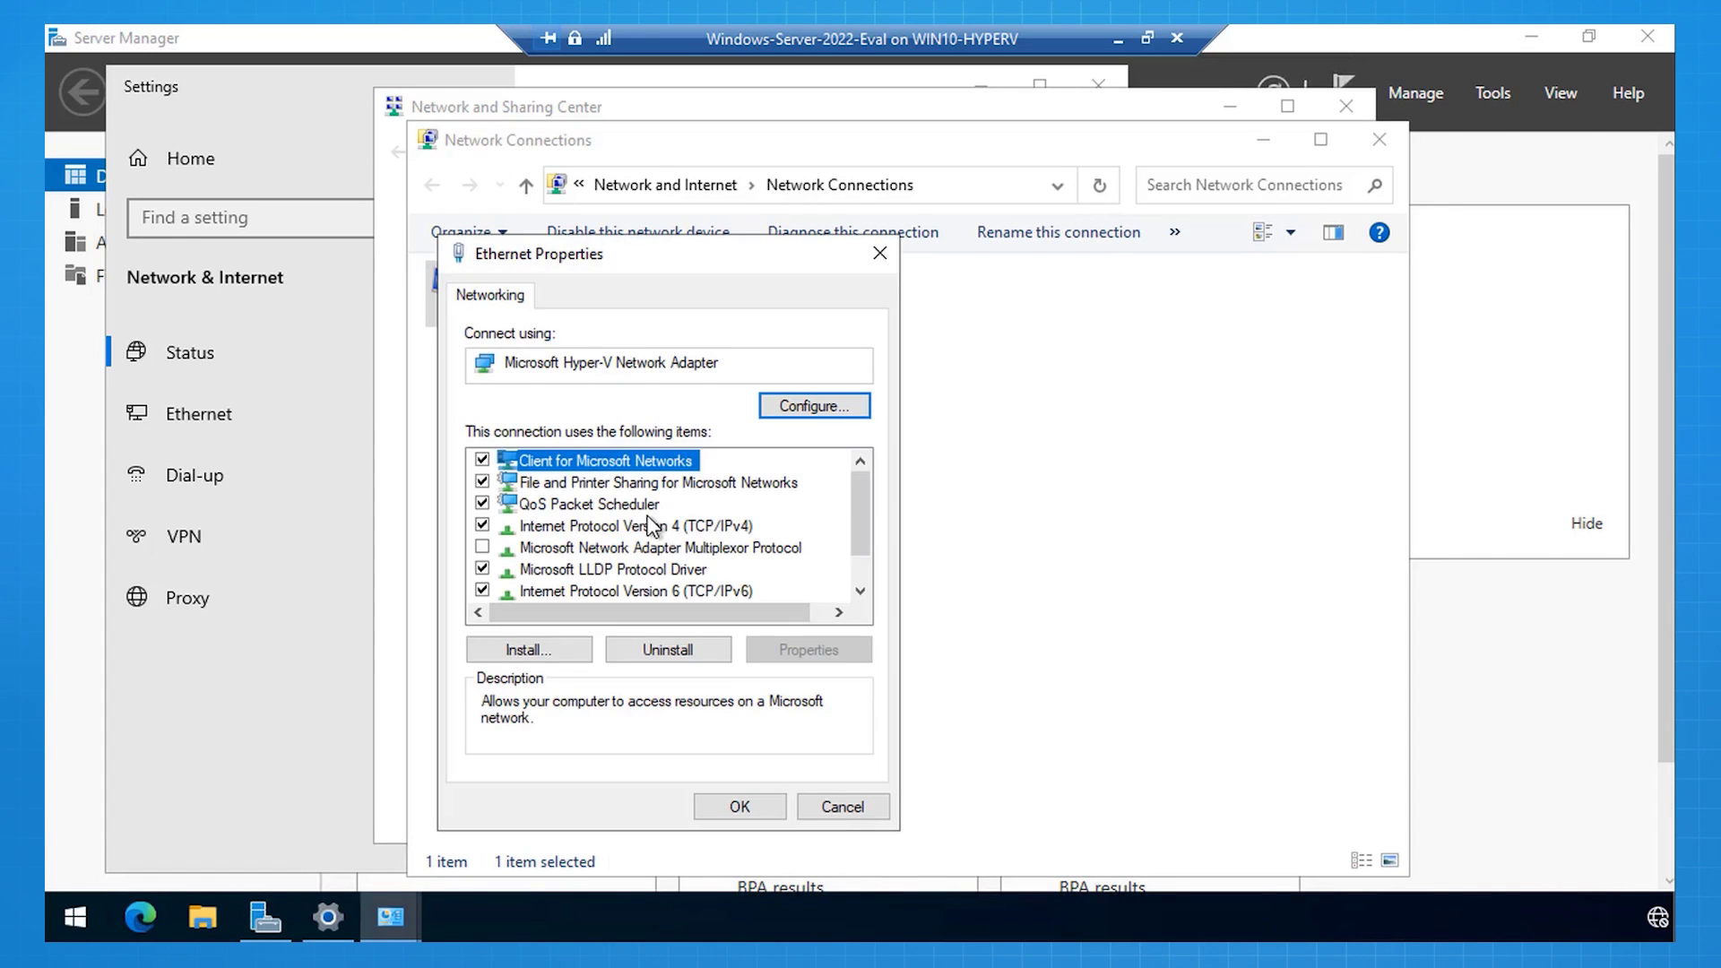
pyautogui.click(648, 526)
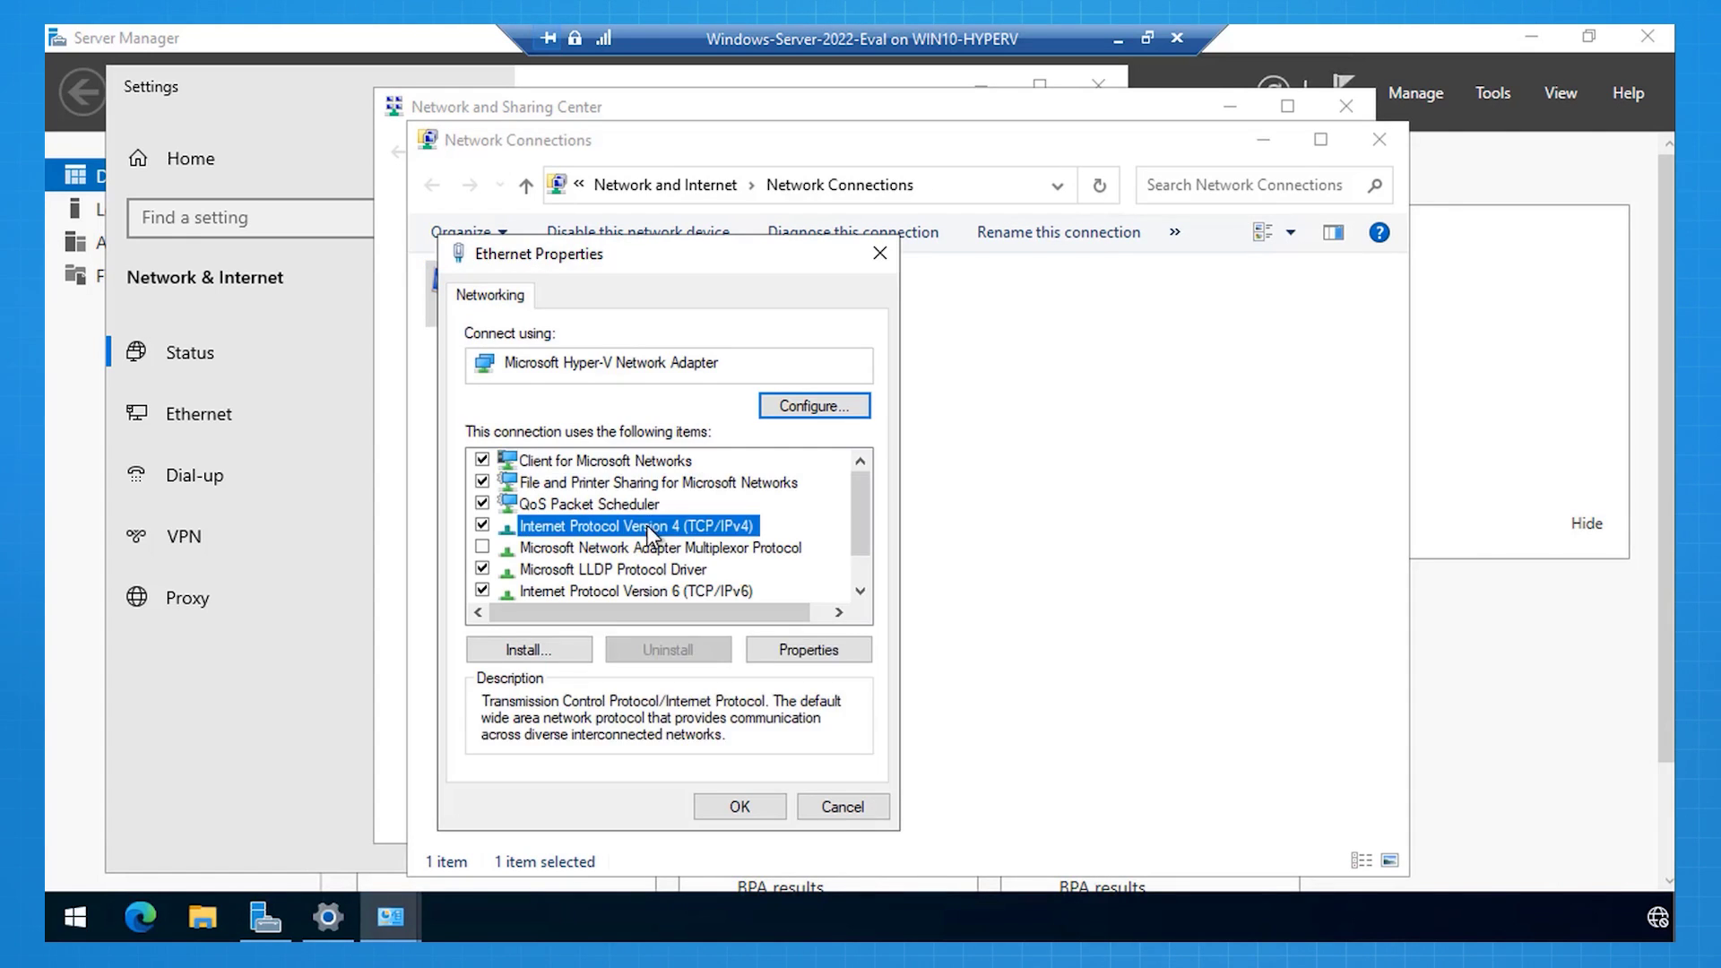
pyautogui.click(804, 659)
# Step: Assign static IP 172.16.0.10, mask 255.255.255.0, gateway 172.16.0.1, DNS 1.1.1.1 and 8.8.8.8
pyautogui.click(691, 505)
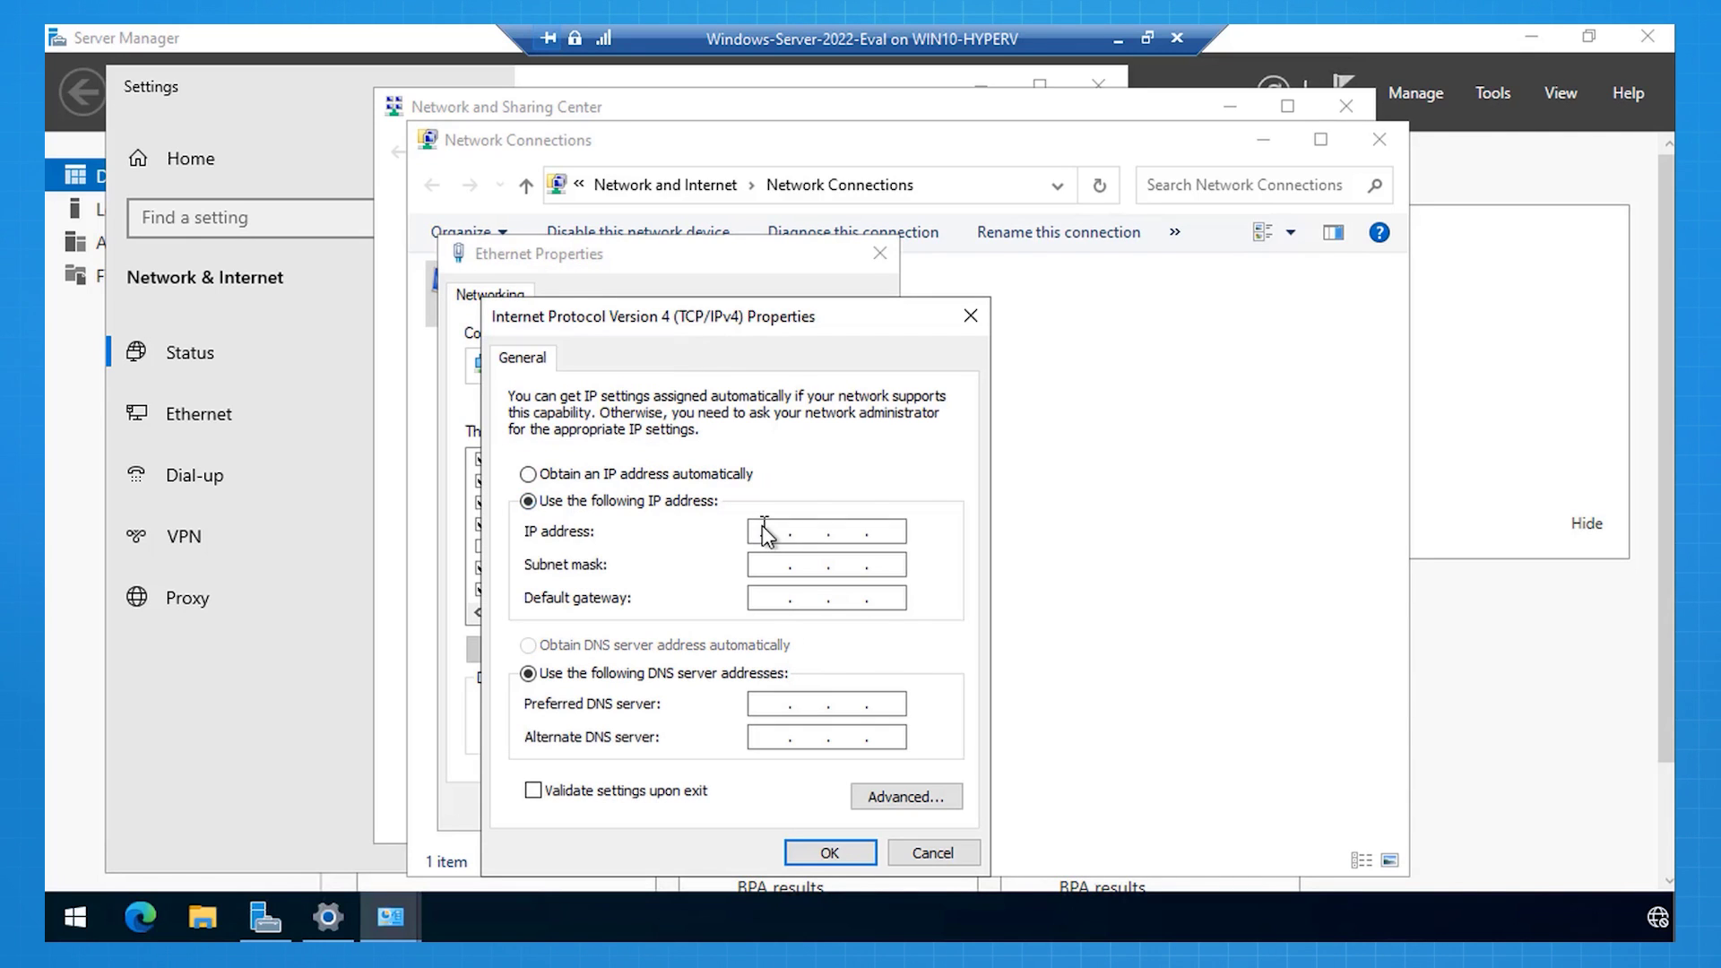
pyautogui.click(767, 532)
pyautogui.write('172 . 16 . 0 . 10')
pyautogui.press('Tab')
pyautogui.write('255.255.255')
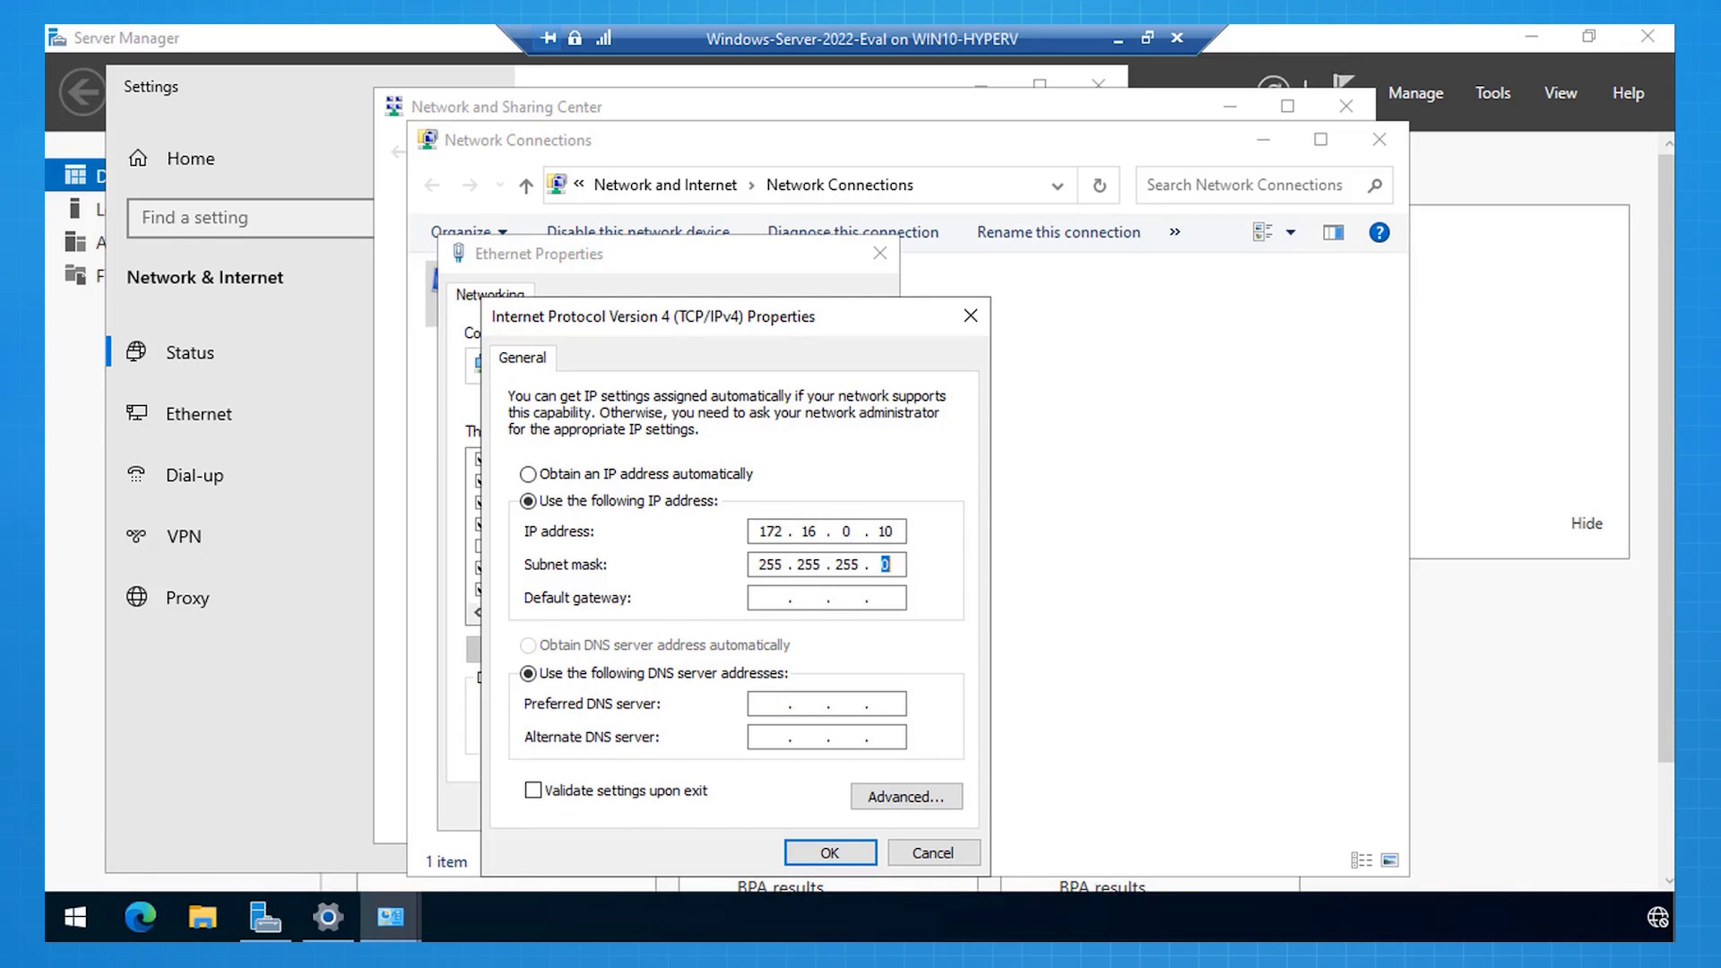
pyautogui.press('Tab')
pyautogui.write('172.16.0.1')
pyautogui.press('Tab')
pyautogui.press('Tab')
pyautogui.write('1.1.1.1')
pyautogui.press('Tab')
pyautogui.write('8.8.8')
pyautogui.write('8')
# Step: Save the IPv4 settings, close the adapter properties, and allow network discovery
pyautogui.click(811, 853)
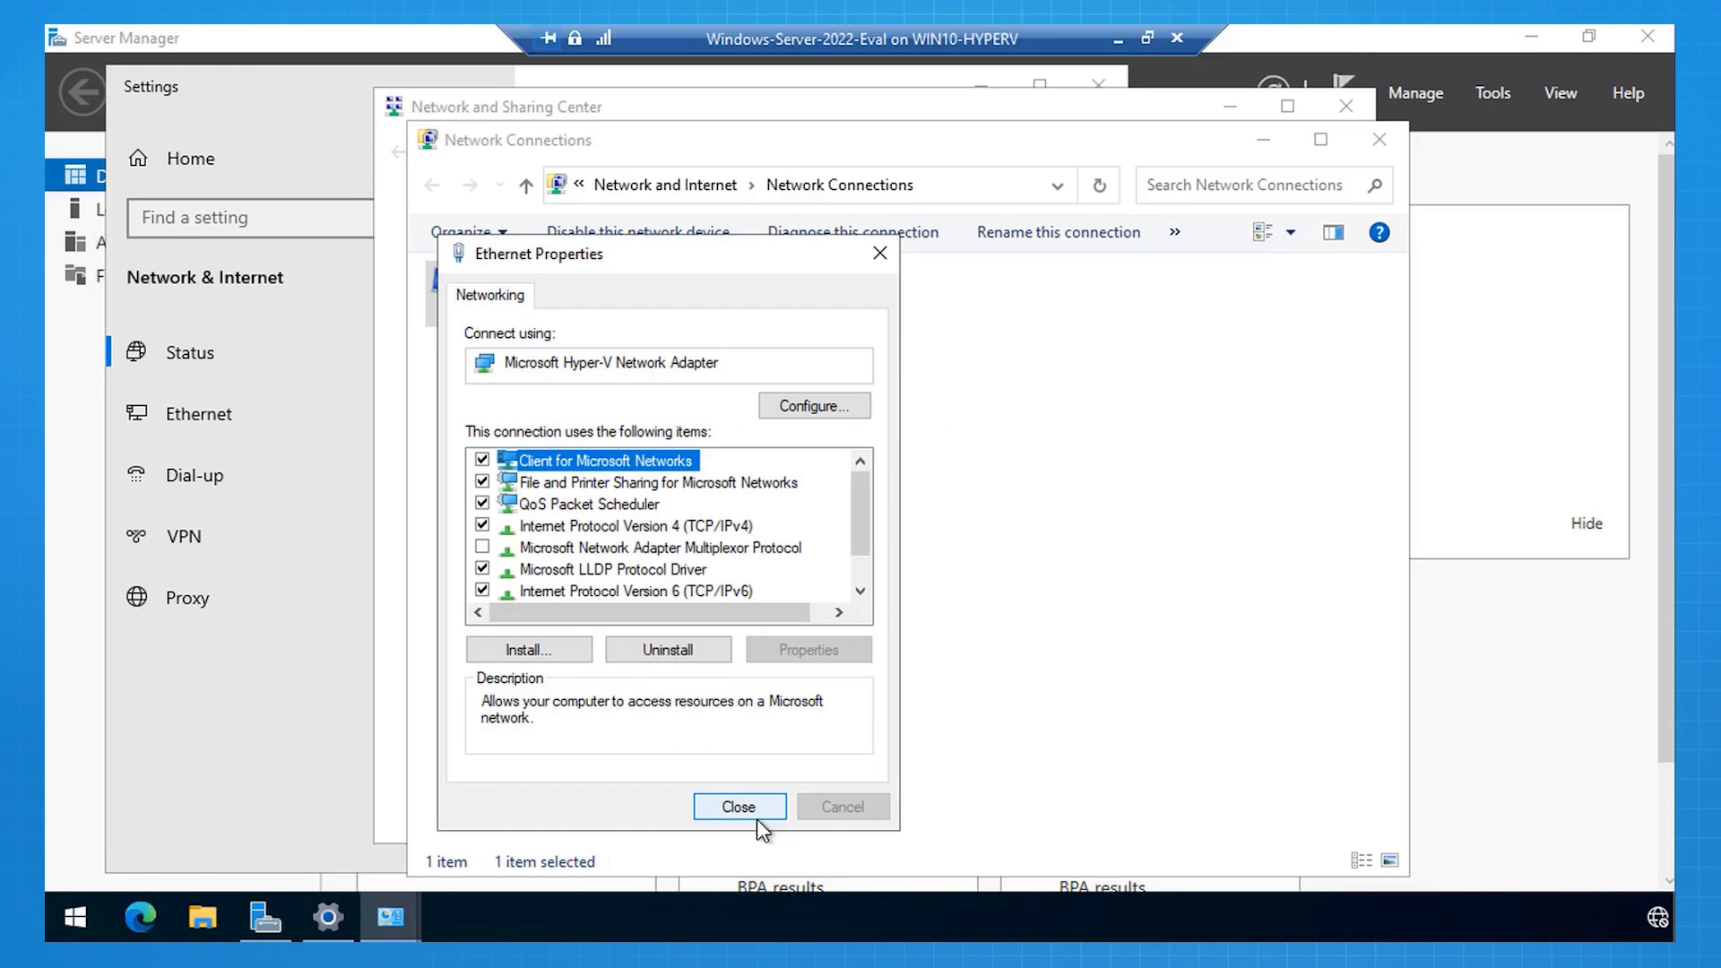
pyautogui.click(757, 804)
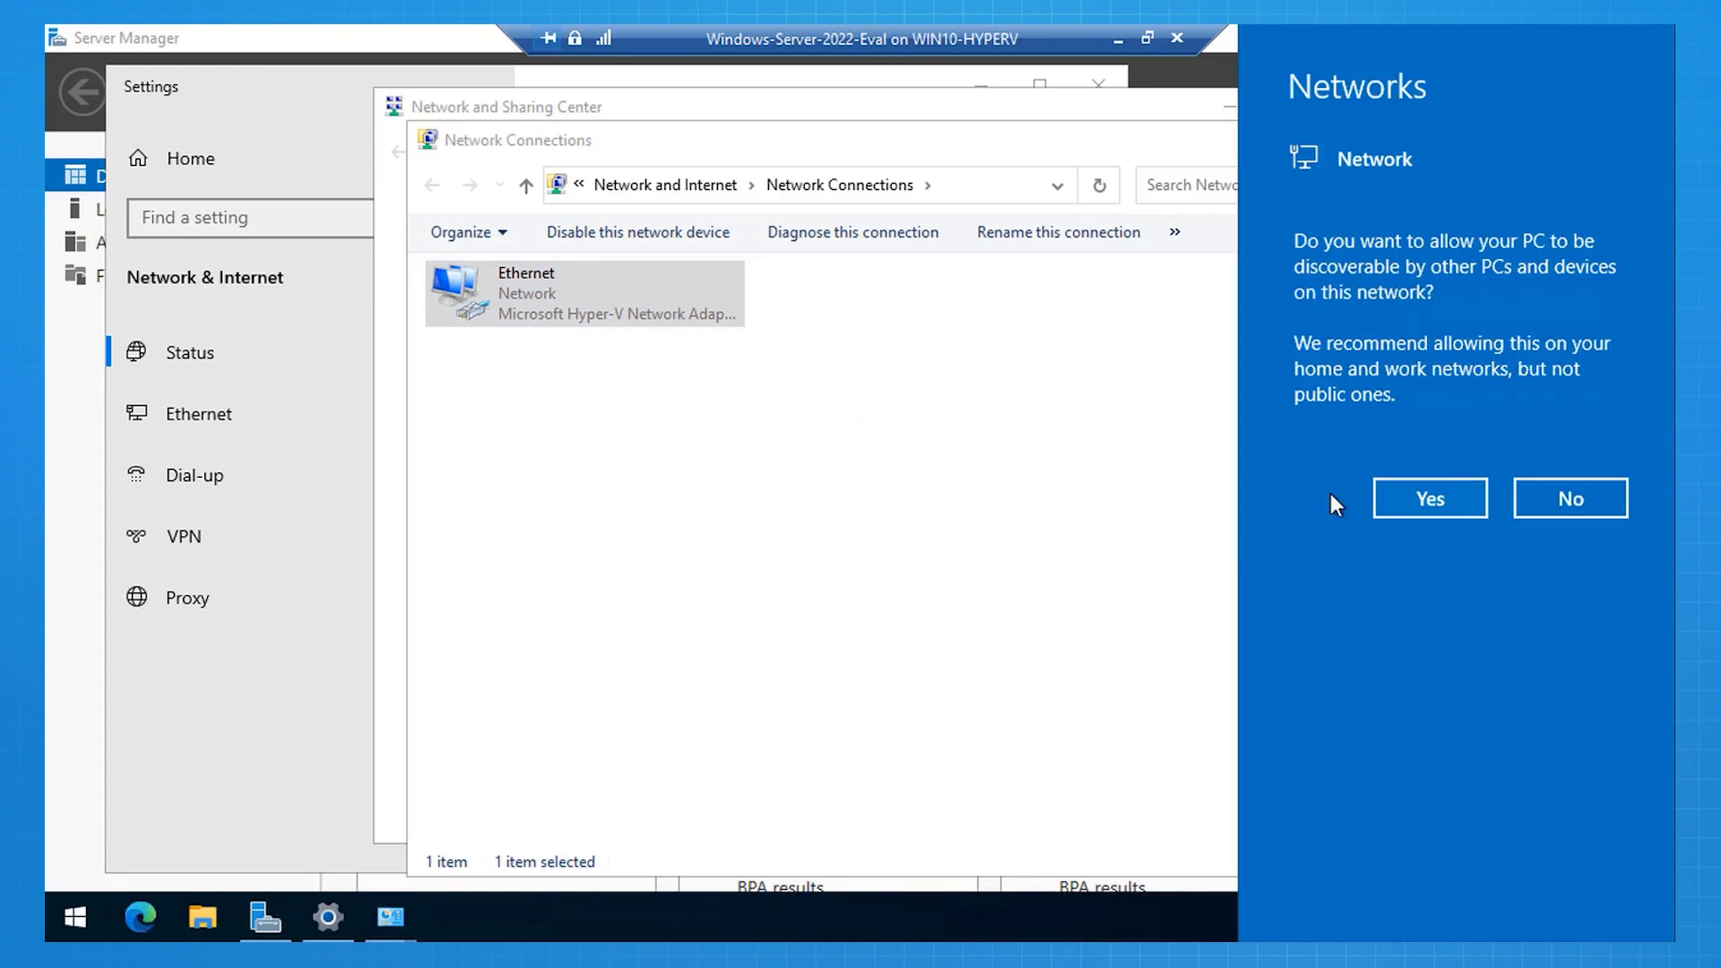
pyautogui.click(1406, 495)
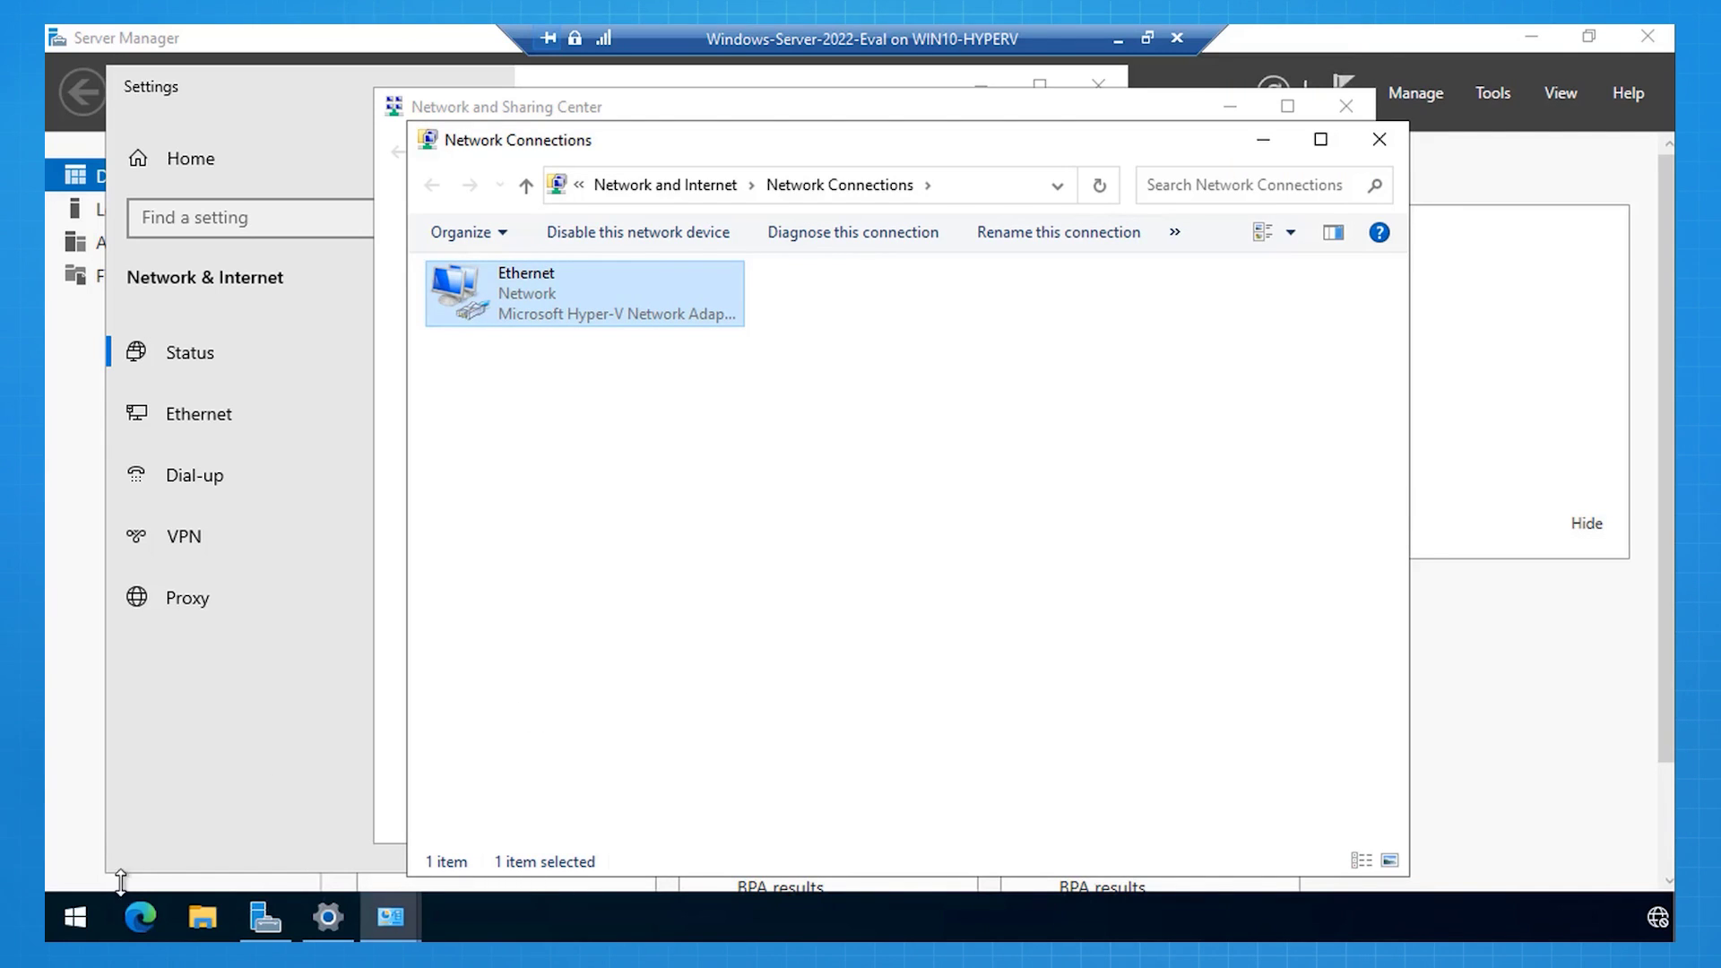
# Step: Run ping 1.1.1.1 in Windows PowerShell to confirm replies, then exit PowerShell
pyautogui.rightClick(89, 905)
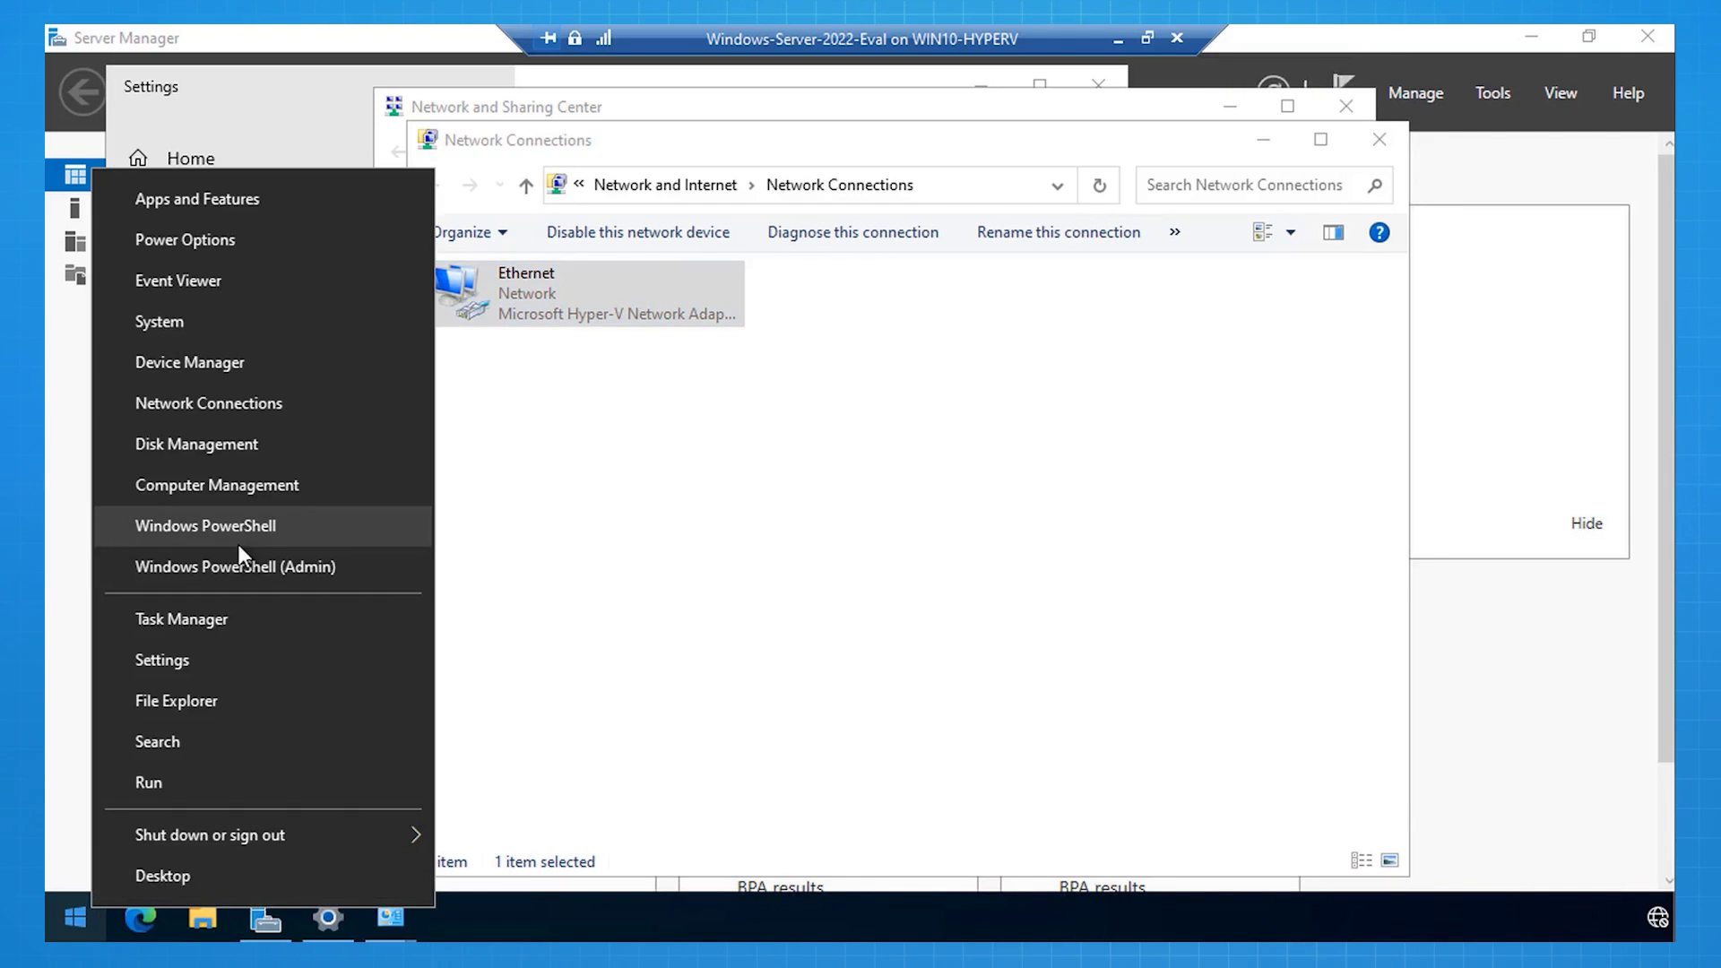
pyautogui.click(239, 545)
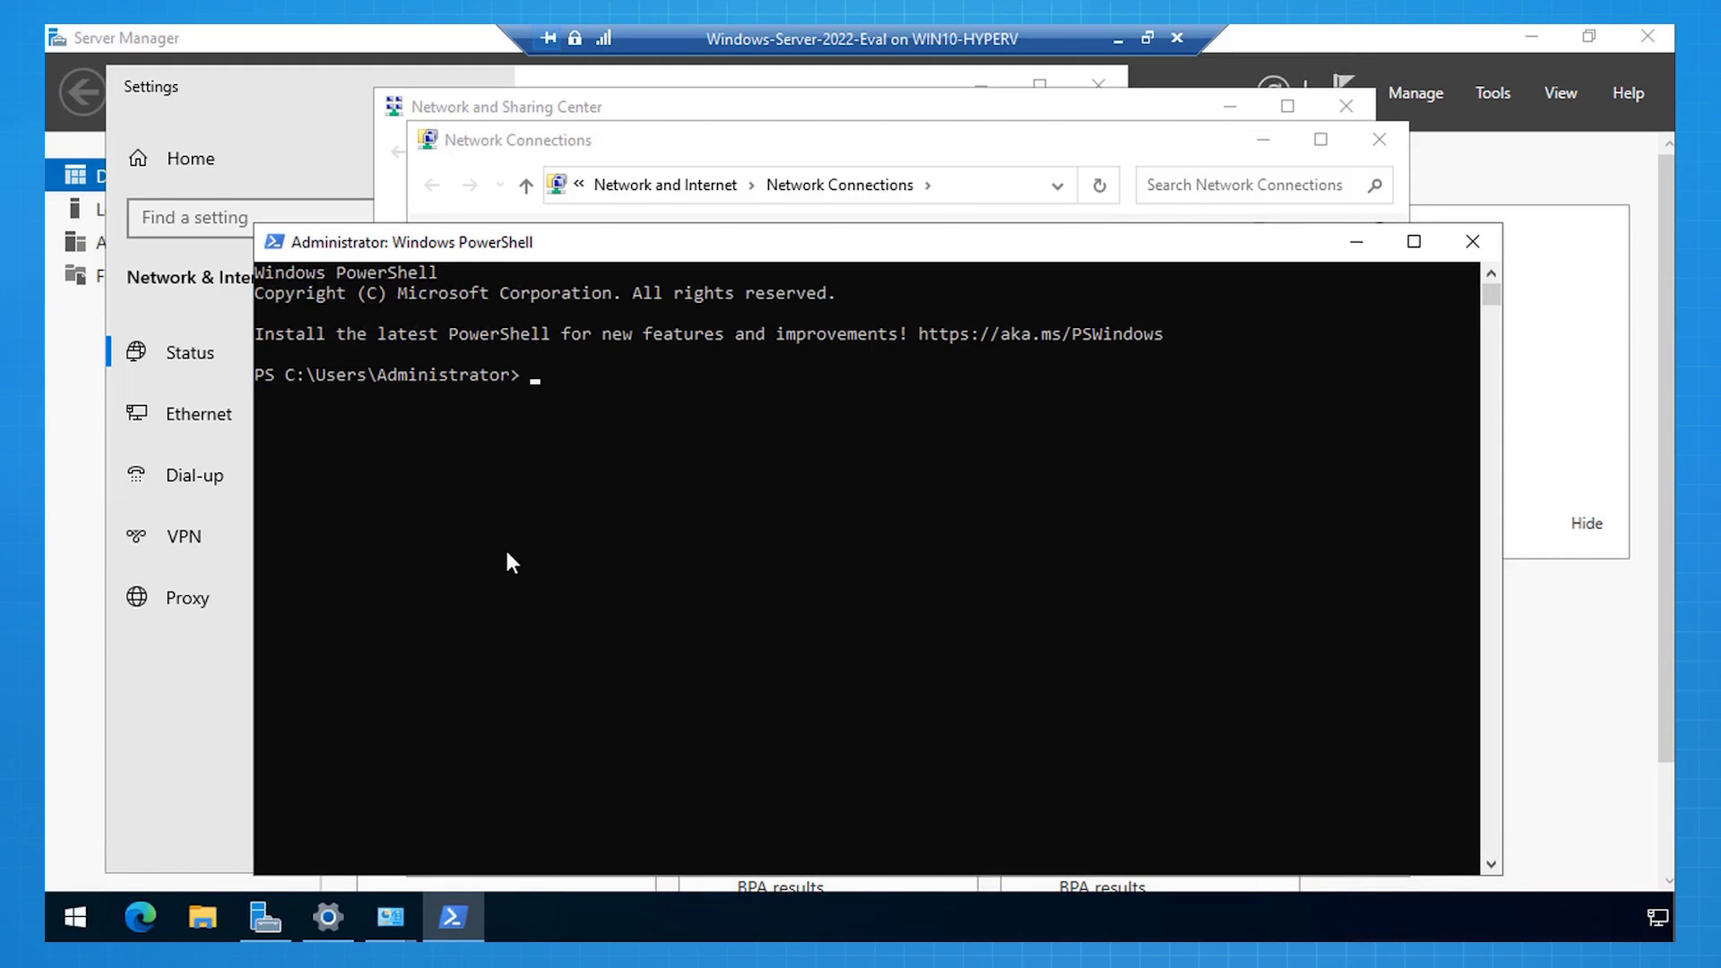
pyautogui.write('ping 1.1.1.1')
pyautogui.press('Return')
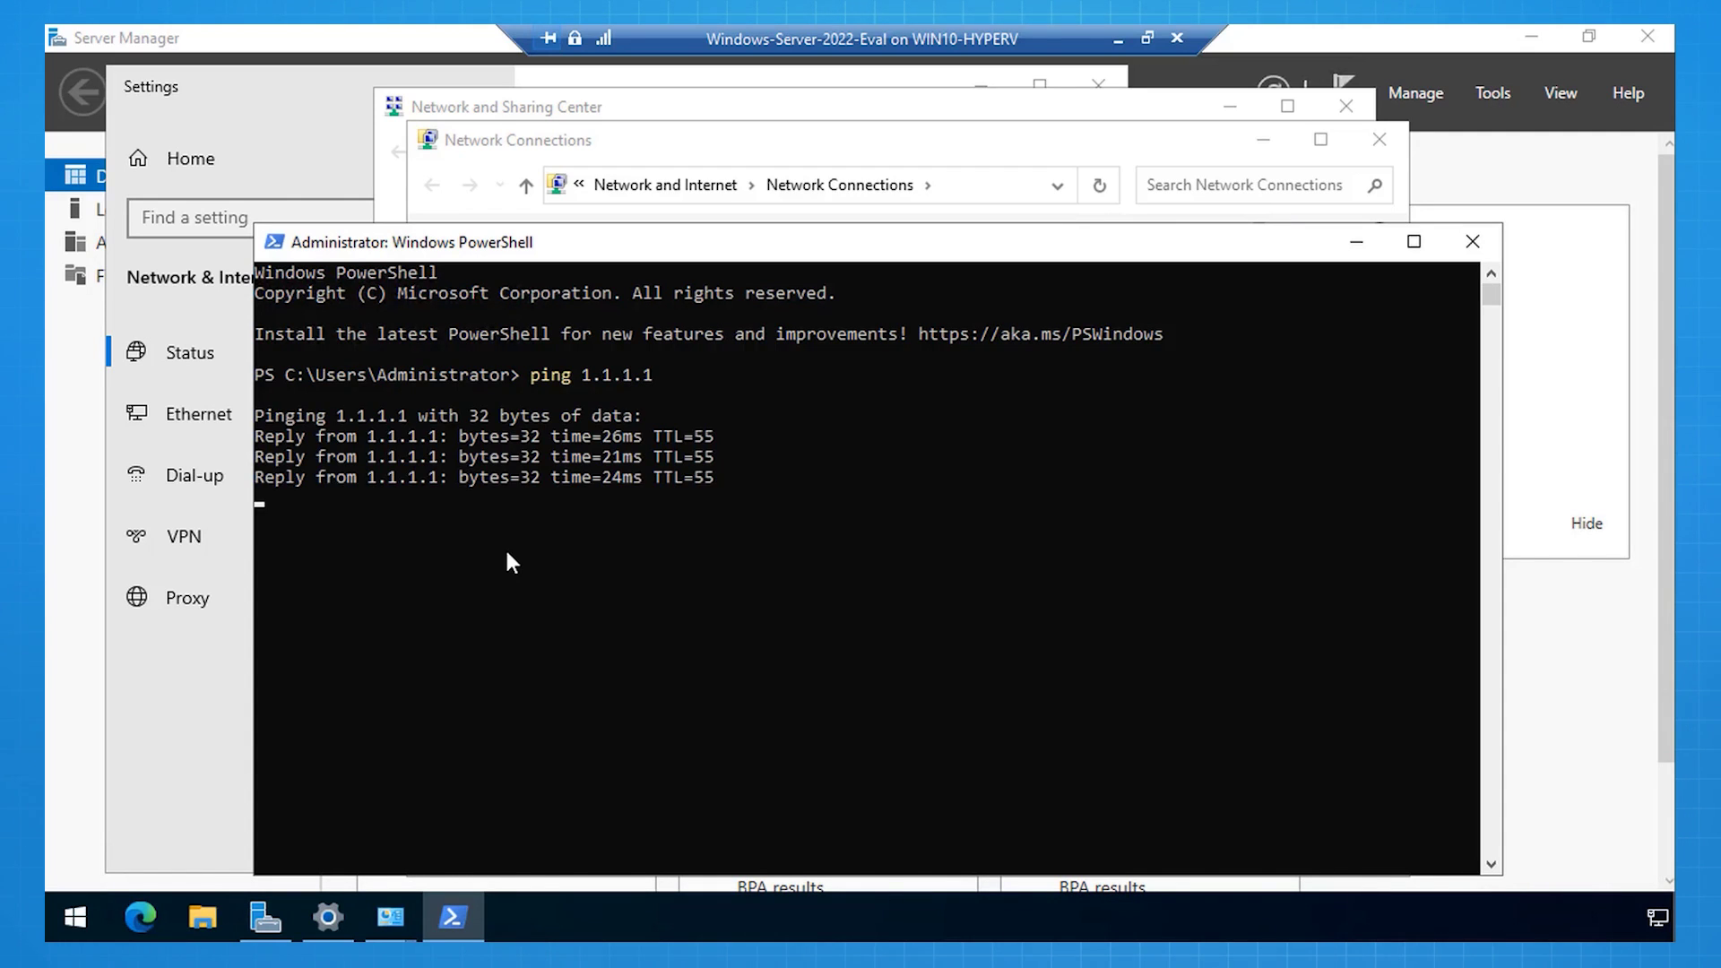
pyautogui.write('exi')
pyautogui.write('t')
pyautogui.press('Return')
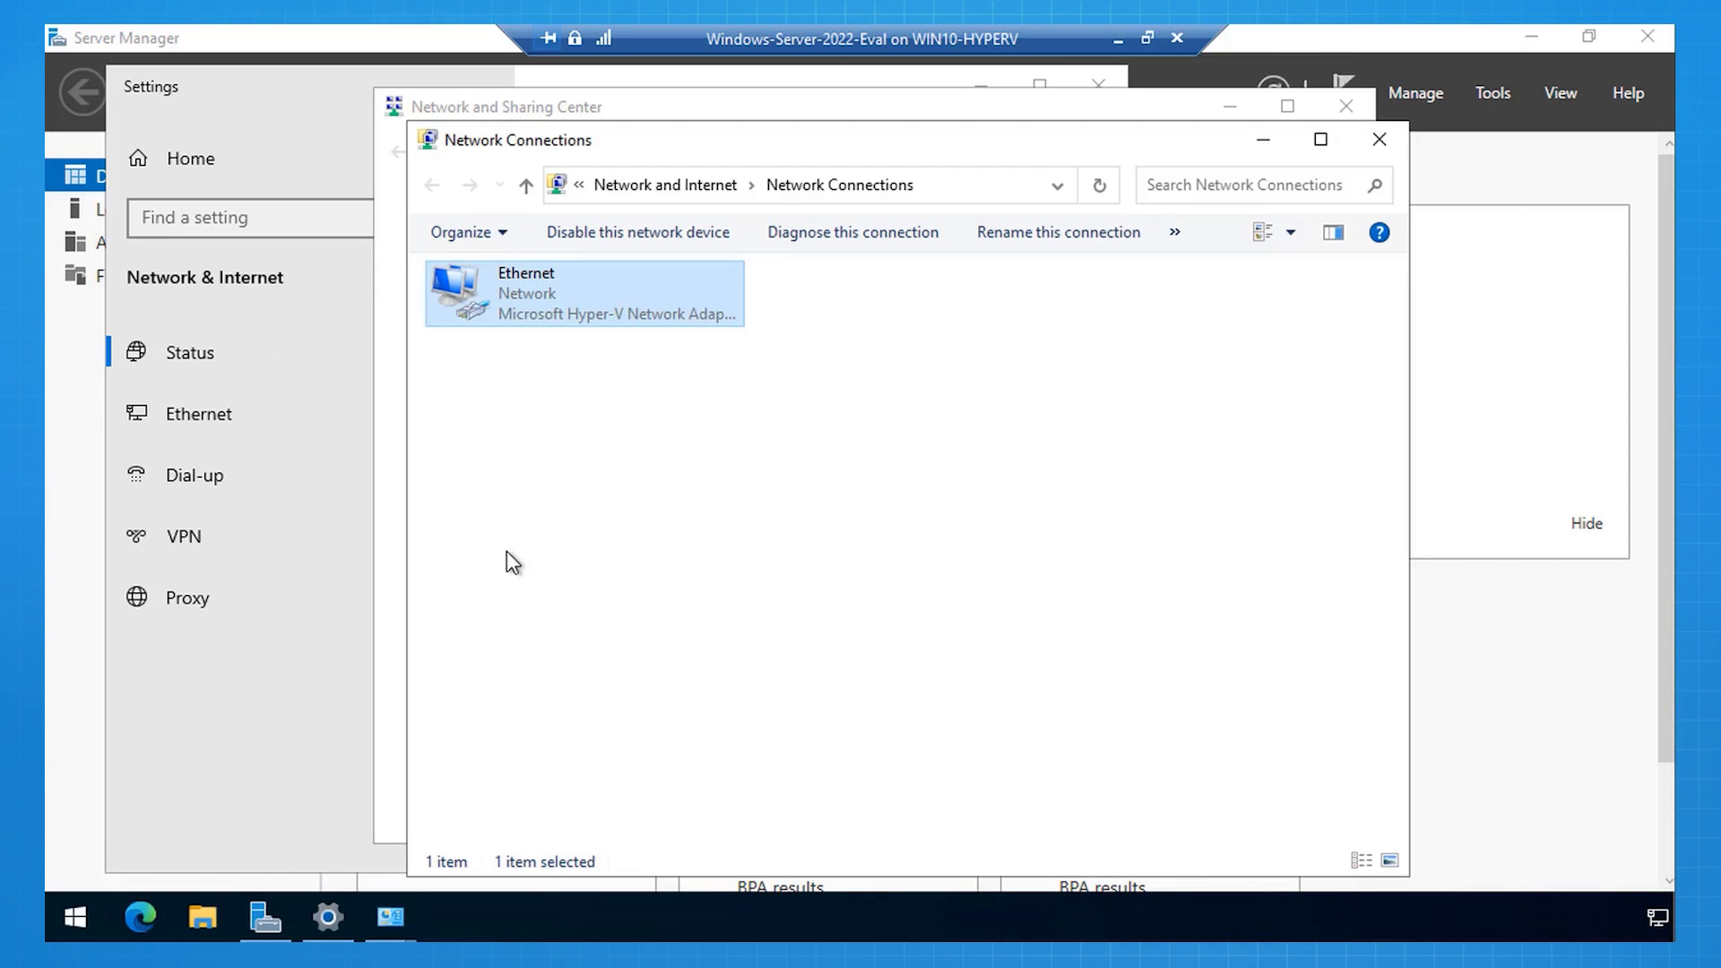
# Step: Close the network windows and reach Advanced system settings via This PC's properties
pyautogui.click(1379, 139)
pyautogui.click(1346, 106)
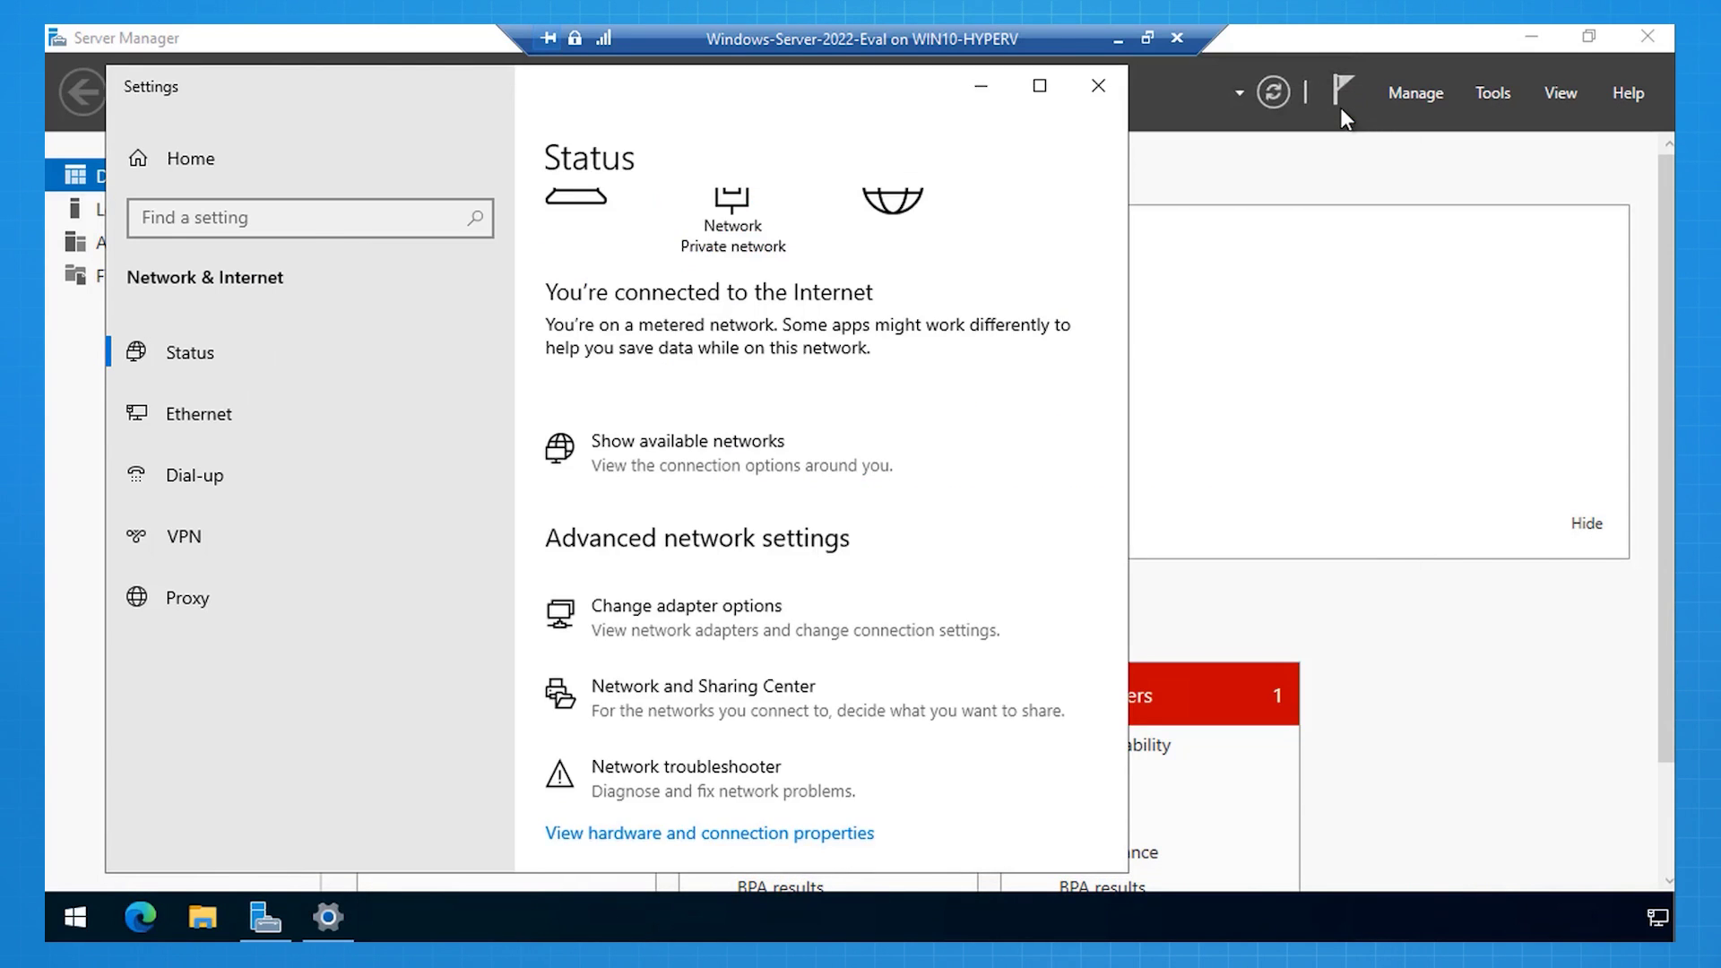
pyautogui.click(1099, 85)
pyautogui.click(202, 916)
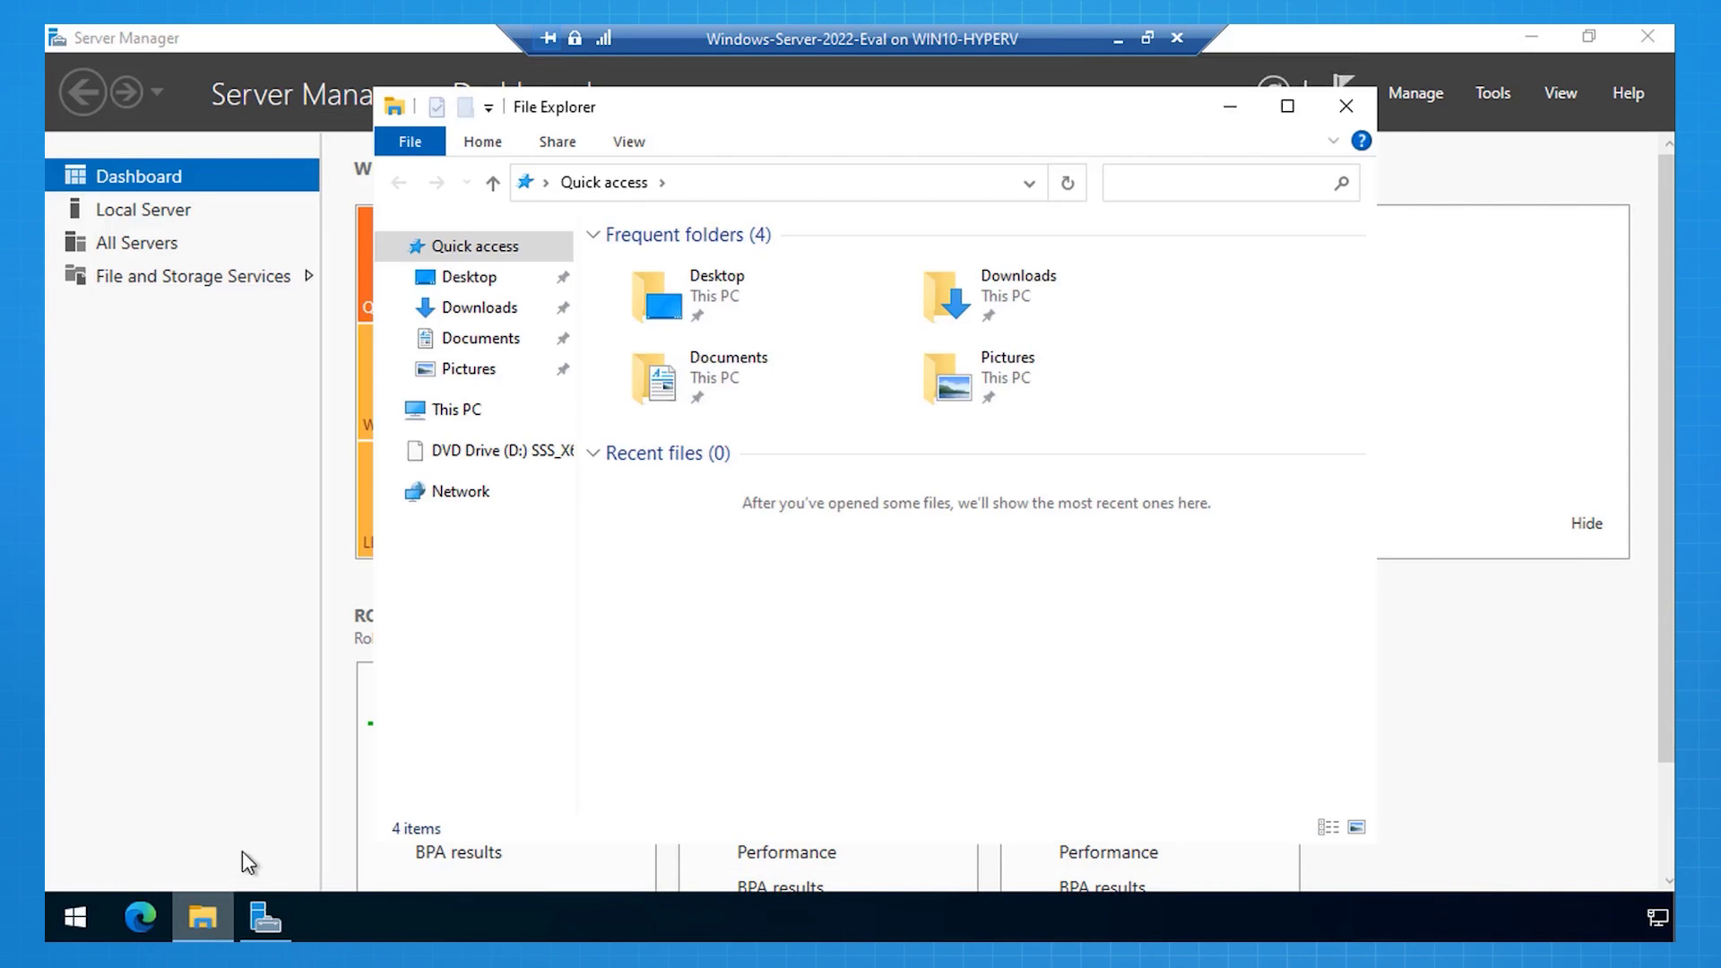
pyautogui.rightClick(472, 413)
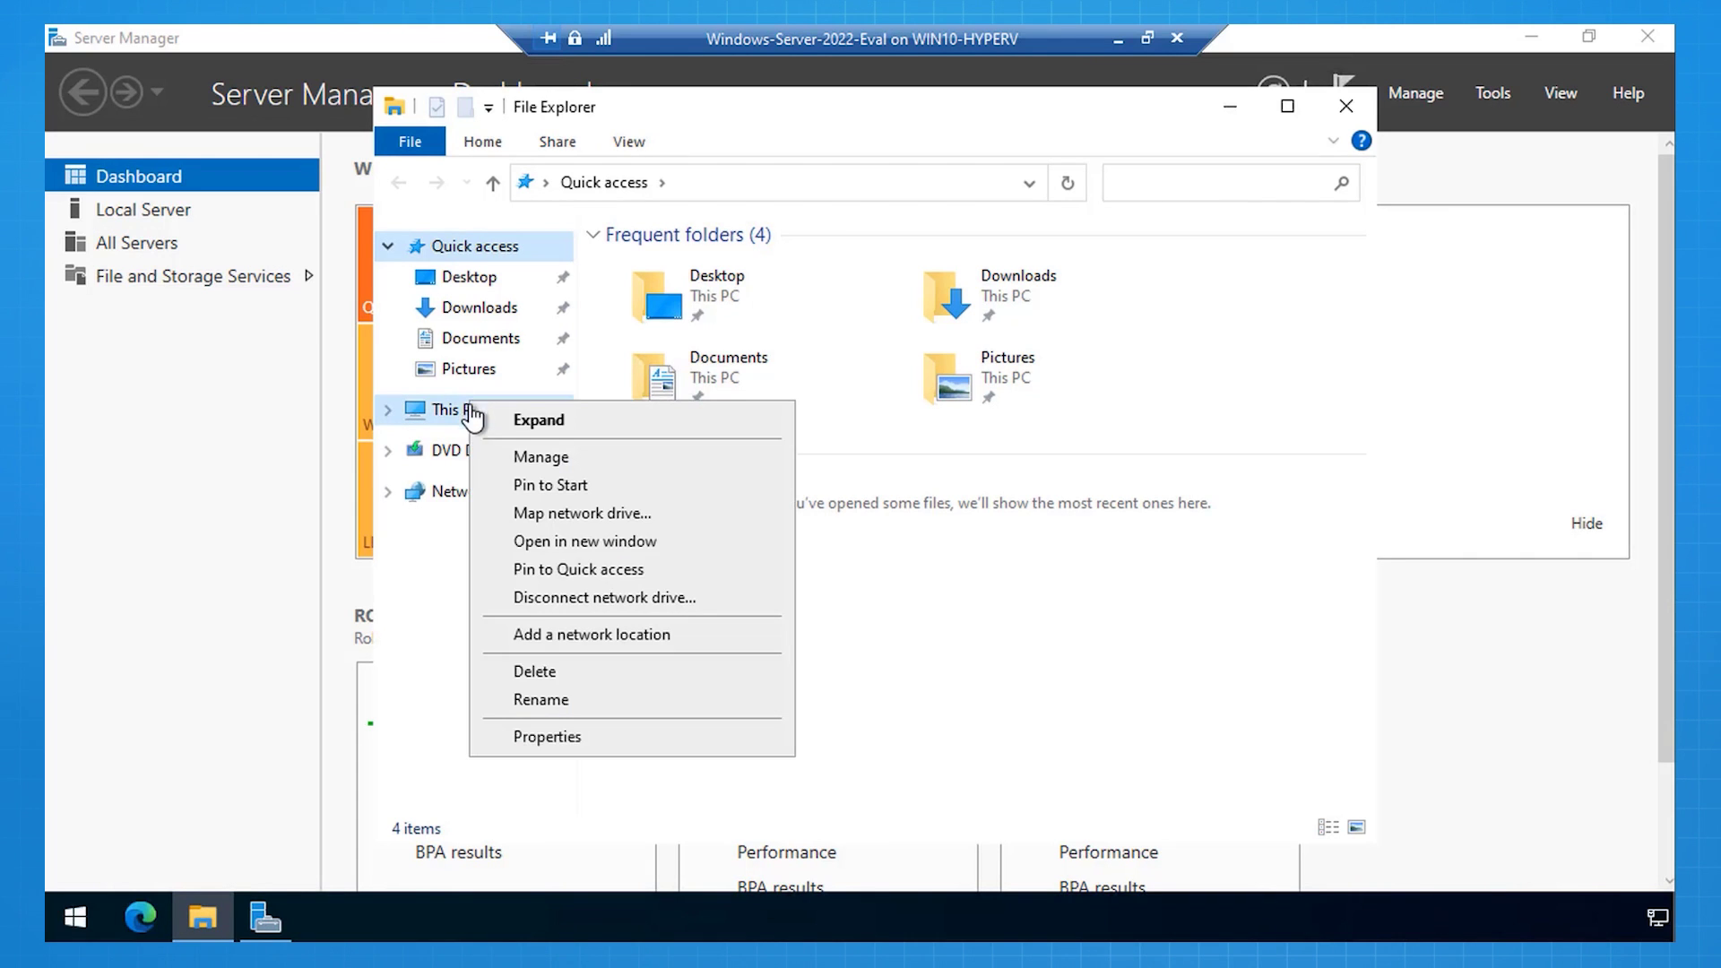
pyautogui.click(543, 740)
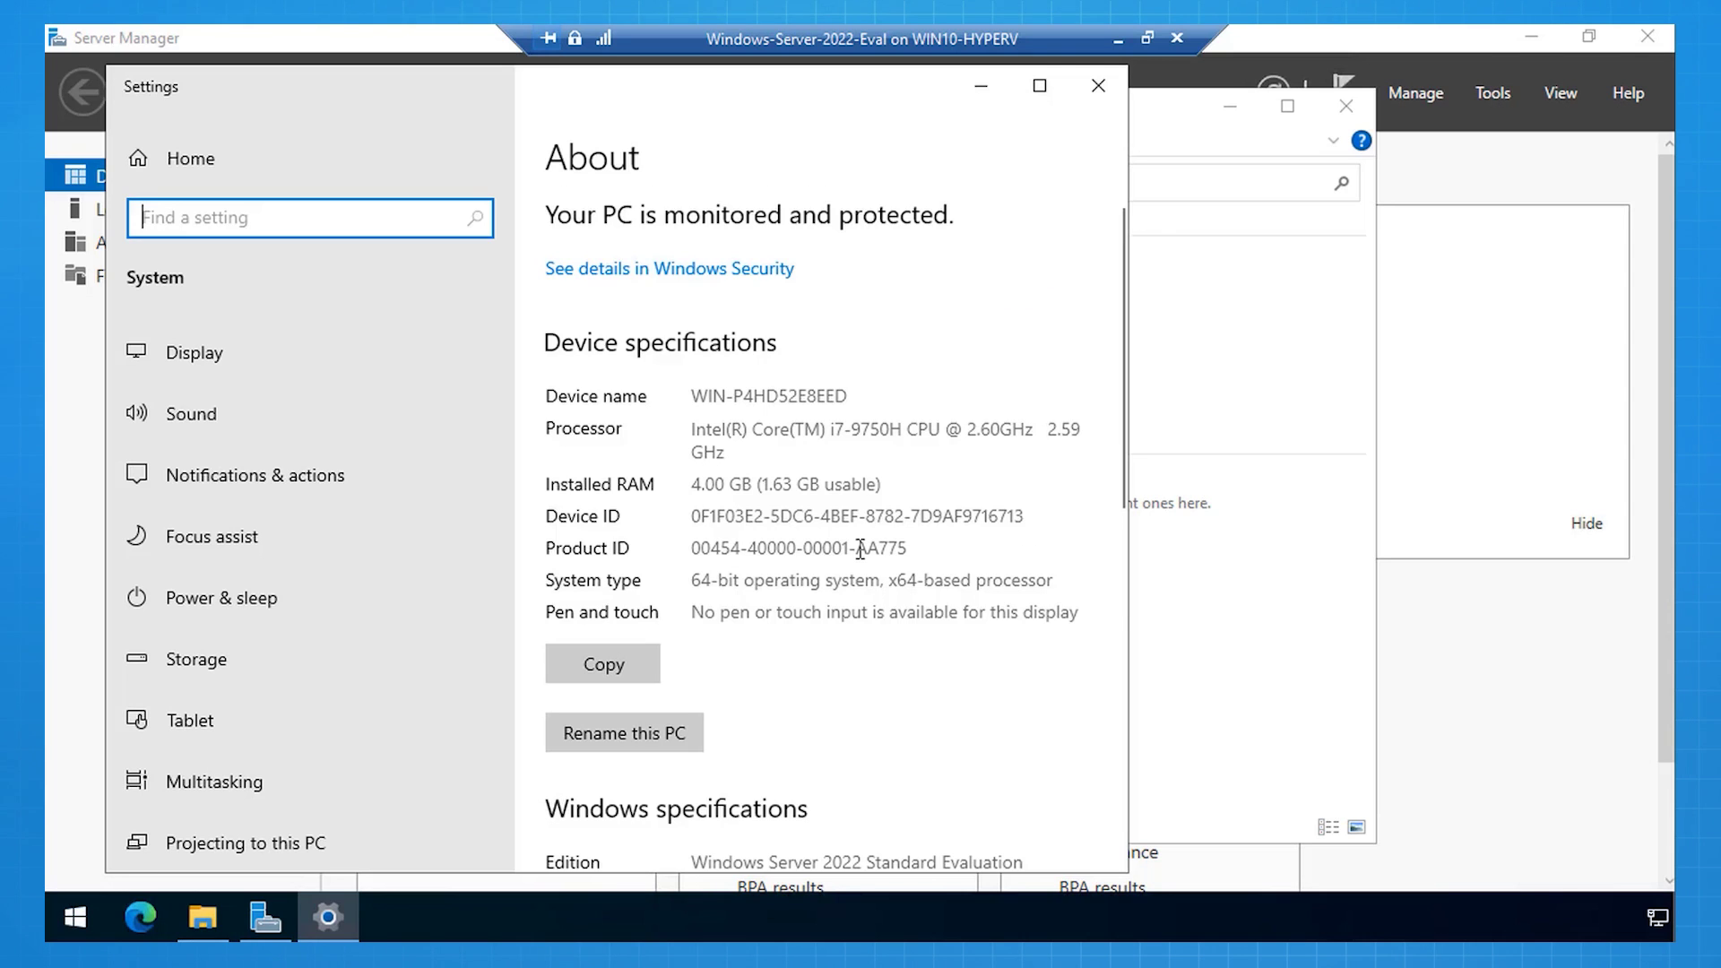
pyautogui.scroll(-3, 860, 549)
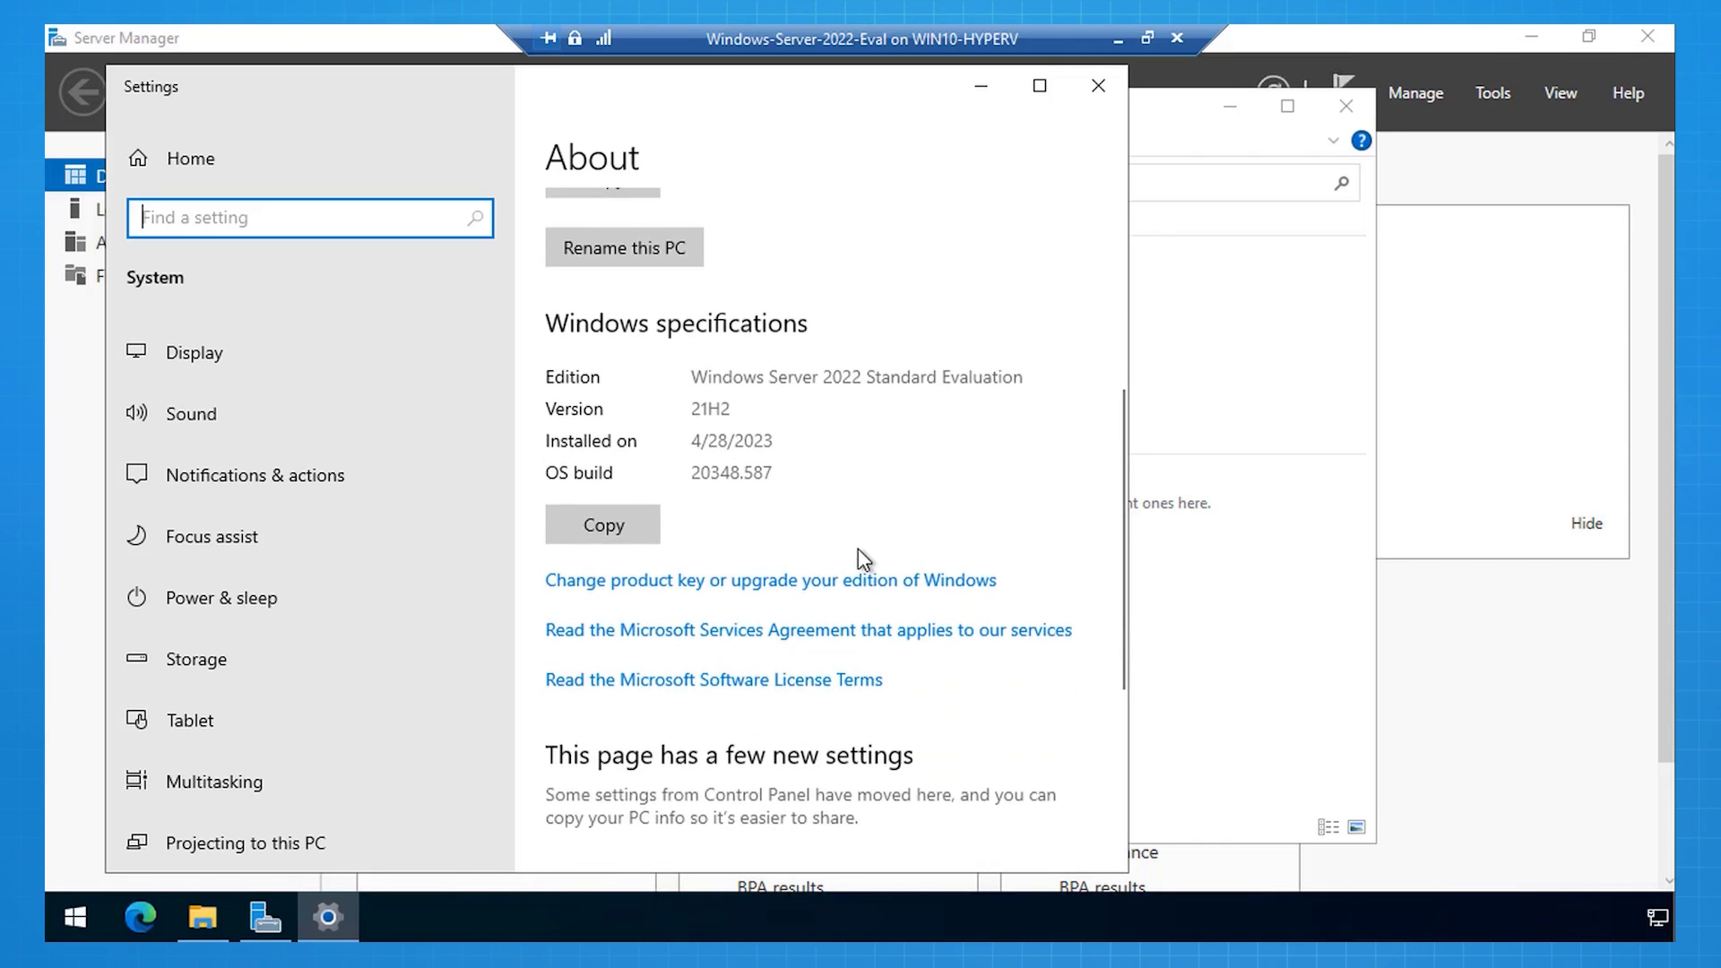
pyautogui.scroll(-5, 858, 558)
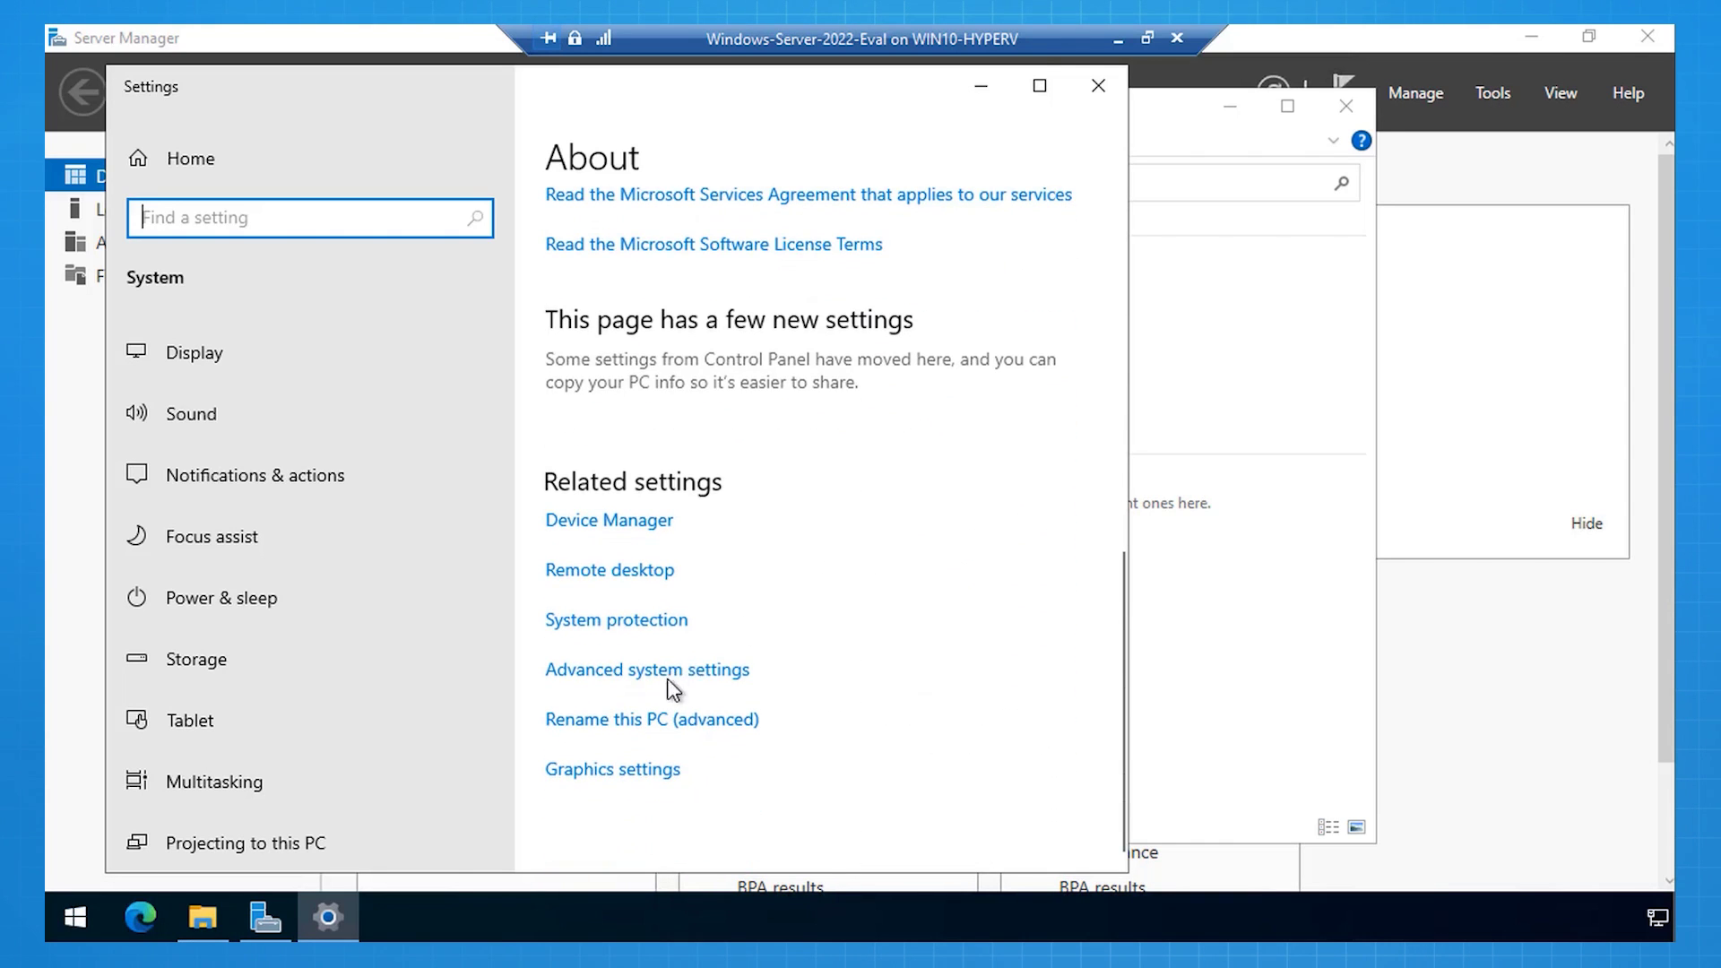
pyautogui.click(682, 670)
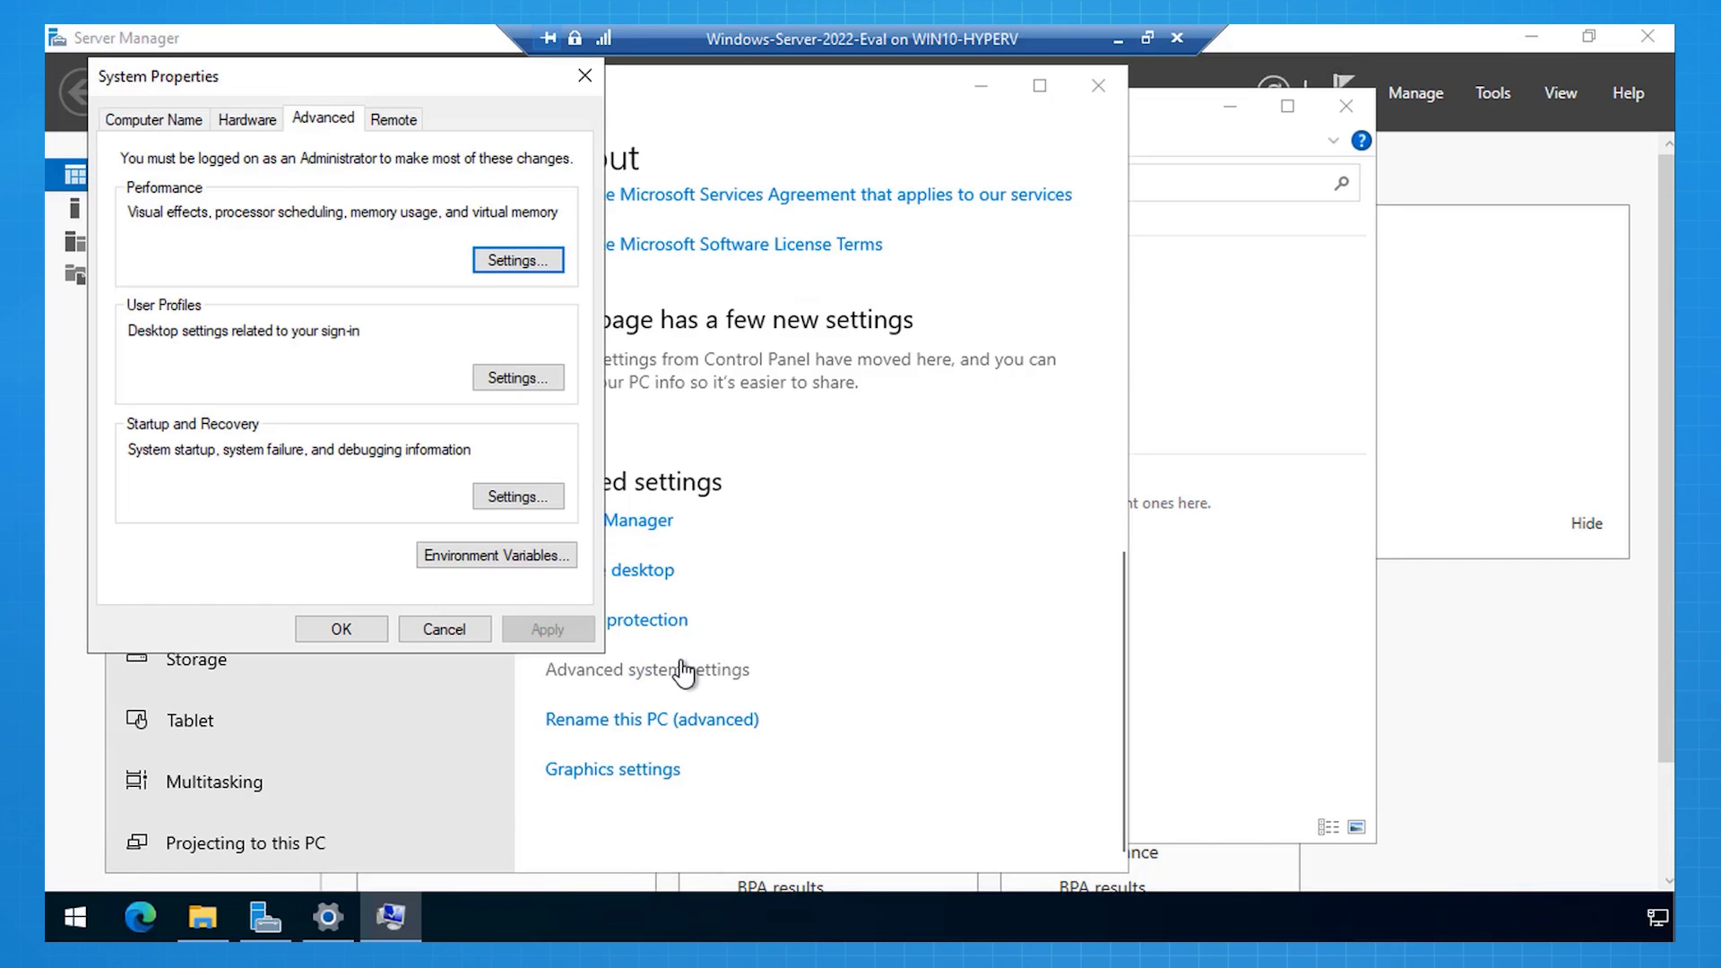
# Step: Rename the computer to WINSRV2022EVAL and restart the server now
pyautogui.click(133, 120)
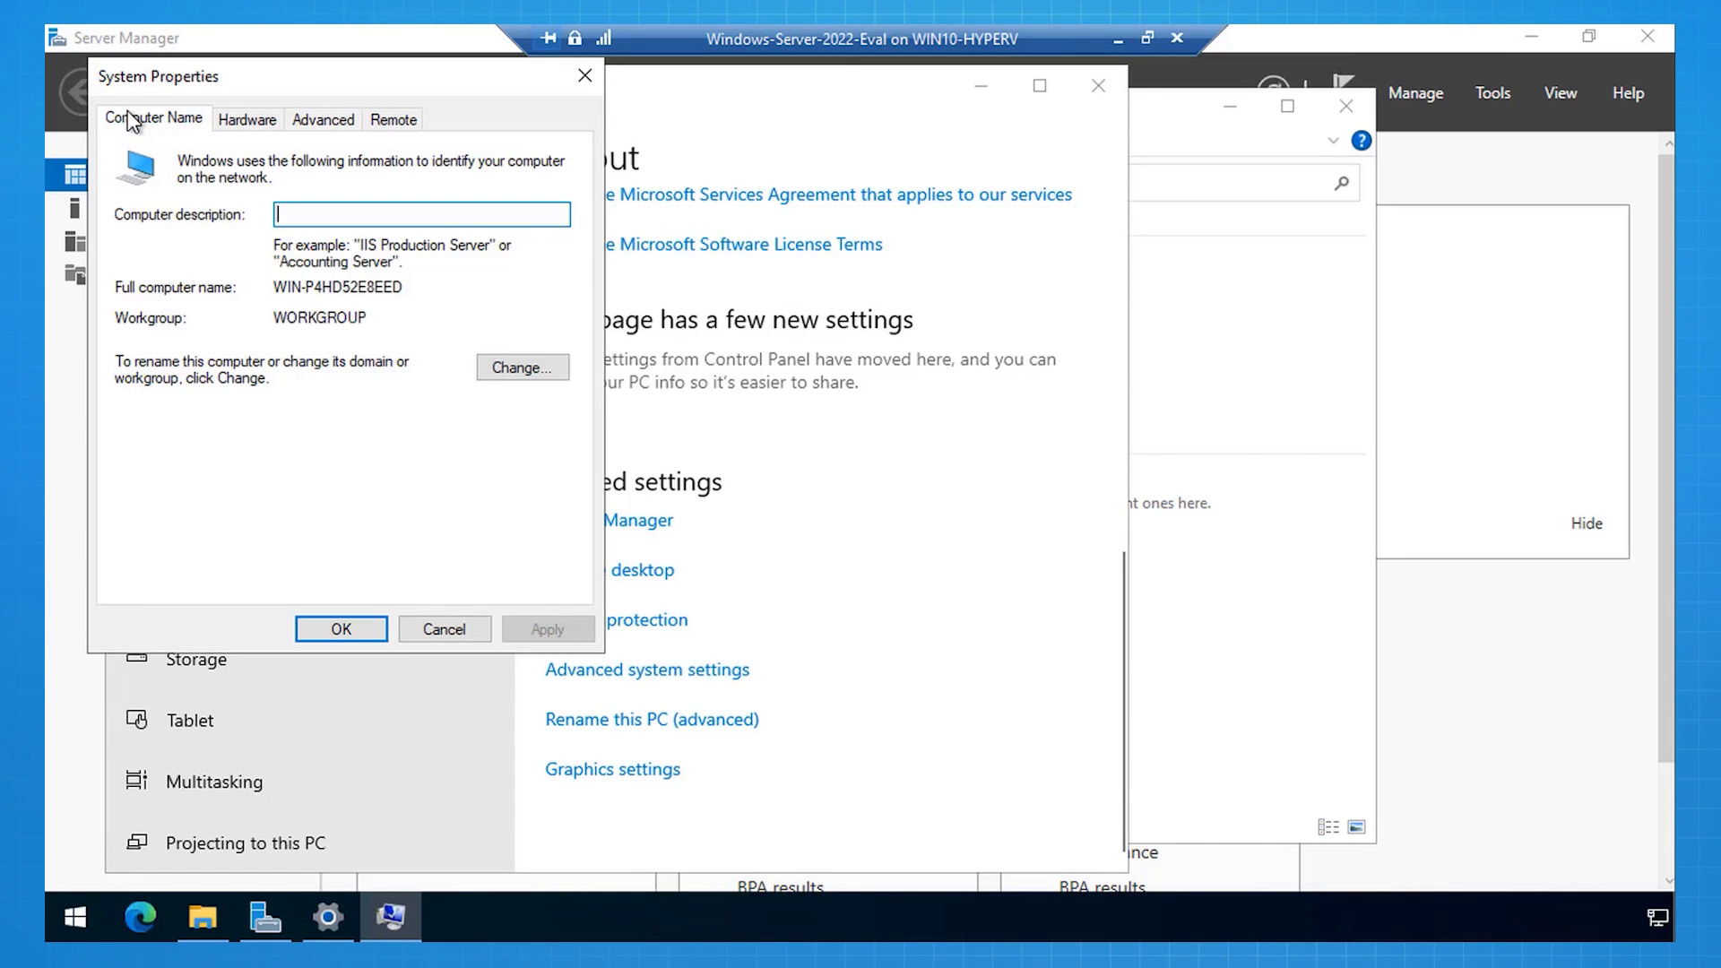
pyautogui.click(542, 370)
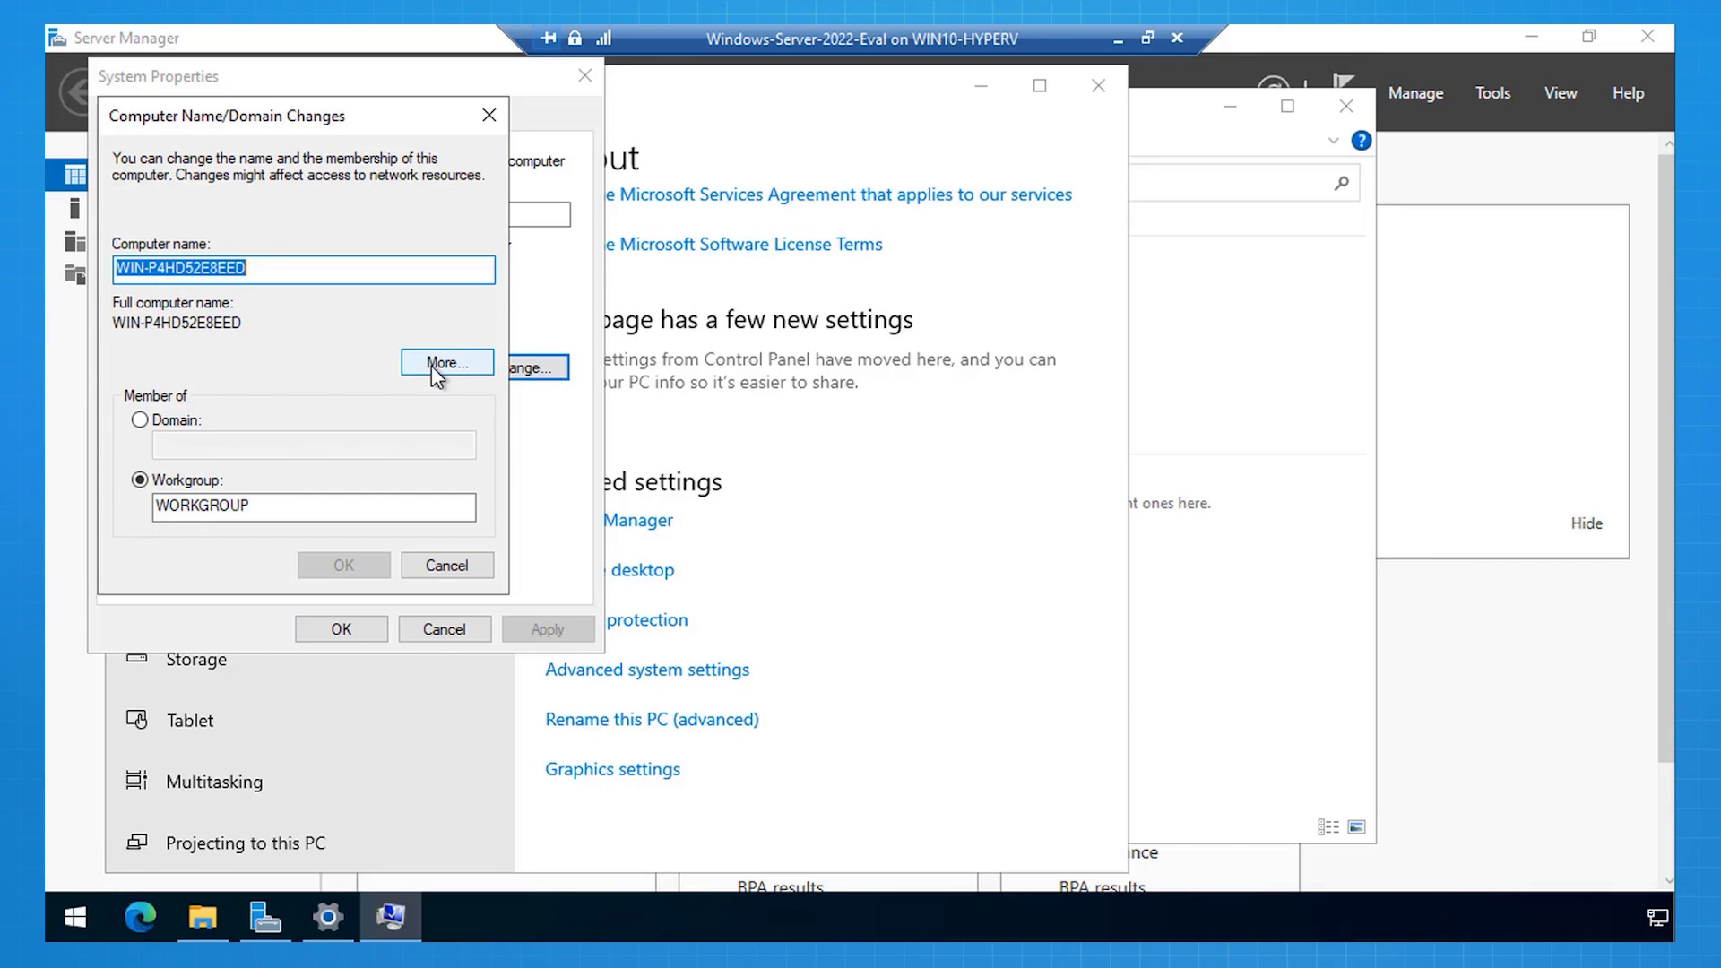
pyautogui.press('BackSpace')
pyautogui.write('WINSRV2022EVAL')
pyautogui.click(344, 568)
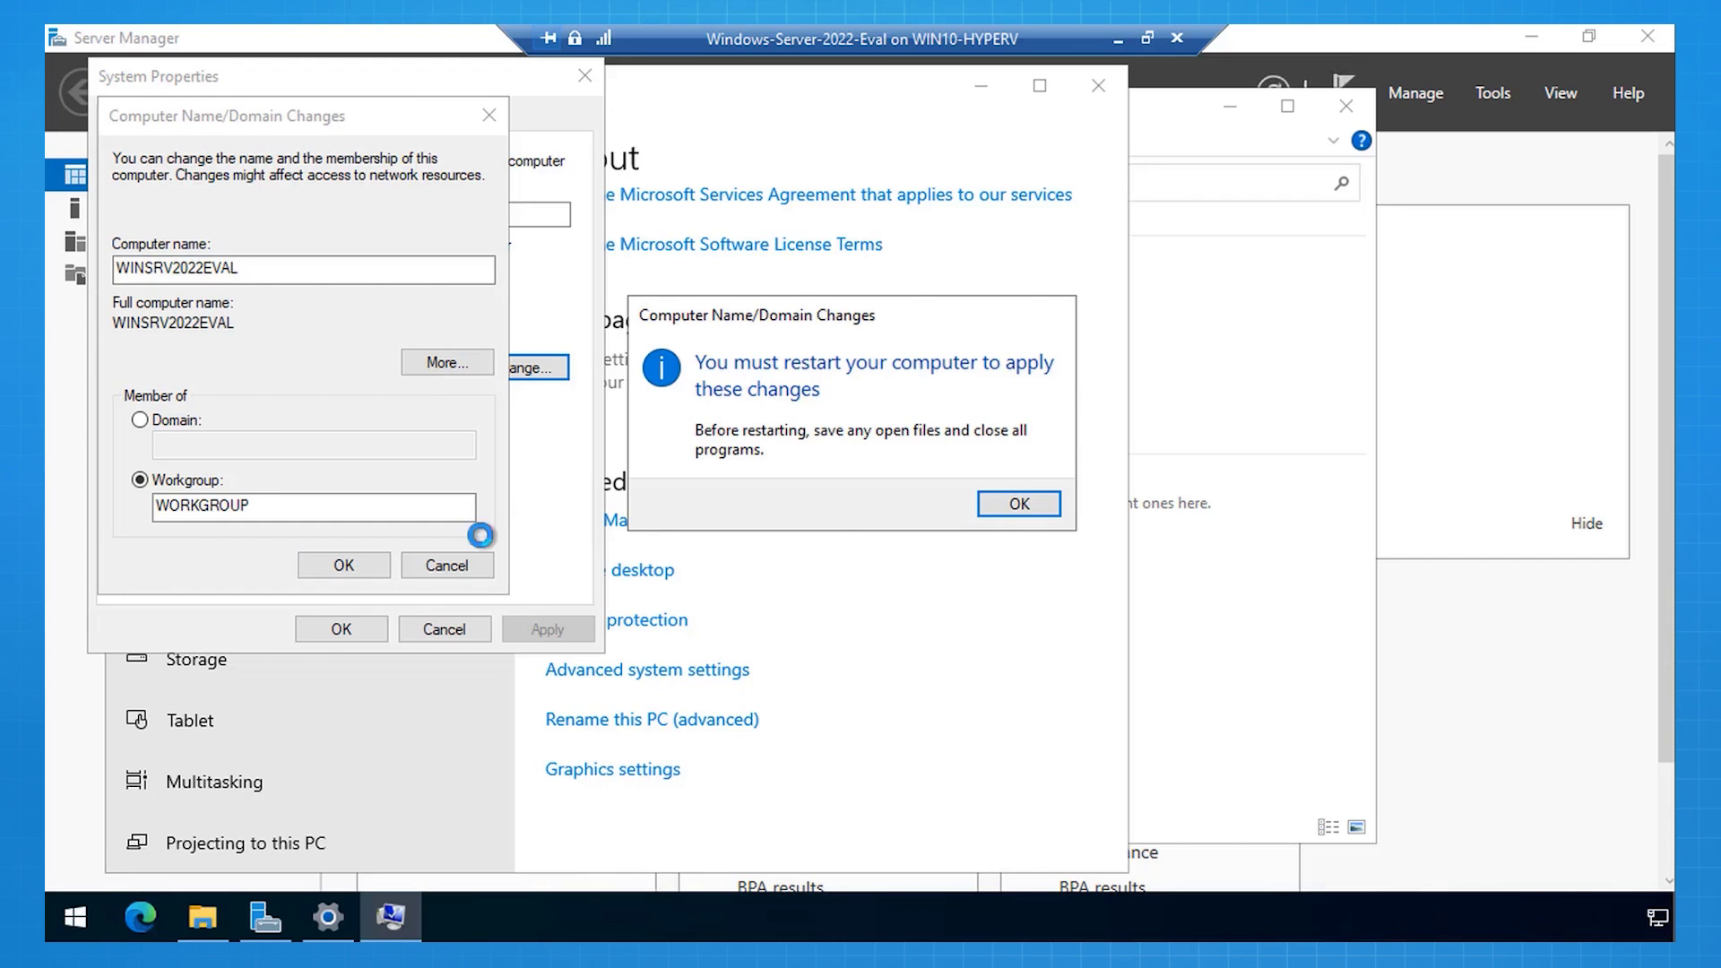
pyautogui.click(1003, 504)
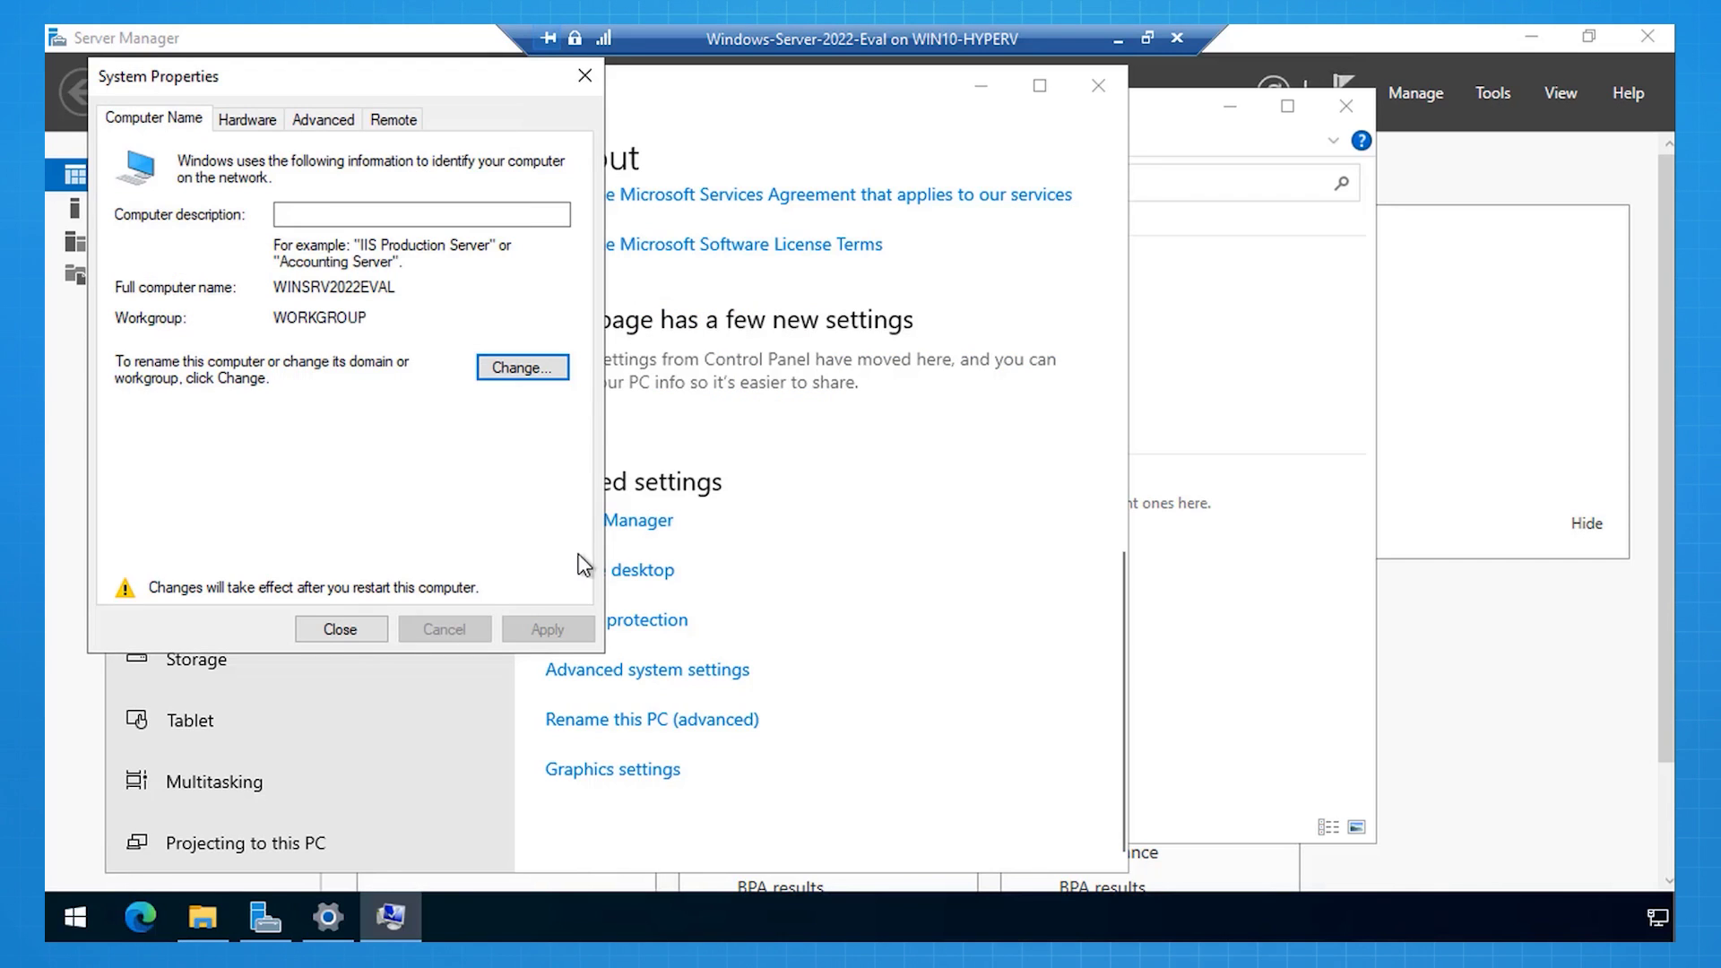
pyautogui.click(337, 631)
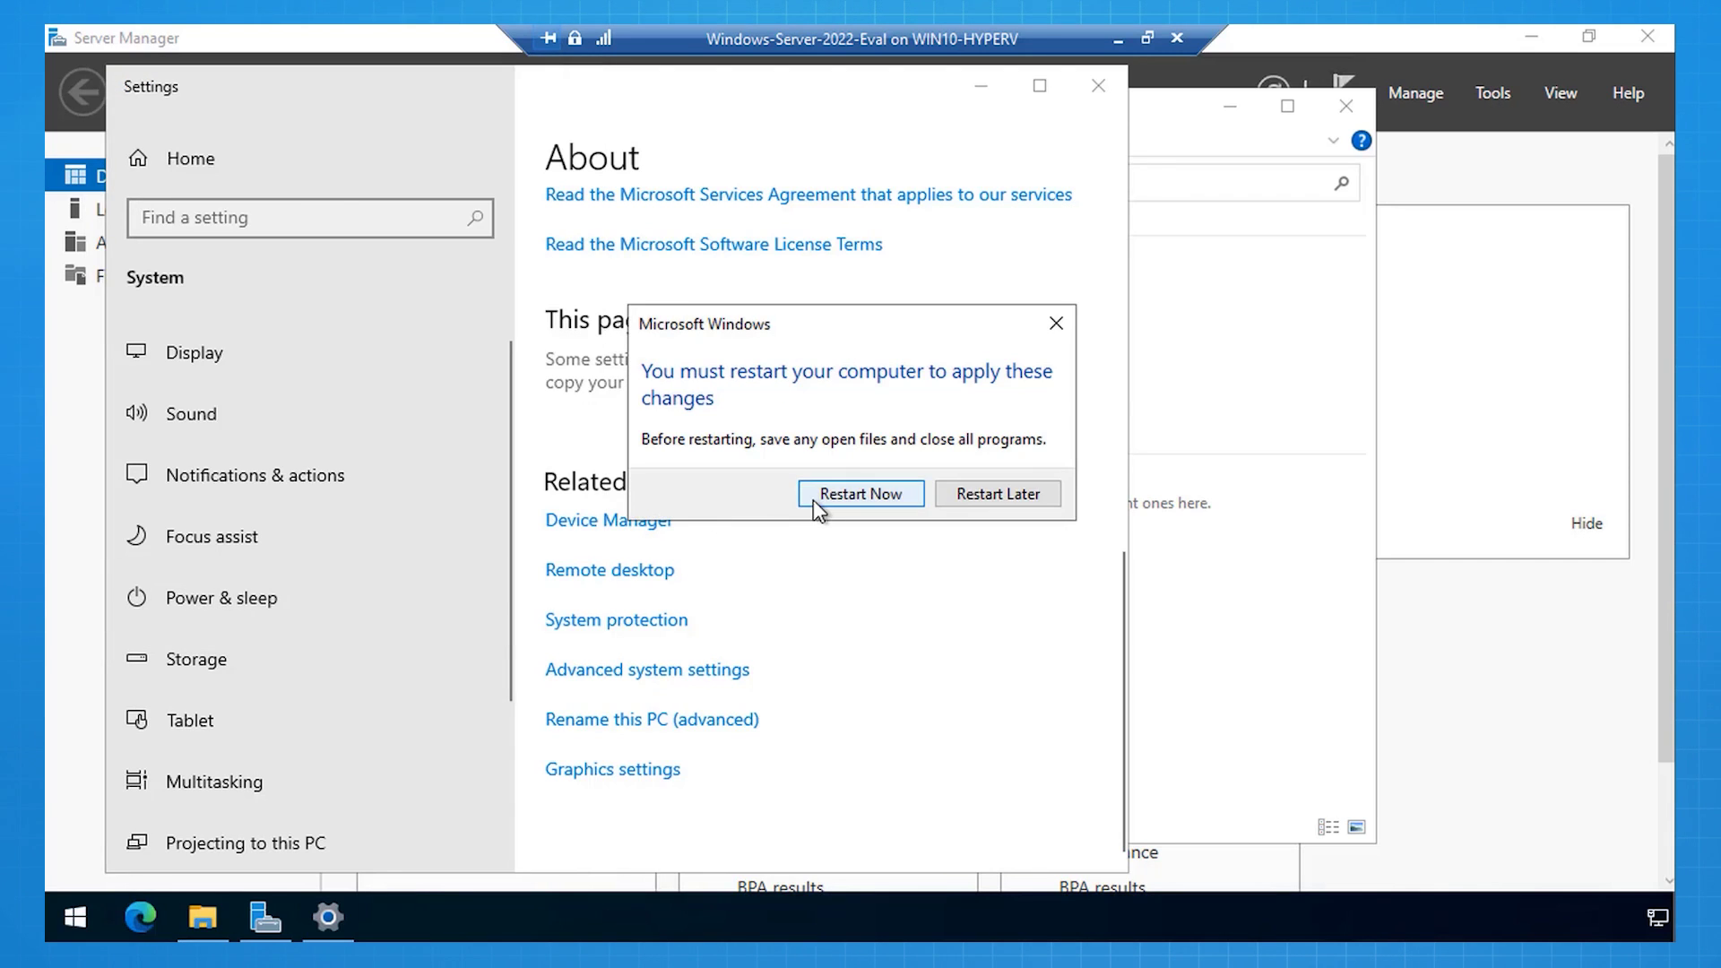
pyautogui.click(814, 499)
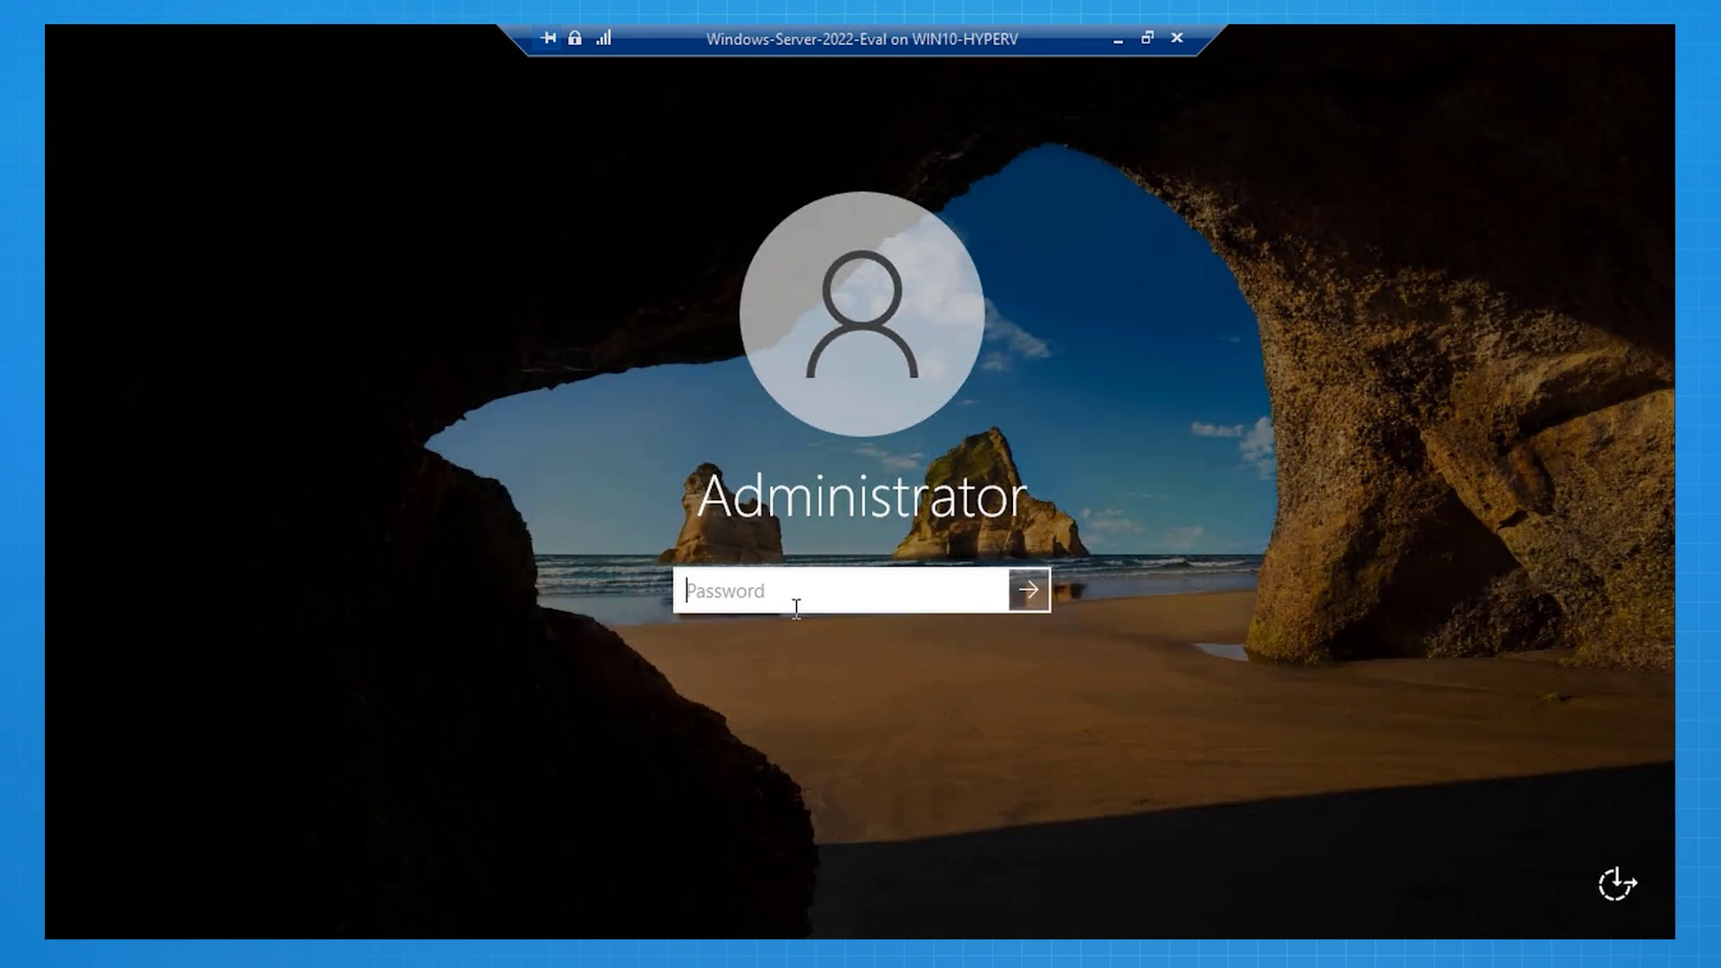
# Step: Sign back in as Administrator with the account password after the restart
pyautogui.write('••••••••••••••••')
pyautogui.click(1028, 591)
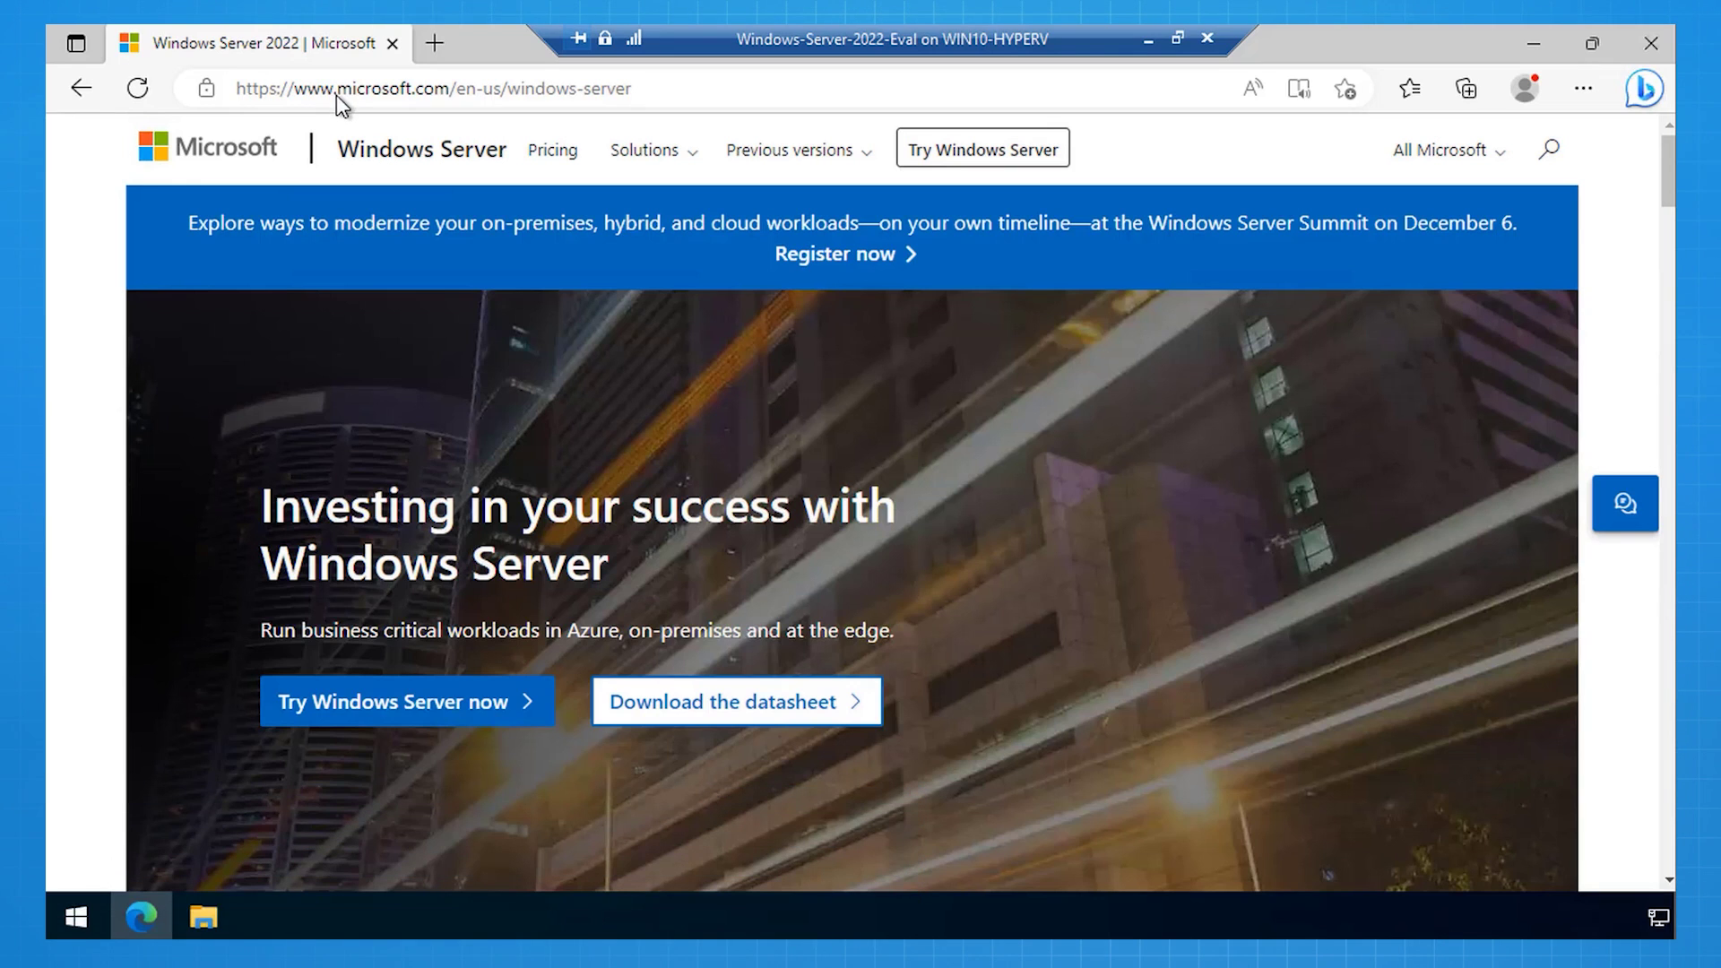
# Step: Browse to aka.ms/wacdownload in Edge to download WindowsAdminCenter2211.msi
pyautogui.click(330, 86)
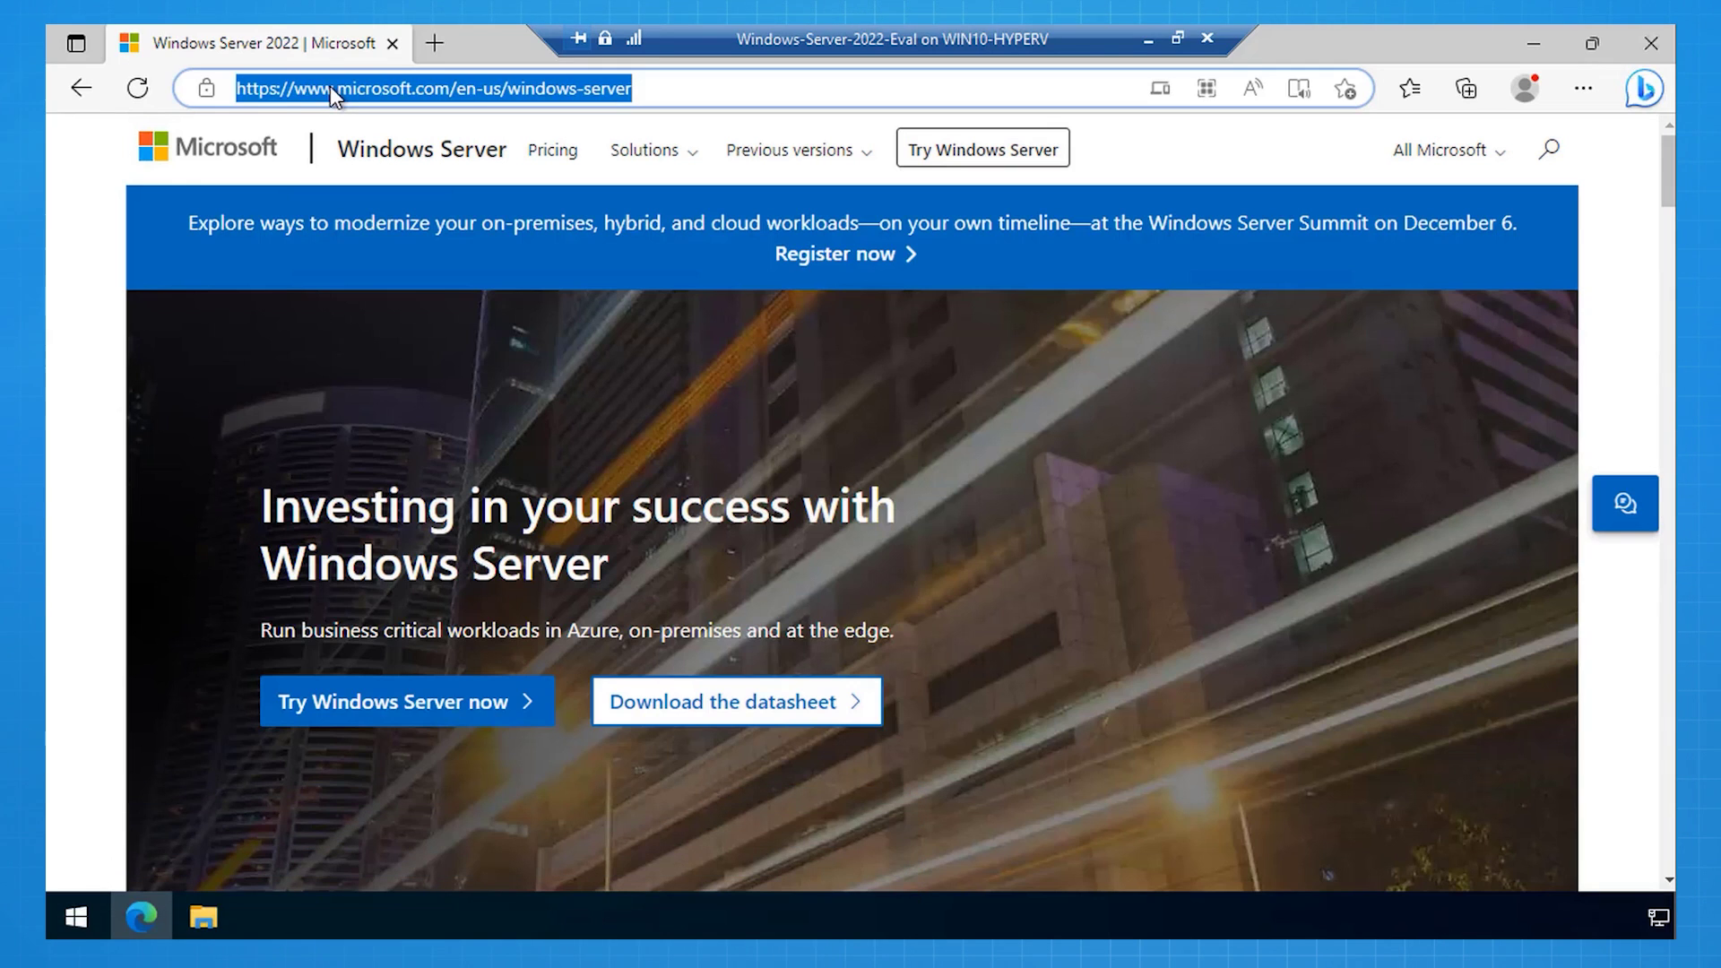
pyautogui.write('aka.ms/wa')
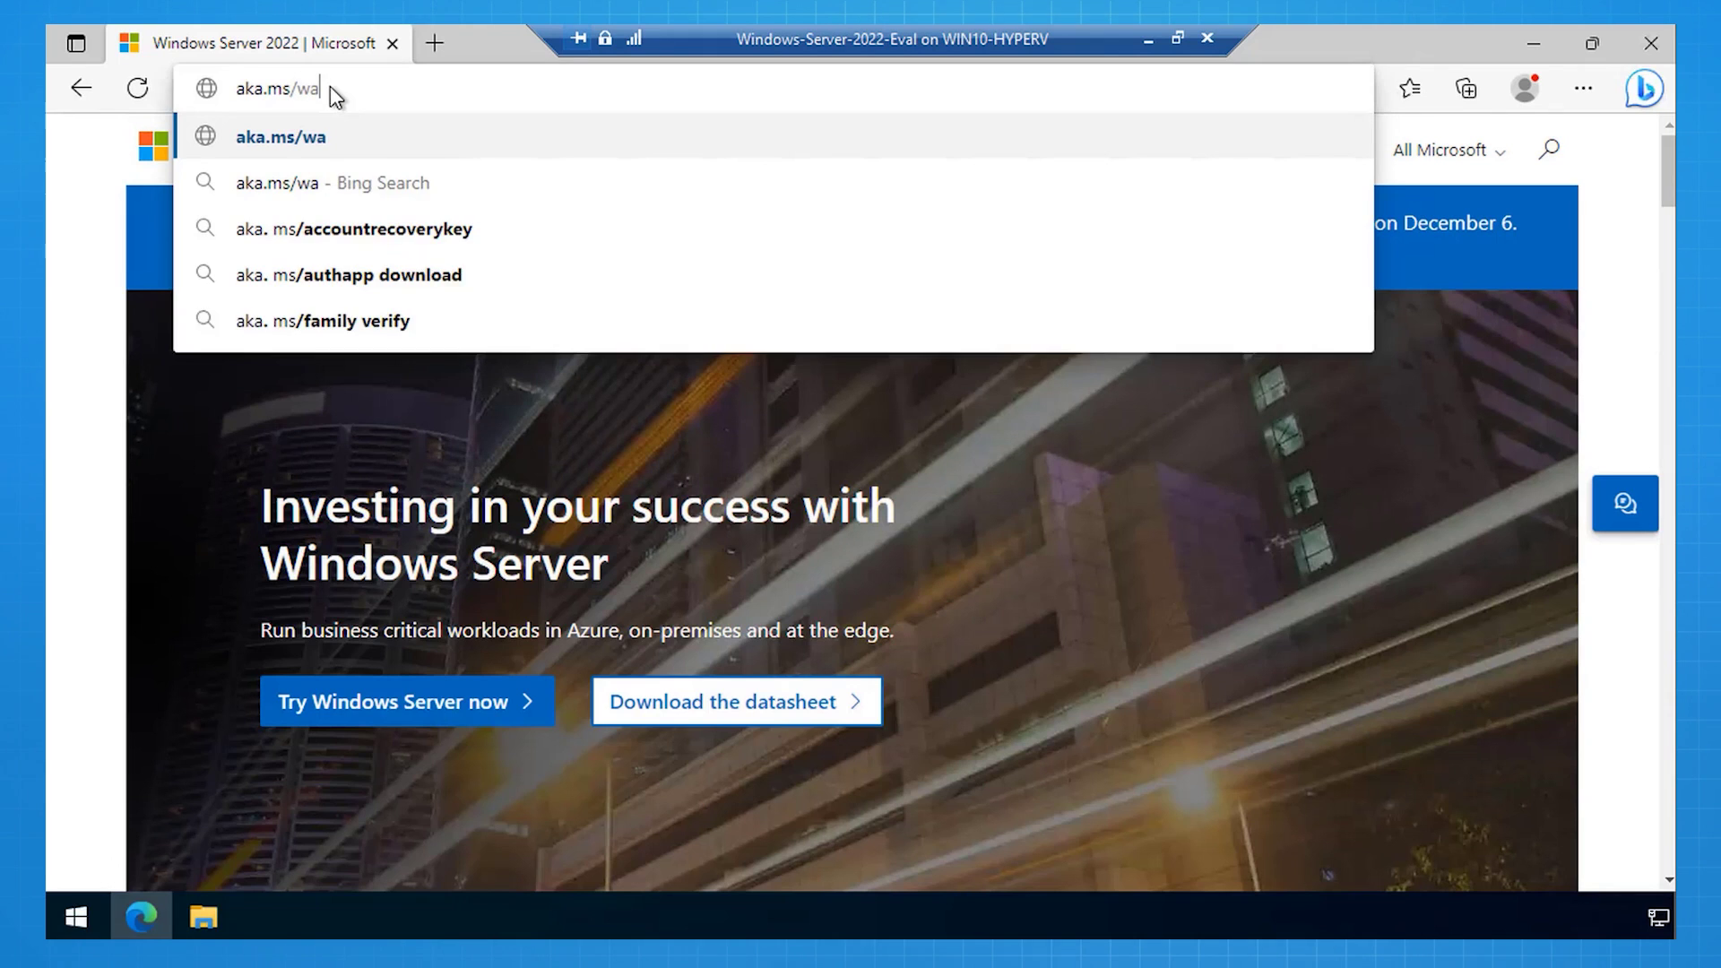
pyautogui.write('cdownload')
pyautogui.press('Return')
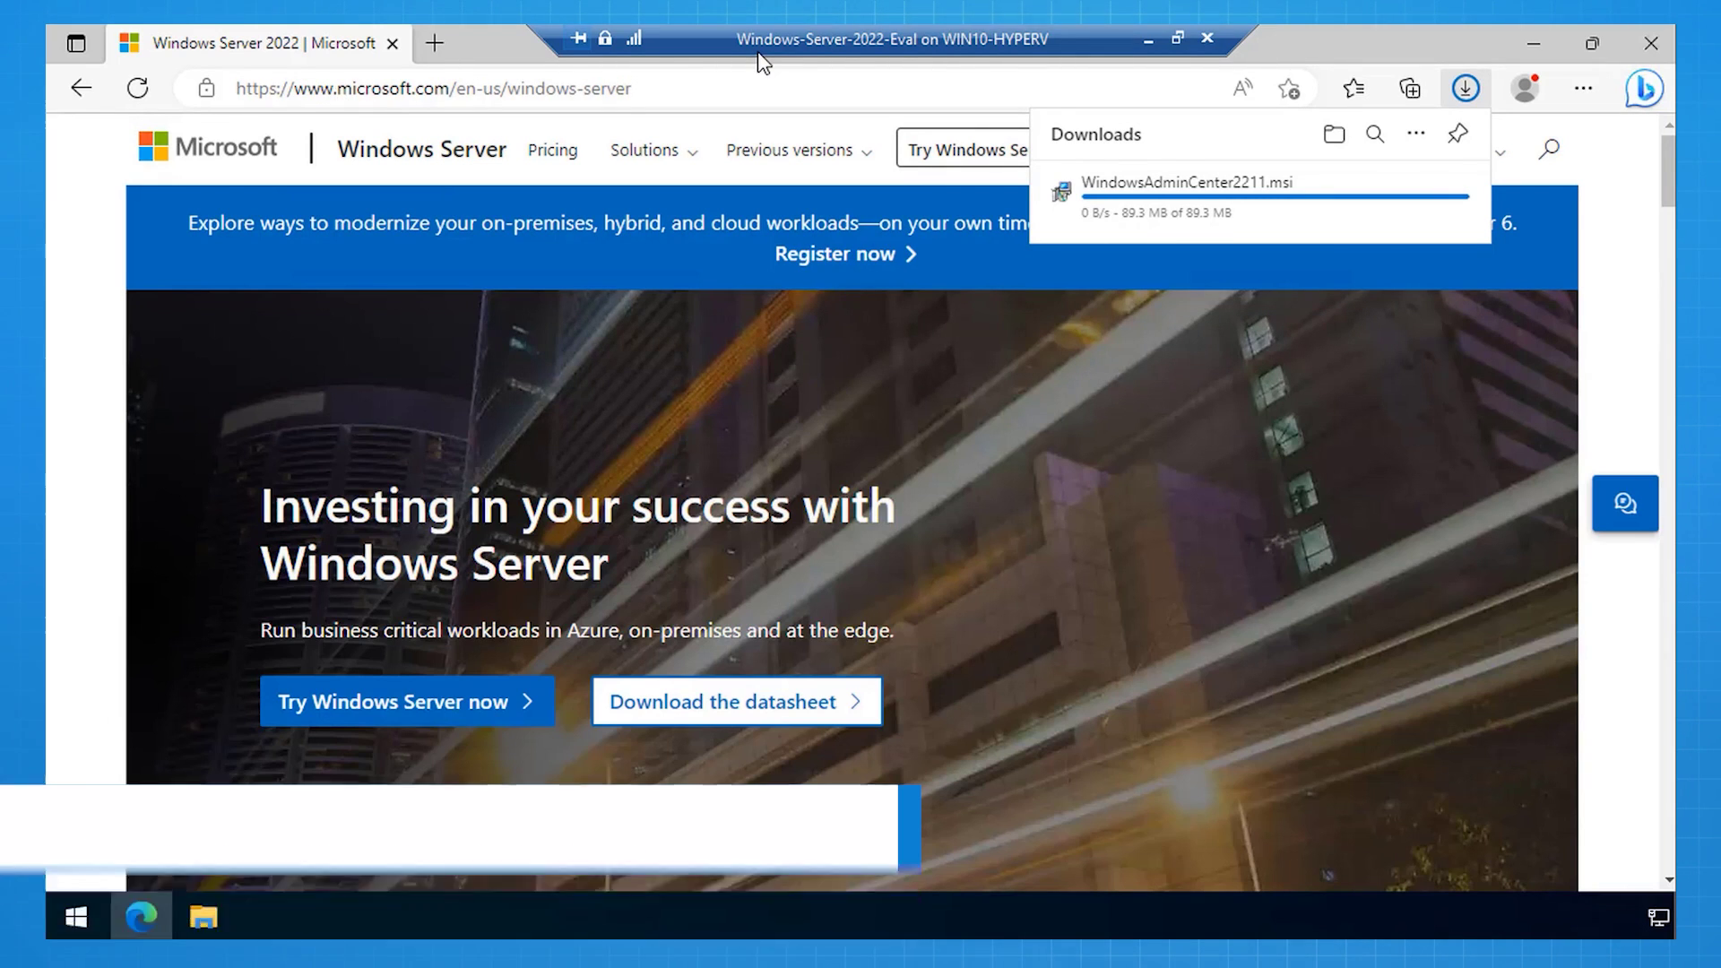
# Step: Launch the Windows Admin Center installer from Downloads and accept the license terms
pyautogui.click(1646, 43)
pyautogui.click(203, 916)
pyautogui.click(669, 299)
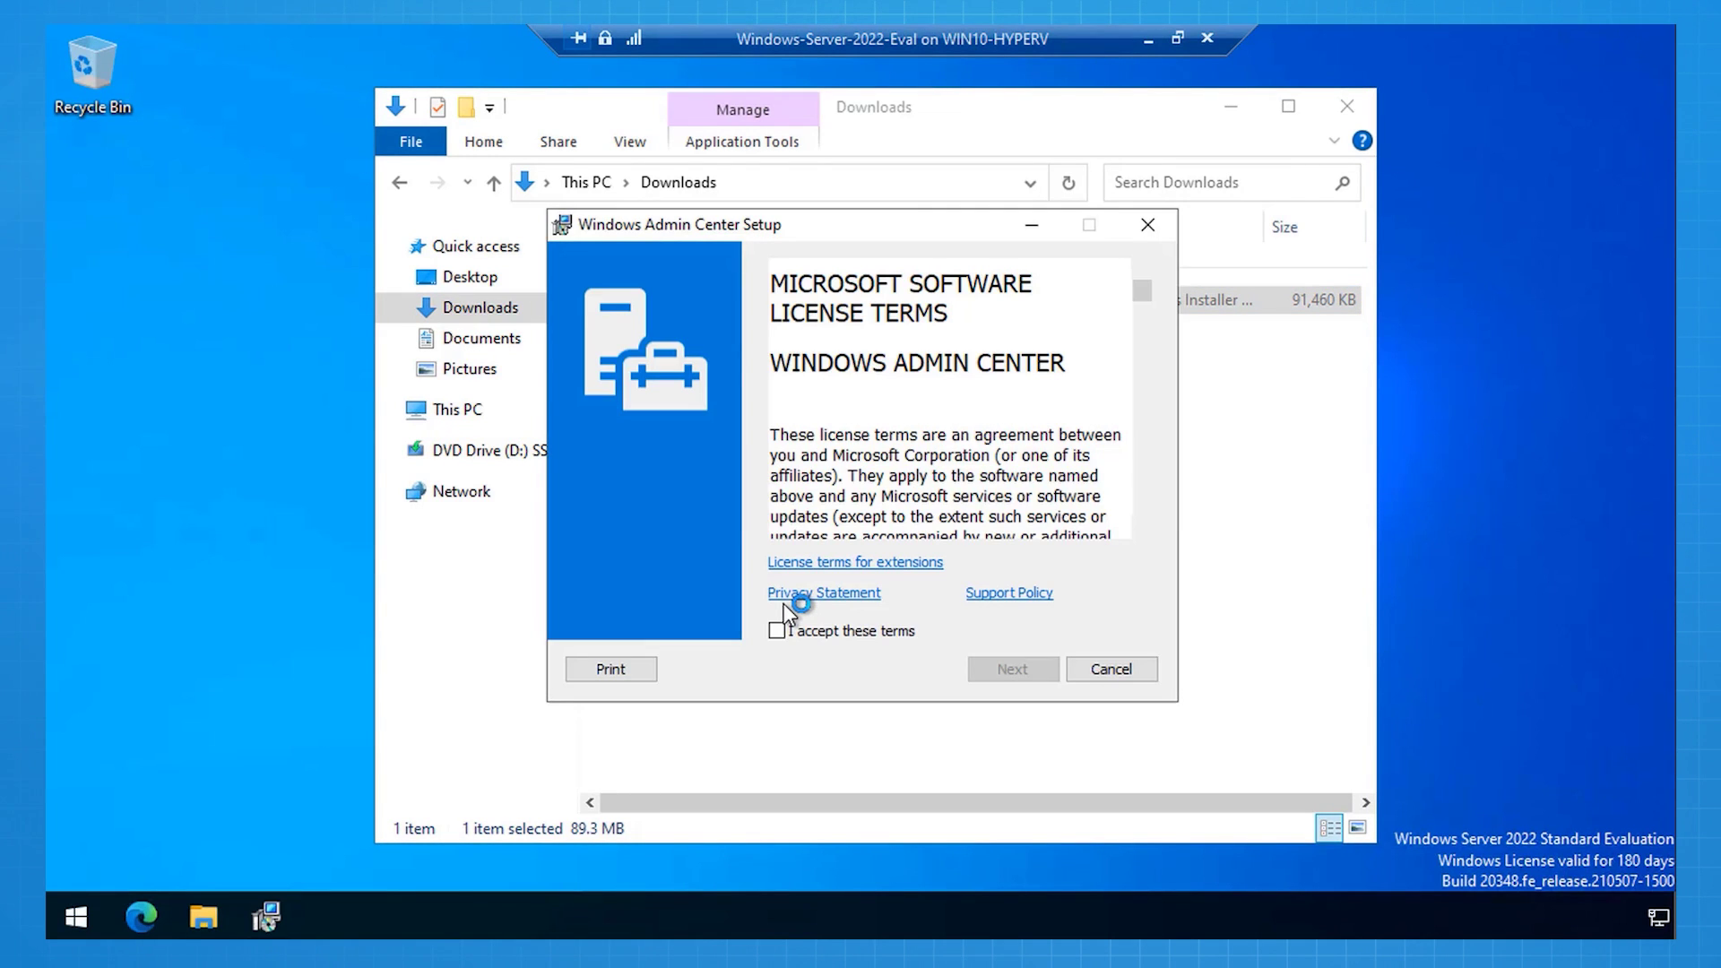
pyautogui.click(777, 631)
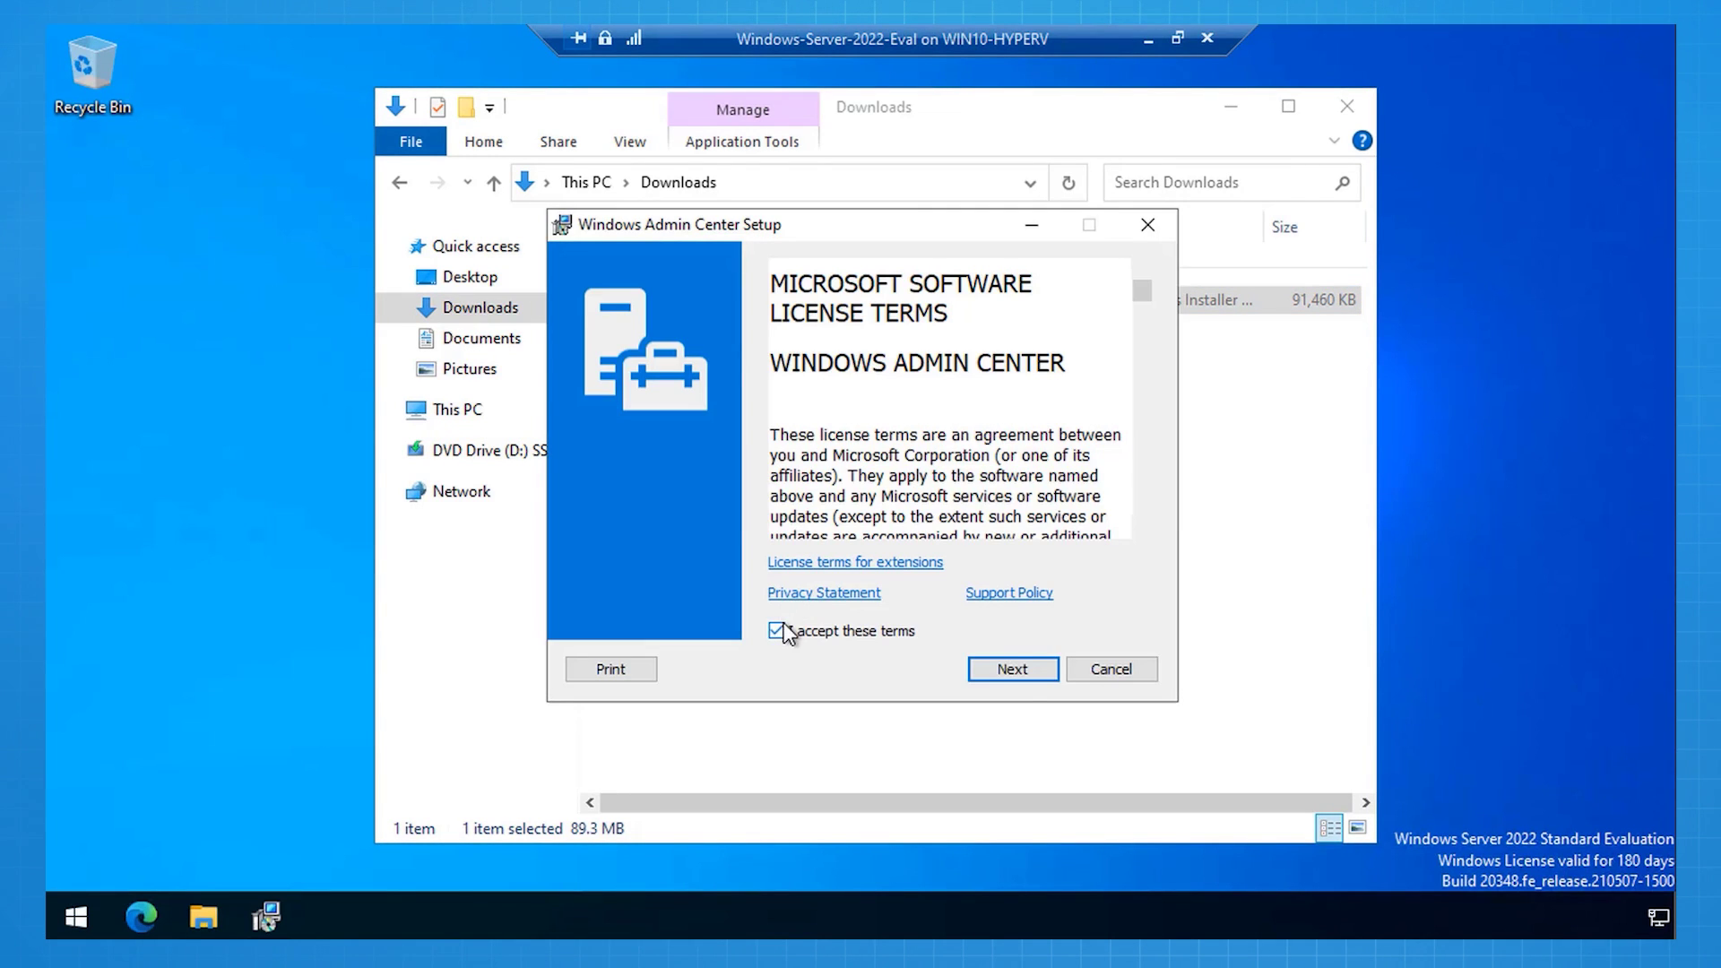
pyautogui.click(1022, 670)
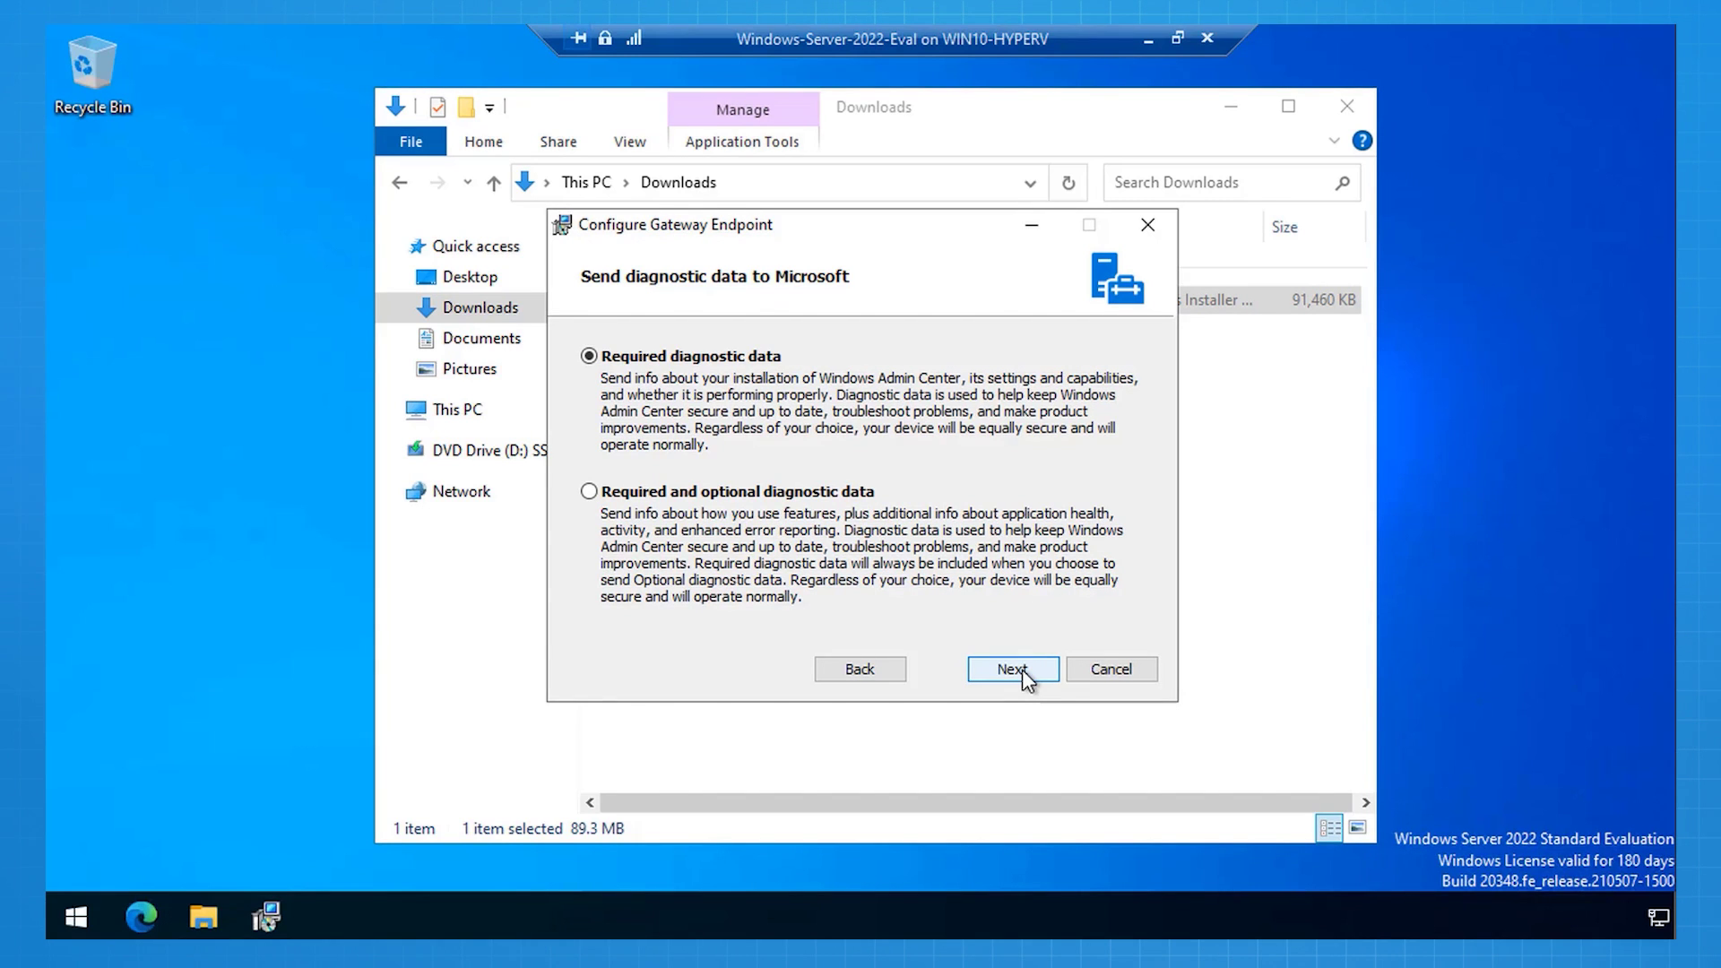
# Step: Opt into Microsoft Update and install on port 443 with a self-signed certificate
pyautogui.click(1022, 669)
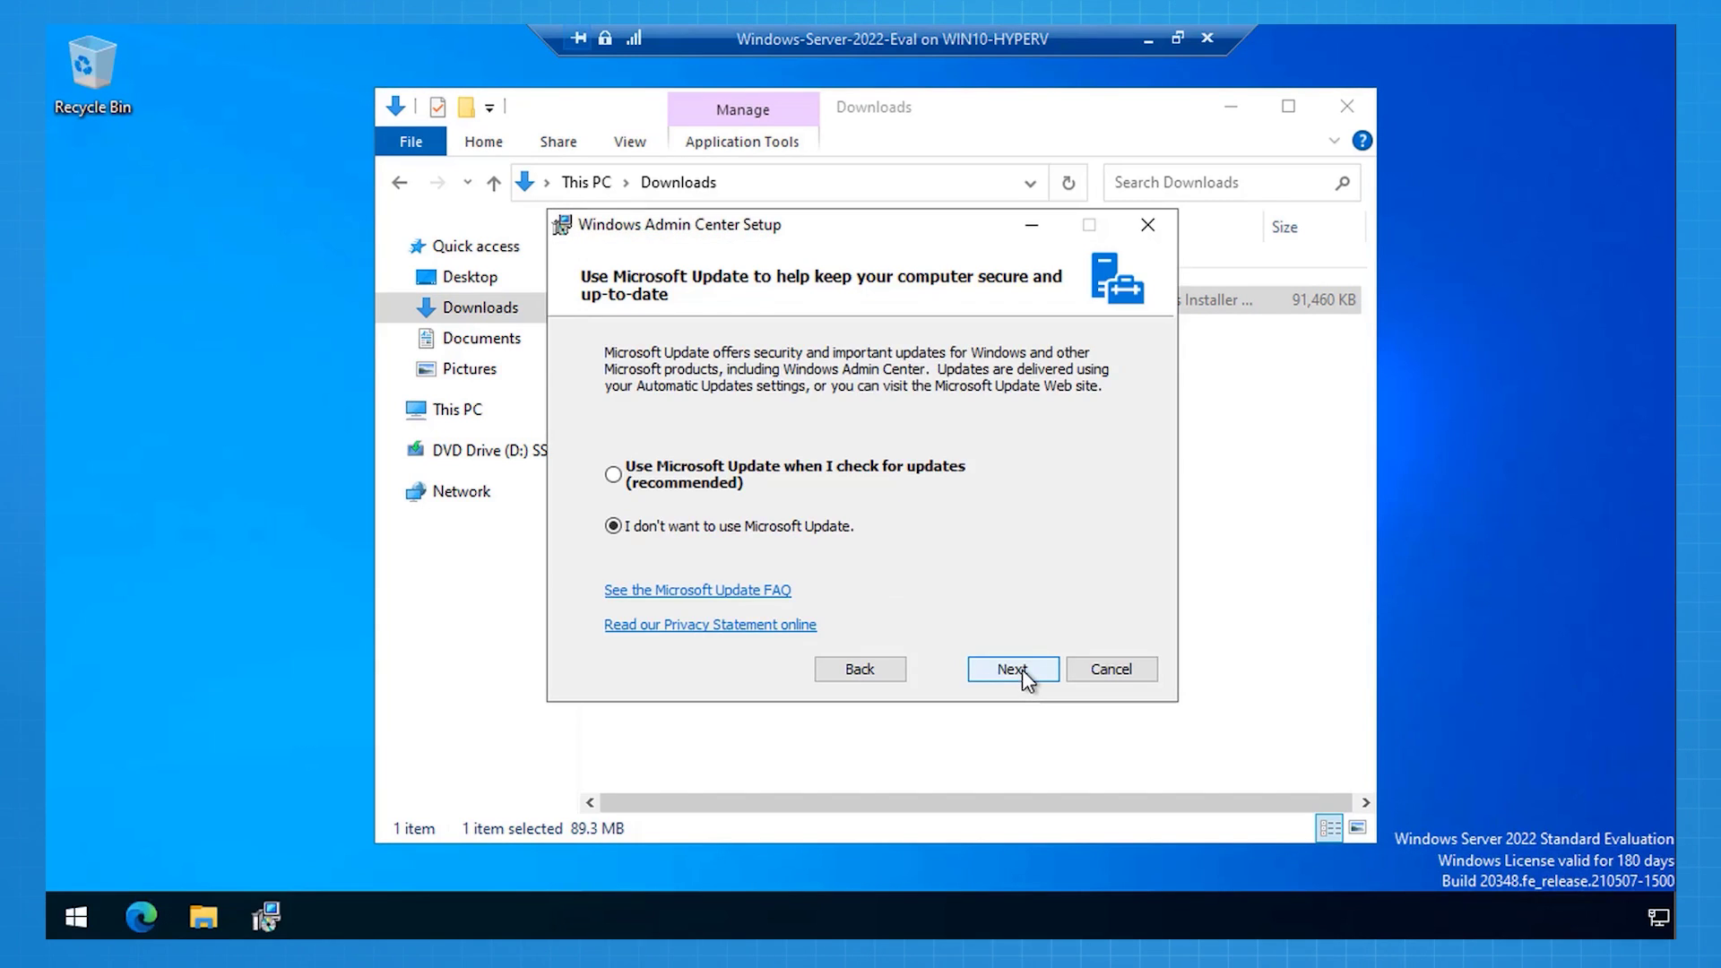
pyautogui.click(841, 481)
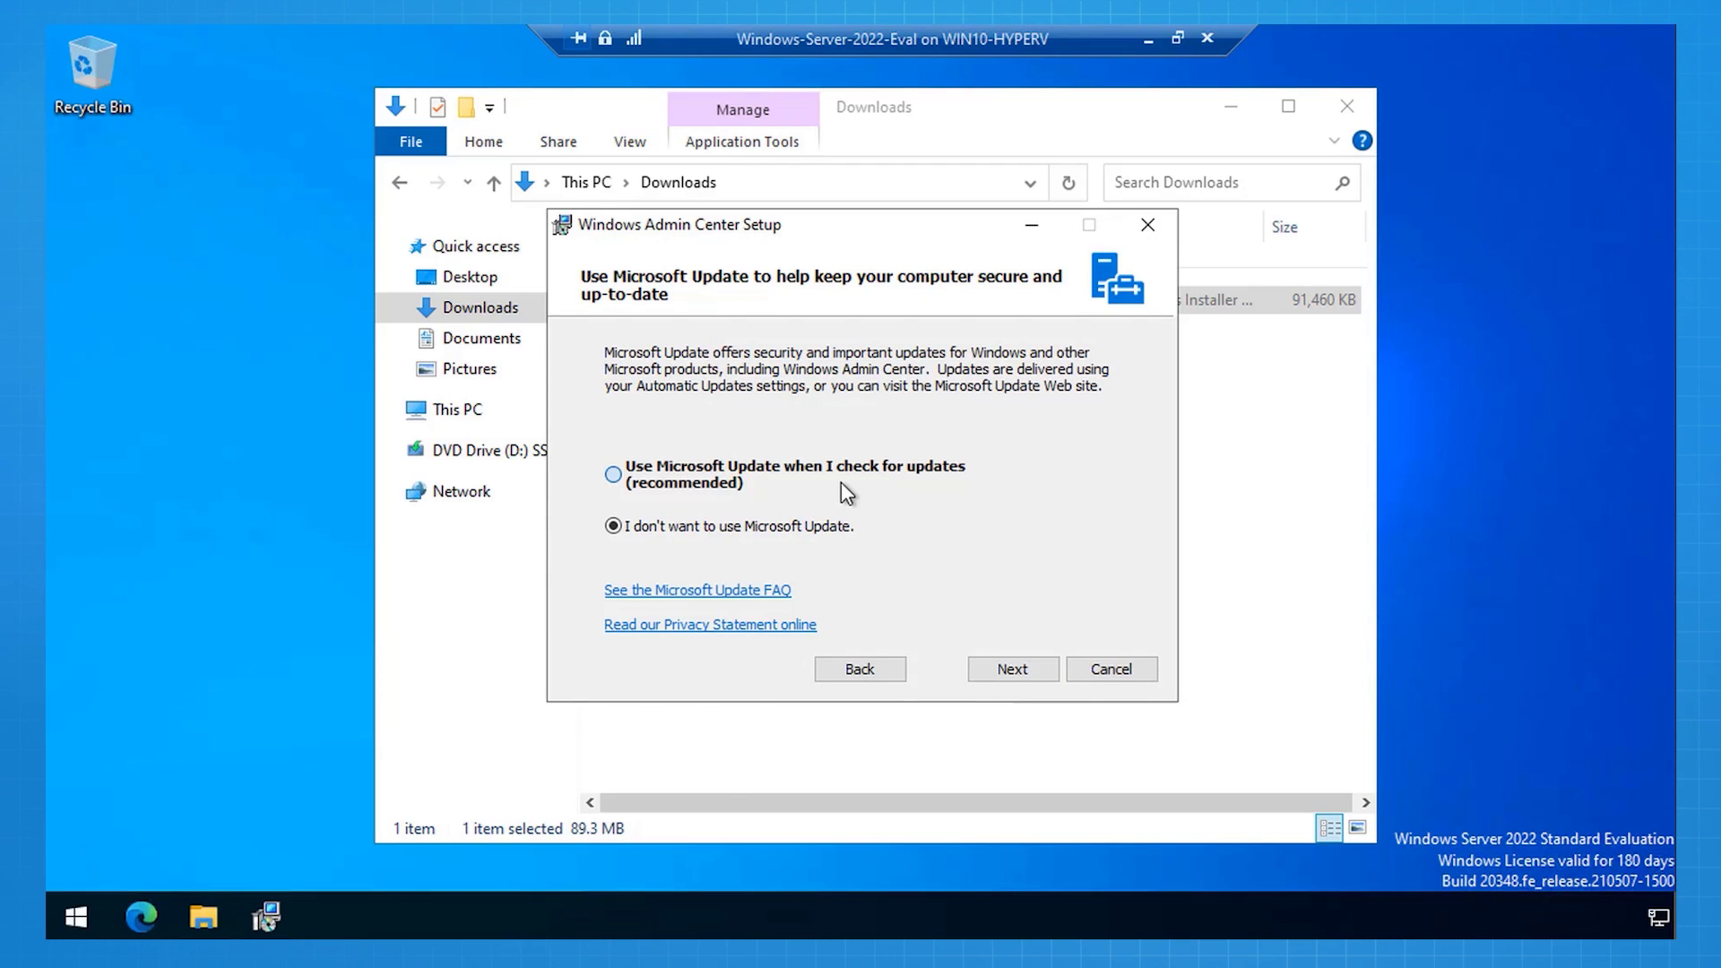
pyautogui.click(1007, 670)
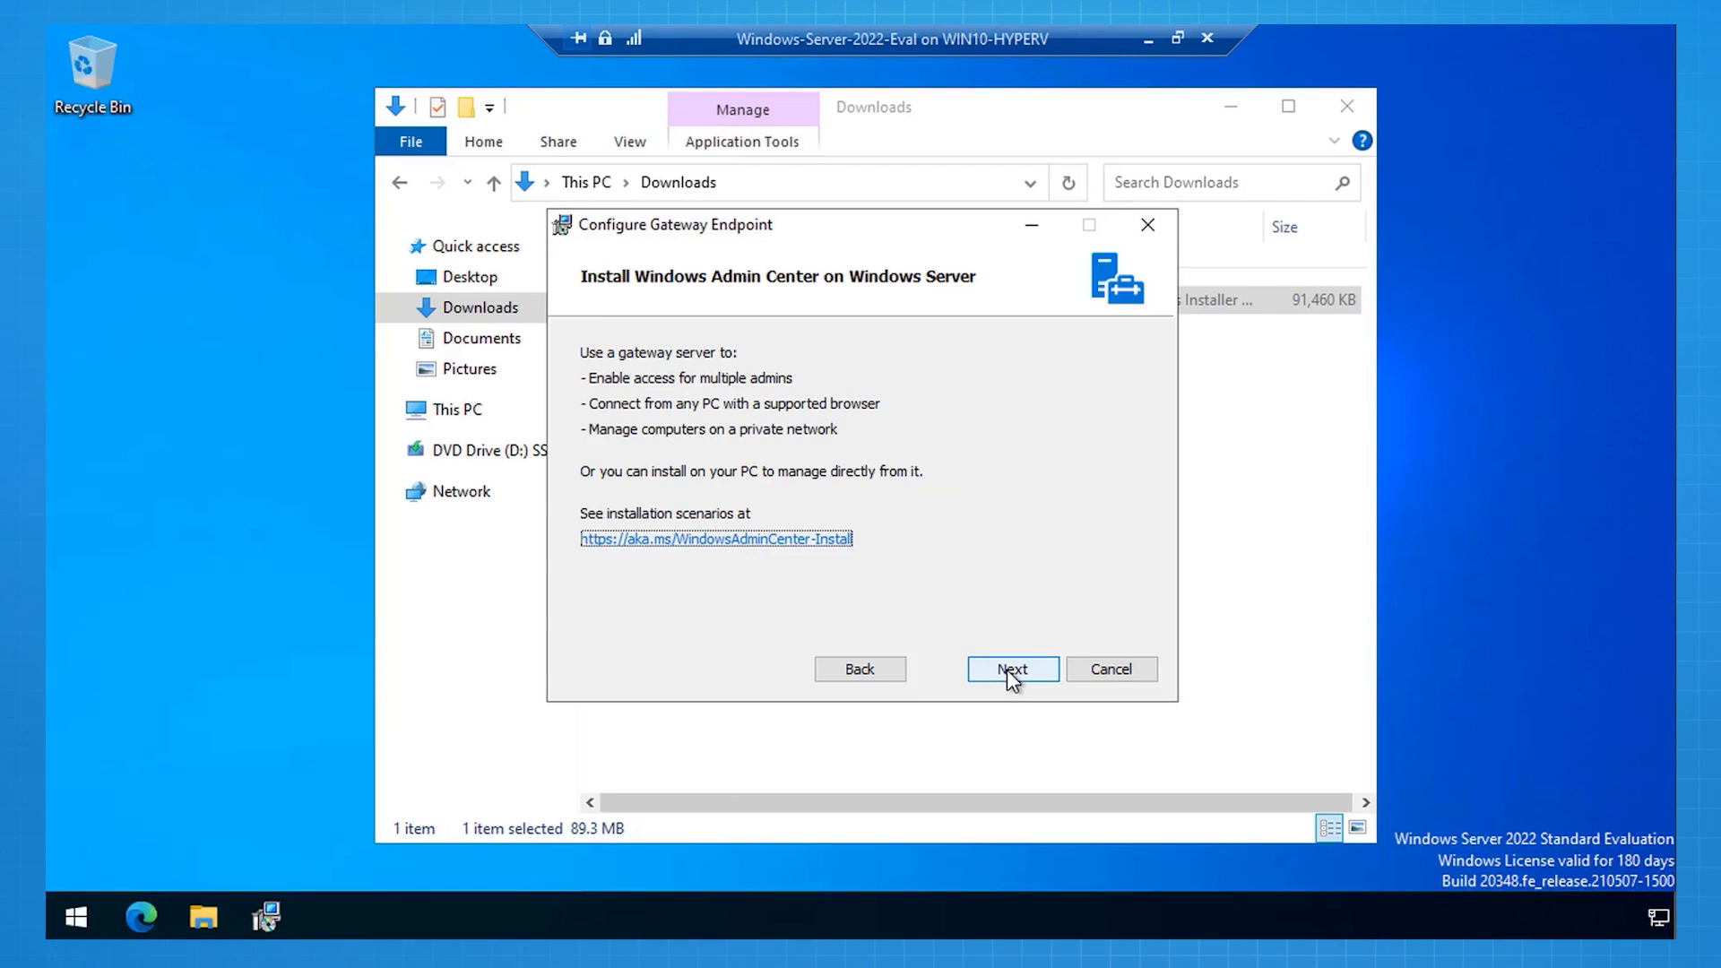
pyautogui.click(1007, 670)
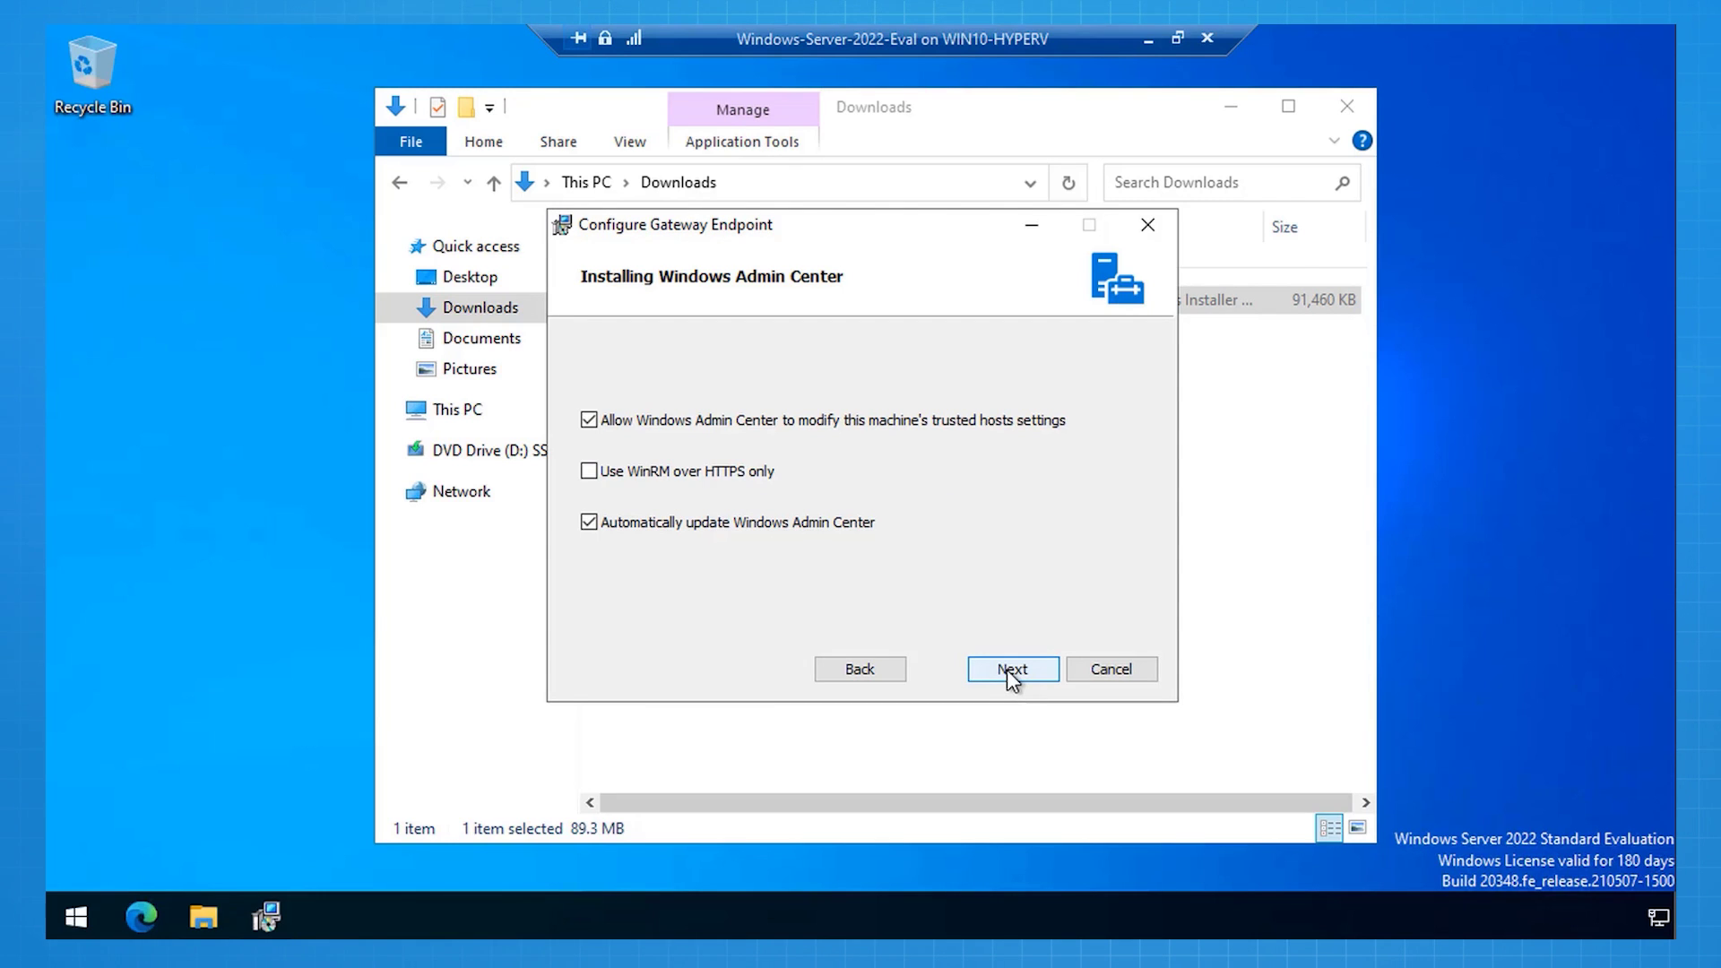
pyautogui.click(1008, 670)
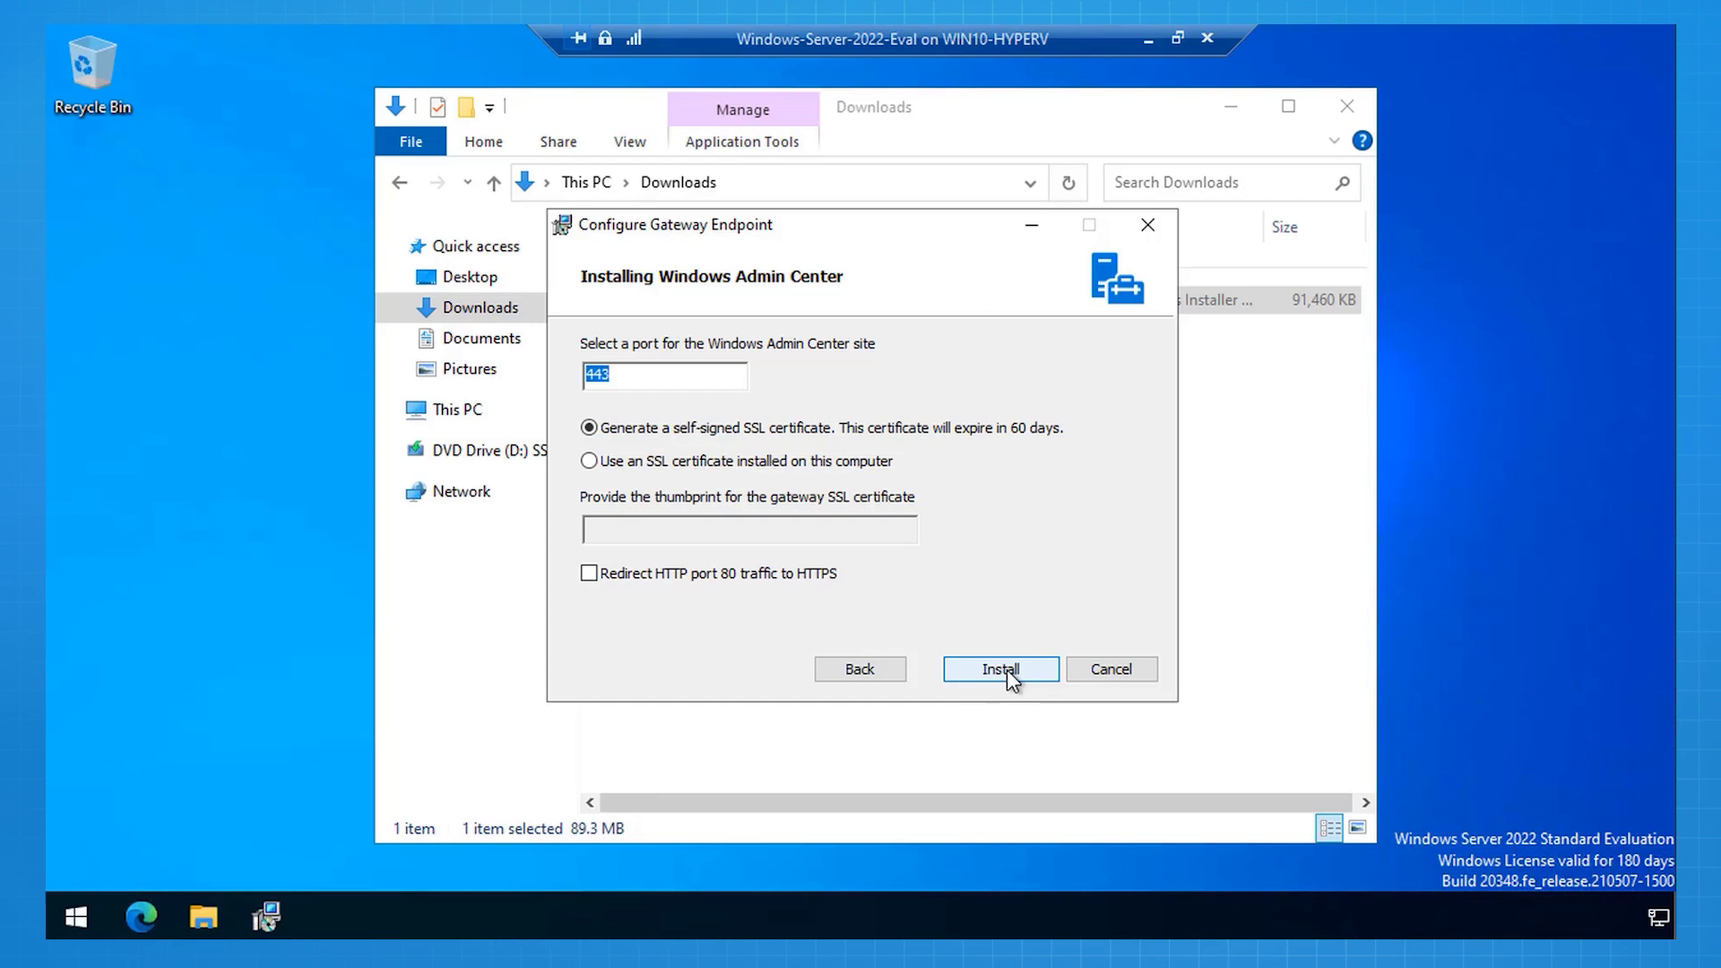
pyautogui.click(1008, 670)
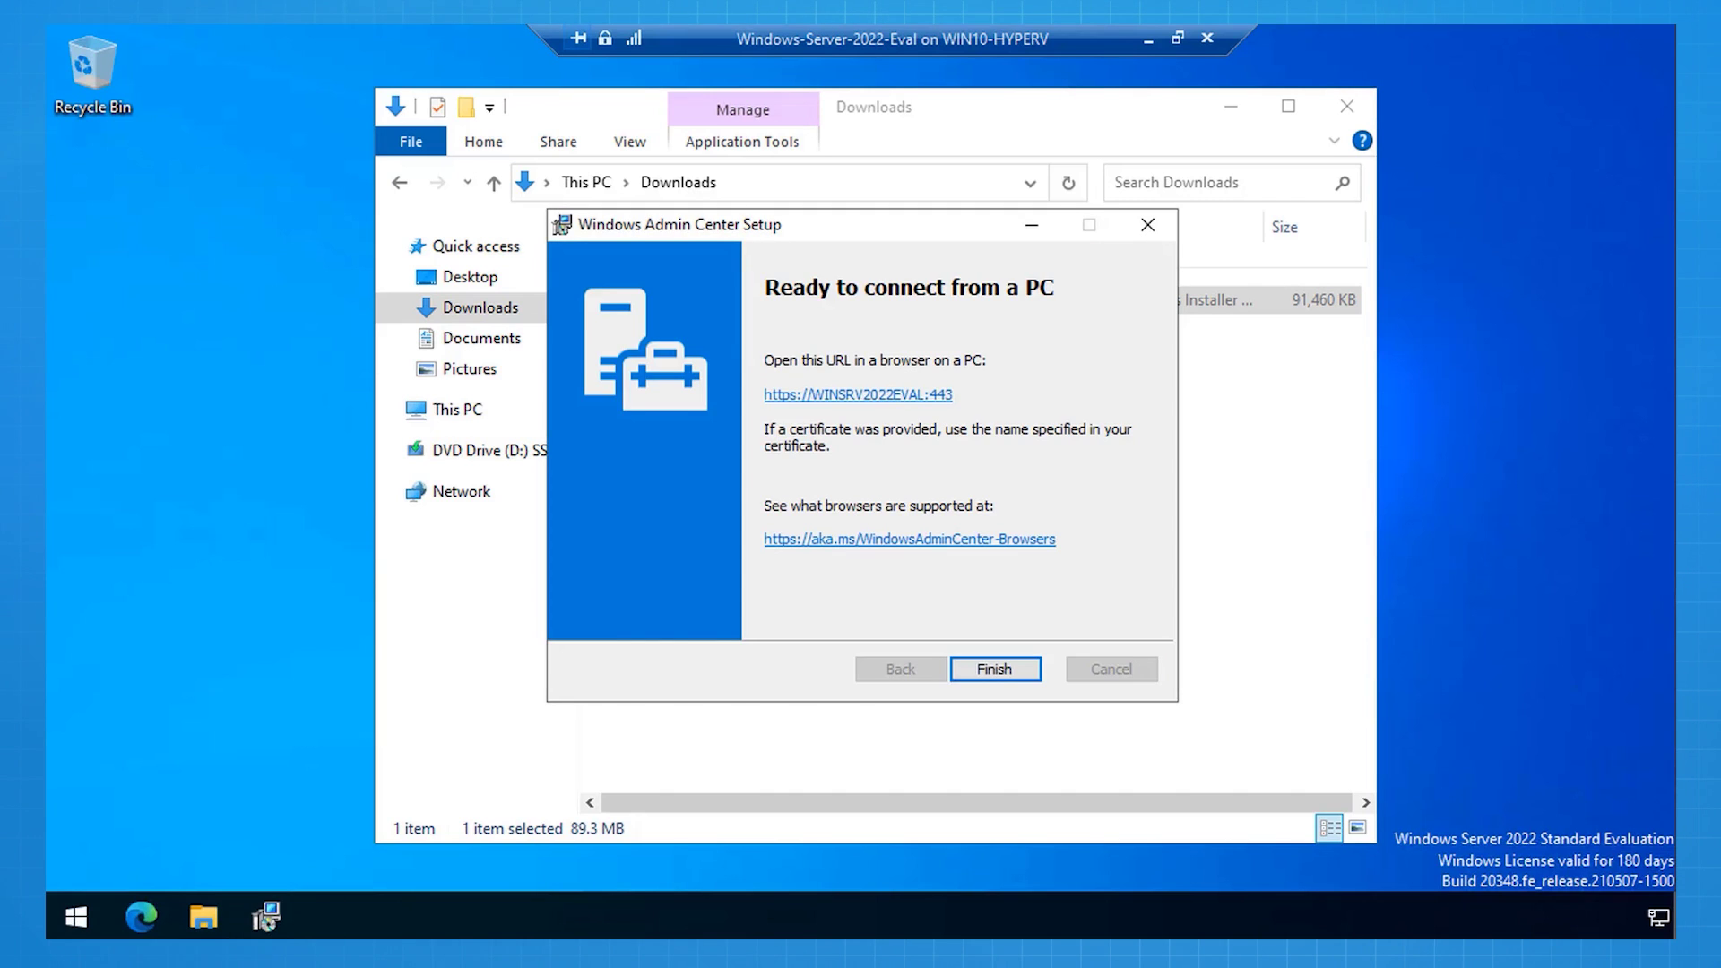
pyautogui.click(906, 406)
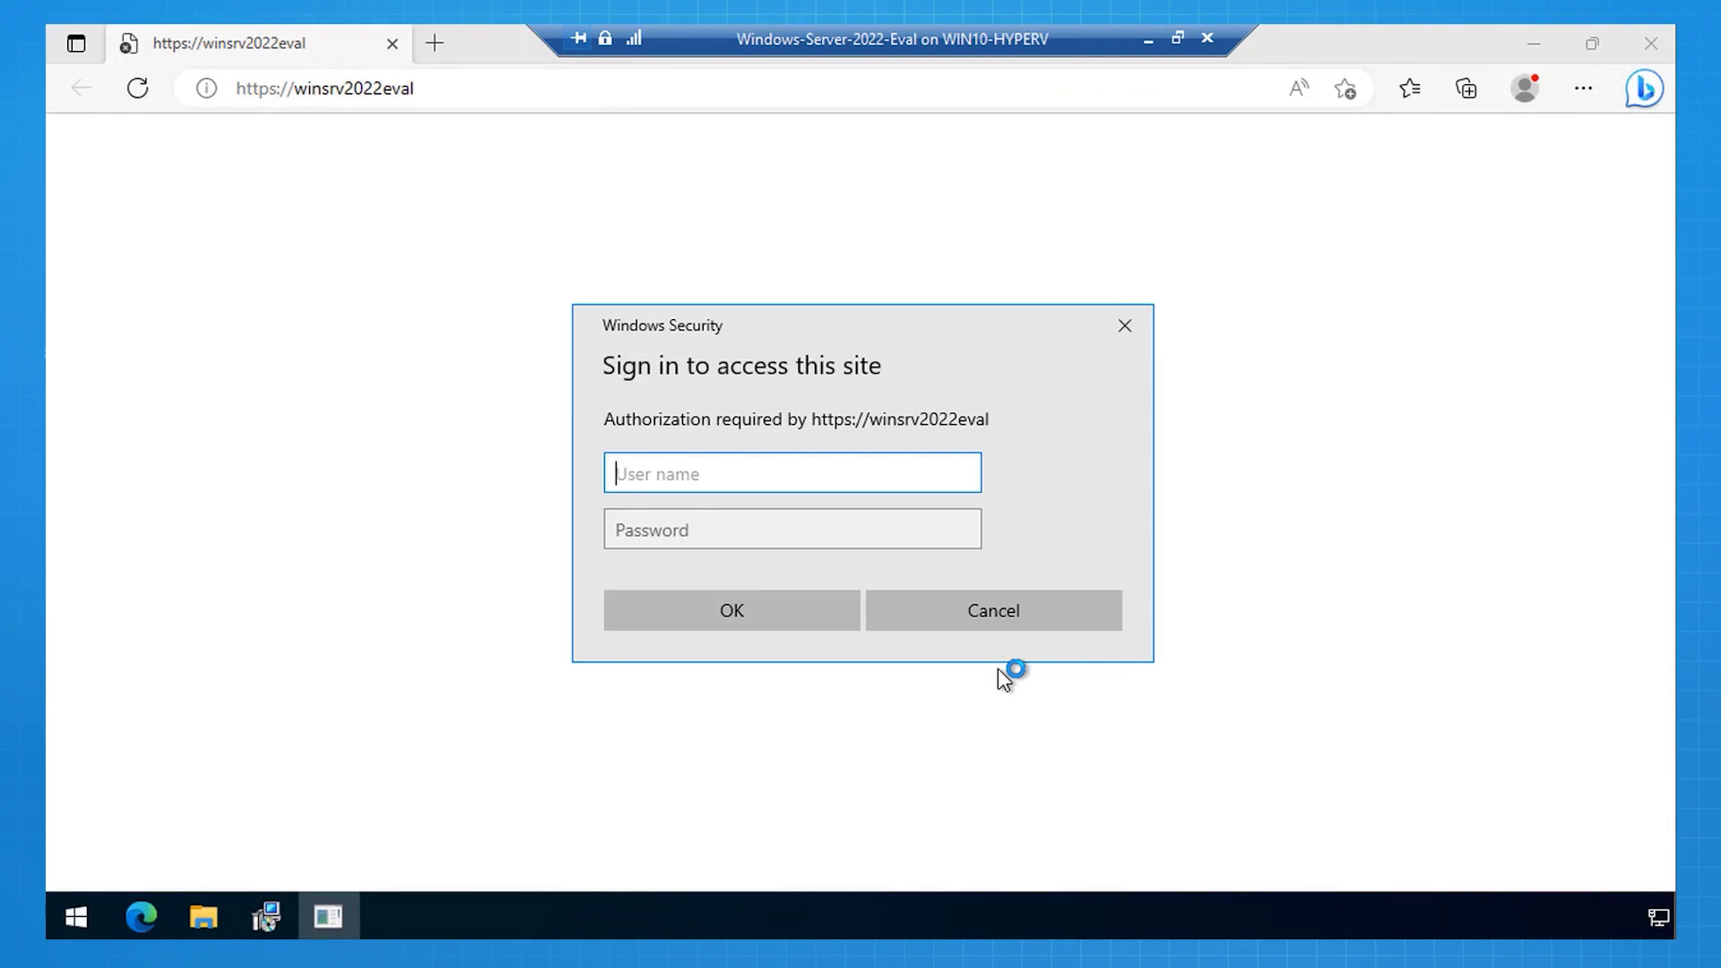
pyautogui.write('Administrator')
pyautogui.press('Tab')
pyautogui.write('•••••••••••••••••')
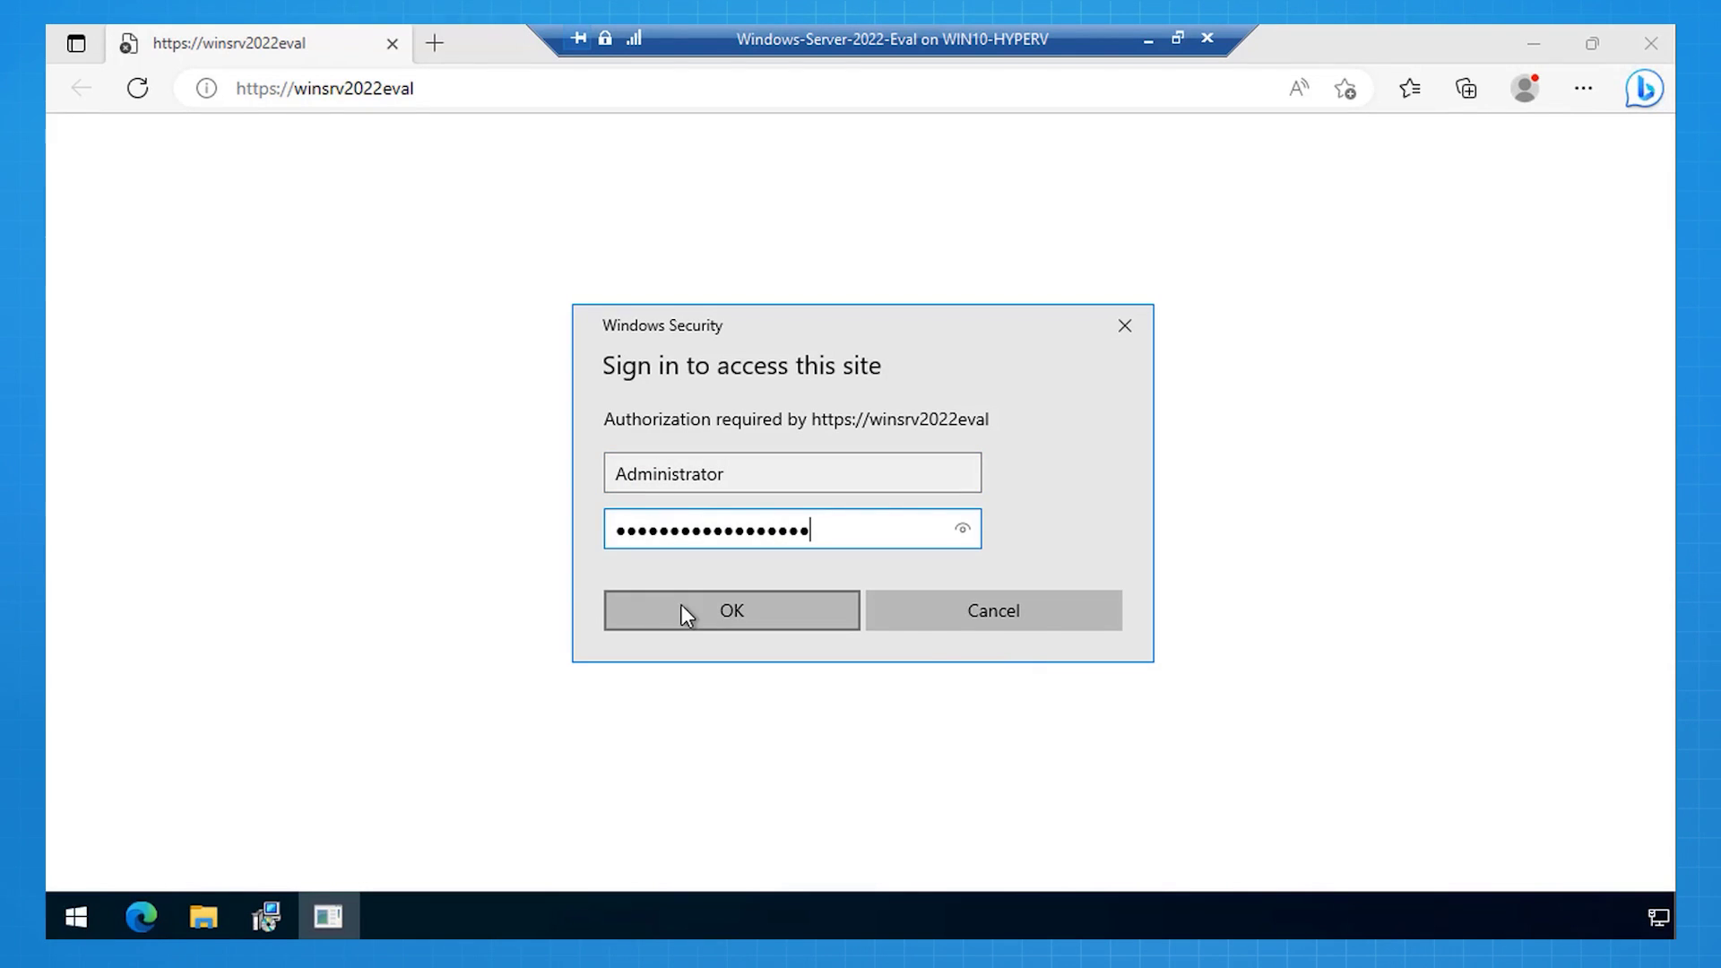
pyautogui.click(681, 604)
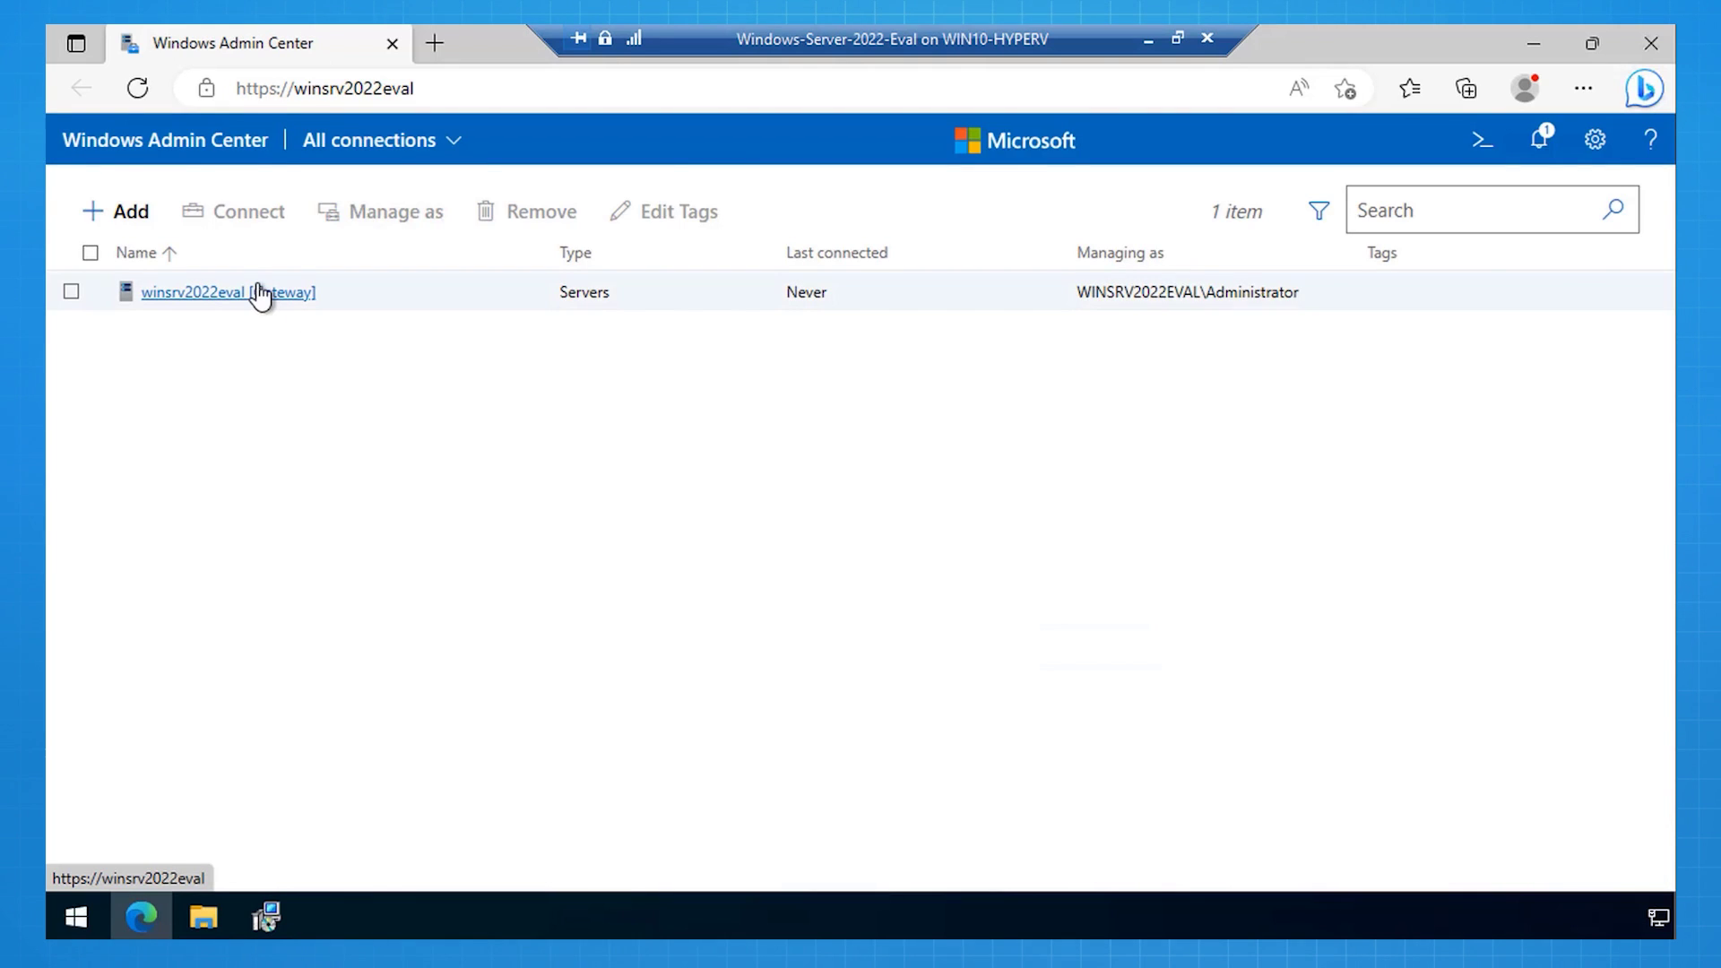
pyautogui.click(260, 294)
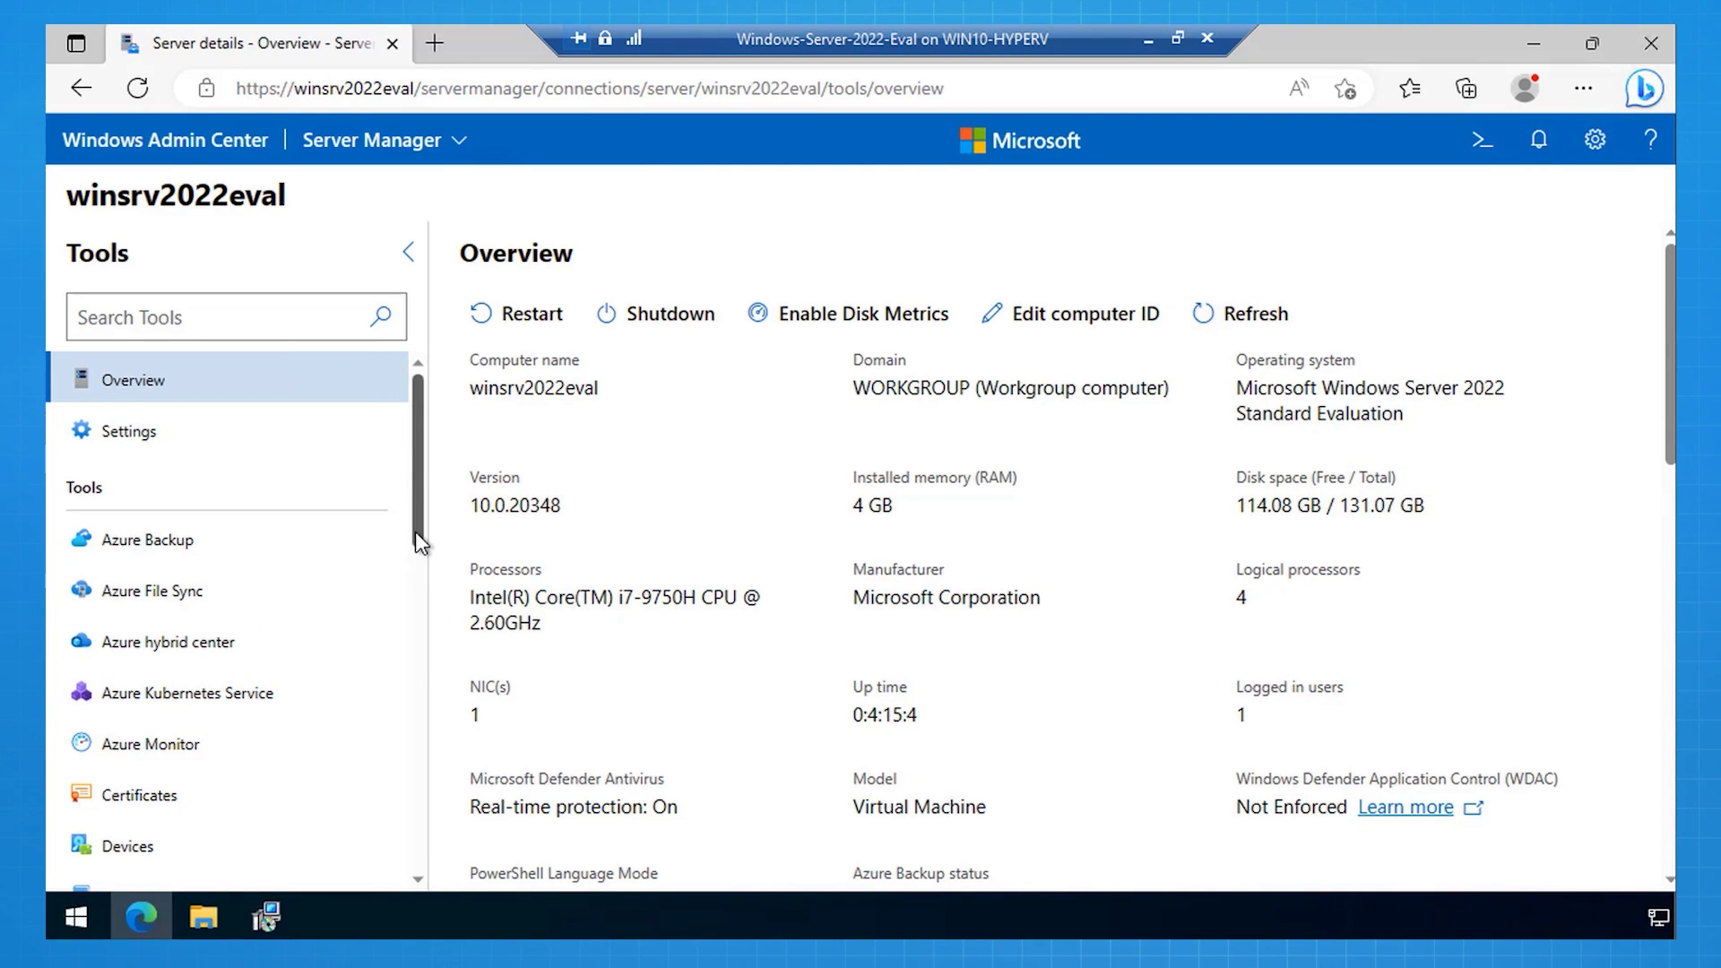
# Step: Select every available update on winsrv2022eval and install them with Restart immediately
pyautogui.moveTo(416, 530); pyautogui.dragTo(405, 862)
pyautogui.click(130, 872)
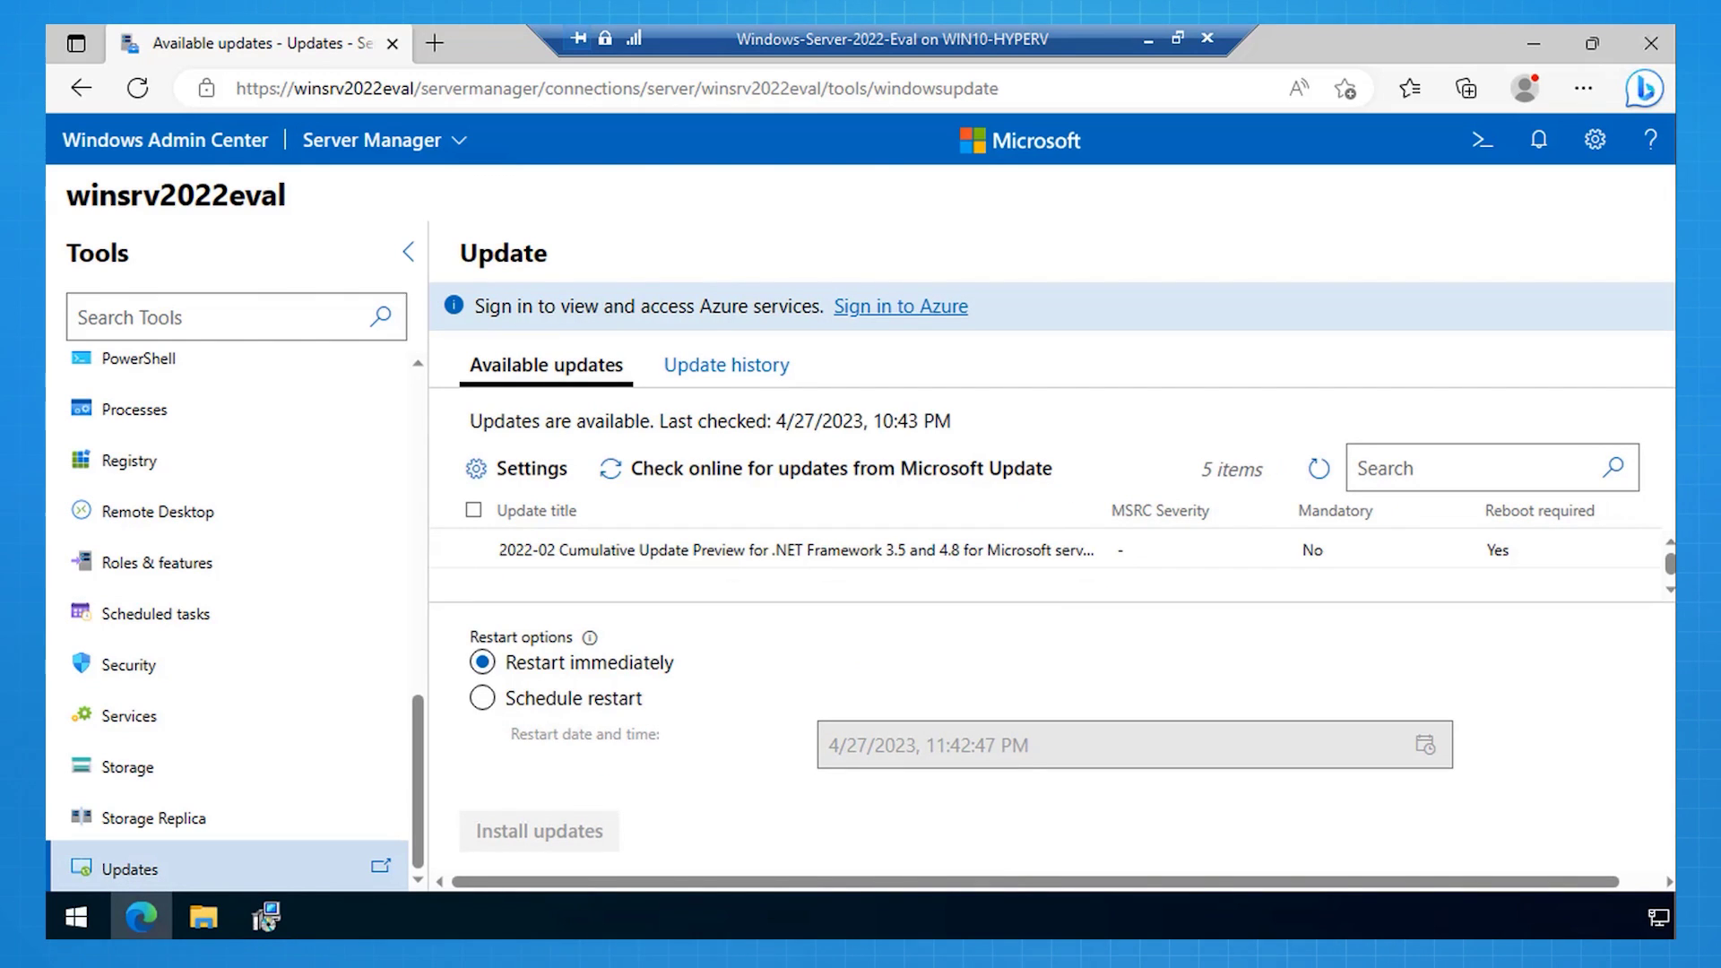
pyautogui.click(474, 510)
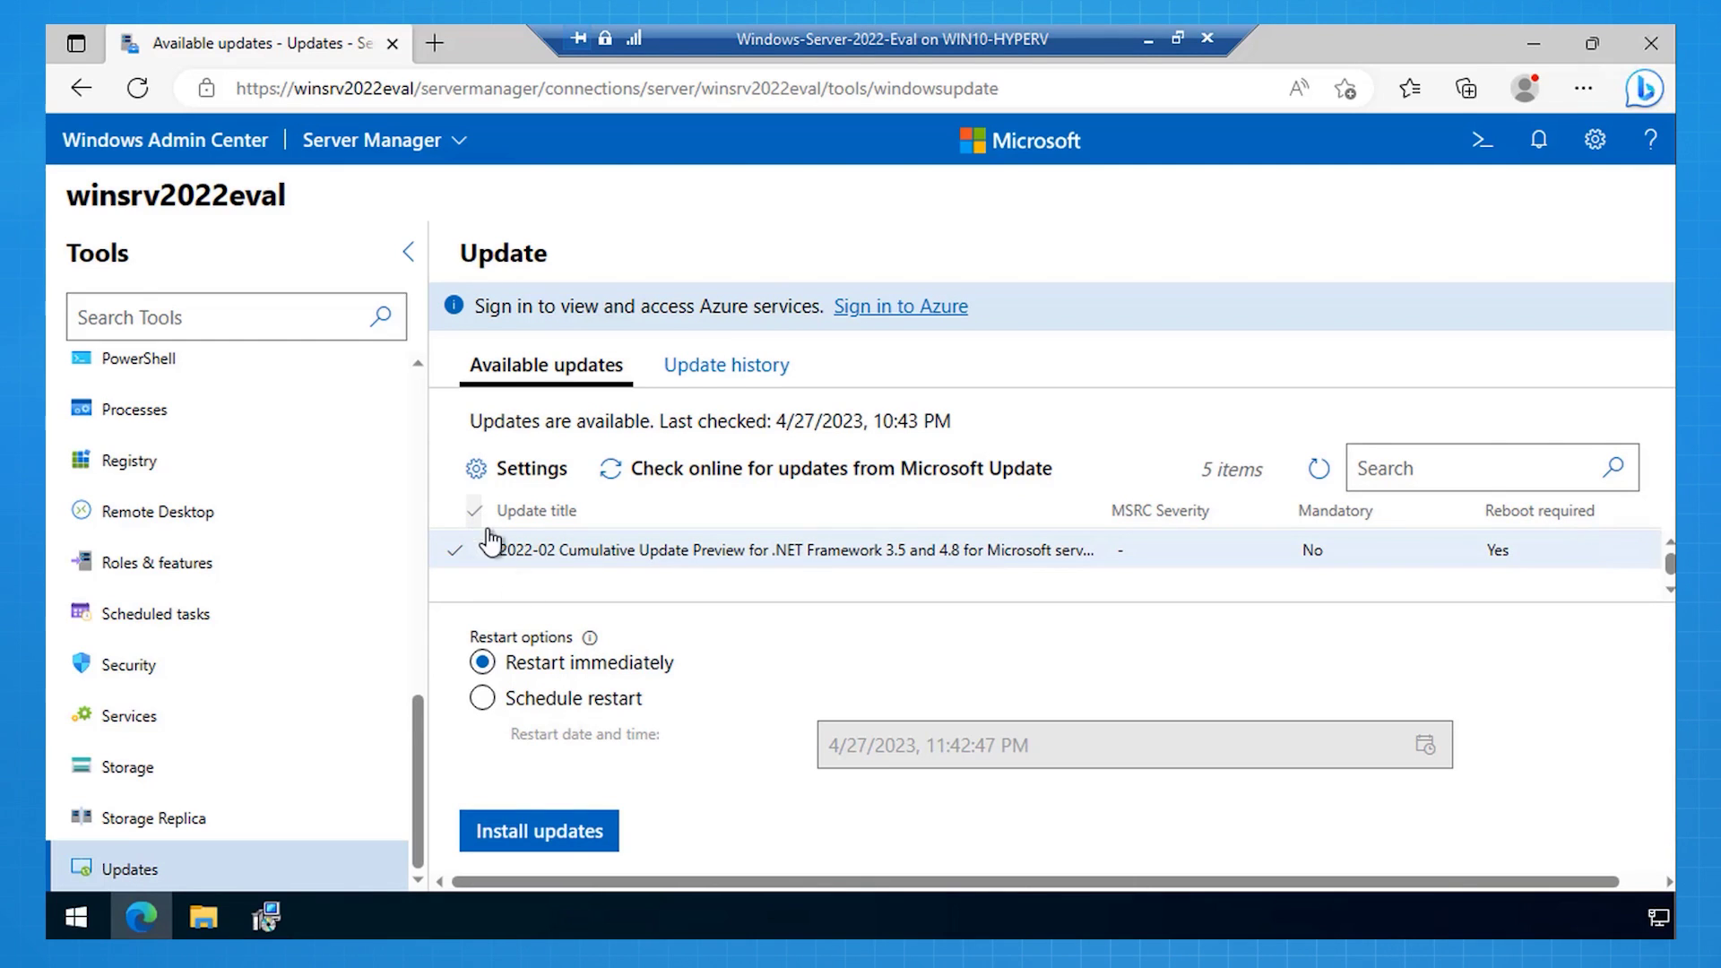
pyautogui.click(520, 838)
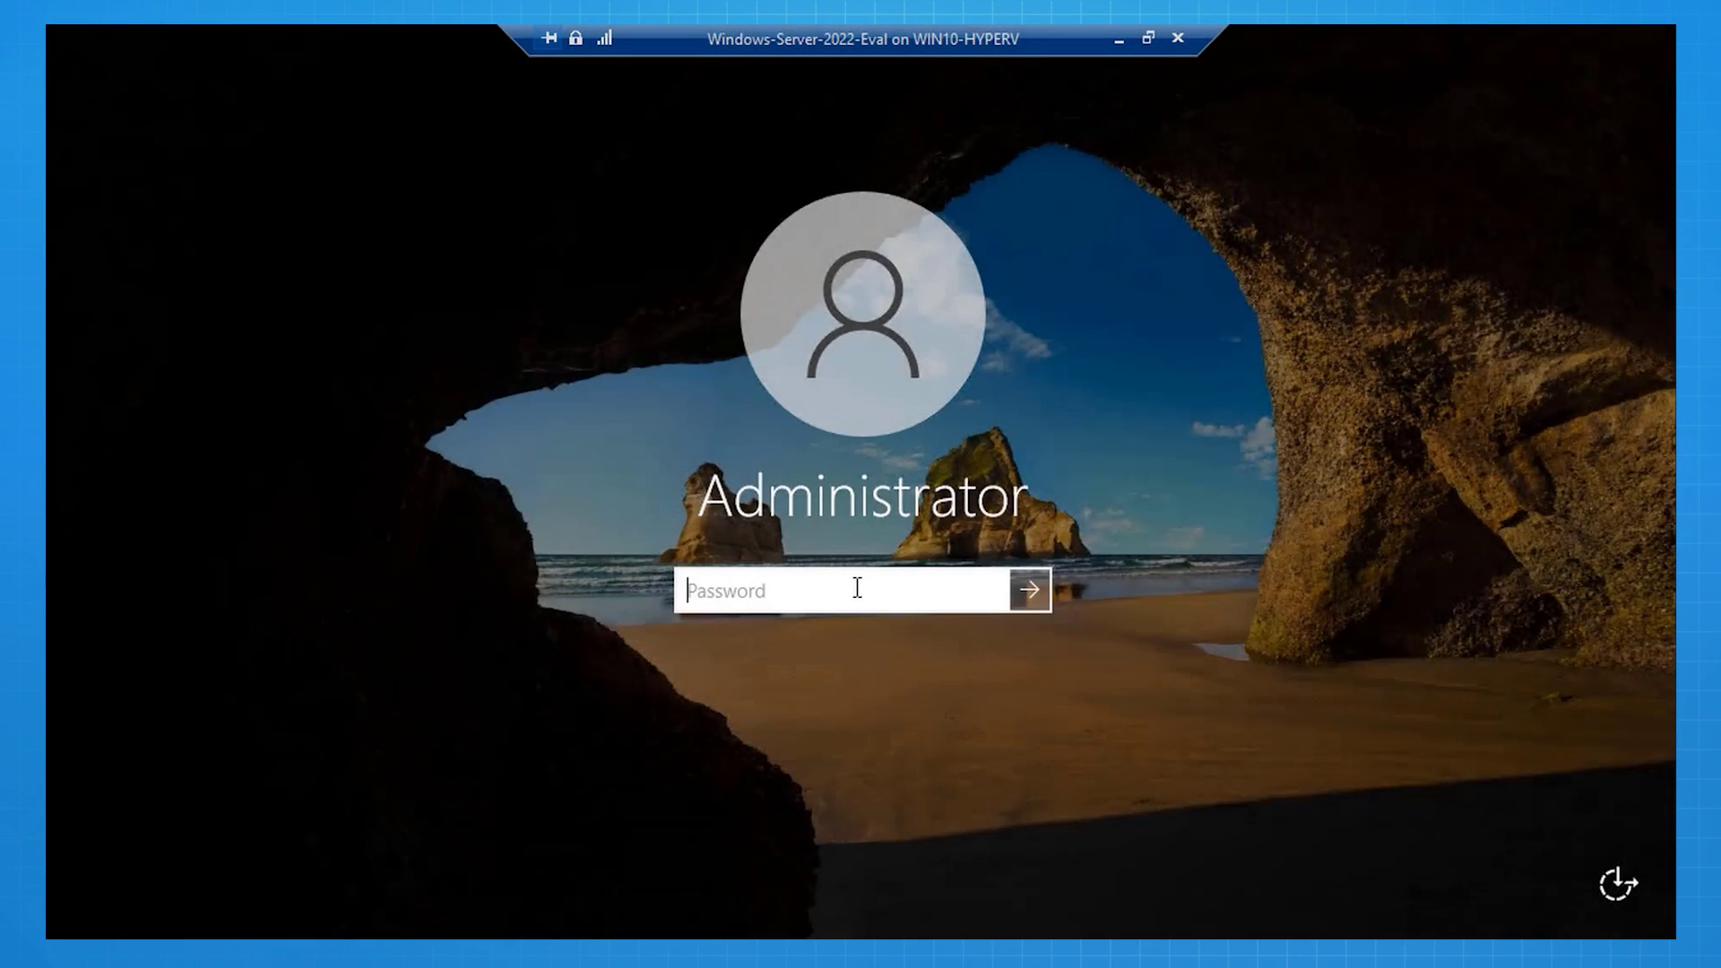
pyautogui.write('•••••••••••••••••')
pyautogui.click(1020, 588)
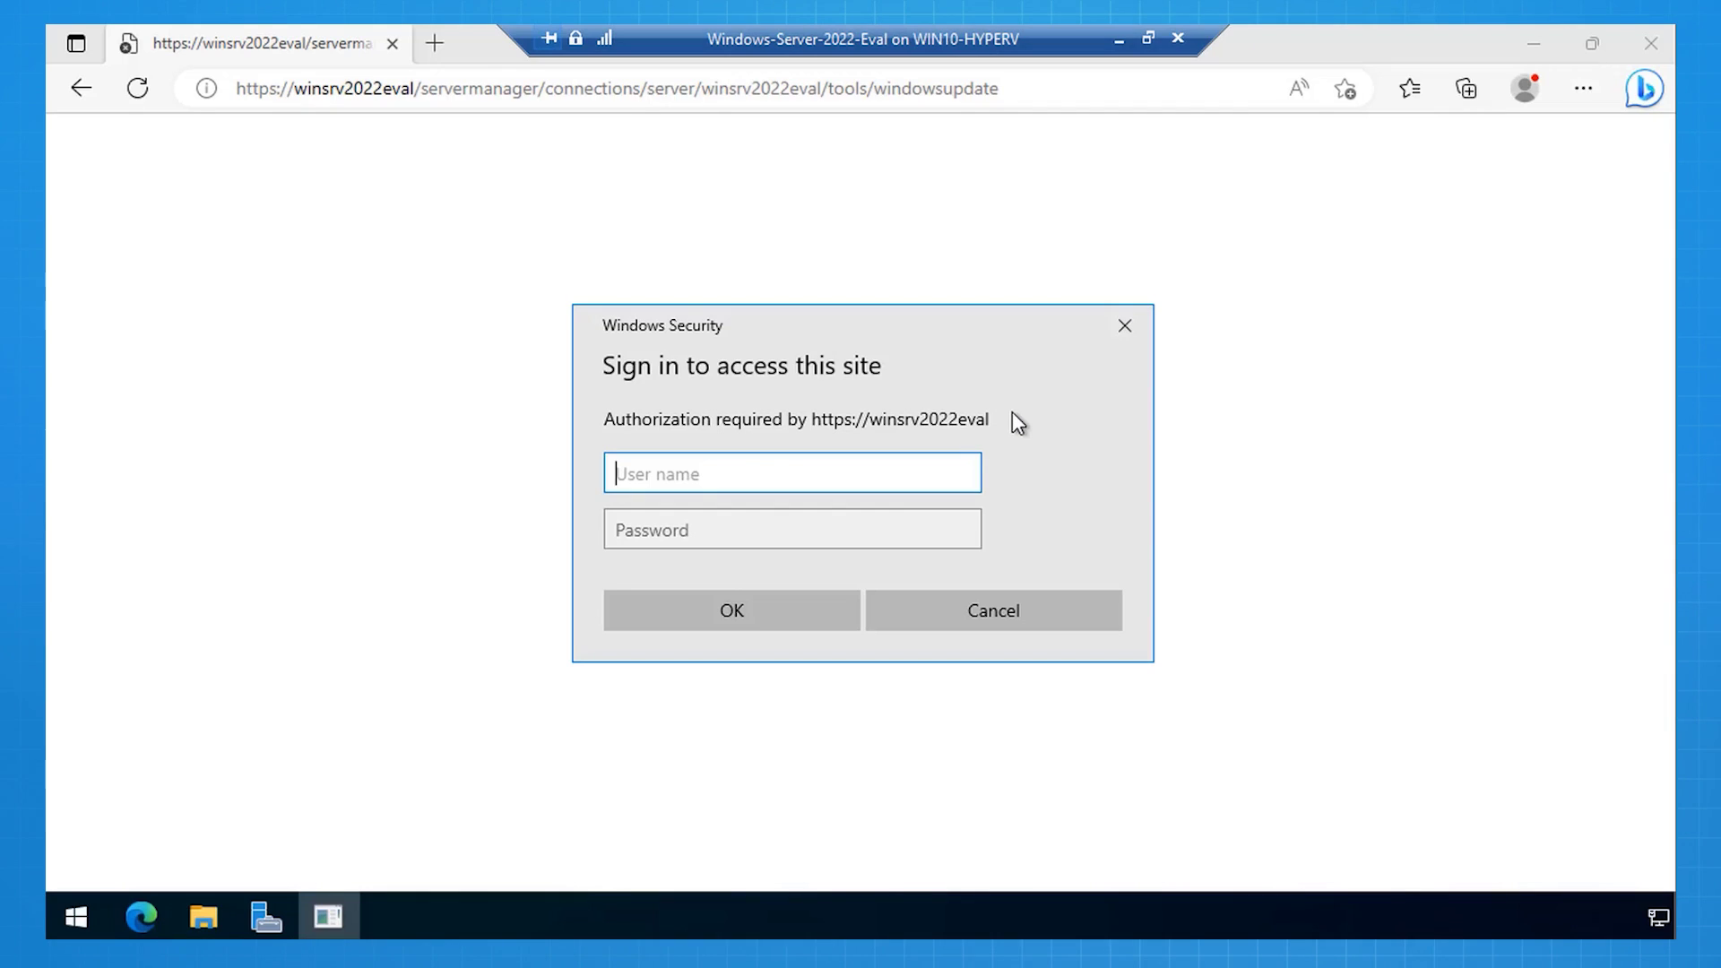
pyautogui.write('Administrator')
pyautogui.press('Tab')
pyautogui.write('•••••••••••••••')
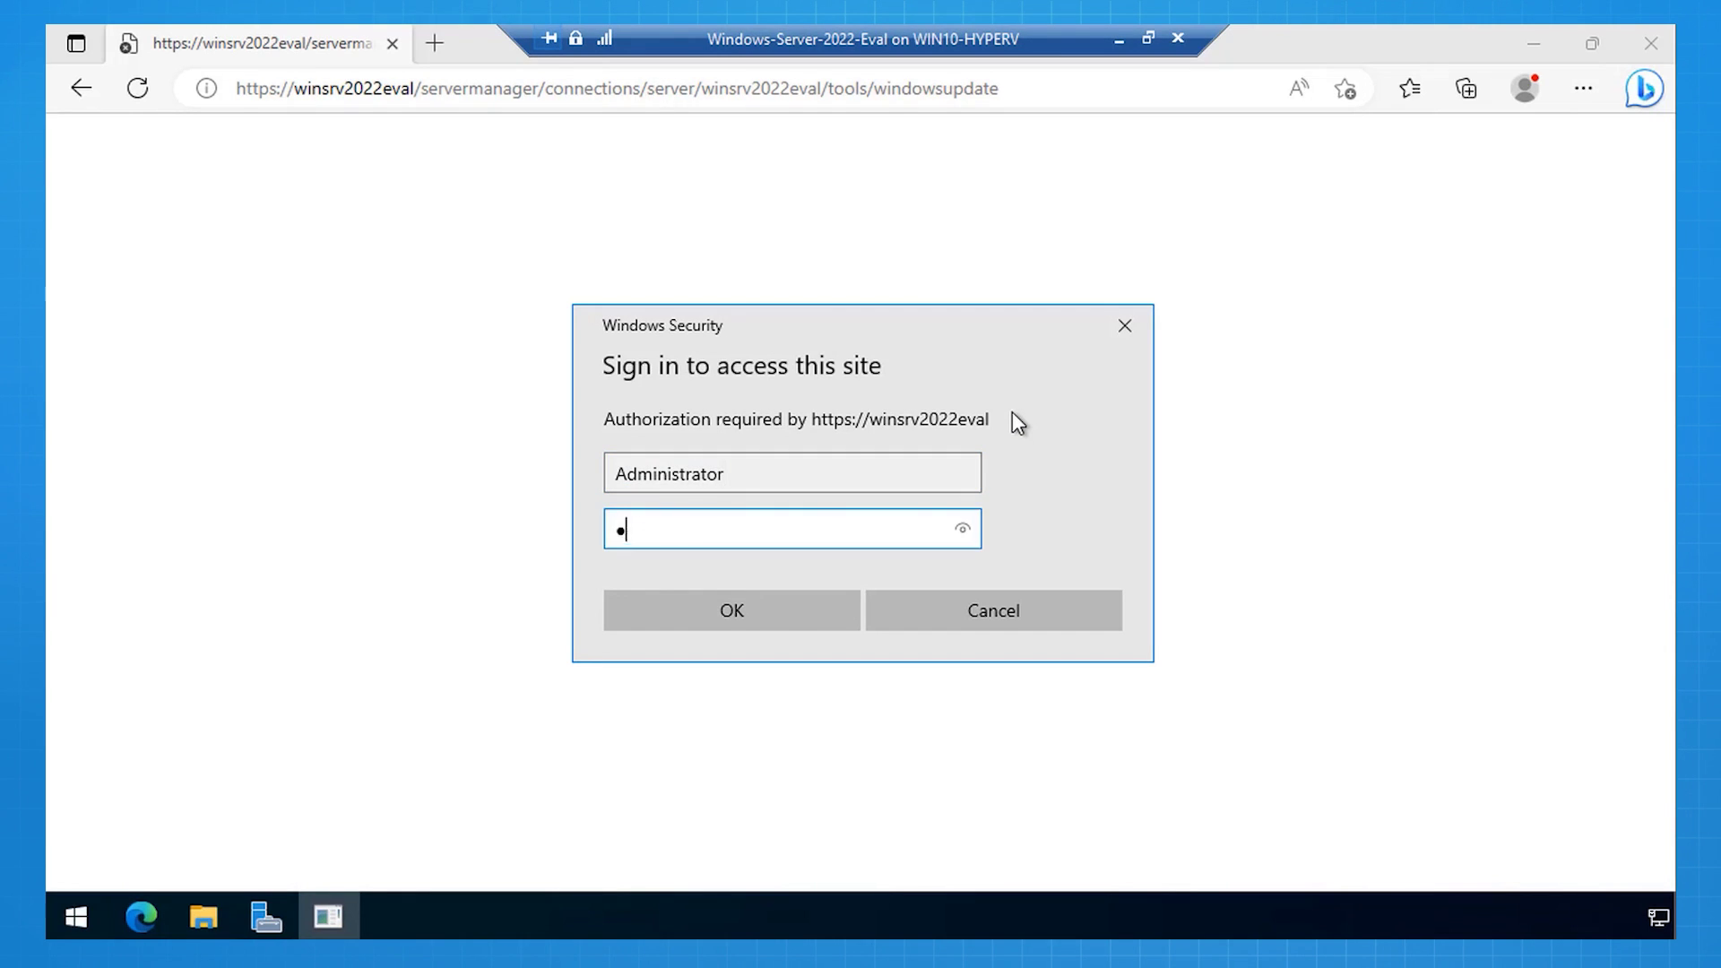
pyautogui.write('•')
pyautogui.press('Return')
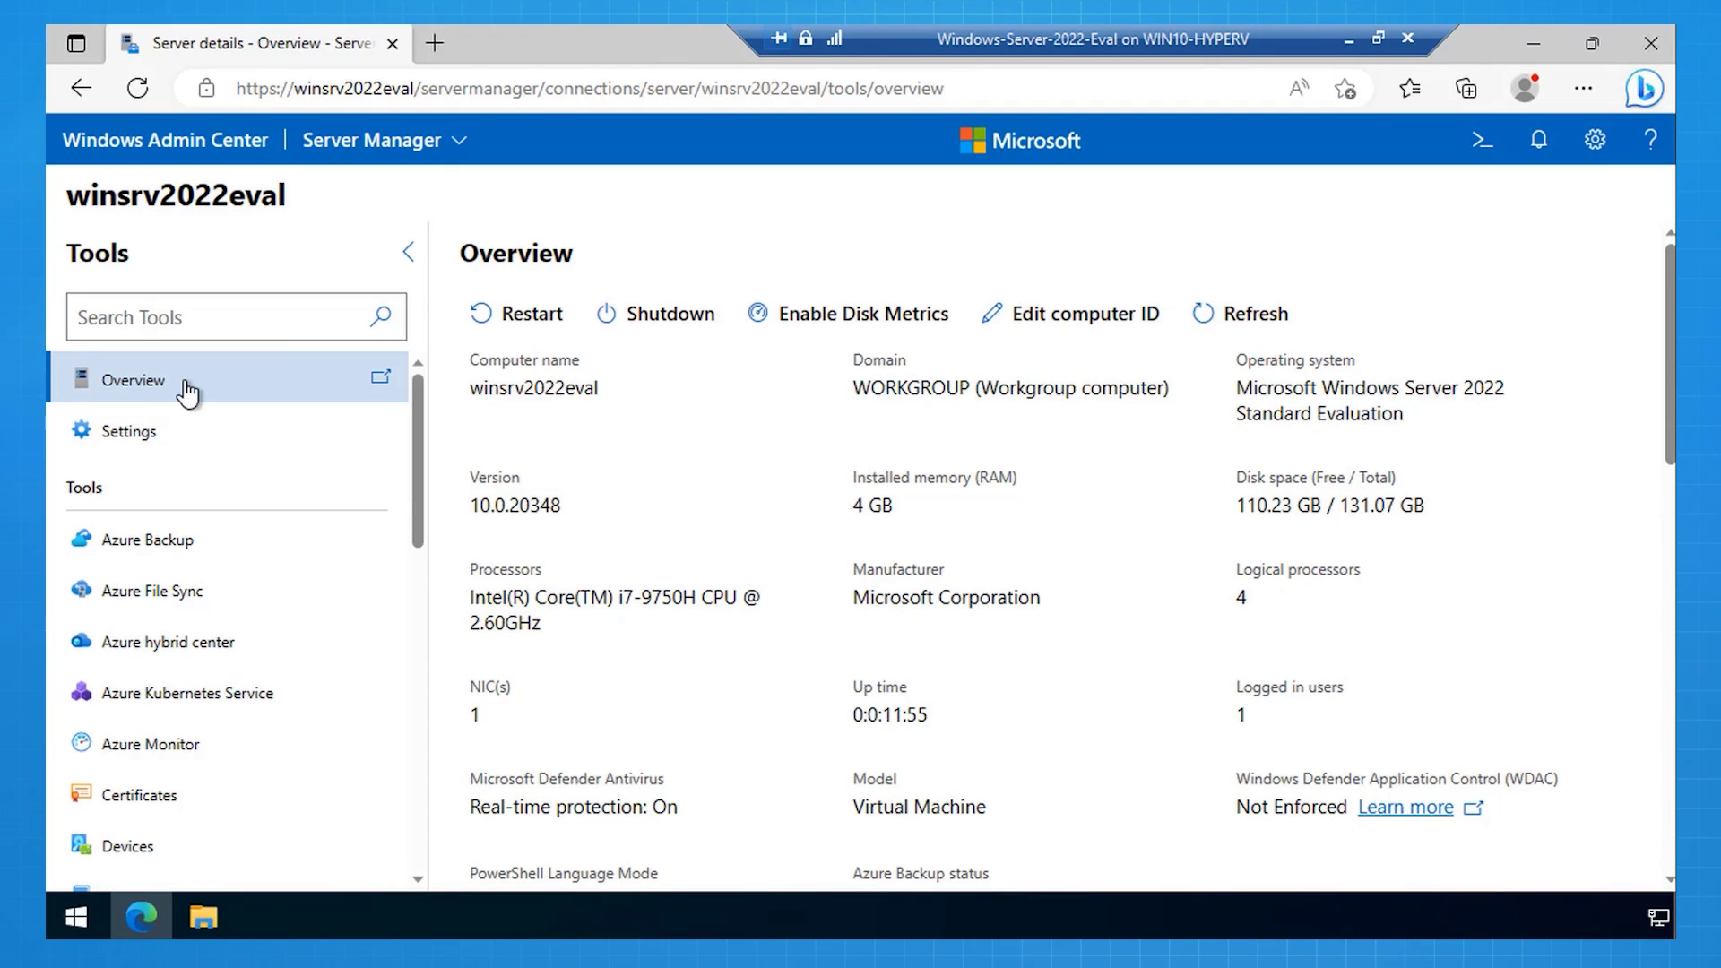
pyautogui.scroll(-8, 216, 660)
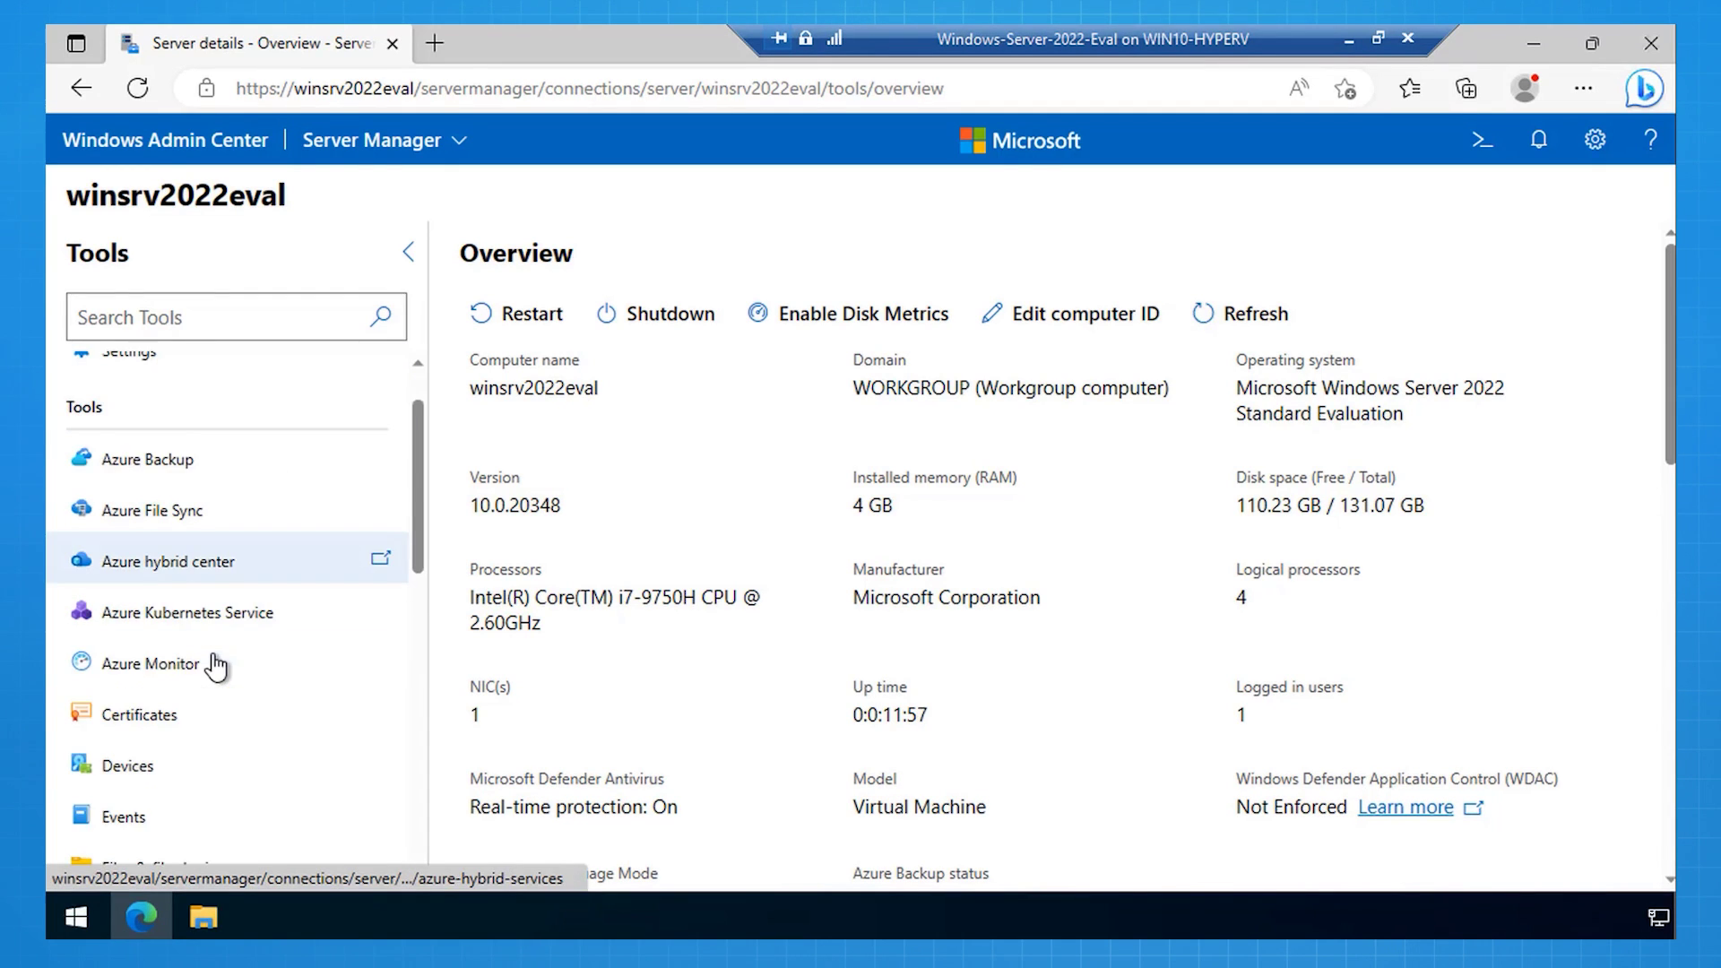
pyautogui.click(215, 684)
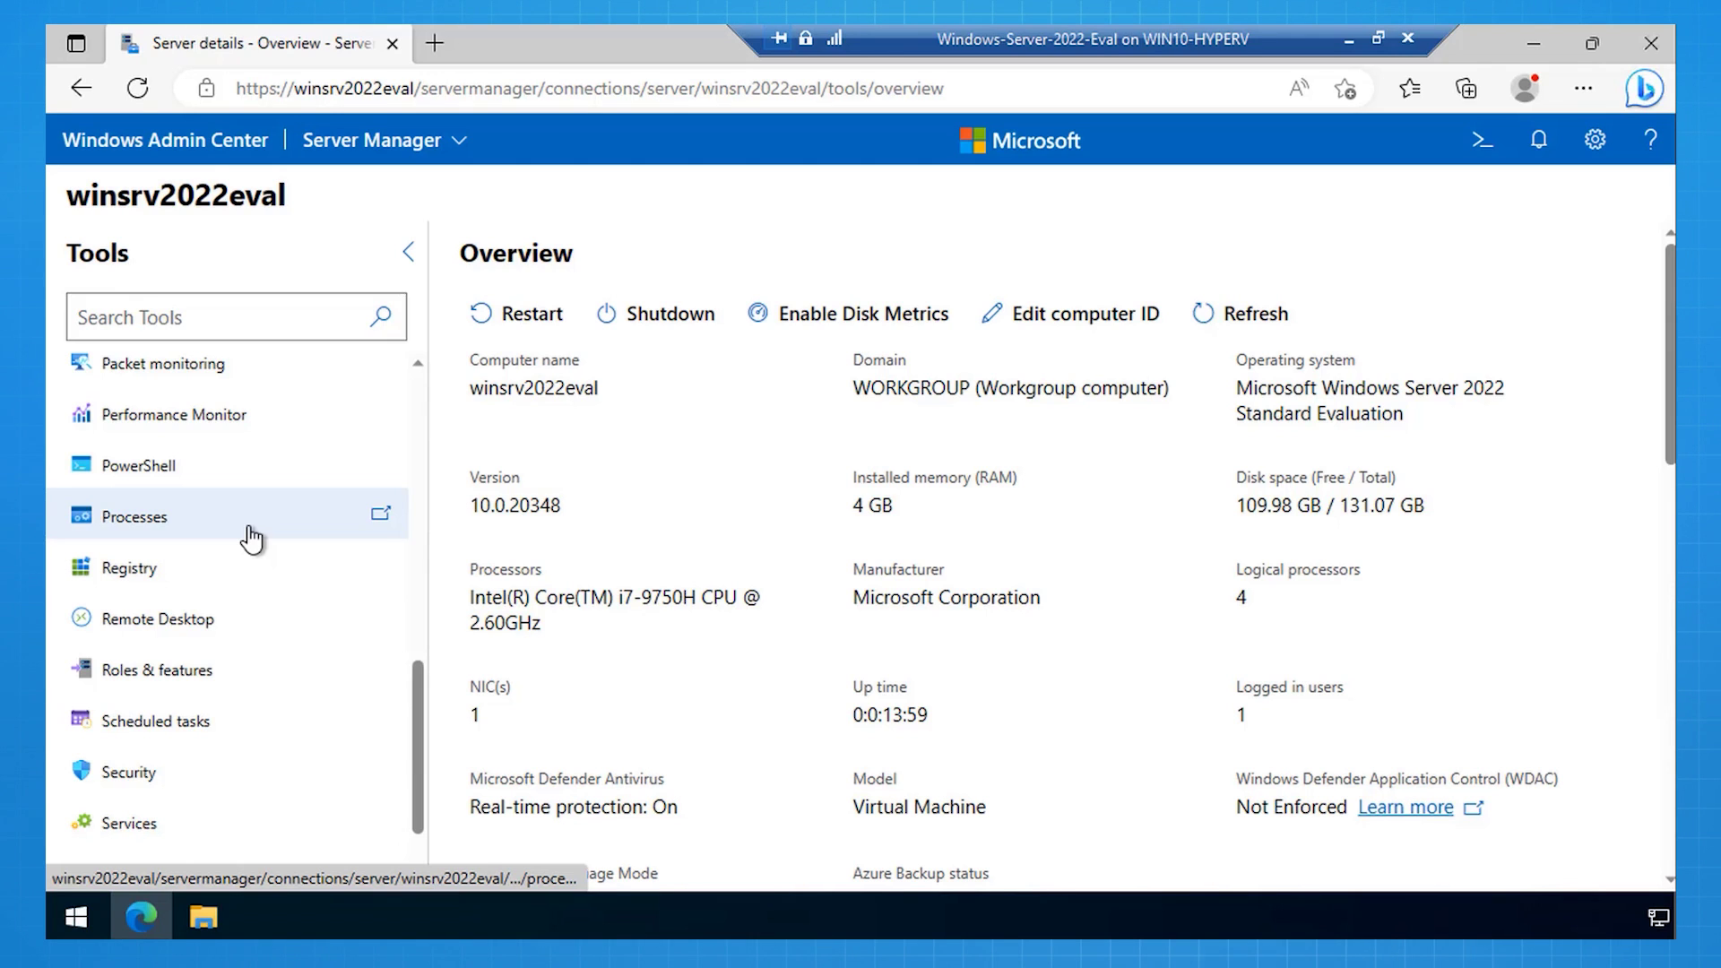
pyautogui.hotkey('ctrl', '+')
pyautogui.hotkey('ctrl', '+')
pyautogui.hotkey('ctrl', '+')
# Step: In Roles & features, check File Server under File and Storage Services > File and iSCSI Services
pyautogui.click(196, 772)
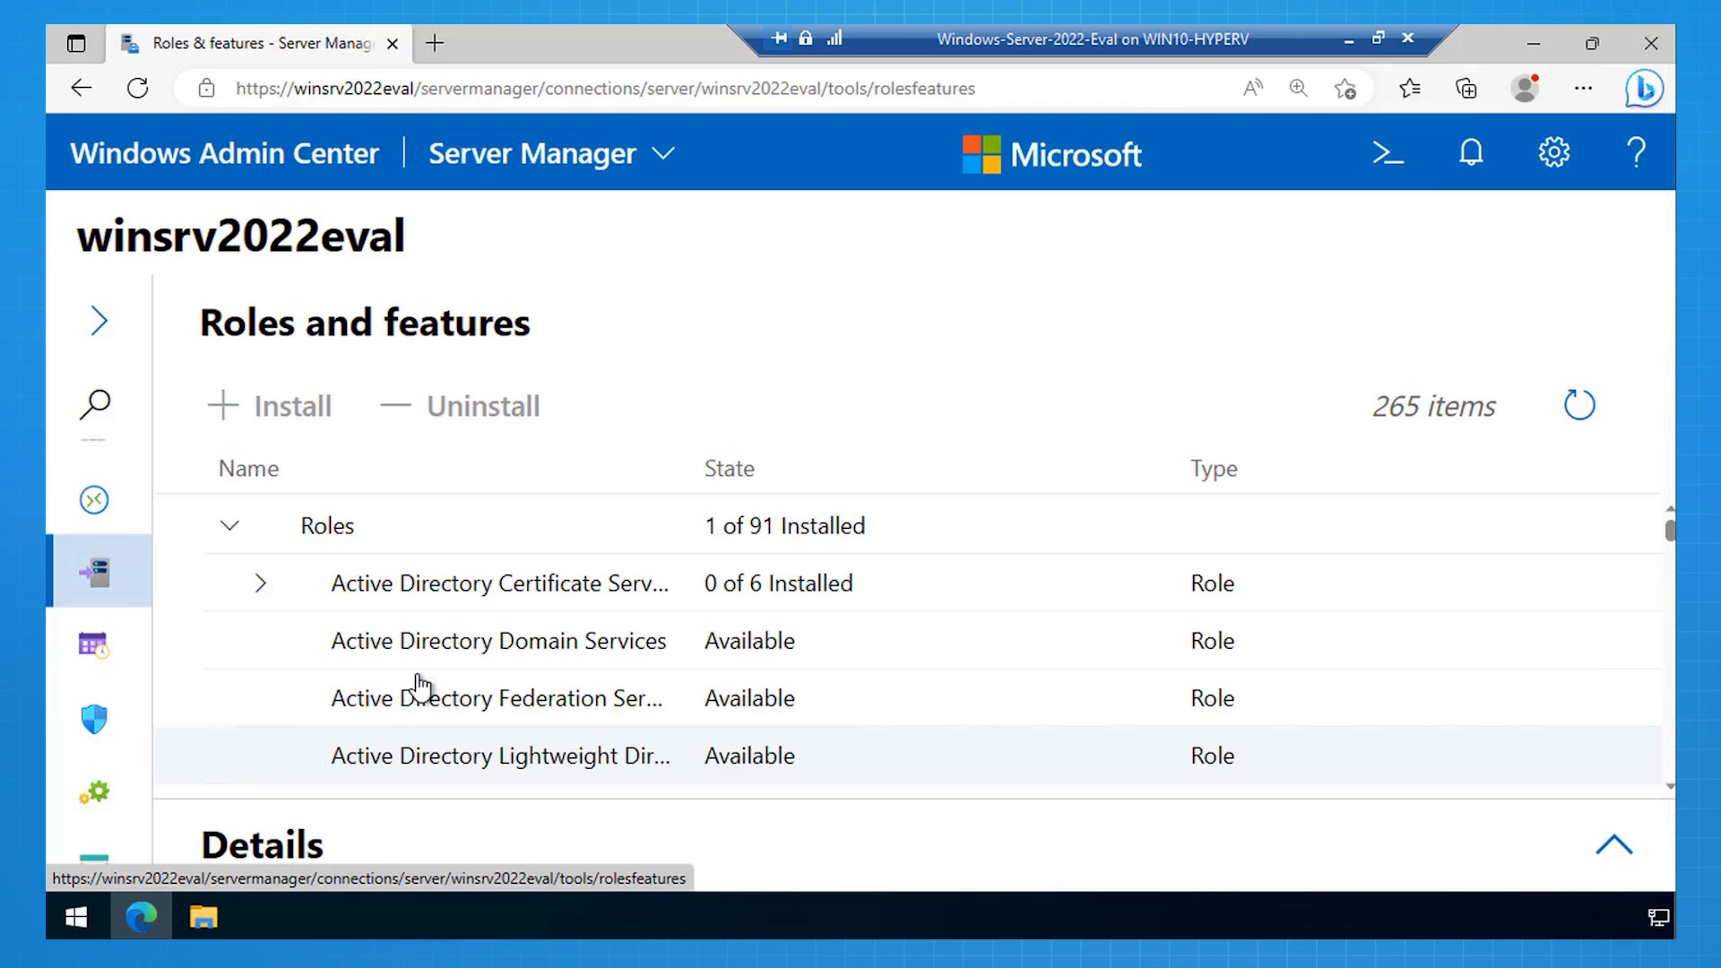
pyautogui.scroll(-2, 425, 687)
pyautogui.scroll(-1, 425, 687)
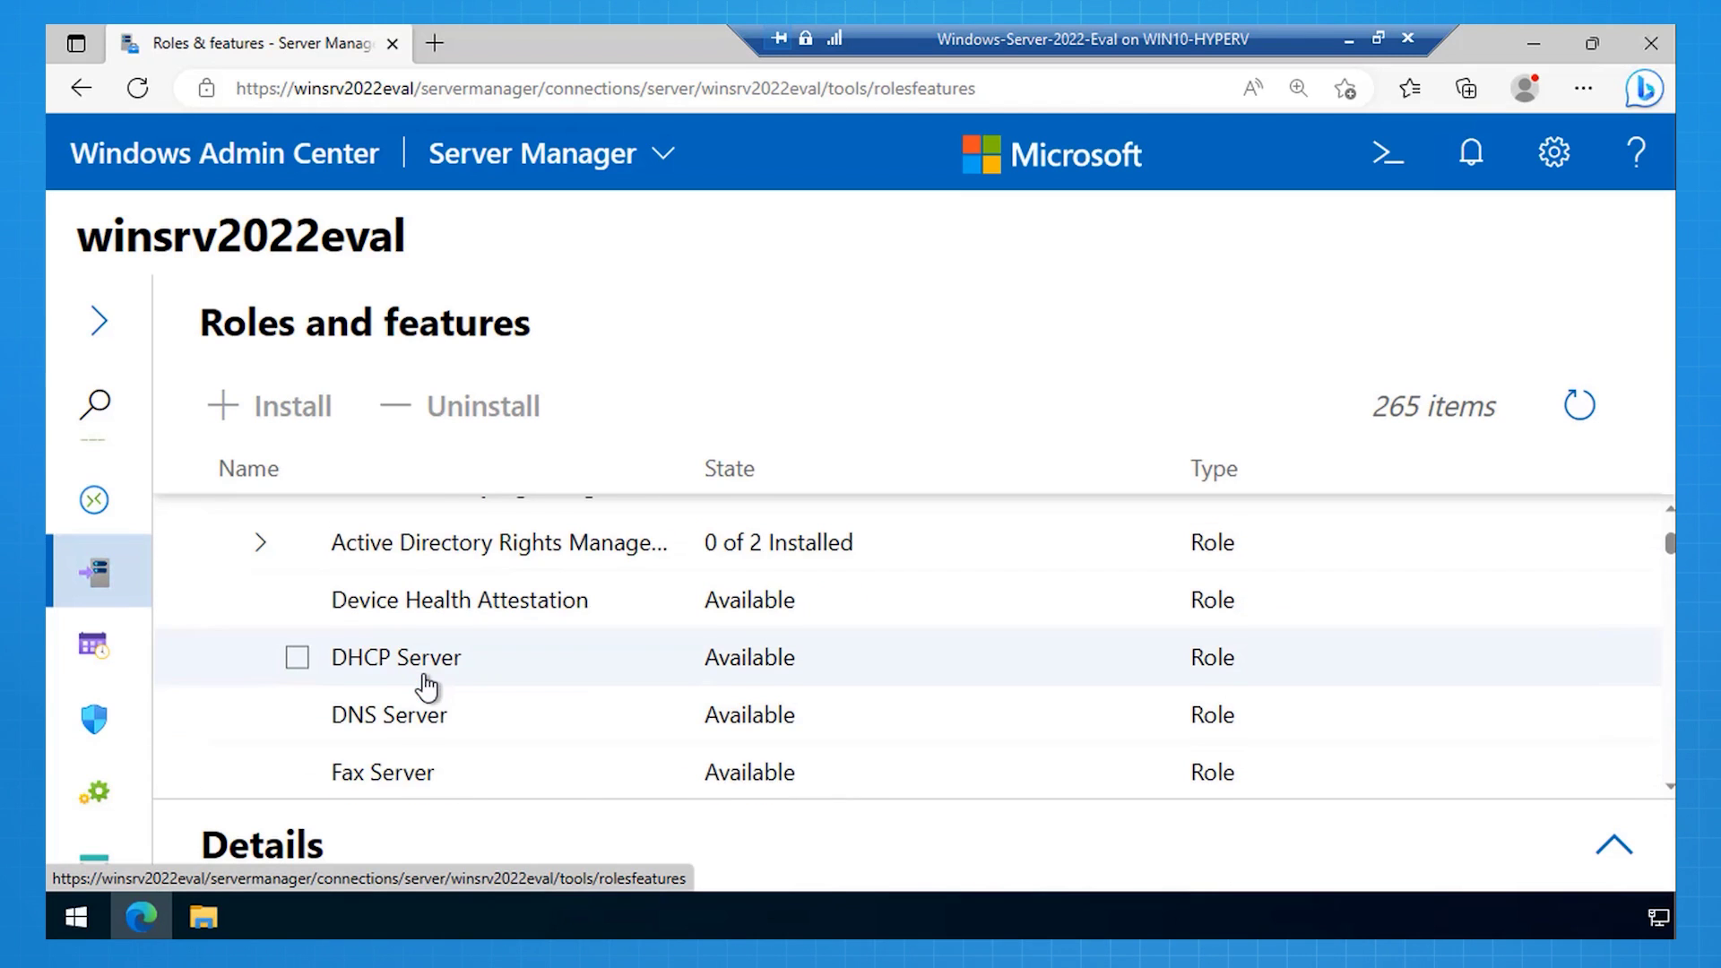
pyautogui.scroll(-1, 425, 687)
pyautogui.click(260, 739)
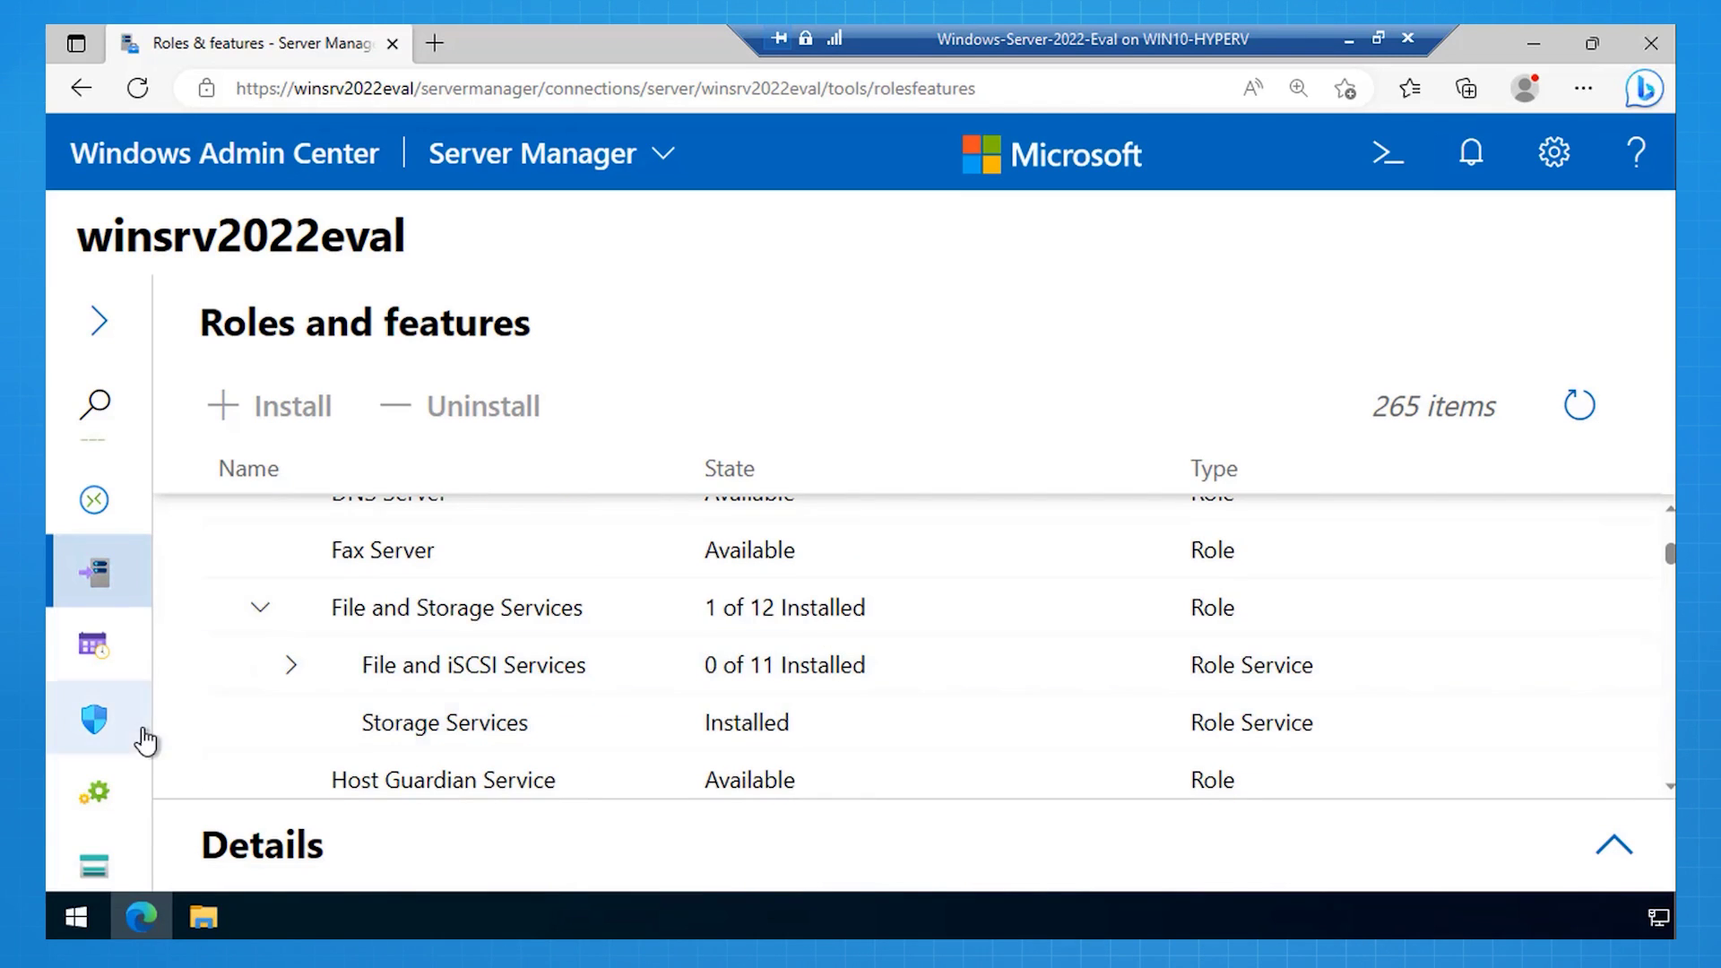
pyautogui.click(294, 674)
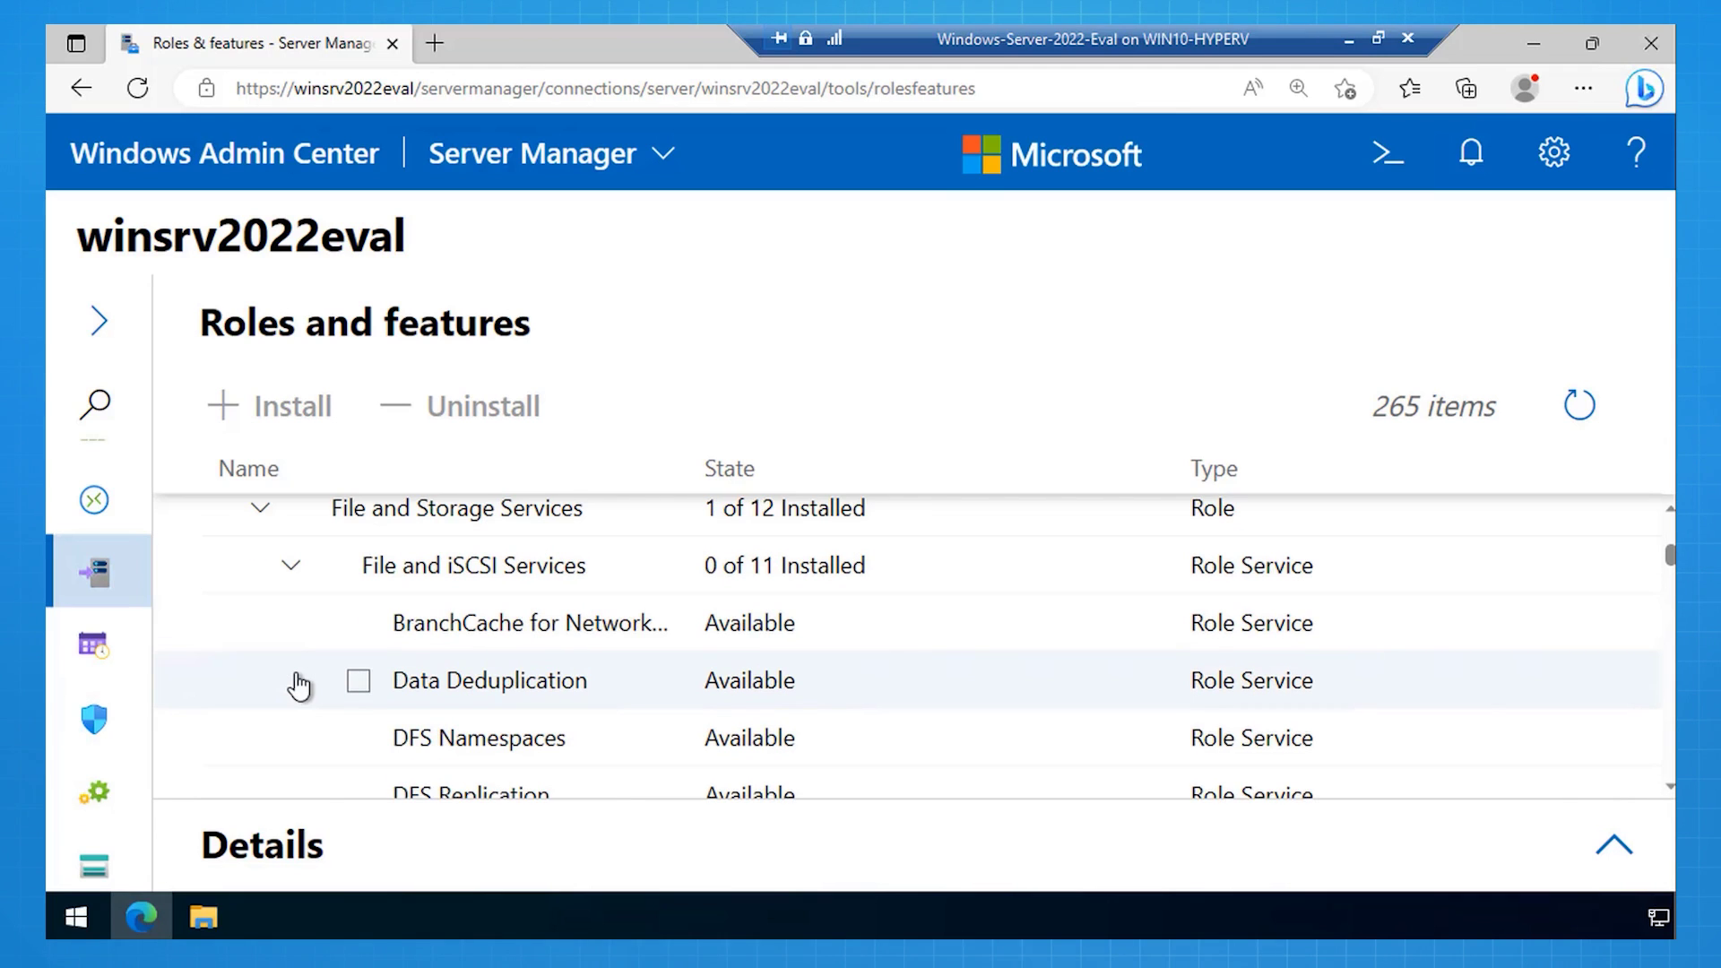
pyautogui.scroll(-2, 298, 686)
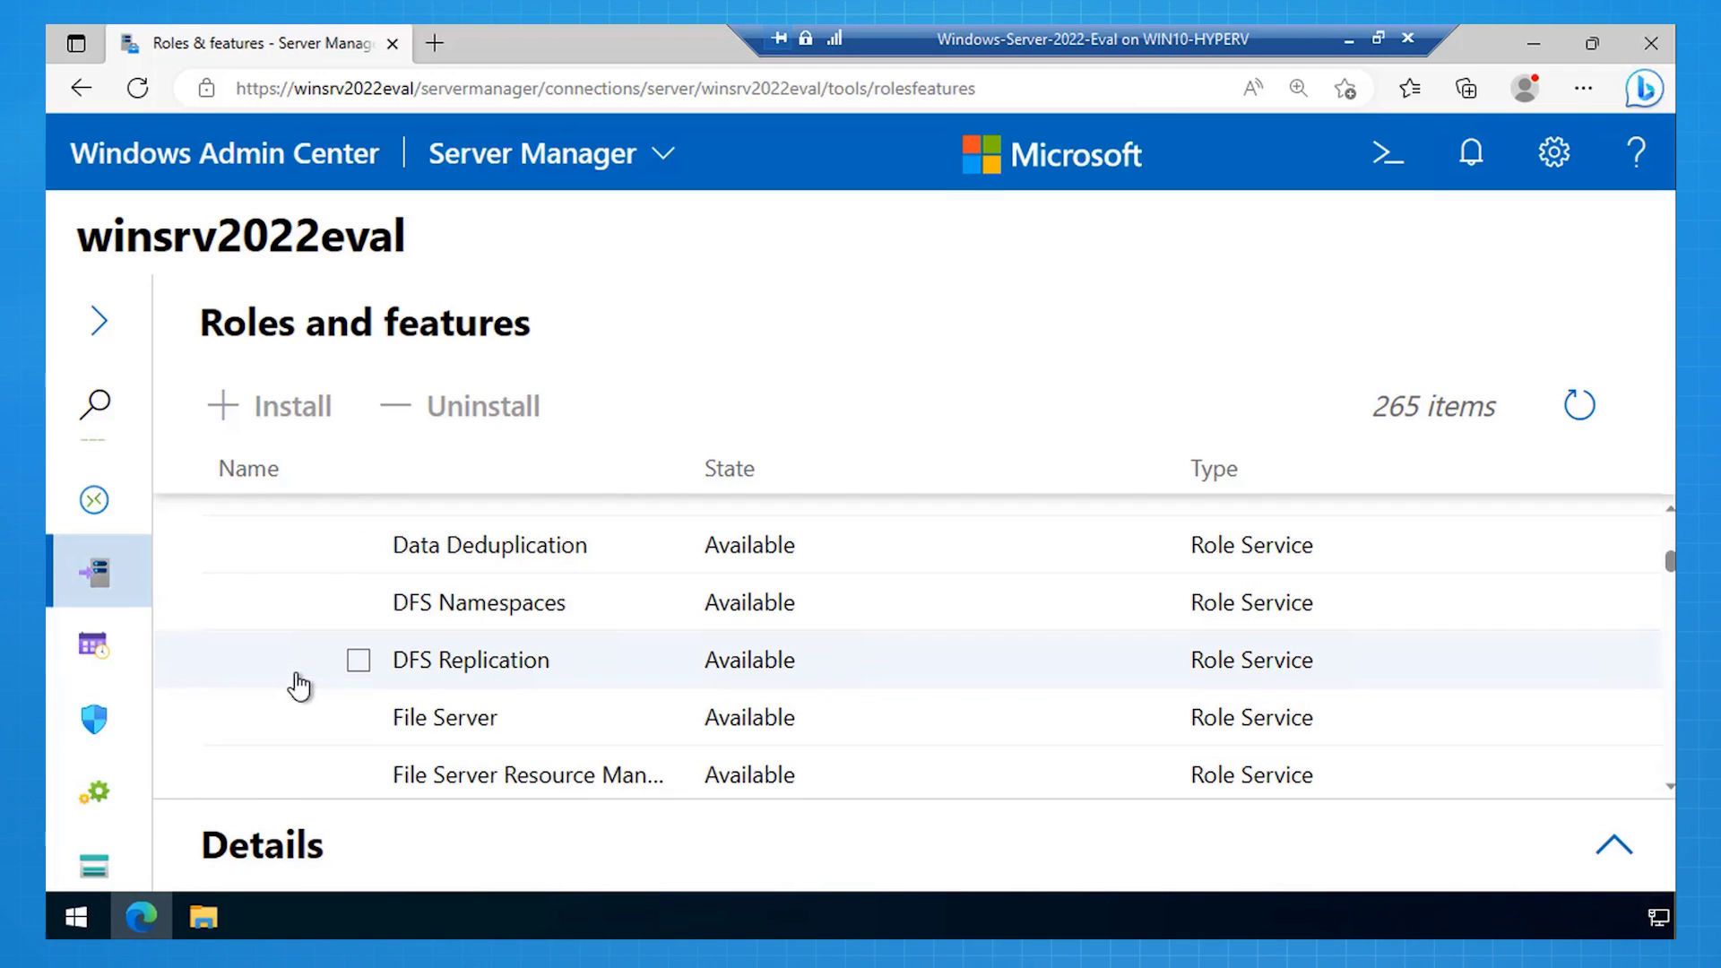
pyautogui.click(358, 718)
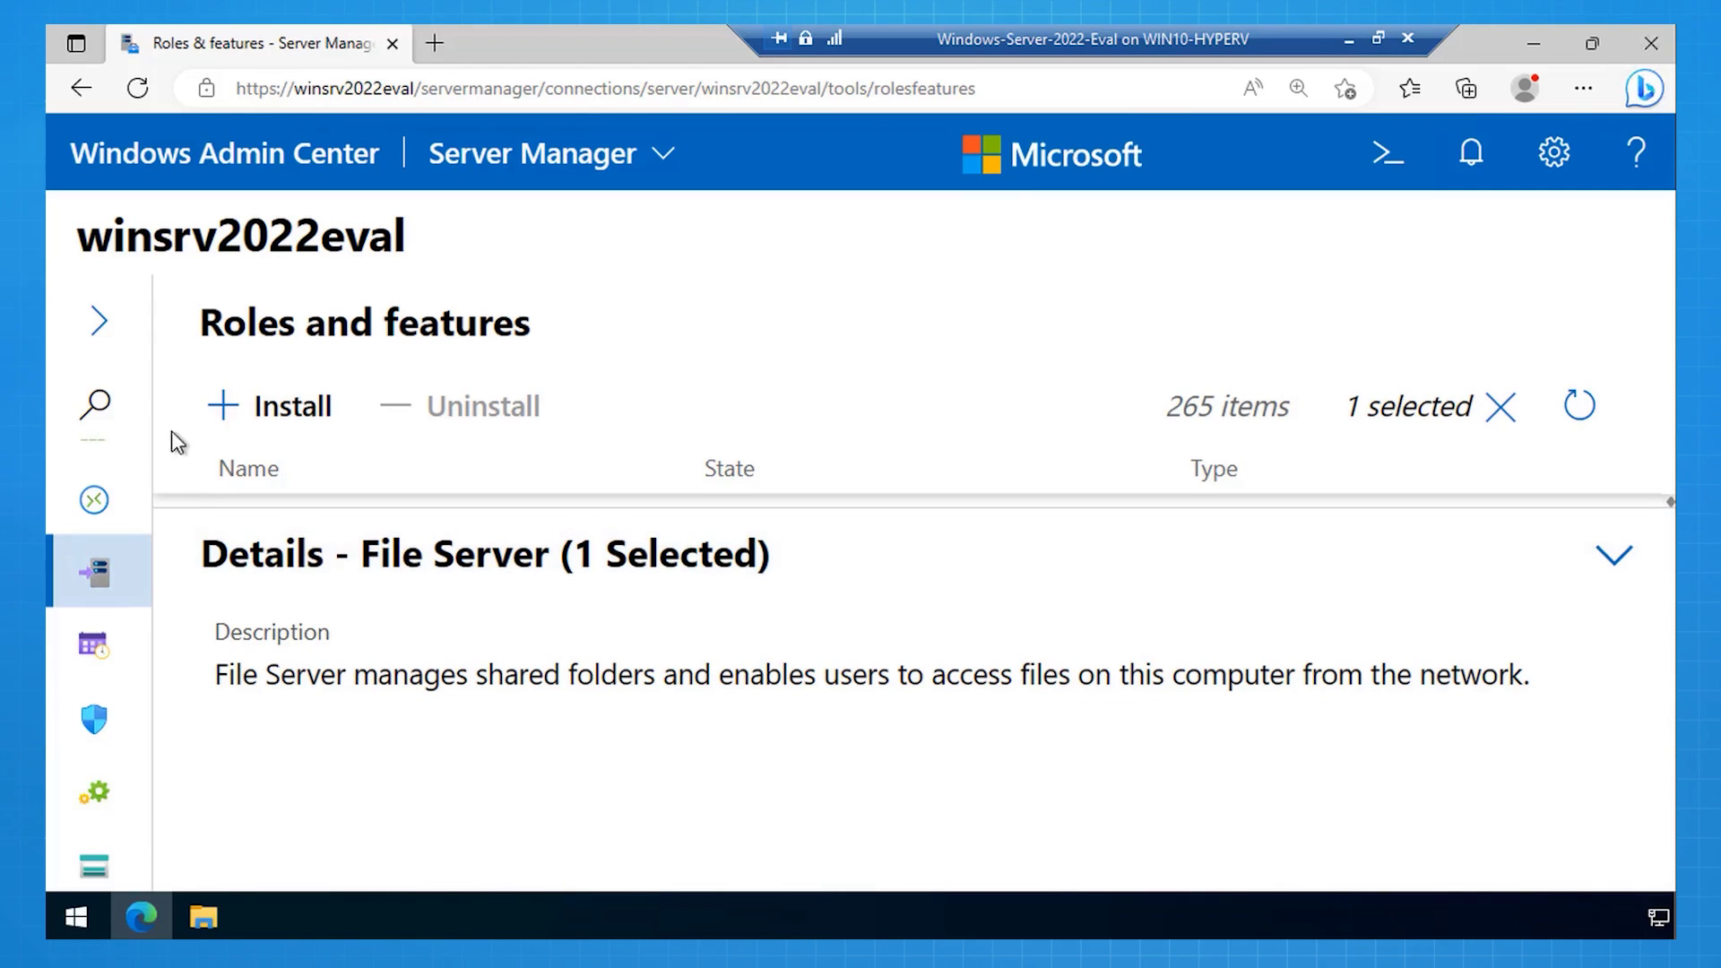
# Step: Install File Server with automatic reboot allowed, and check progress in notifications
pyautogui.click(240, 423)
pyautogui.hotkey('ctrl', '+')
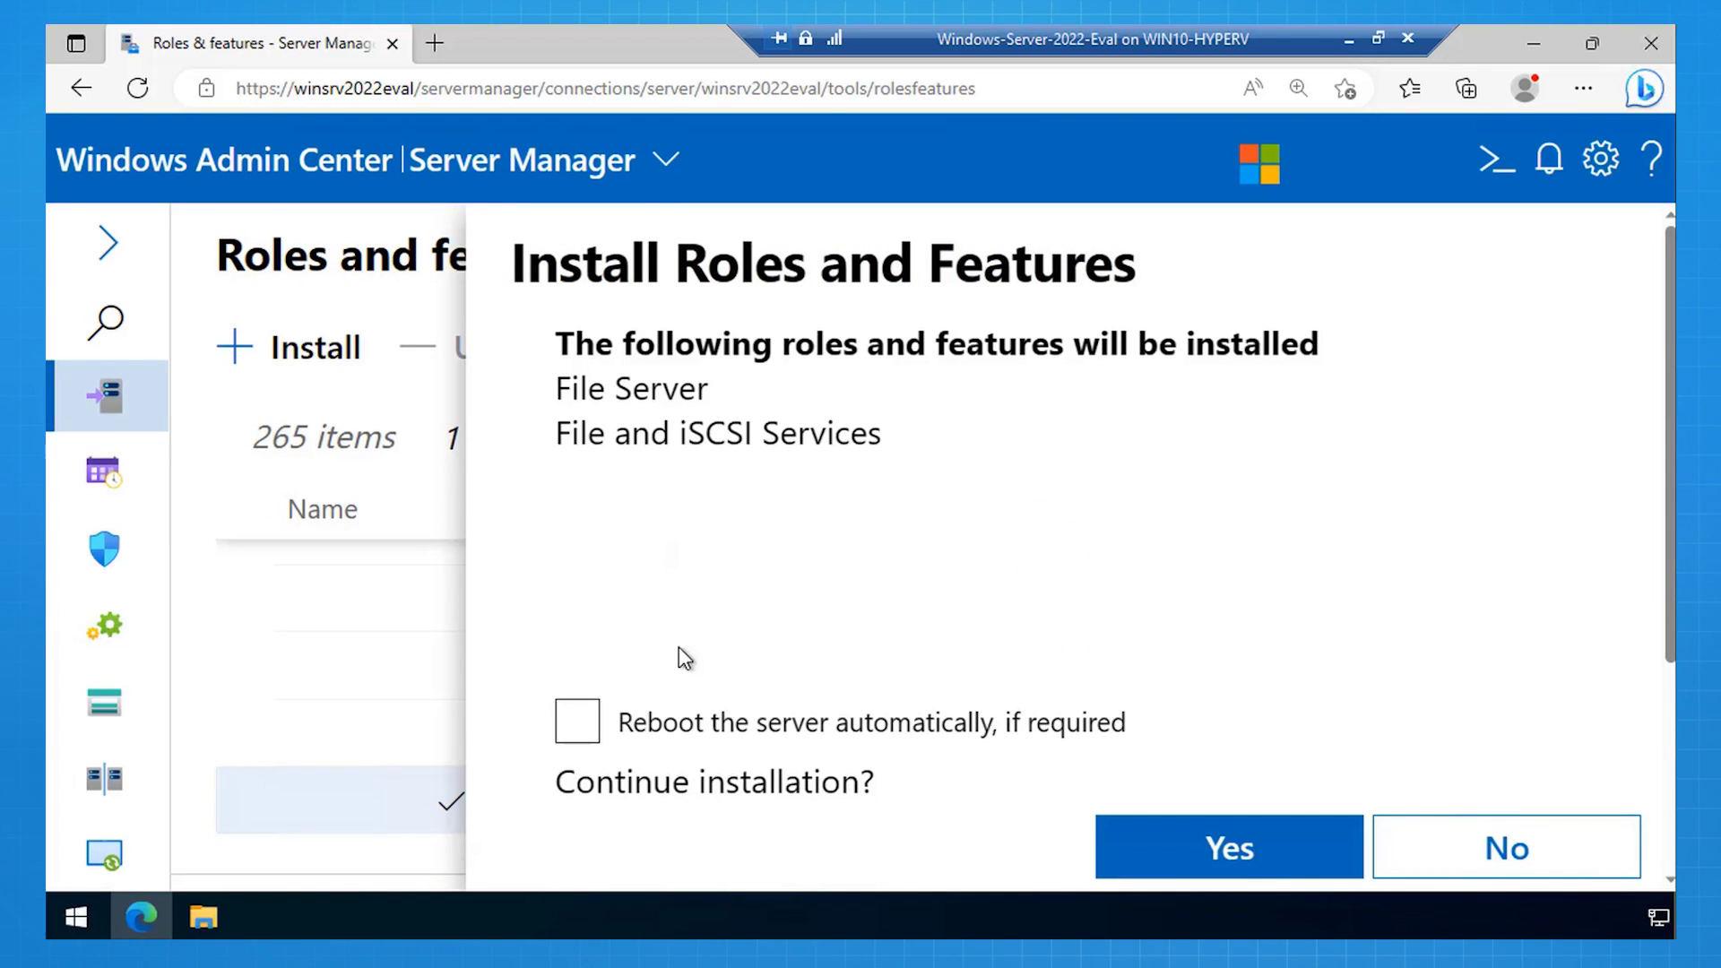
pyautogui.click(574, 742)
pyautogui.click(1186, 861)
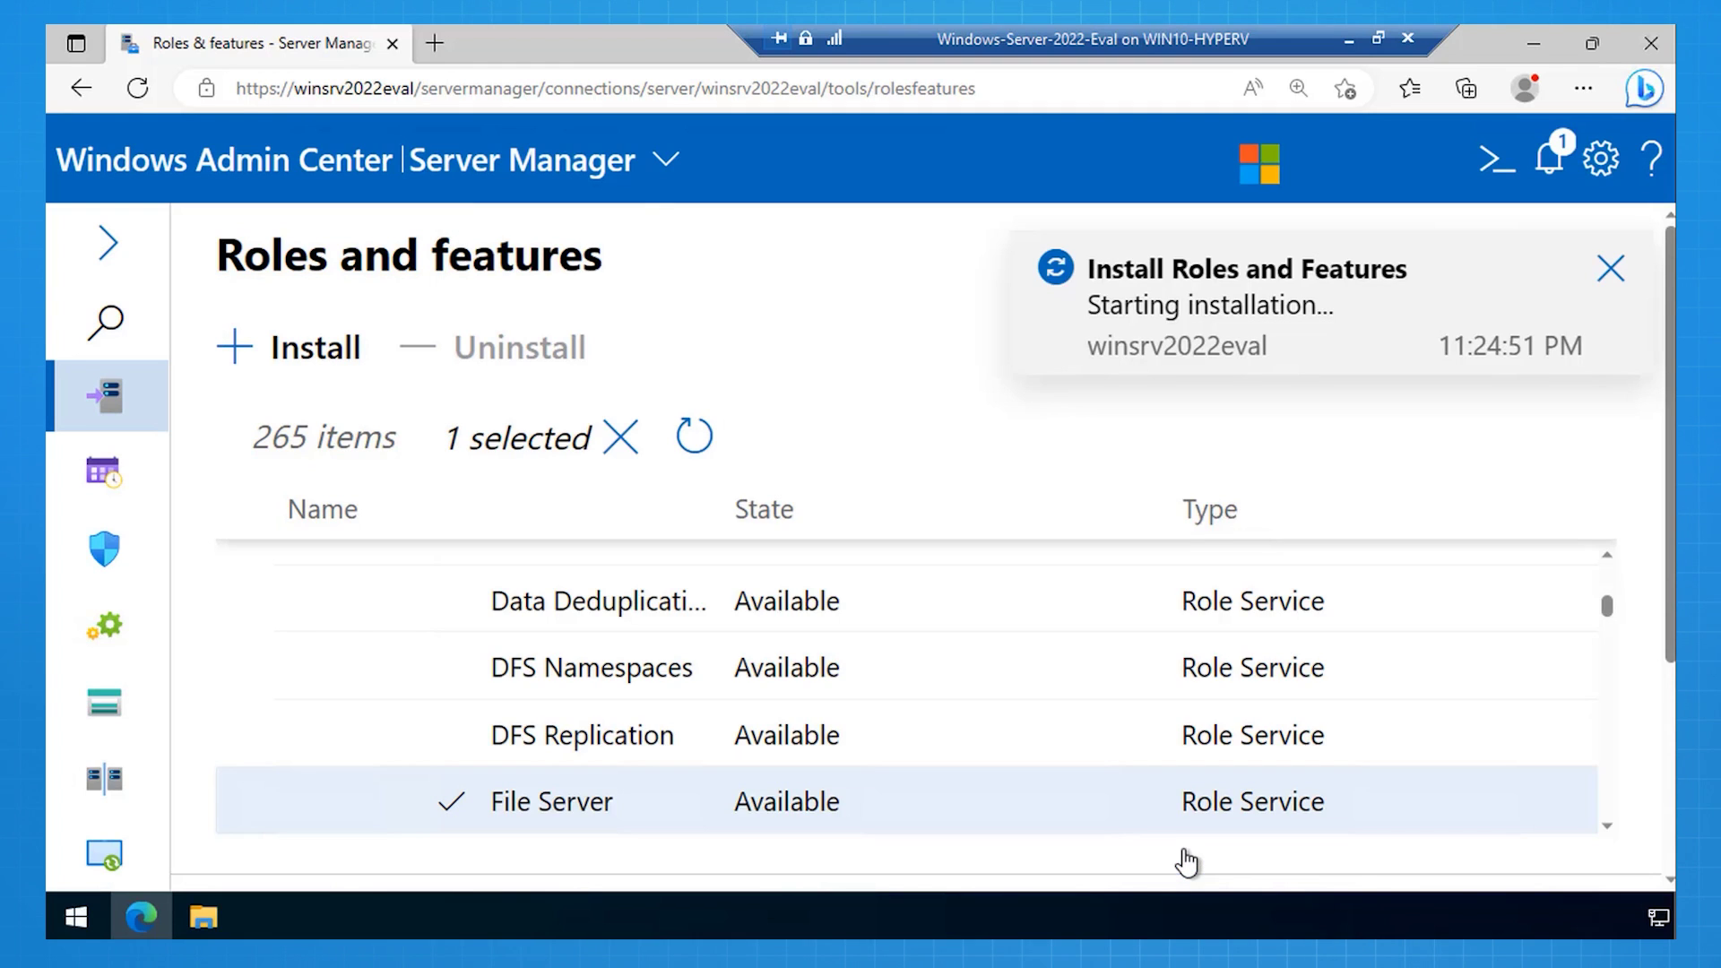
pyautogui.click(1551, 161)
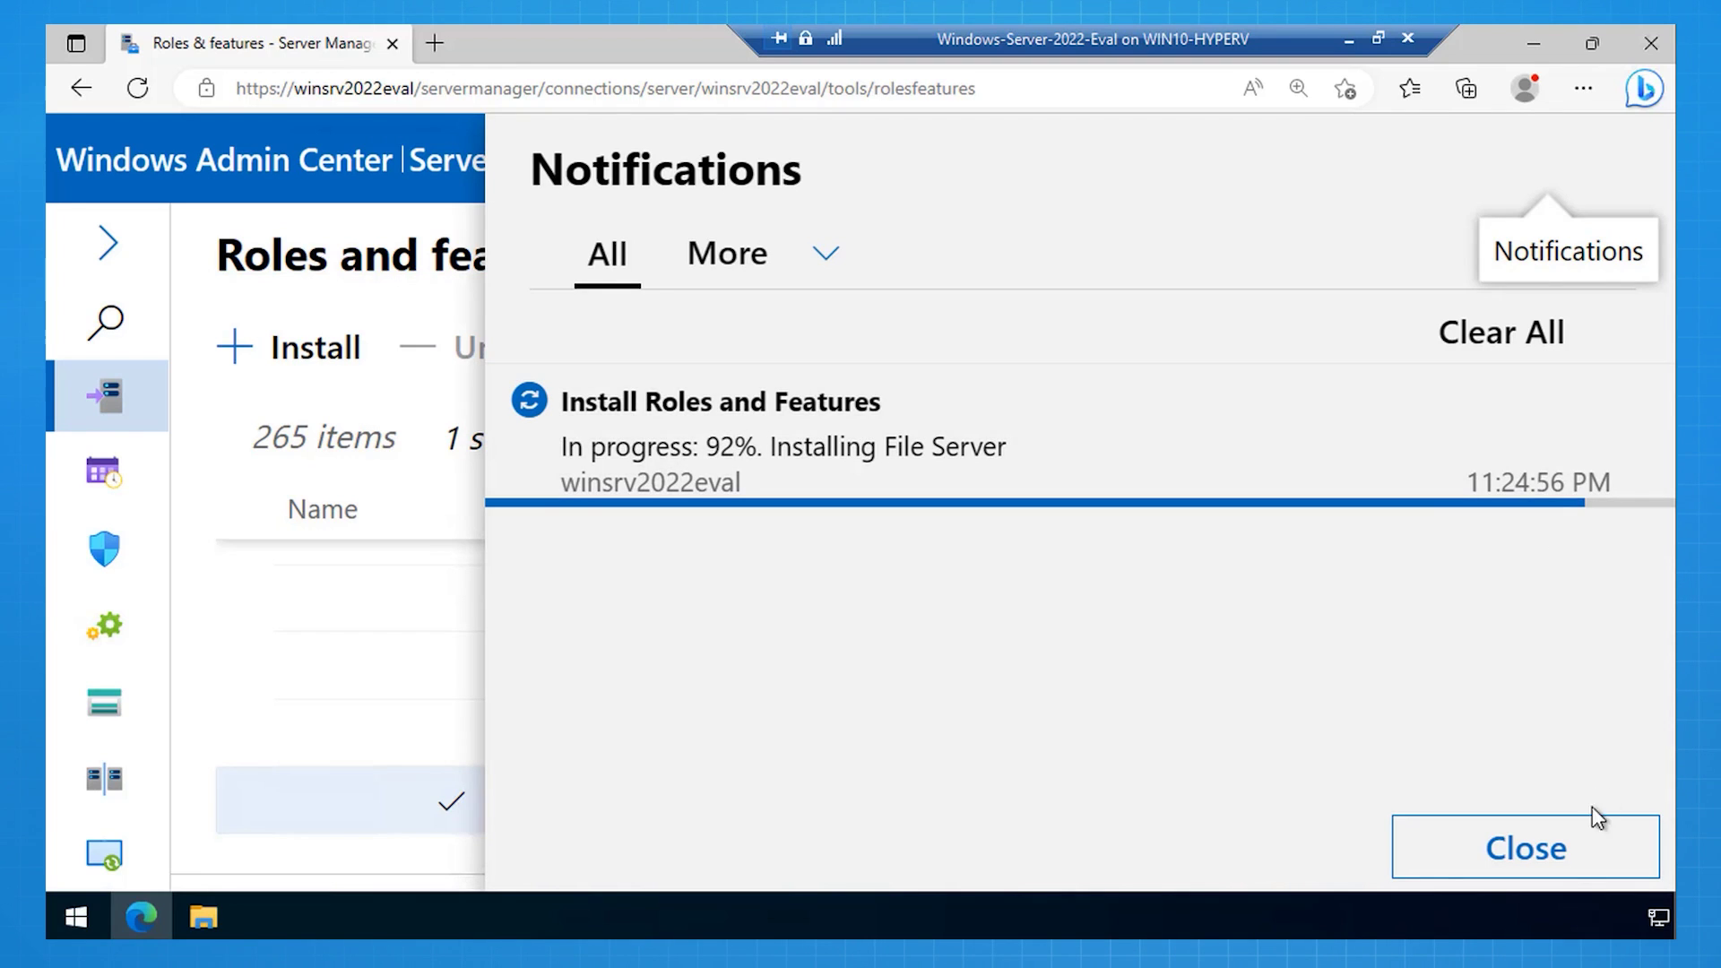
pyautogui.click(1569, 861)
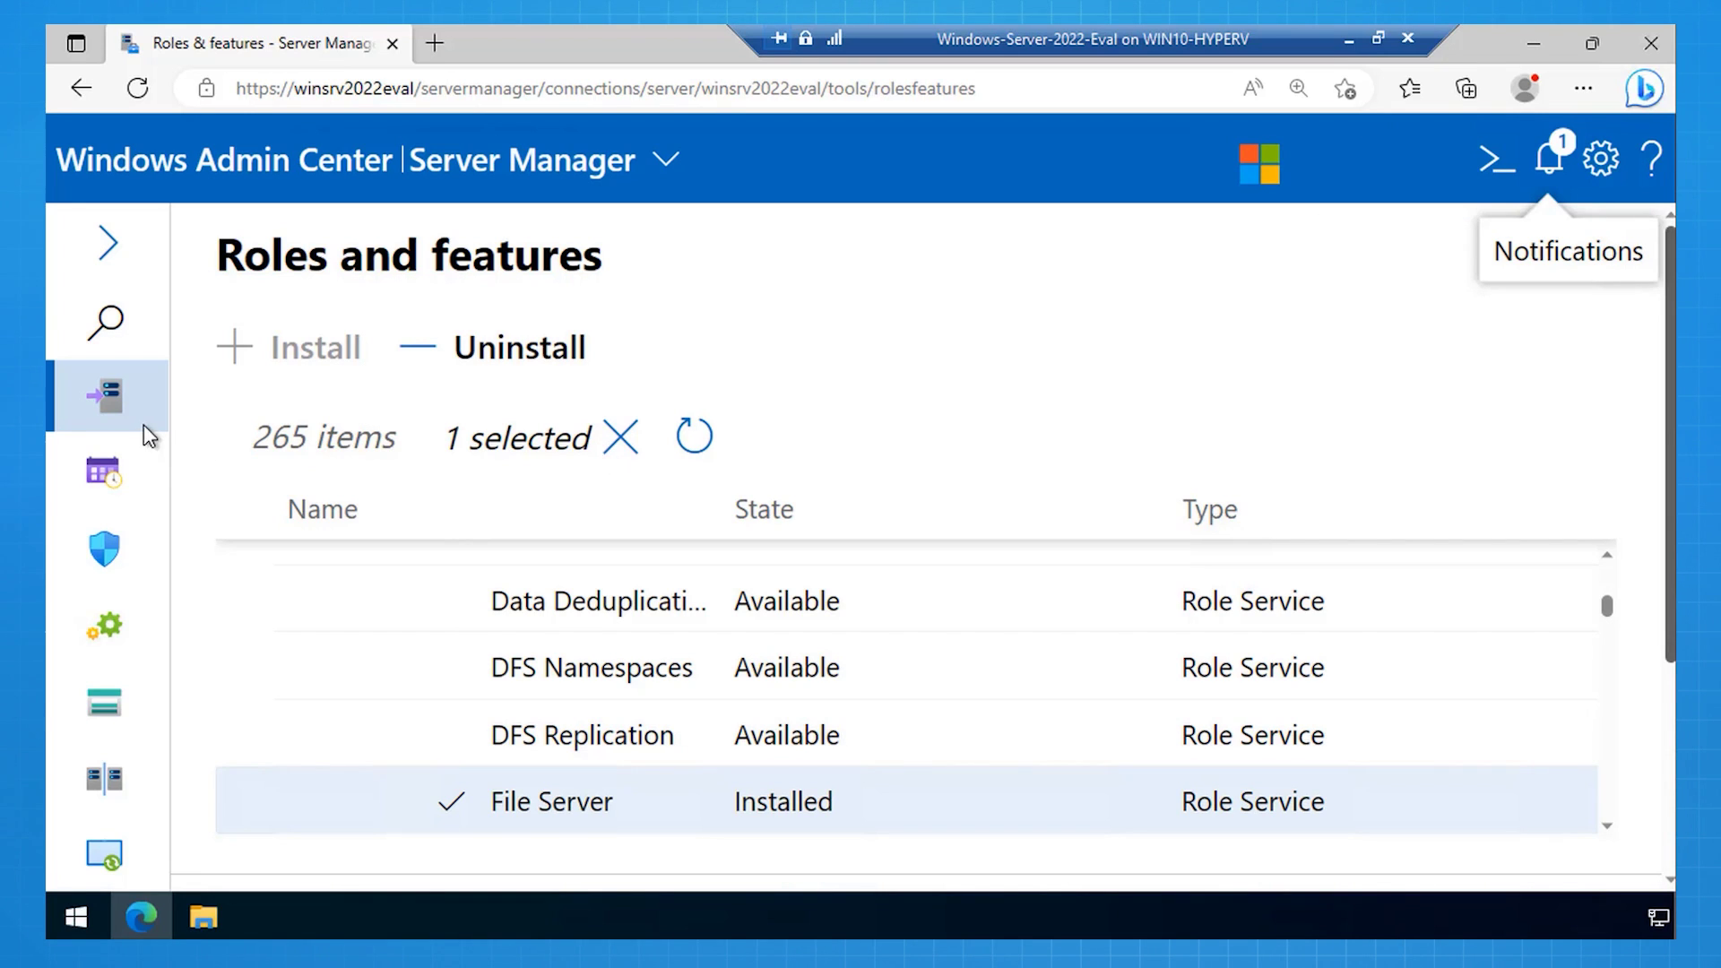
# Step: Open the (C:) volume in Files & file sharing and create a folder named SharedFolder
pyautogui.click(110, 244)
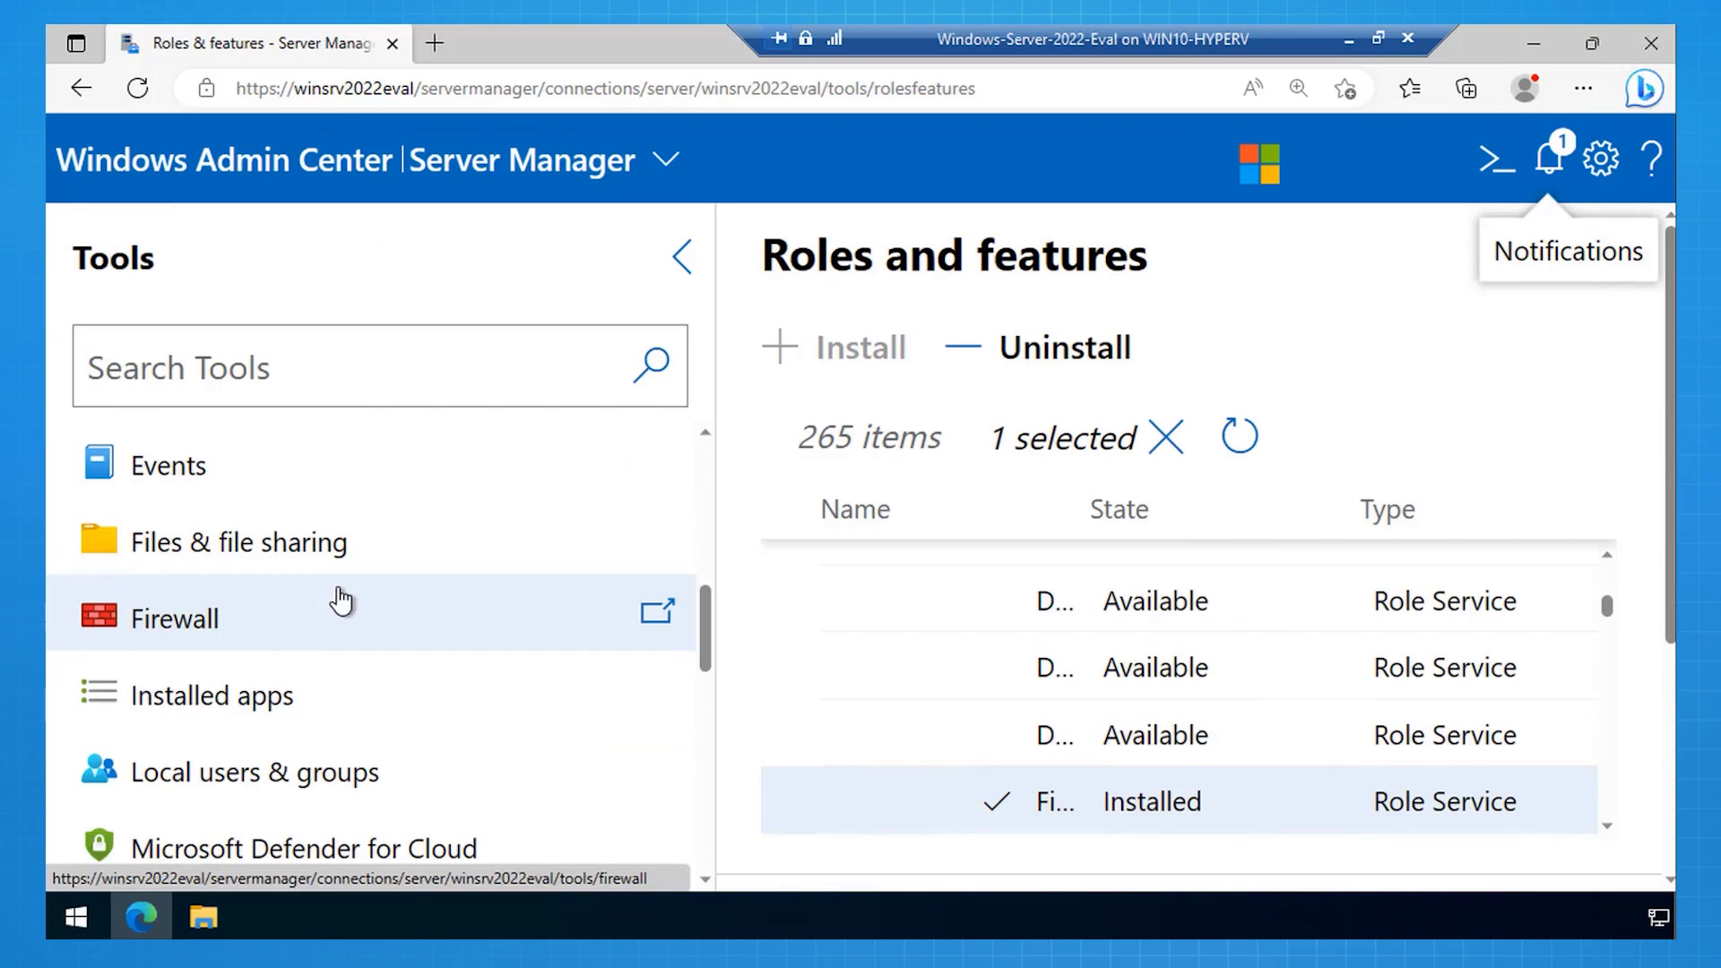
pyautogui.click(250, 569)
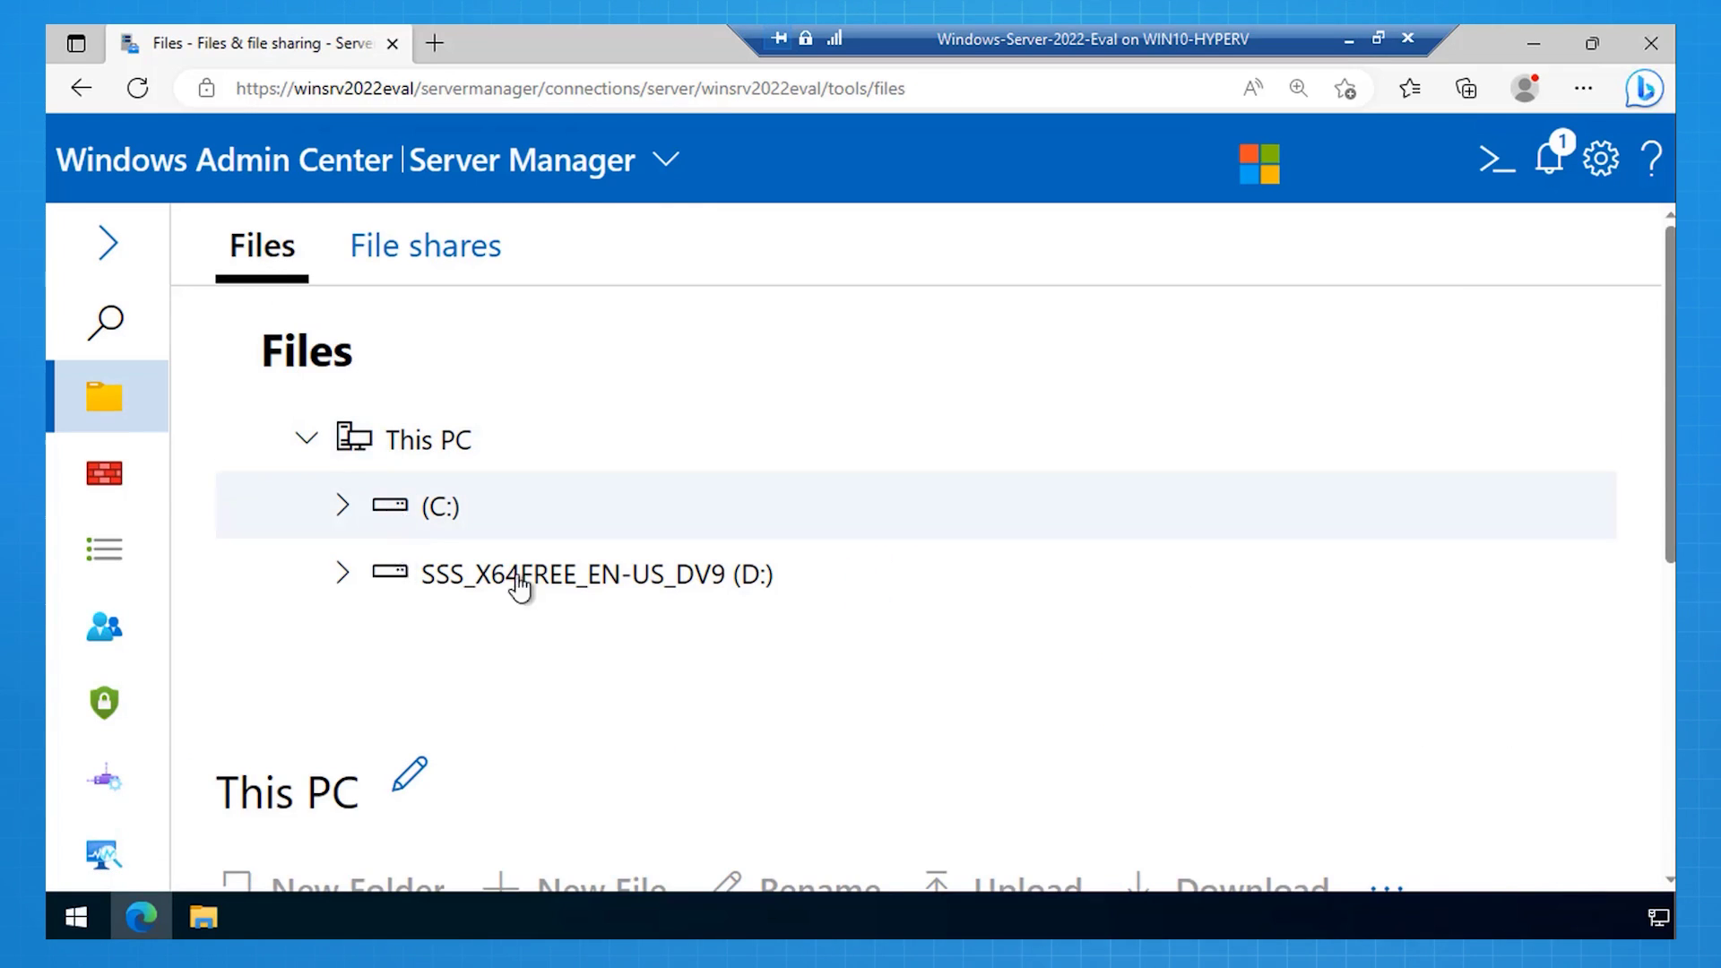
pyautogui.scroll(-1, 542, 606)
pyautogui.scroll(-4, 550, 614)
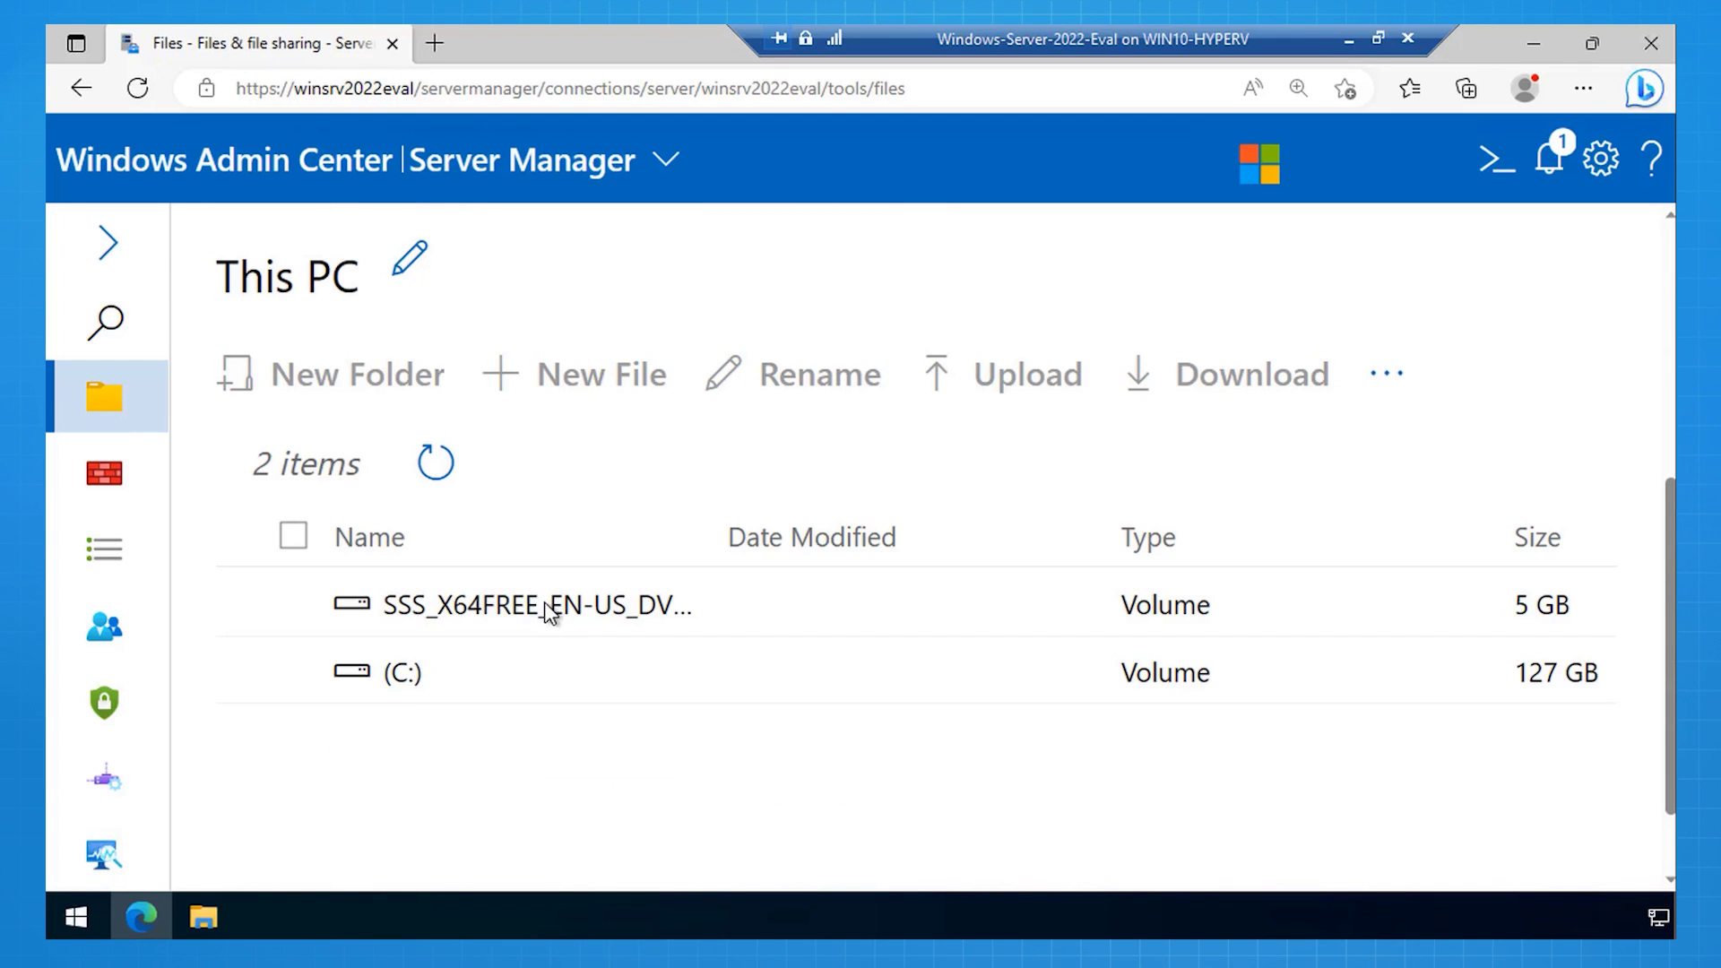
pyautogui.click(337, 686)
pyautogui.doubleClick(337, 685)
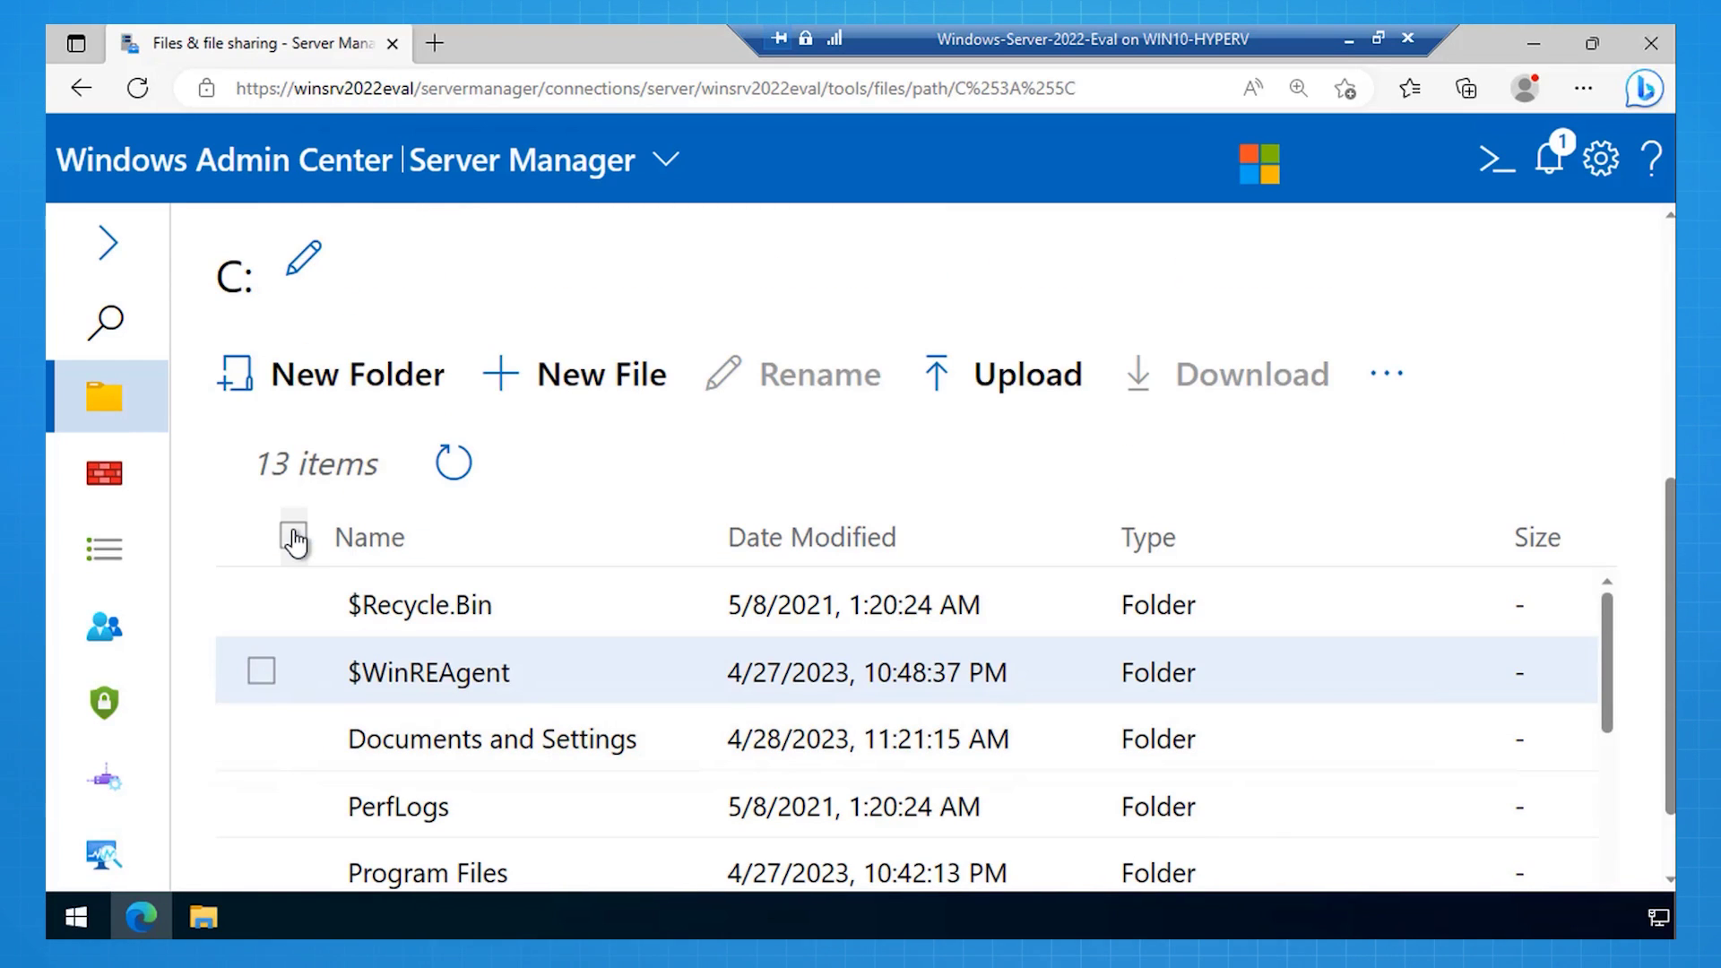
pyautogui.click(302, 387)
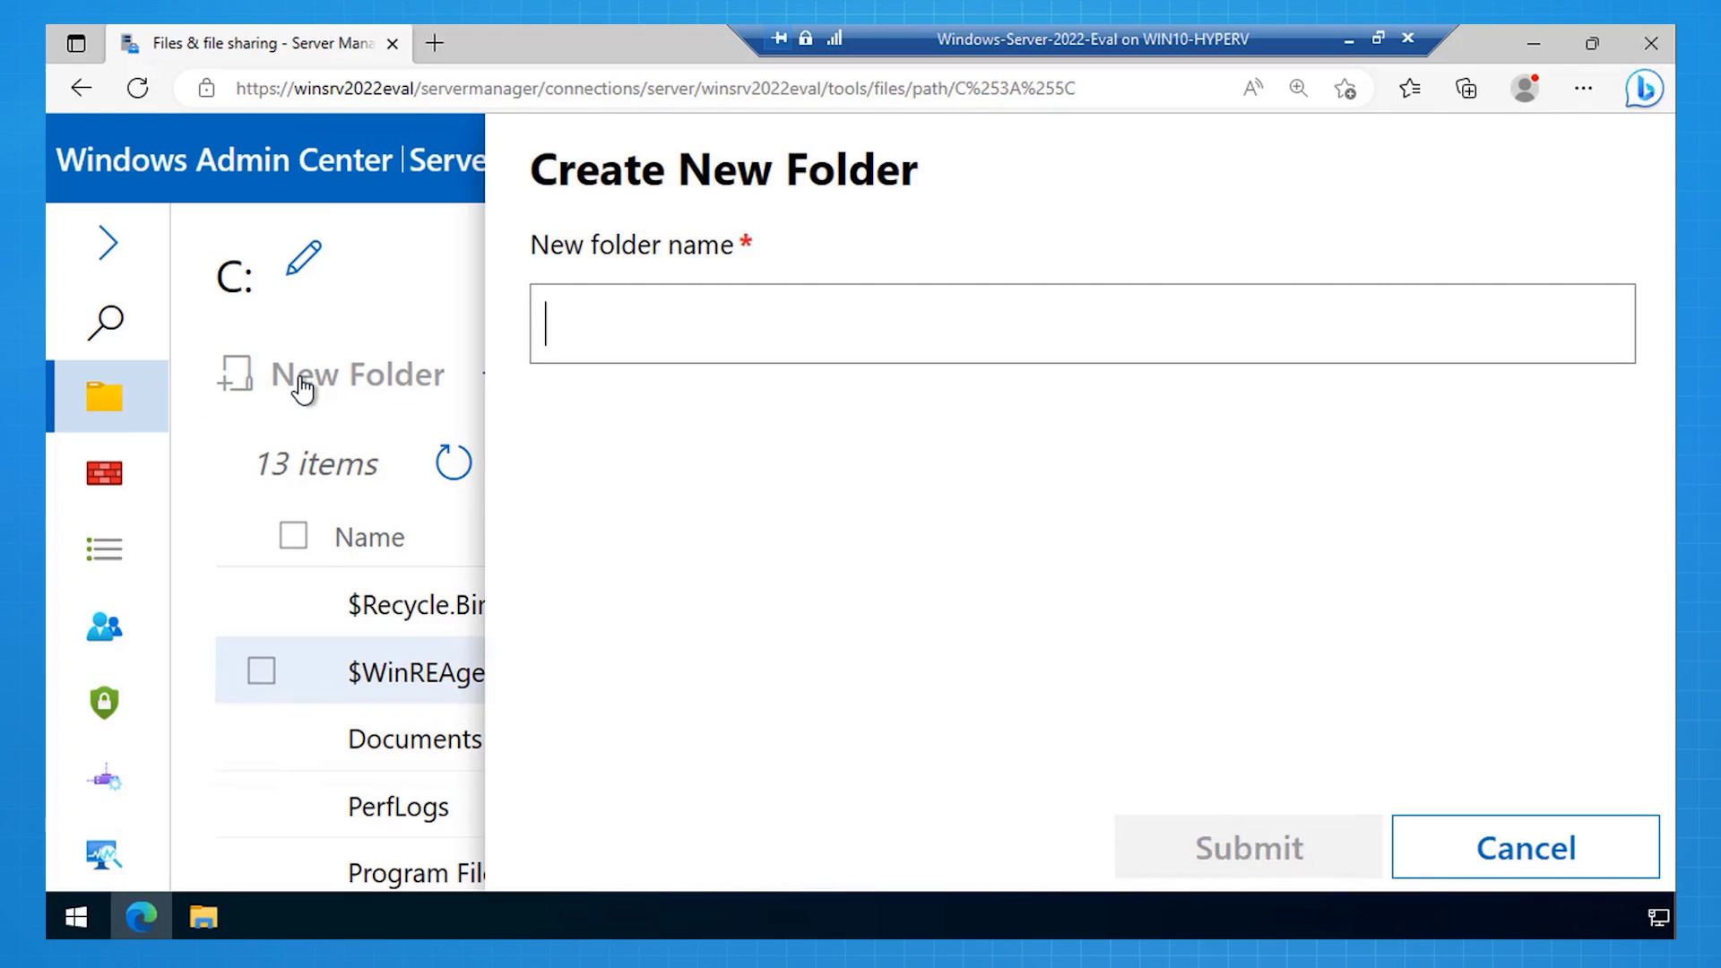
pyautogui.write('SharedFolder')
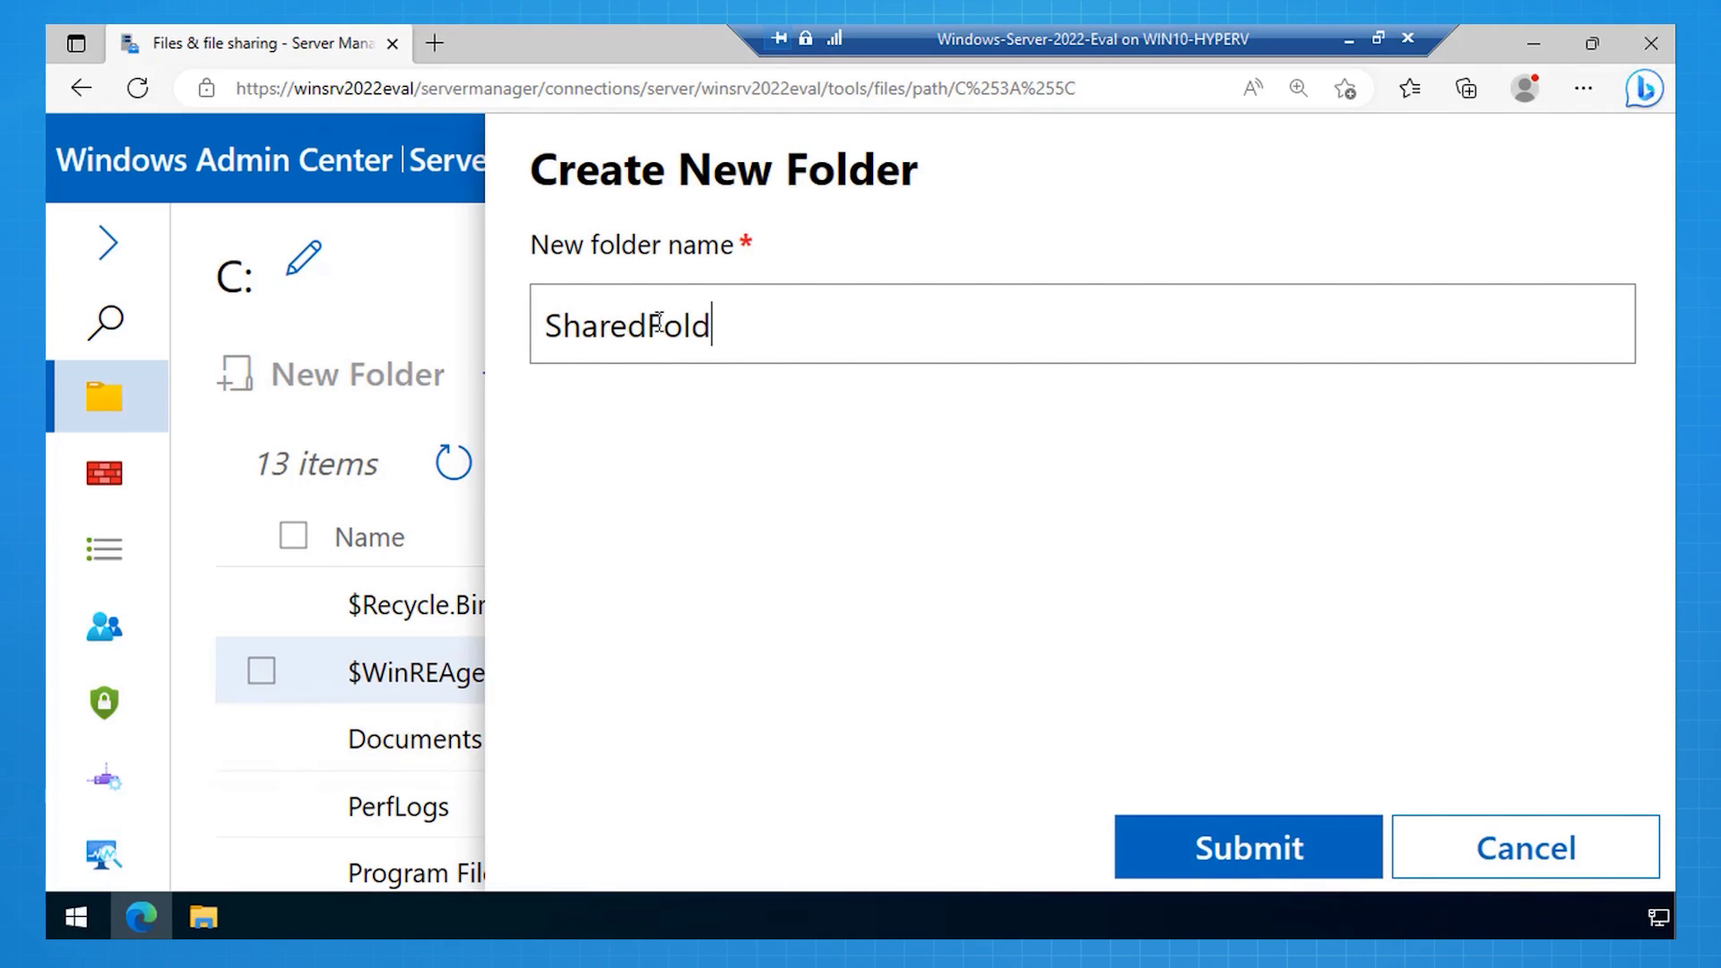
pyautogui.click(1190, 865)
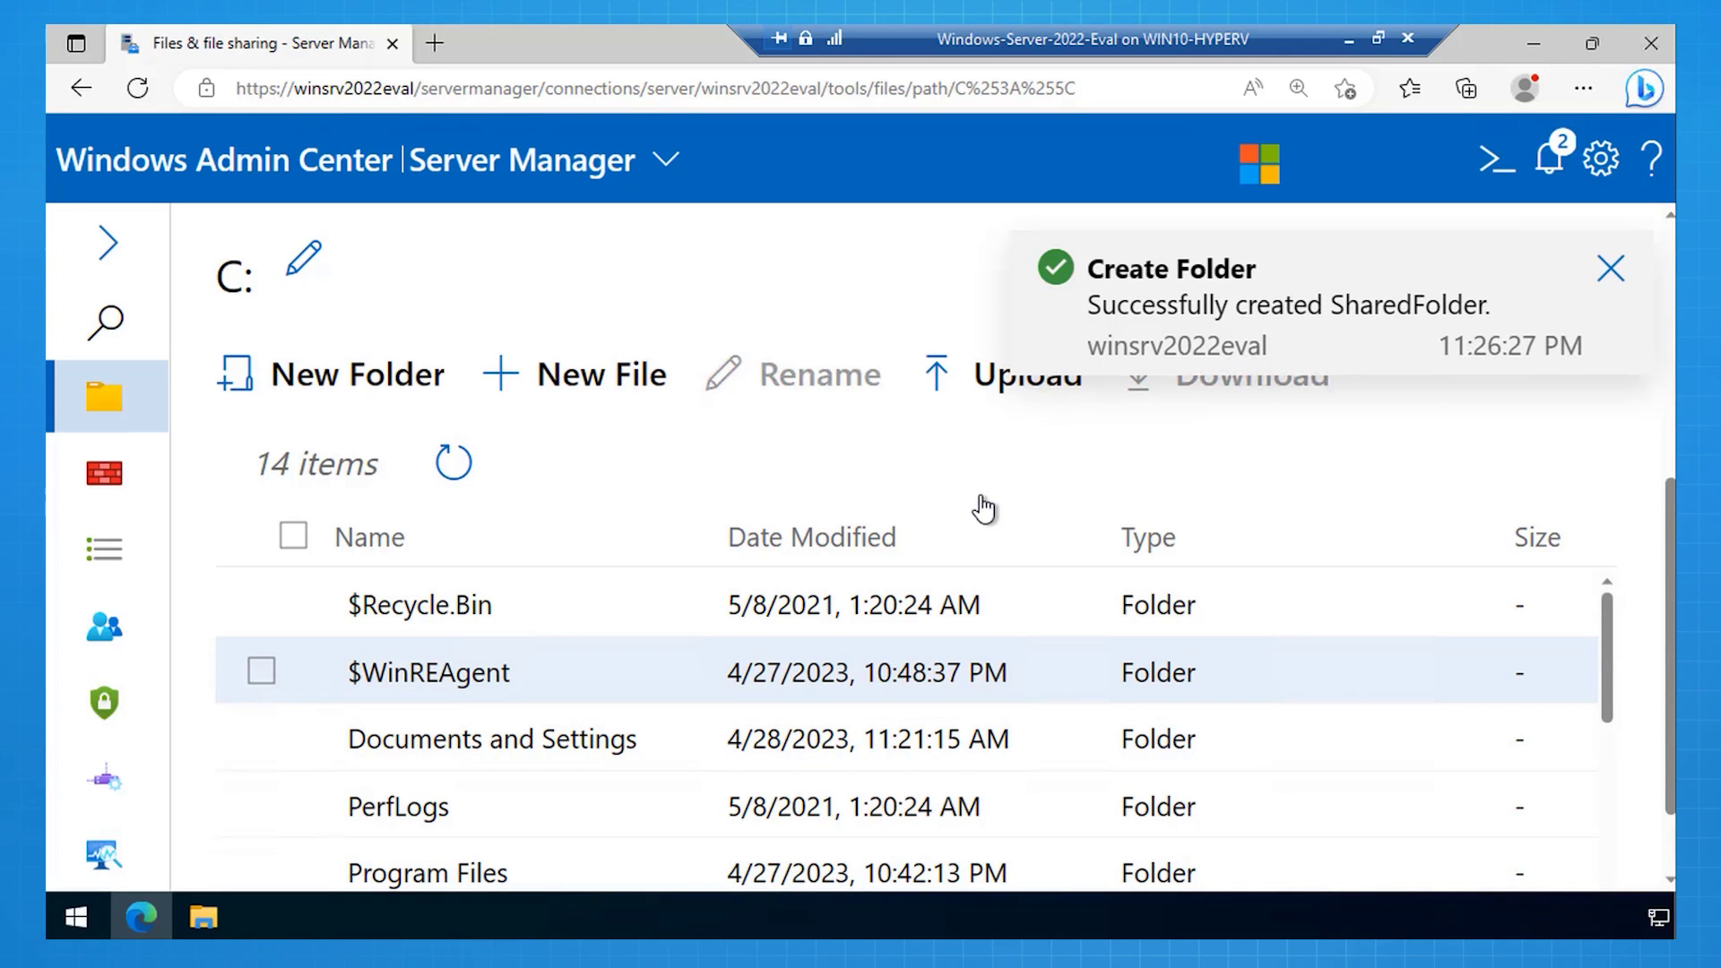
# Step: Start a new file share and pick C:\SharedFolder as the folder to share
pyautogui.scroll(5, 641, 253)
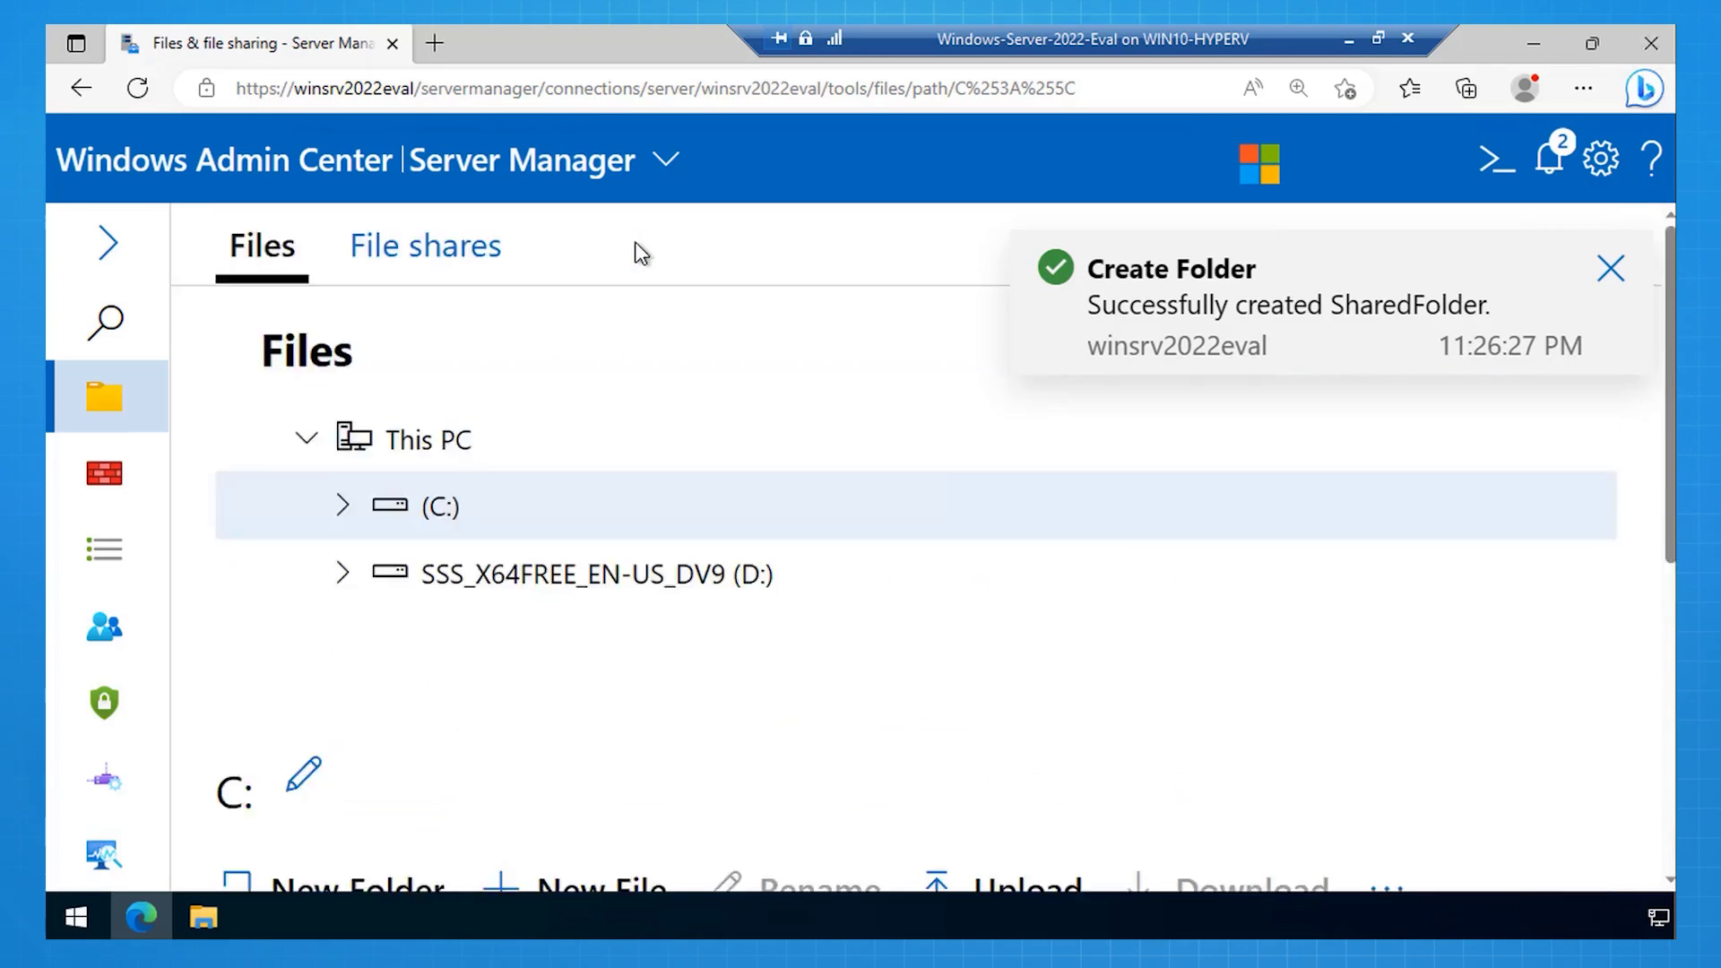
pyautogui.click(390, 269)
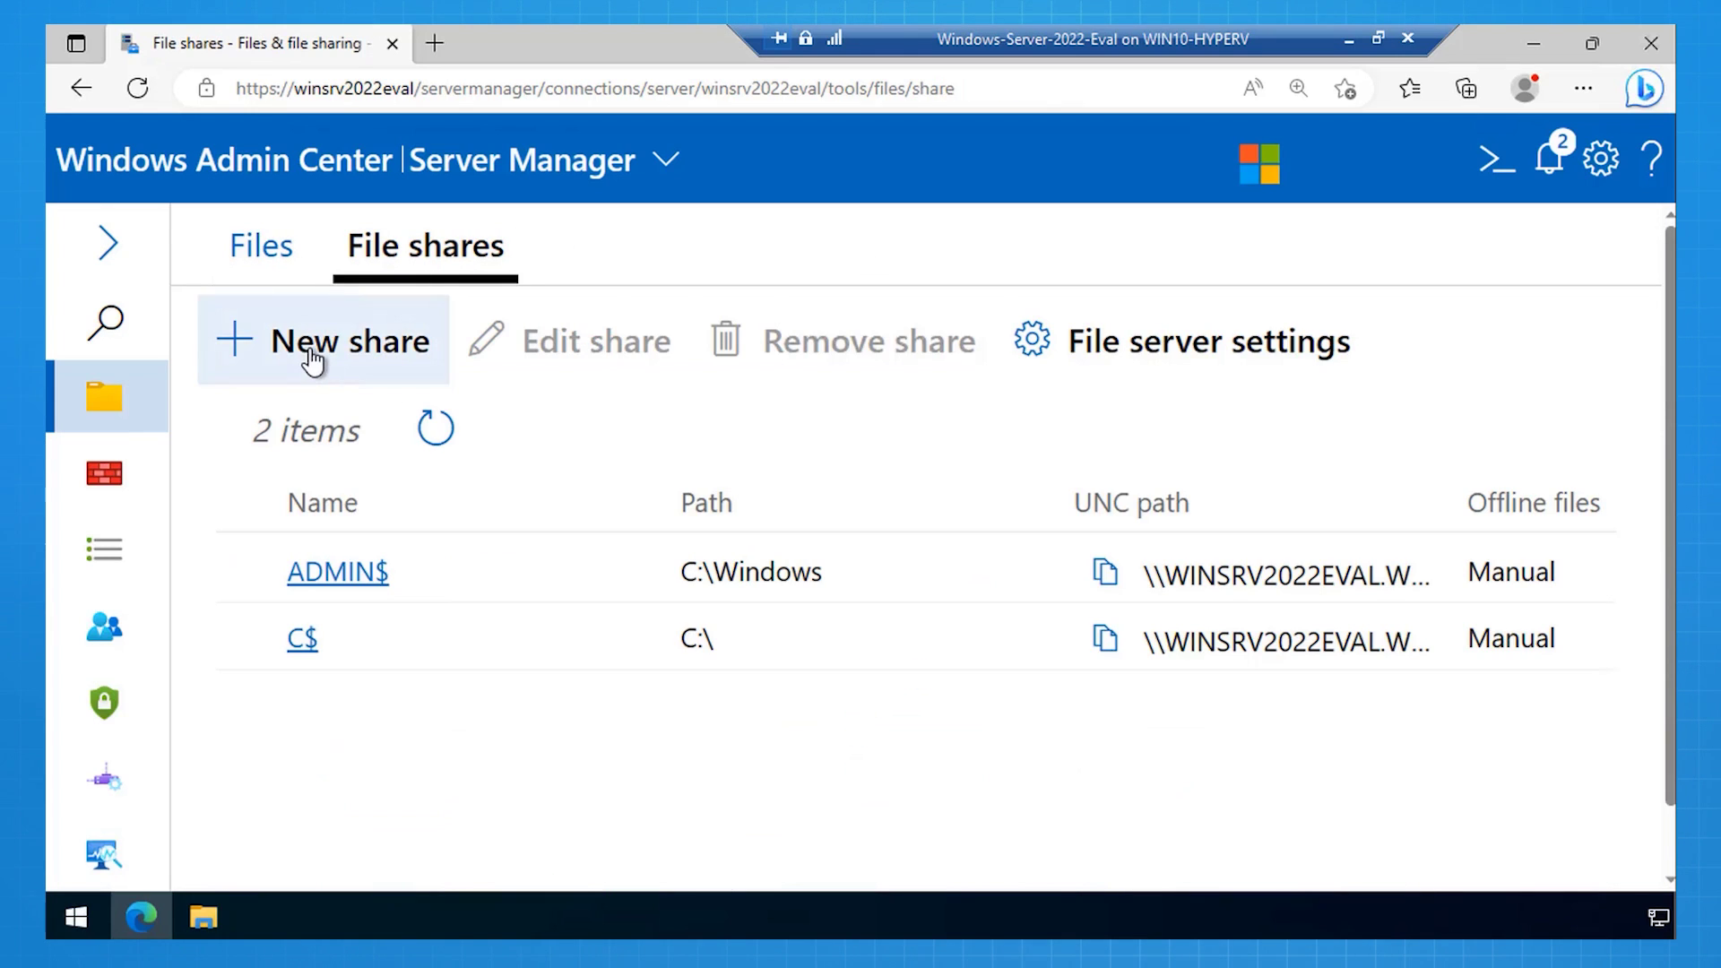
pyautogui.click(312, 359)
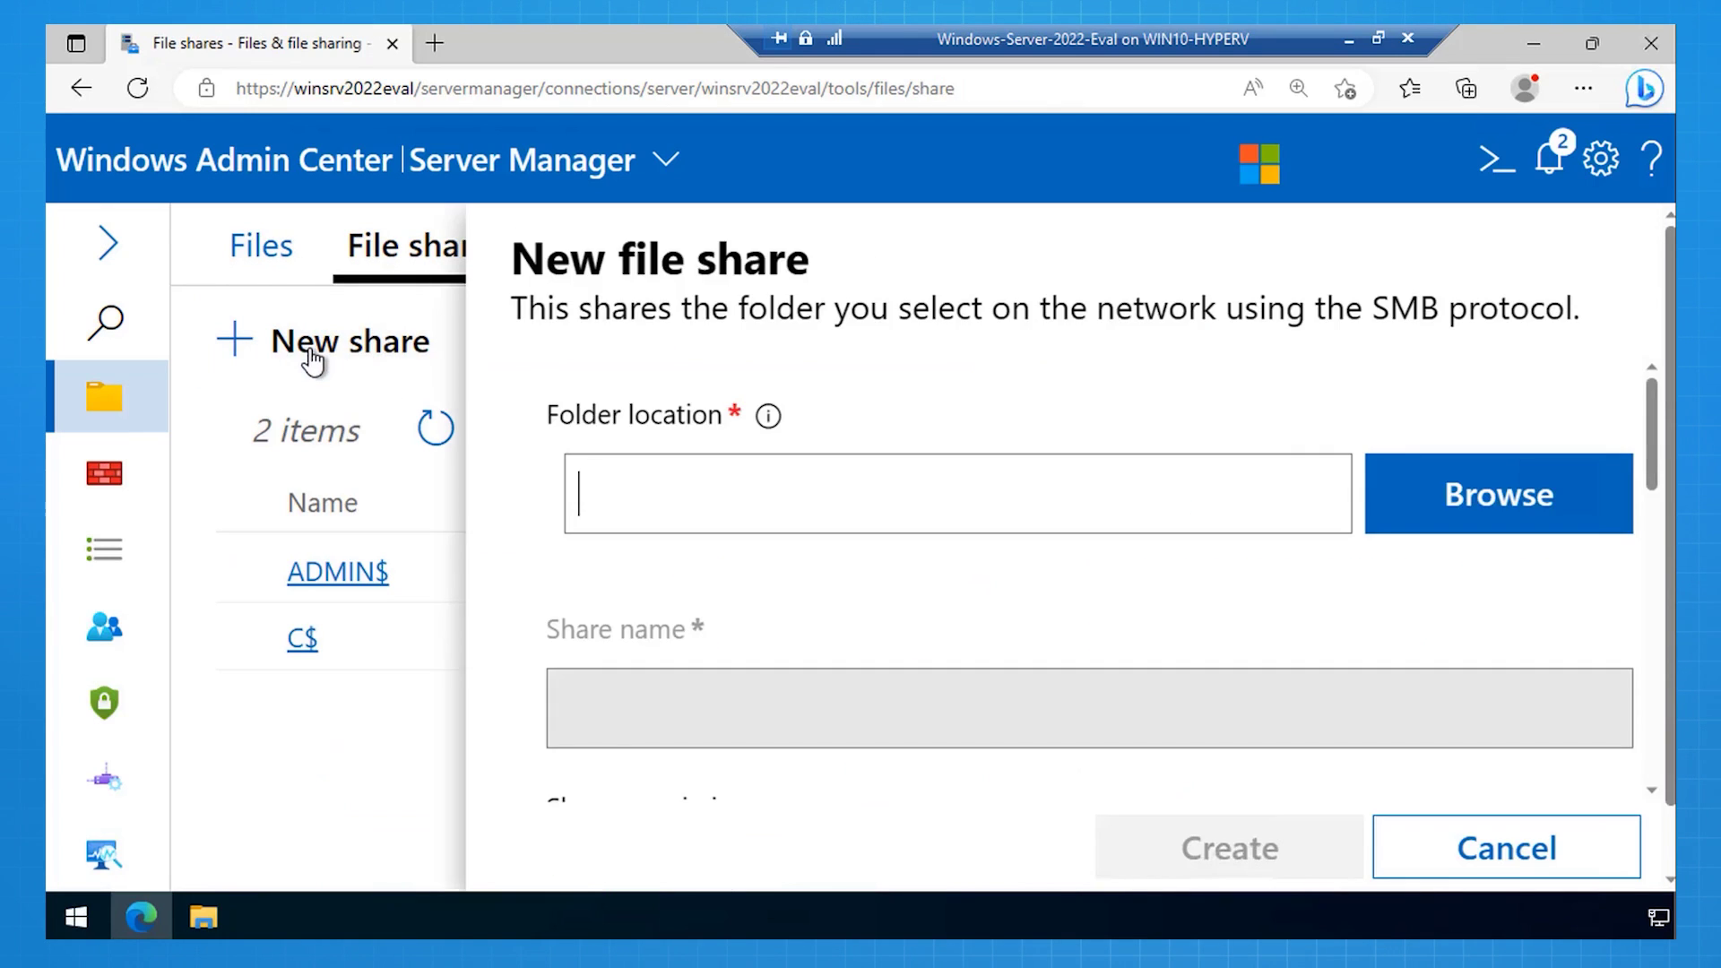
pyautogui.click(1424, 492)
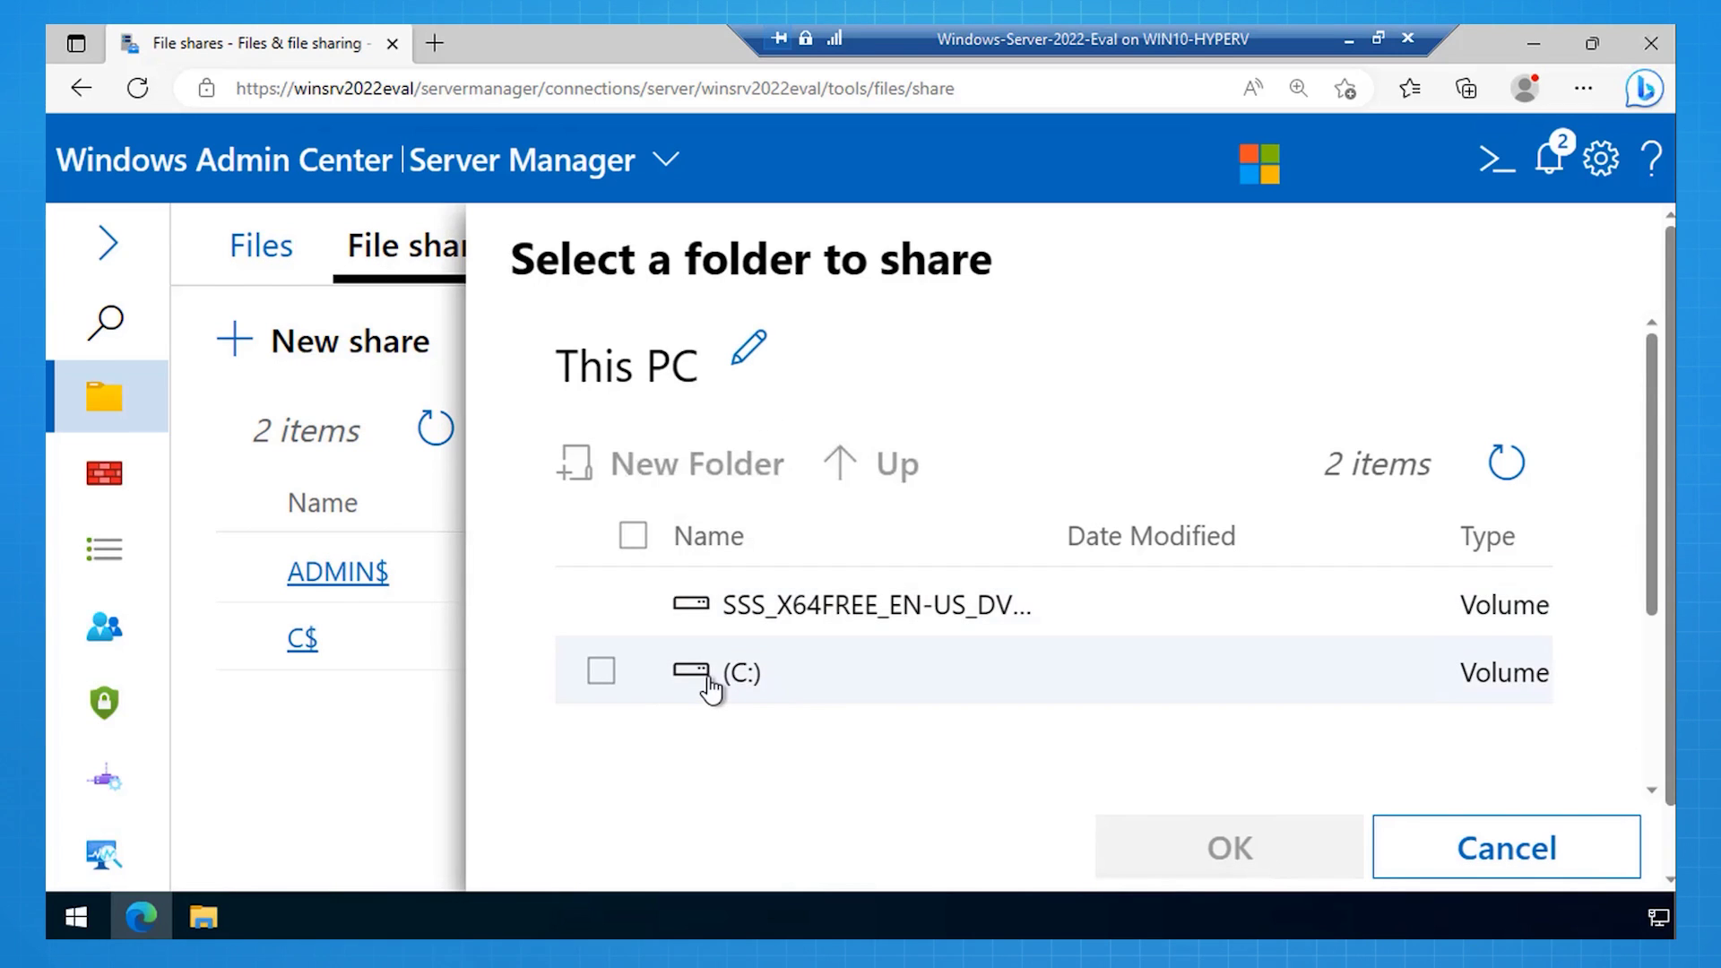
pyautogui.doubleClick(711, 691)
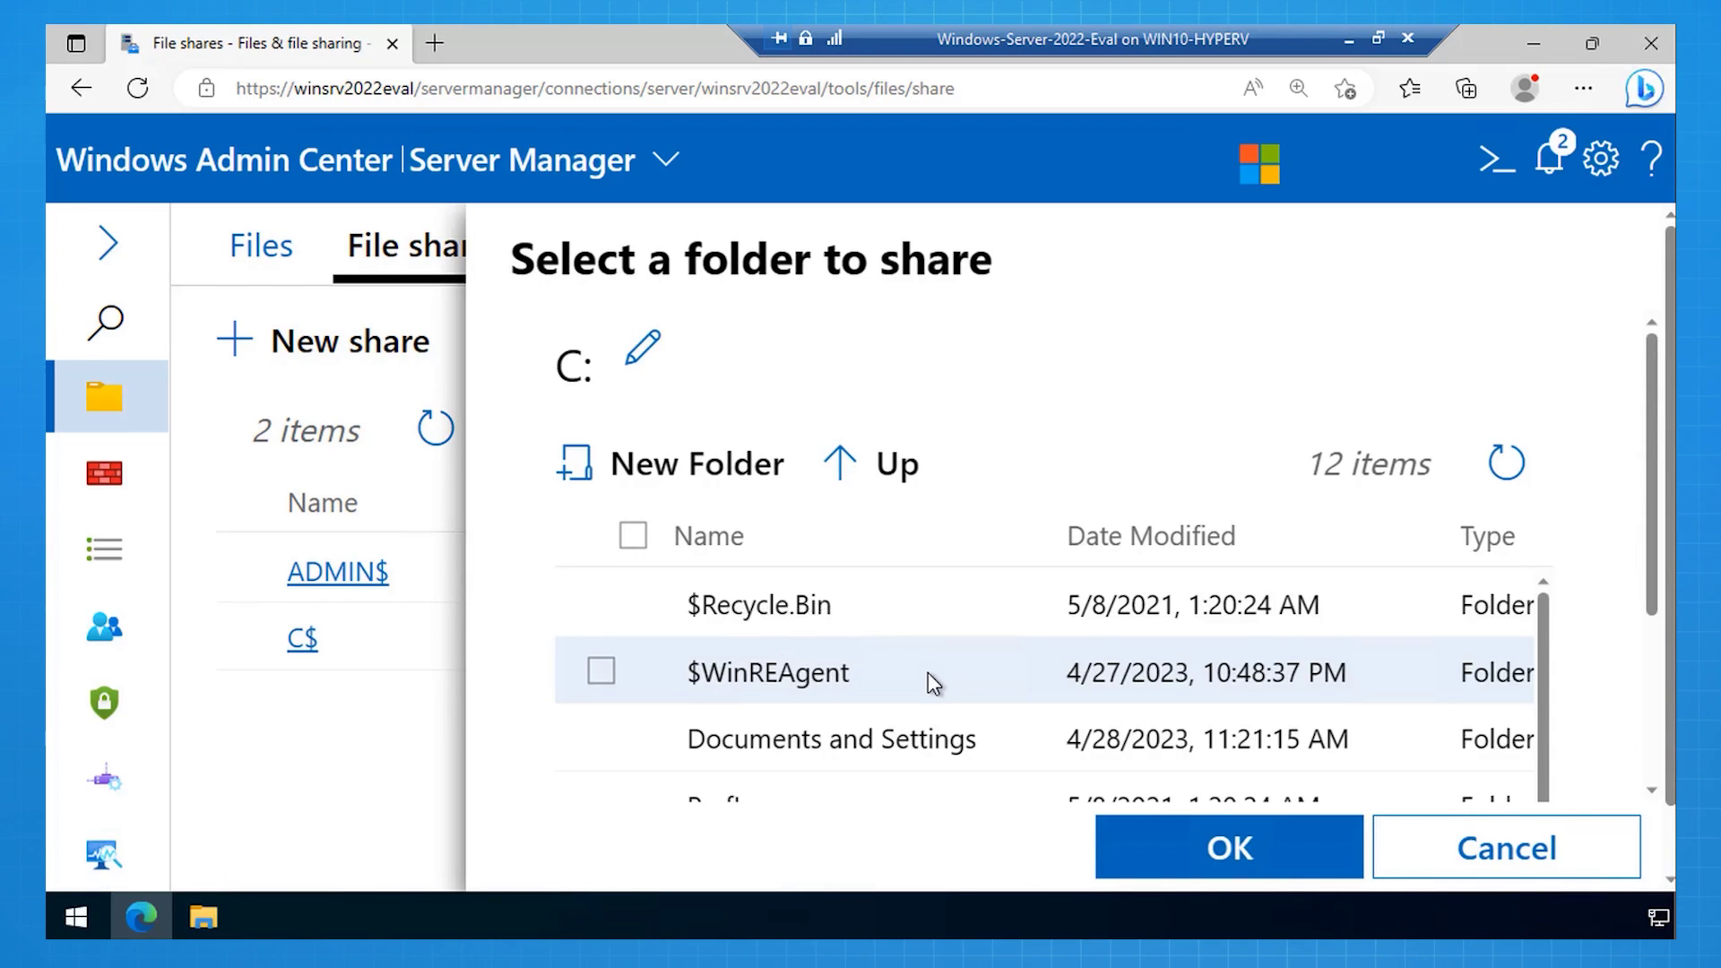
pyautogui.scroll(-3, 932, 686)
pyautogui.scroll(-3, 932, 686)
pyautogui.click(749, 789)
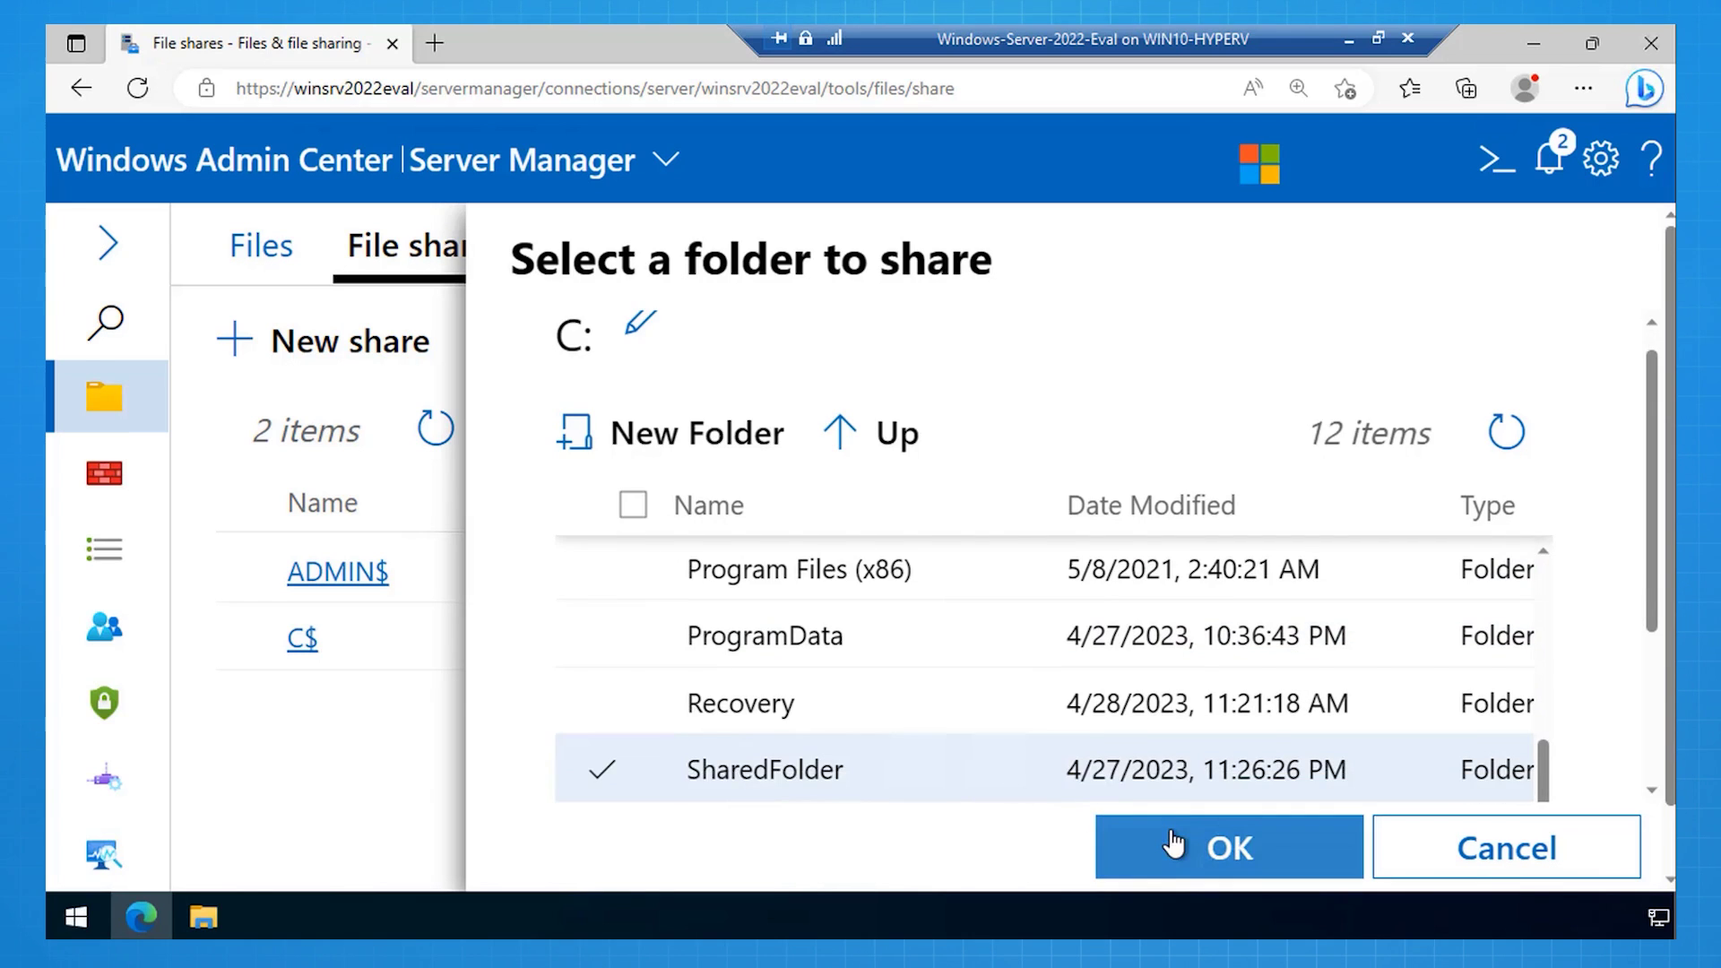
pyautogui.click(1166, 843)
# Step: Give Everyone Read permission and create the SharedFolder share
pyautogui.scroll(-2, 1097, 722)
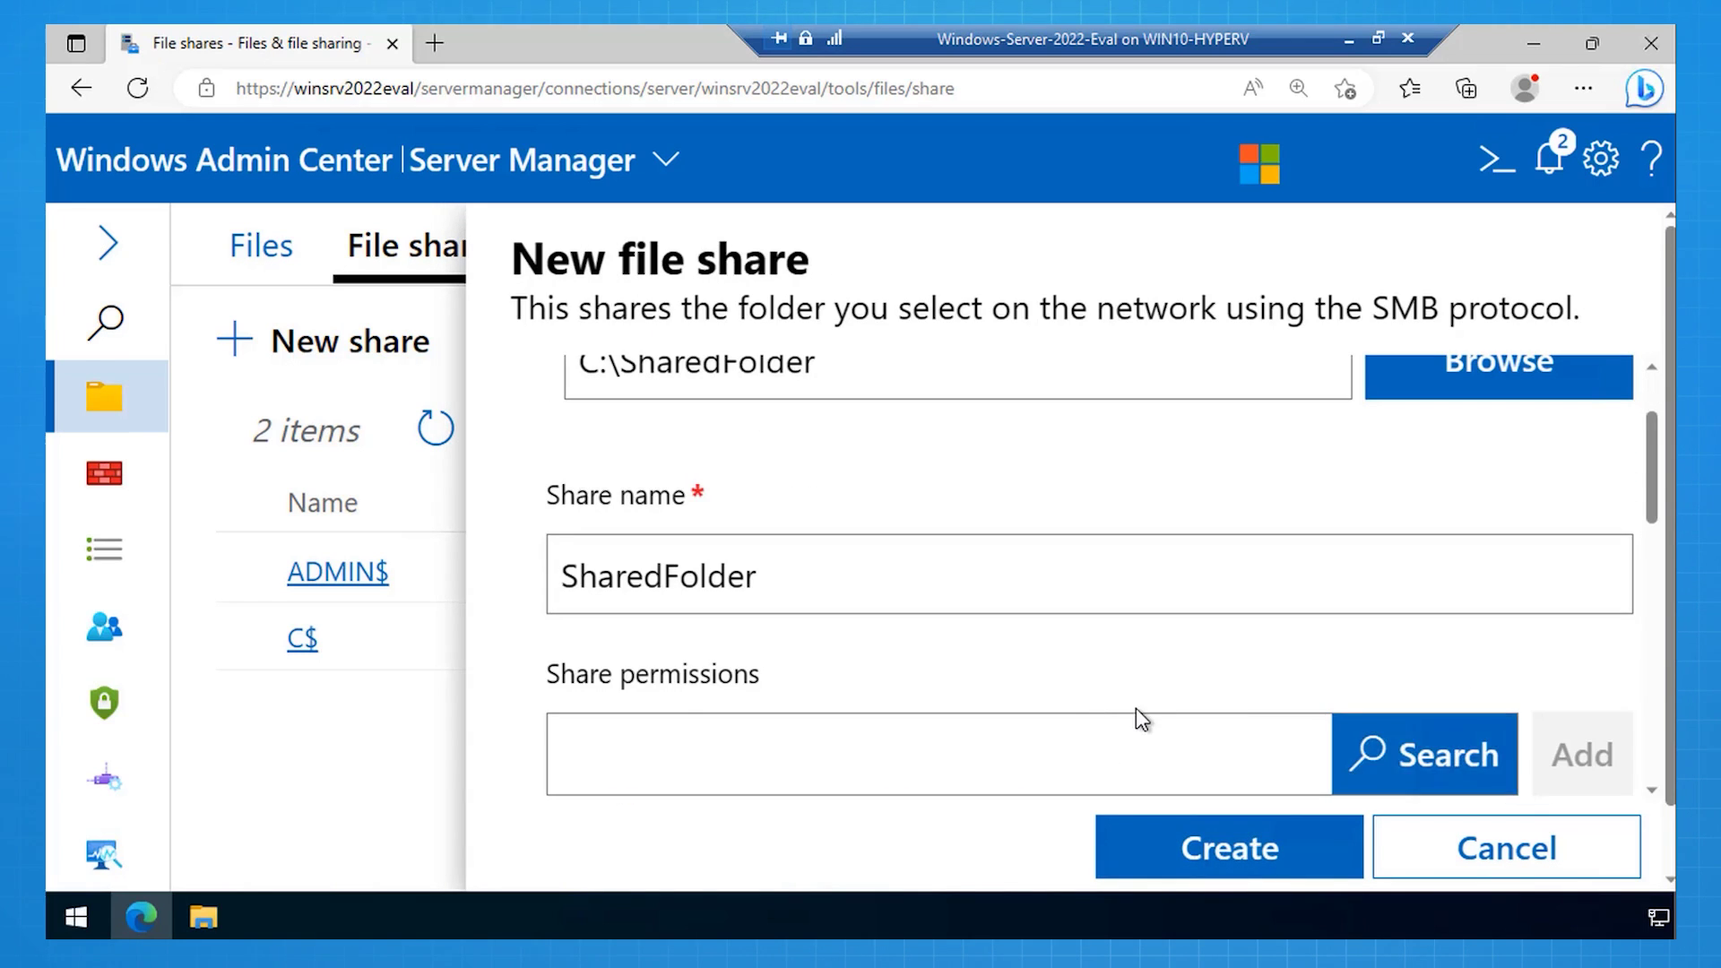
pyautogui.scroll(-2, 1137, 715)
pyautogui.scroll(-2, 1137, 708)
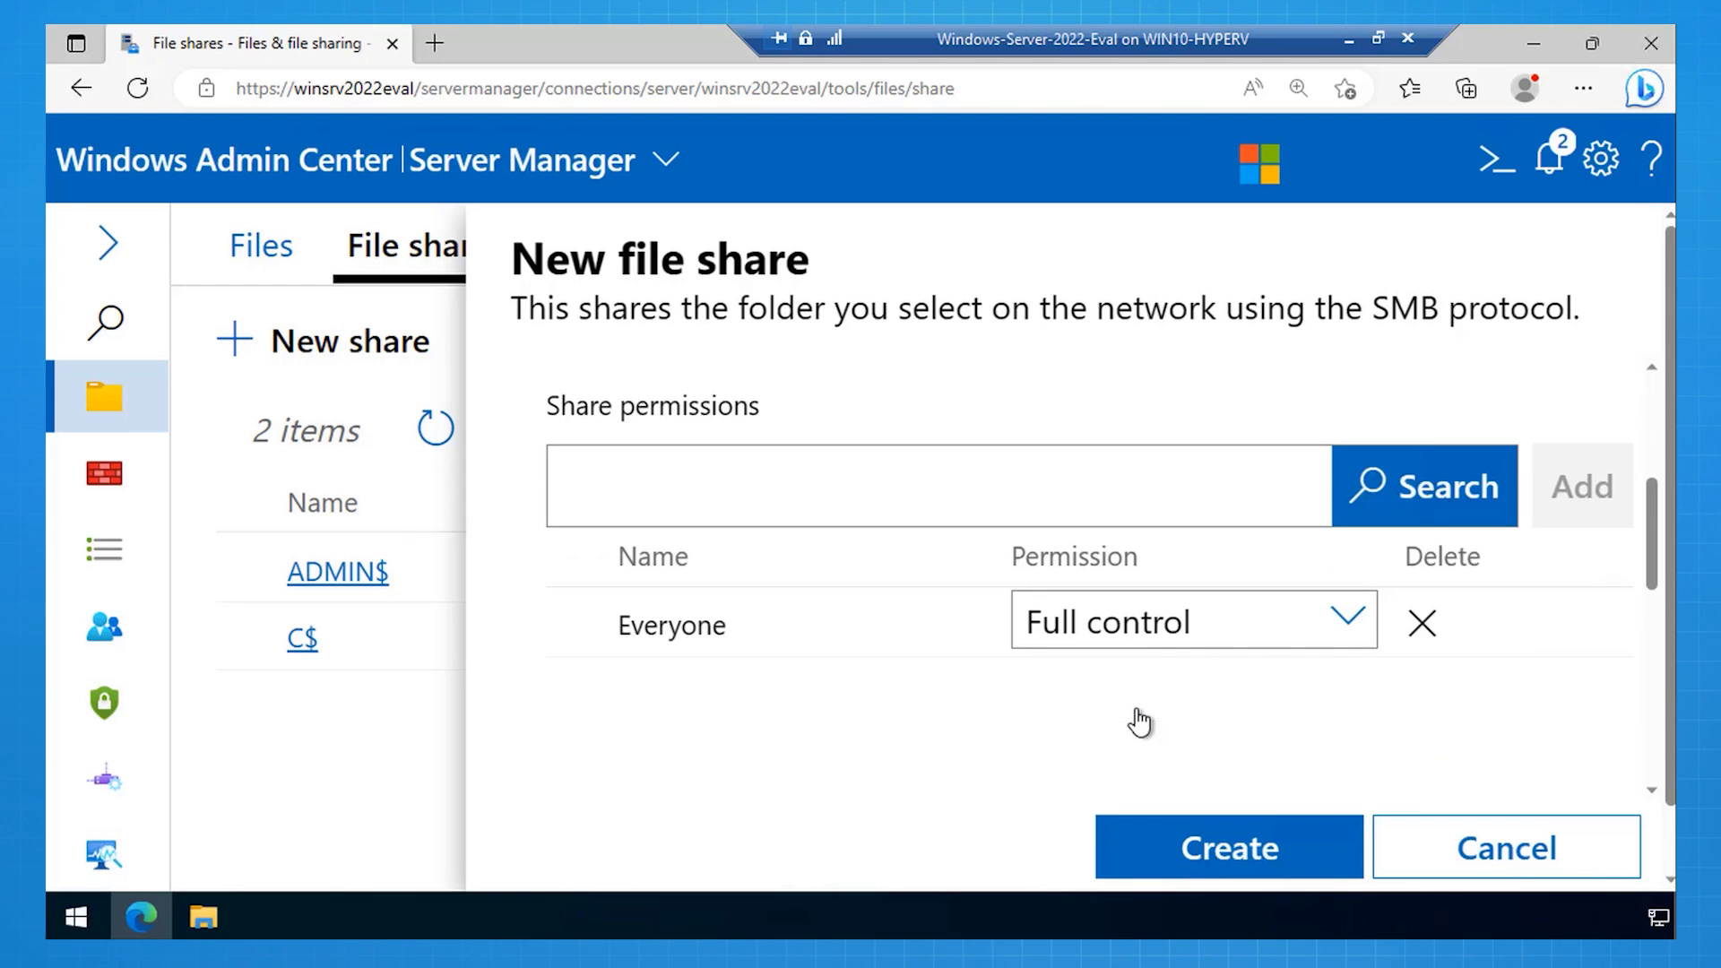
pyautogui.click(1348, 621)
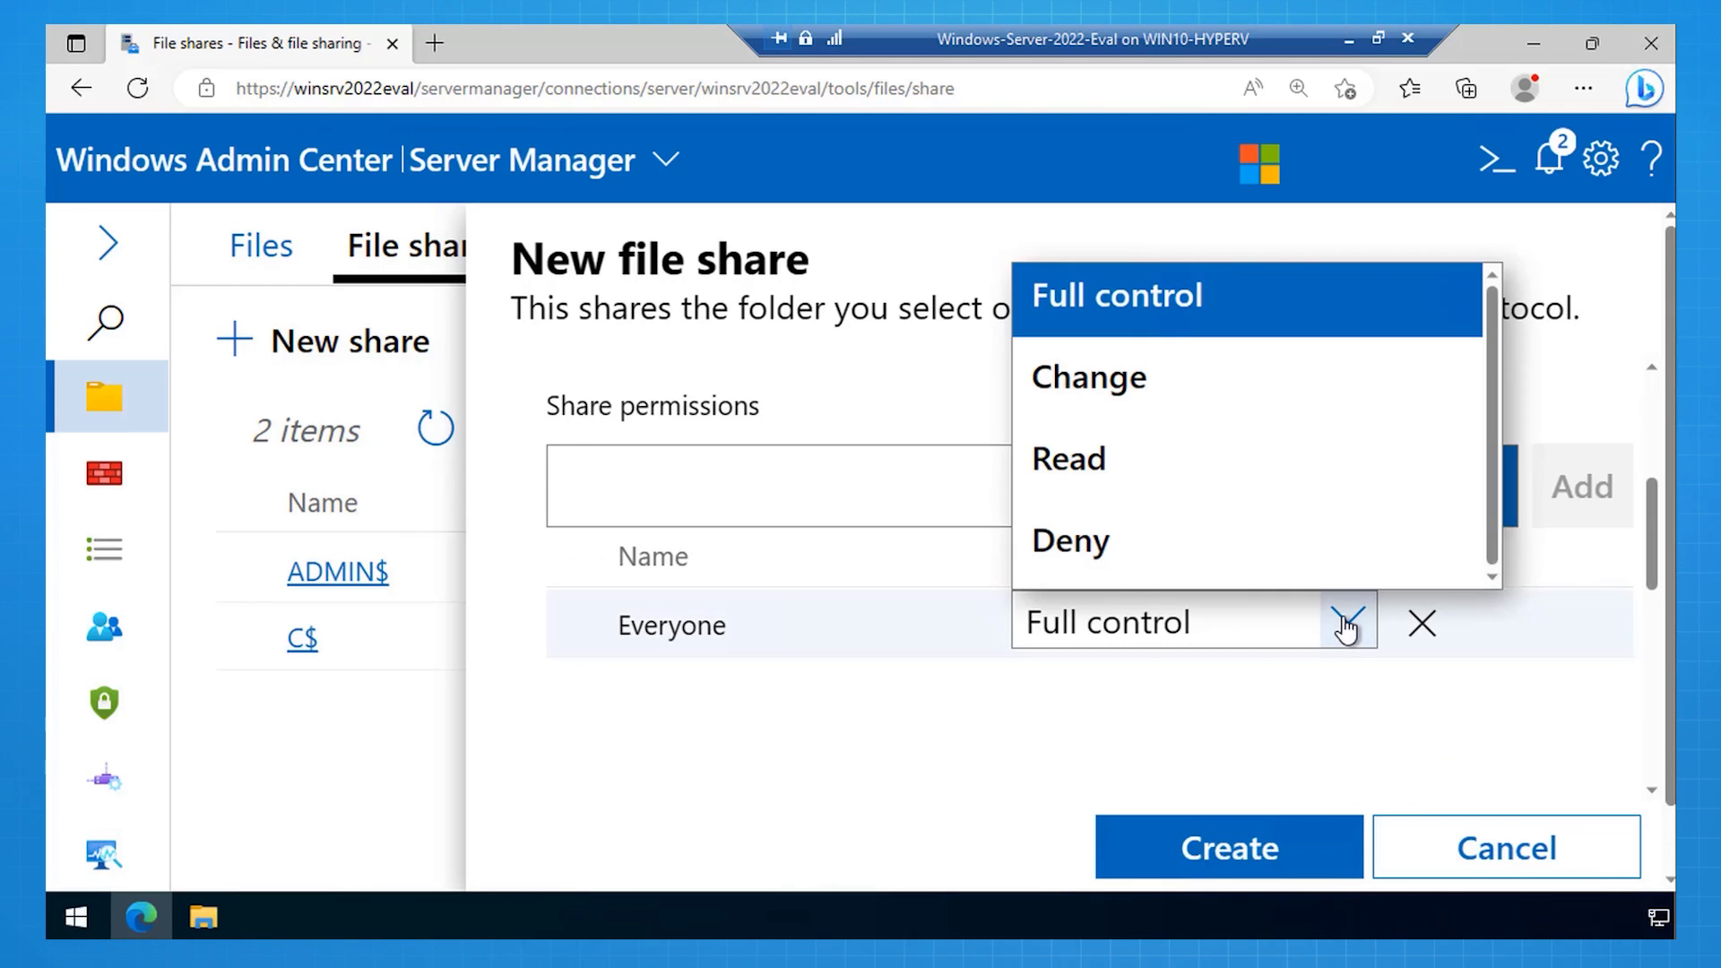
pyautogui.click(1194, 481)
pyautogui.click(1217, 841)
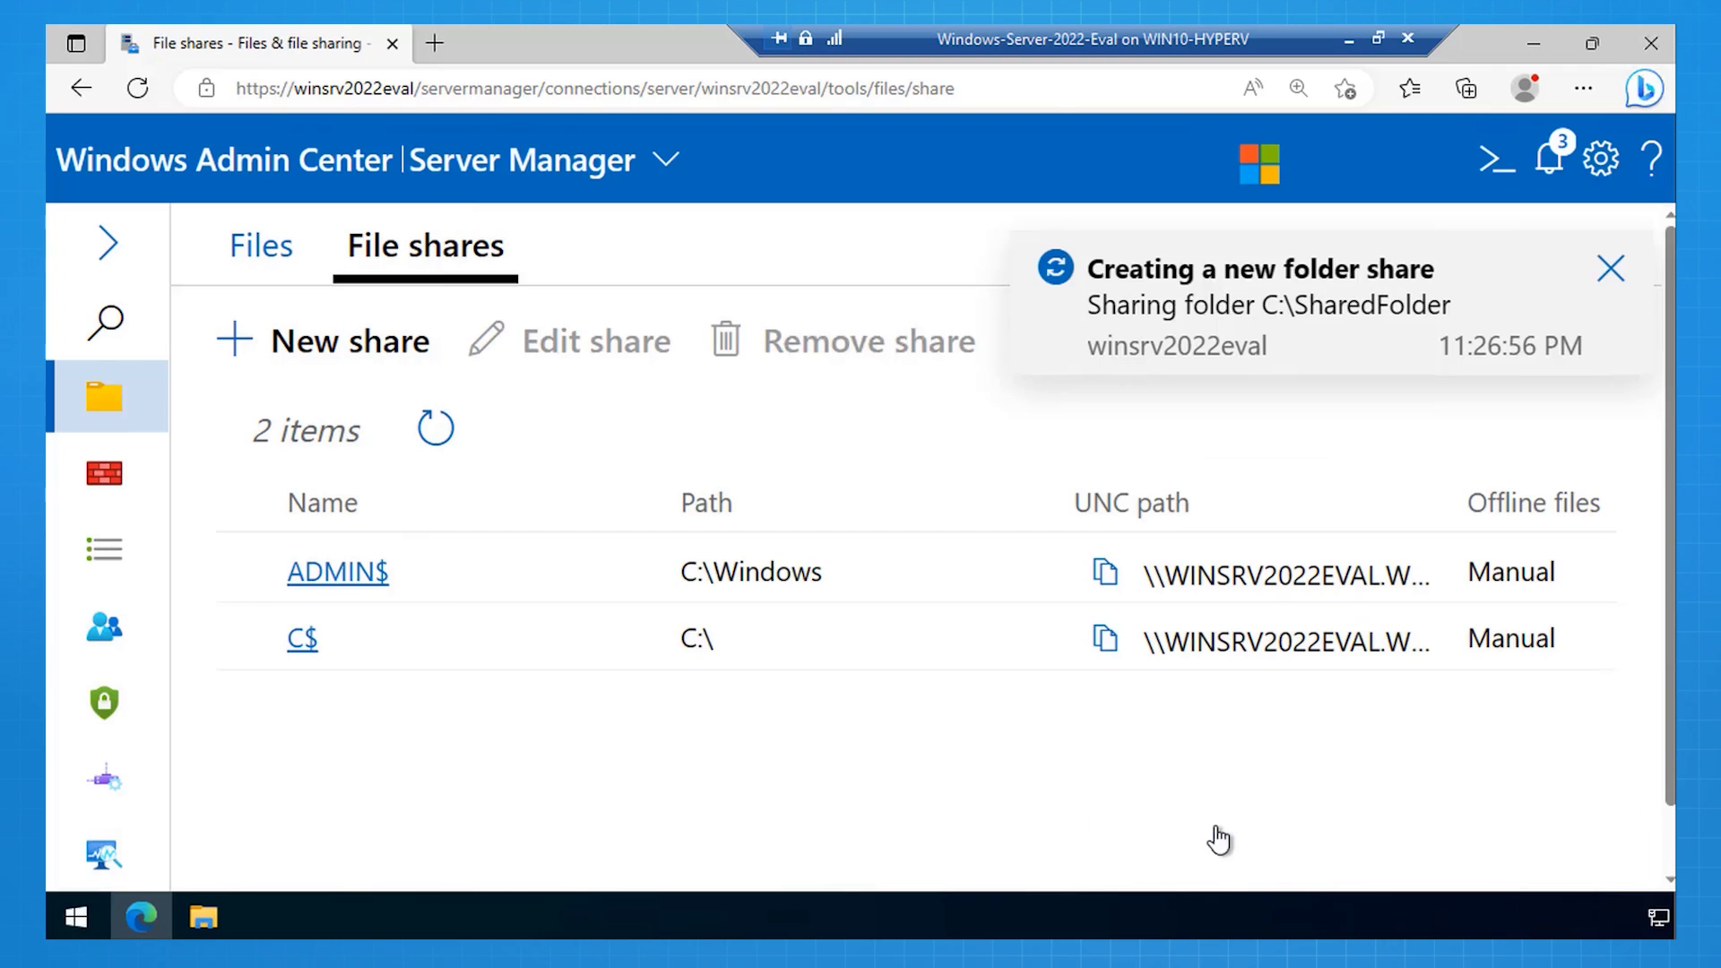
pyautogui.click(213, 922)
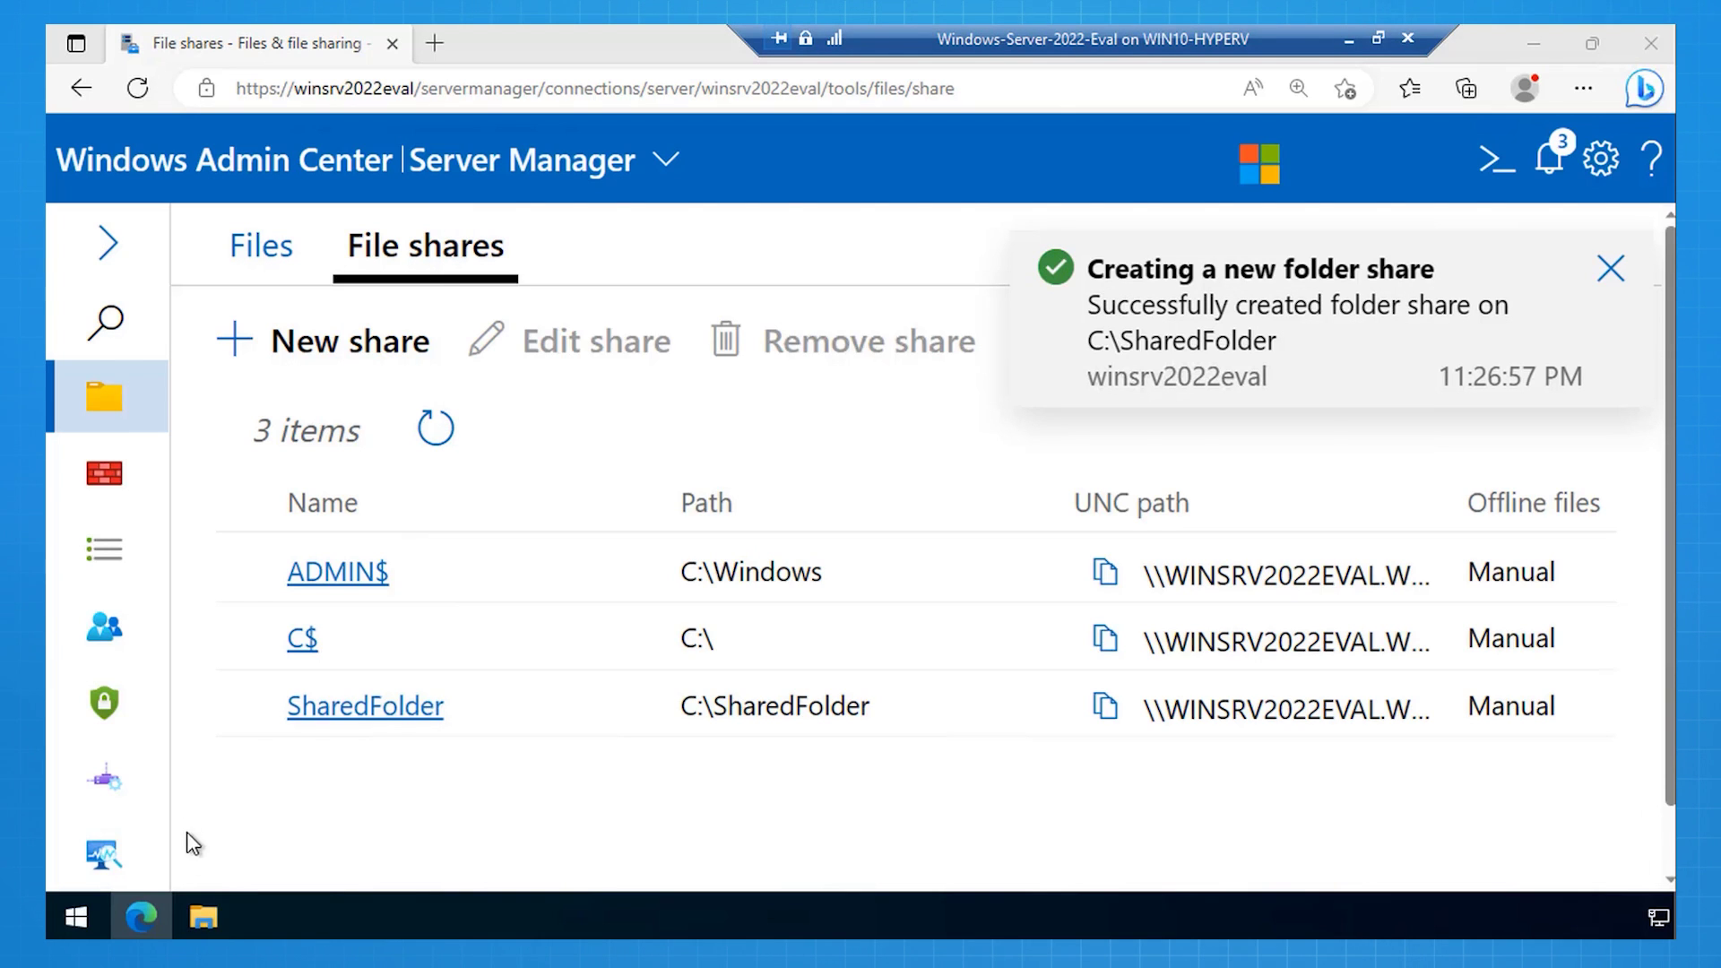
# Step: Browse to \\localhost in File Explorer to confirm the SharedFolder network share
pyautogui.click(201, 920)
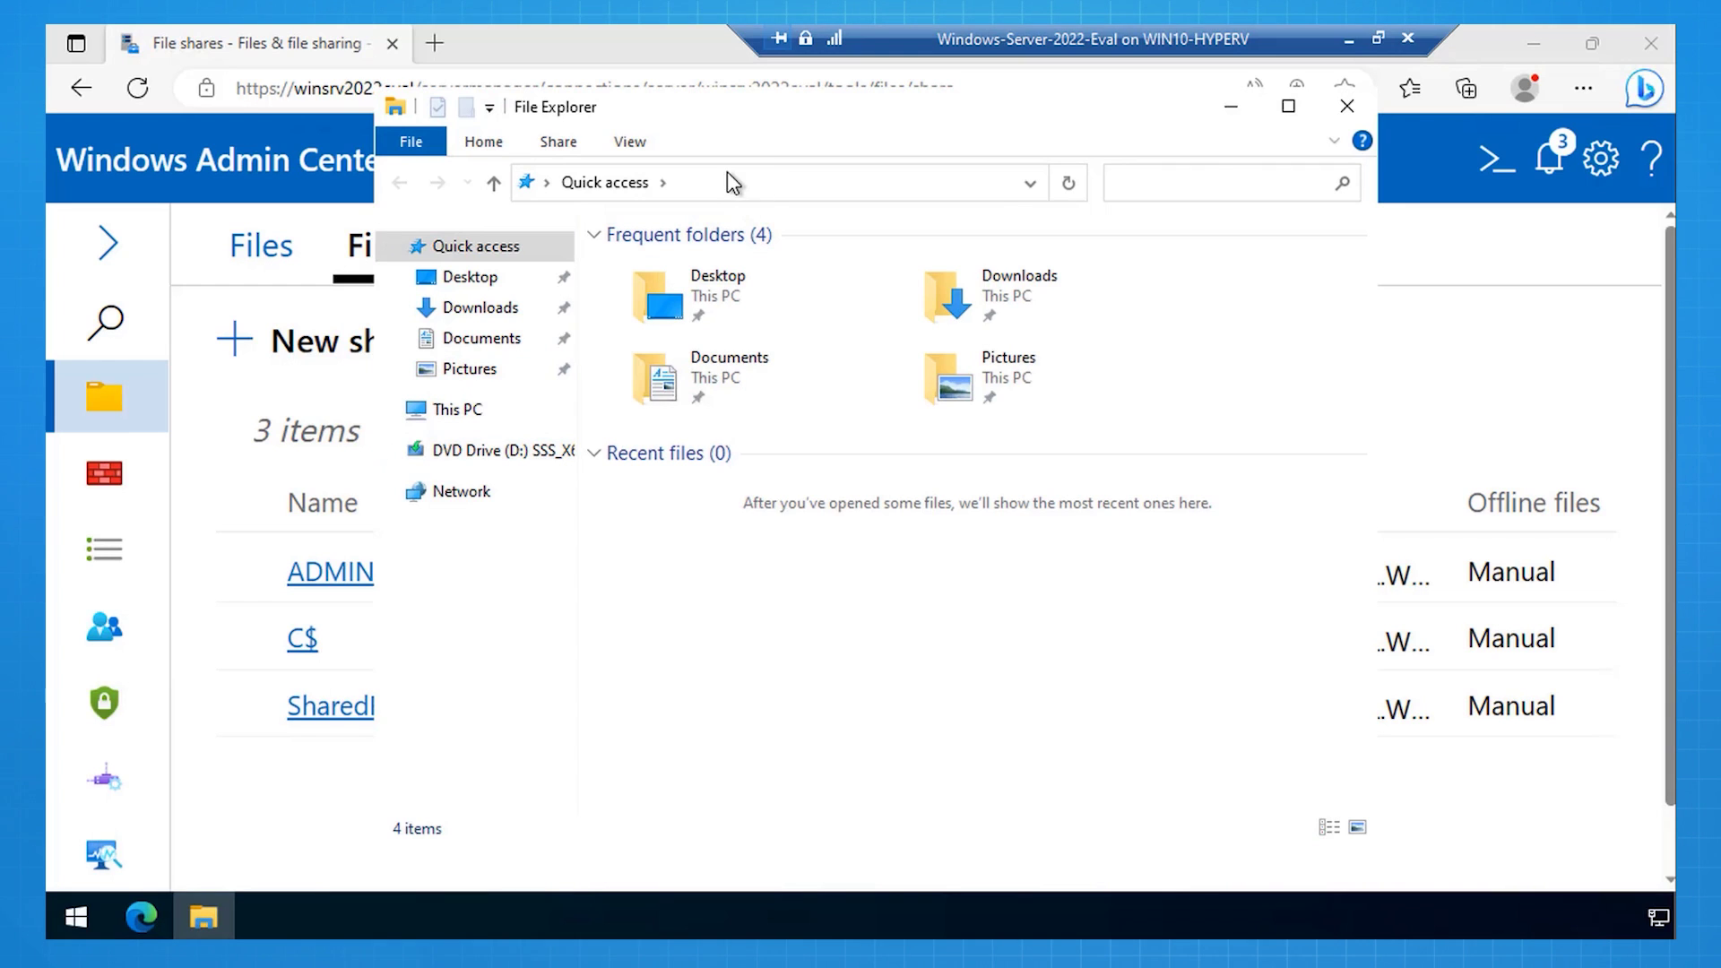
pyautogui.click(708, 184)
pyautogui.write('\\\\localhost')
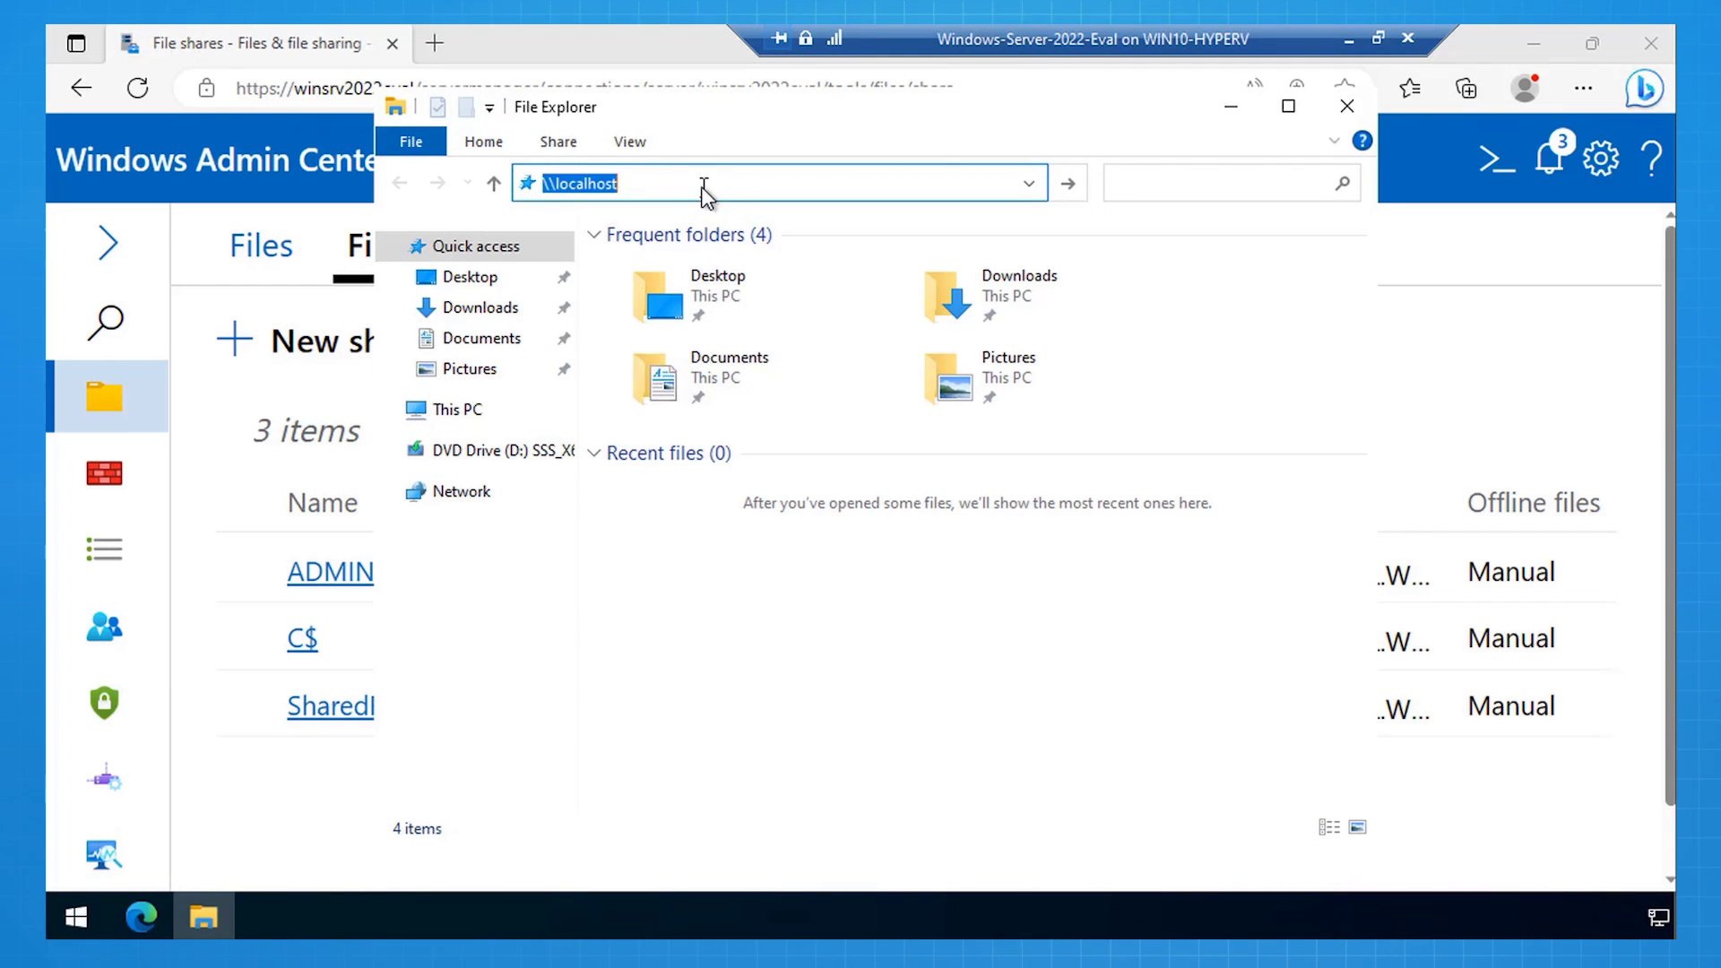
pyautogui.press('Return')
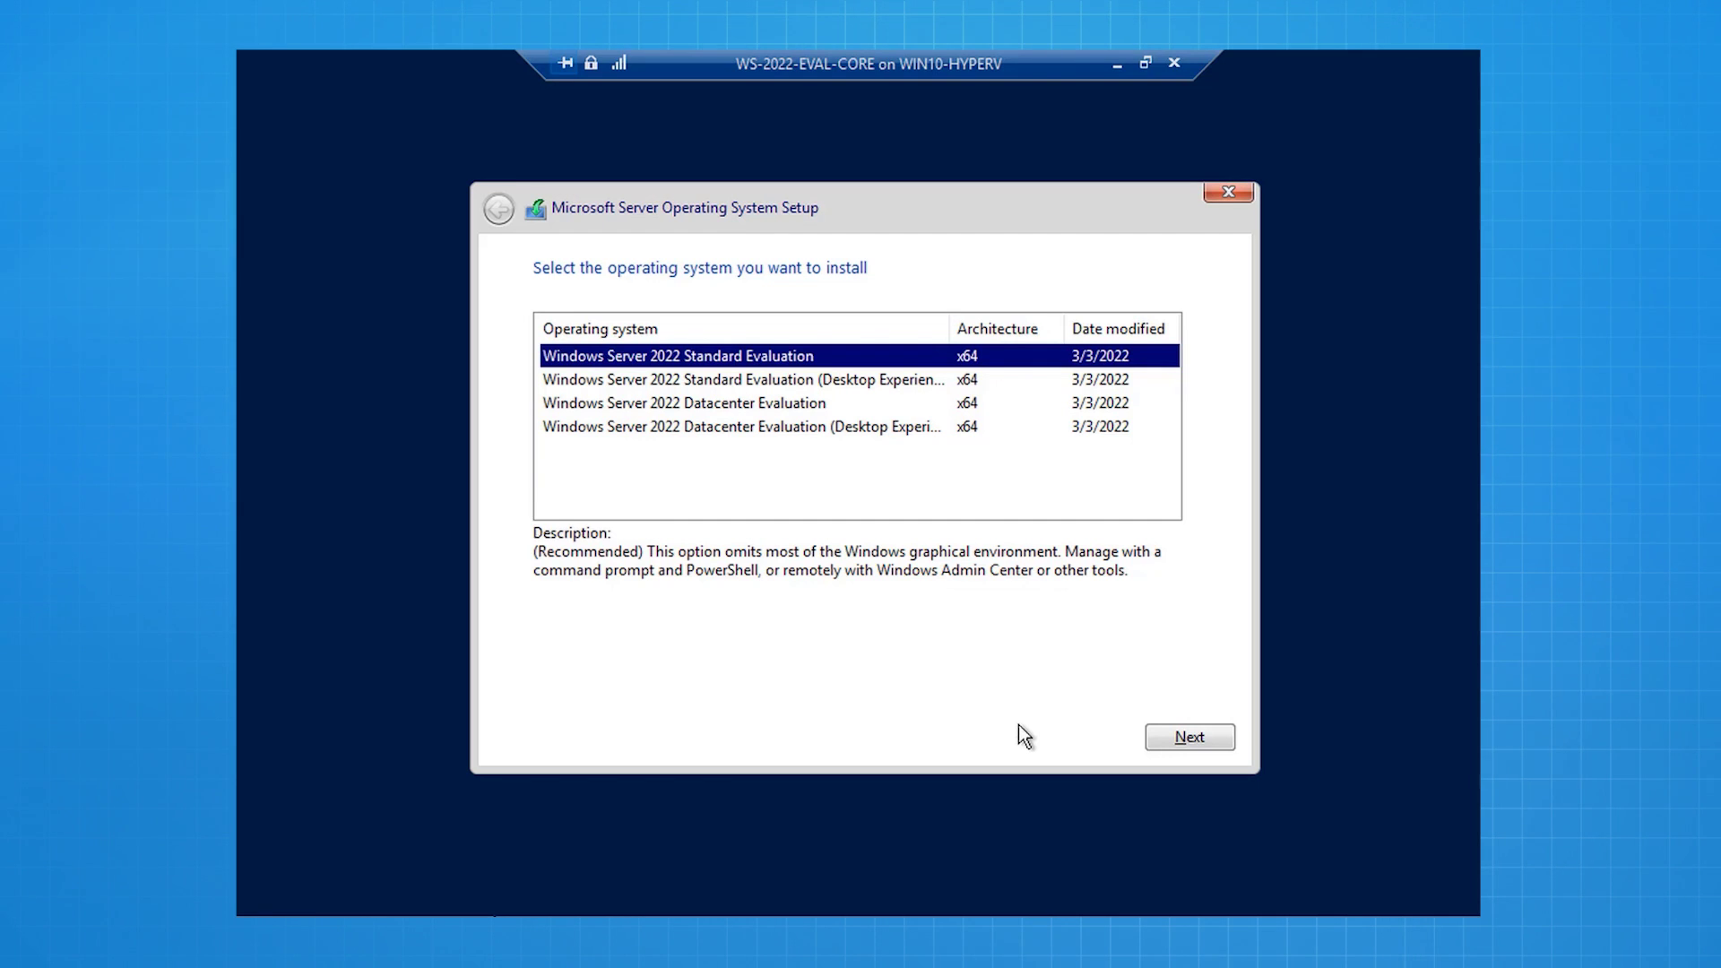
# Step: Choose Standard Evaluation, accept the license, and custom-install onto Drive 0's unallocated space
pyautogui.click(1174, 749)
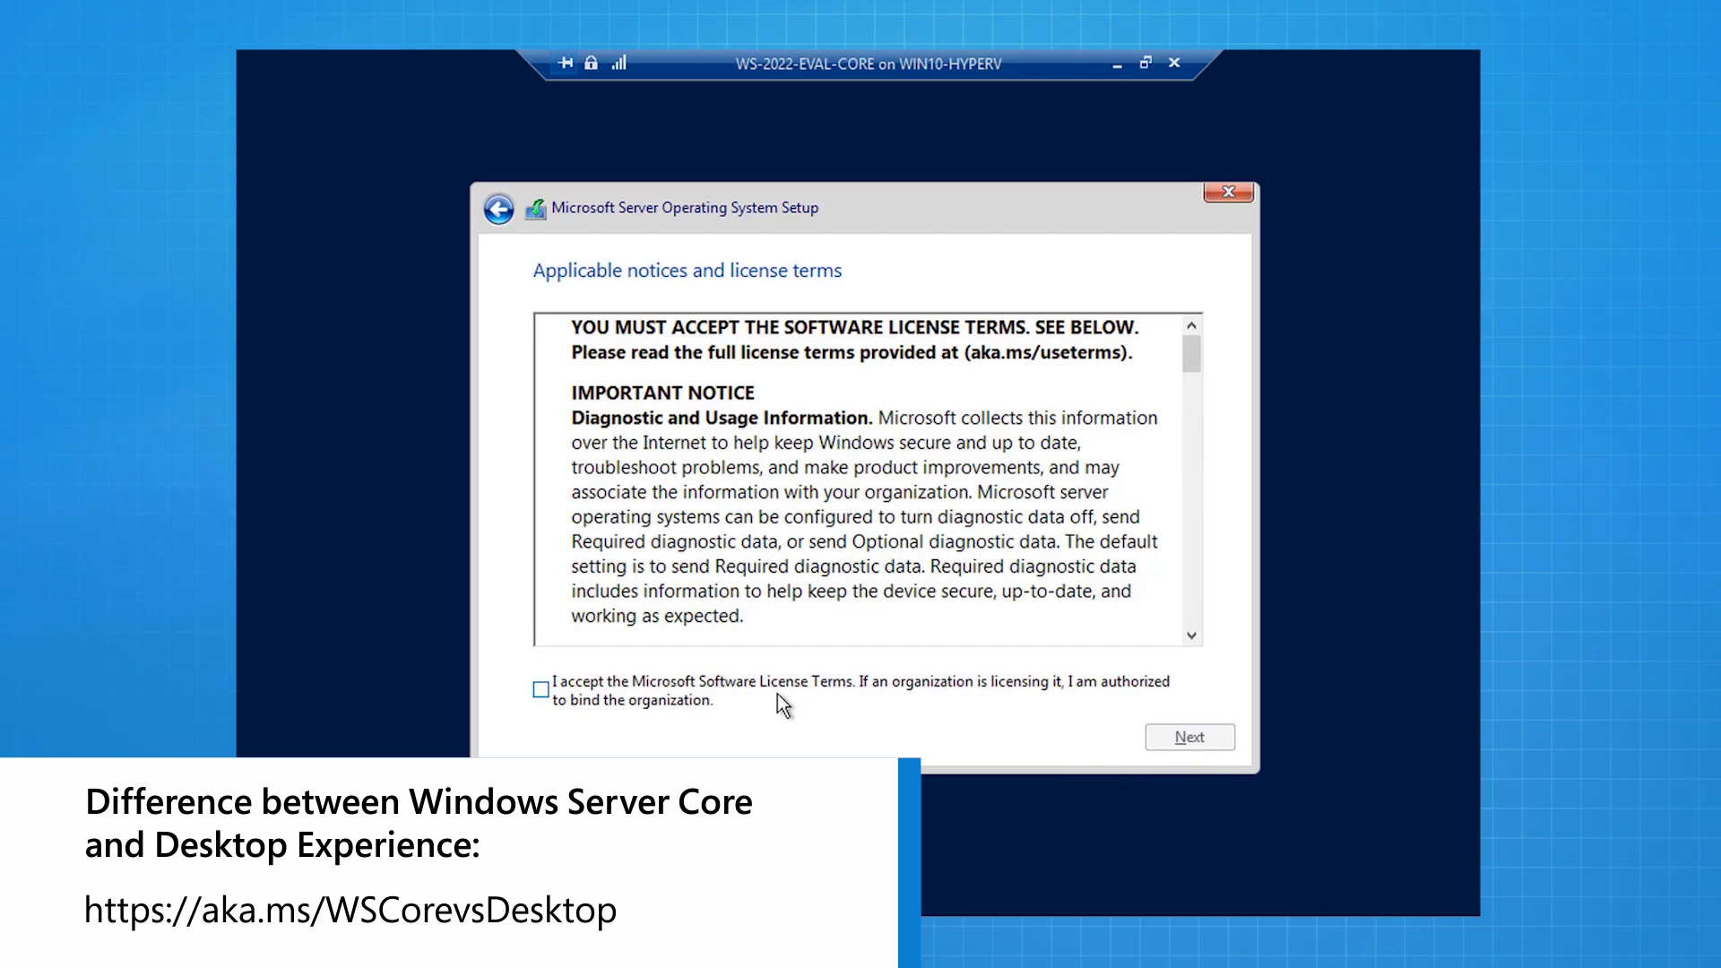
pyautogui.click(777, 694)
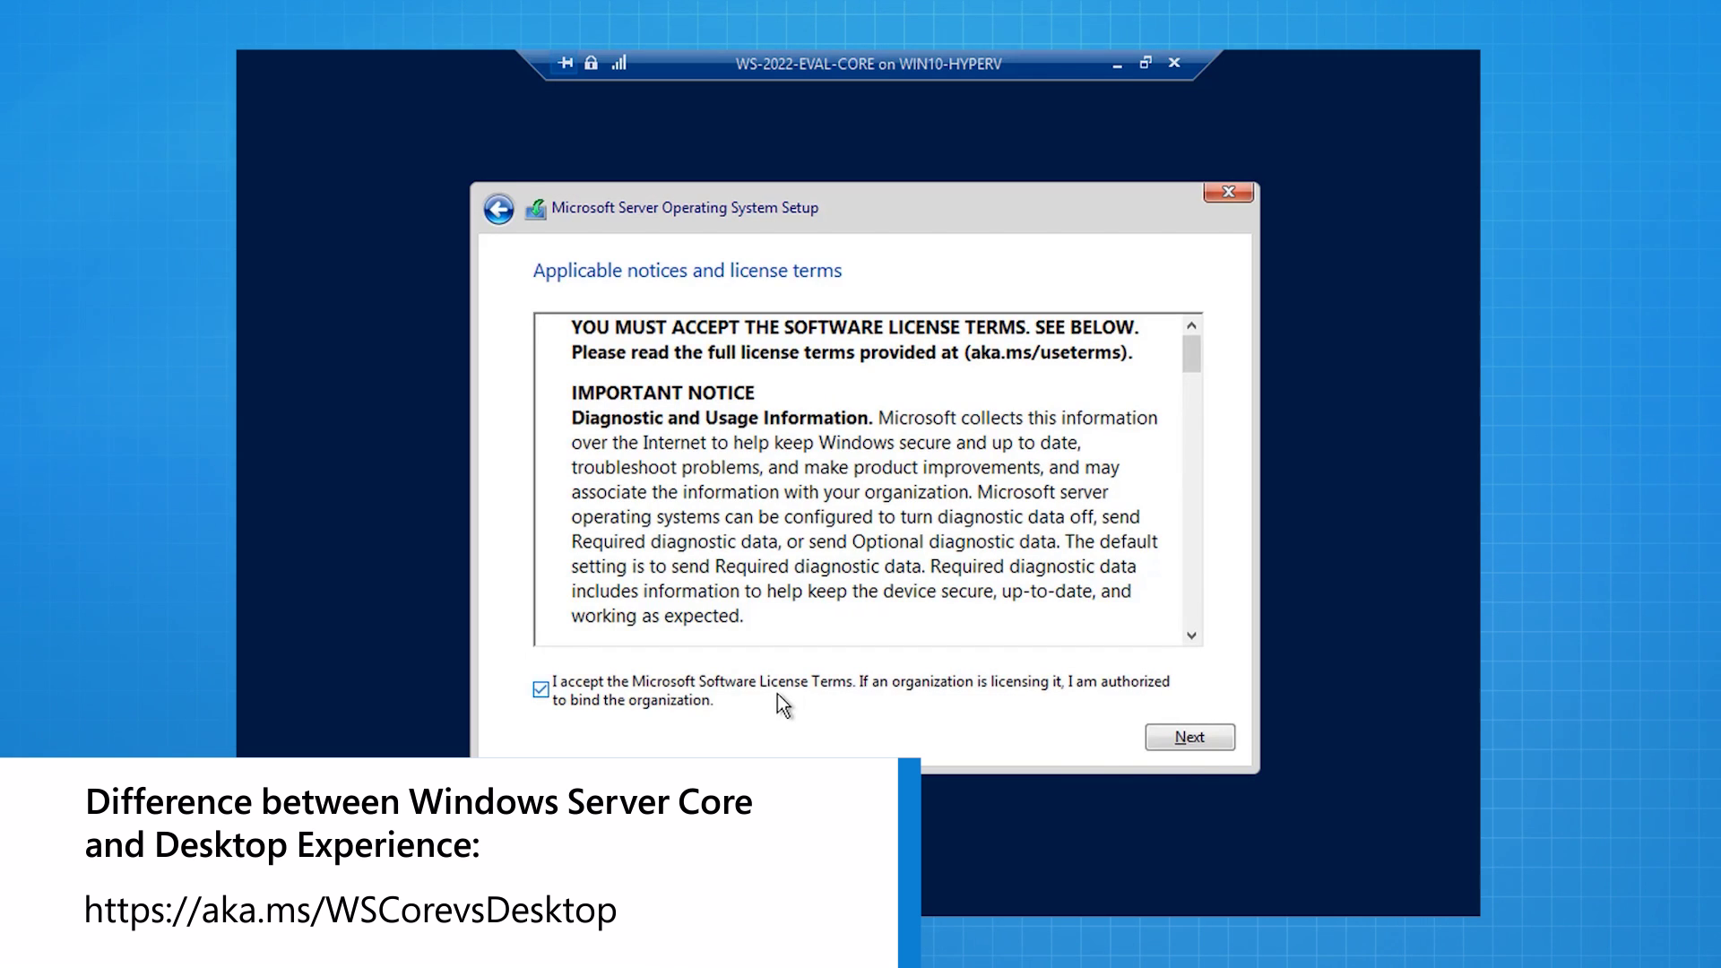
pyautogui.click(1194, 730)
pyautogui.click(898, 556)
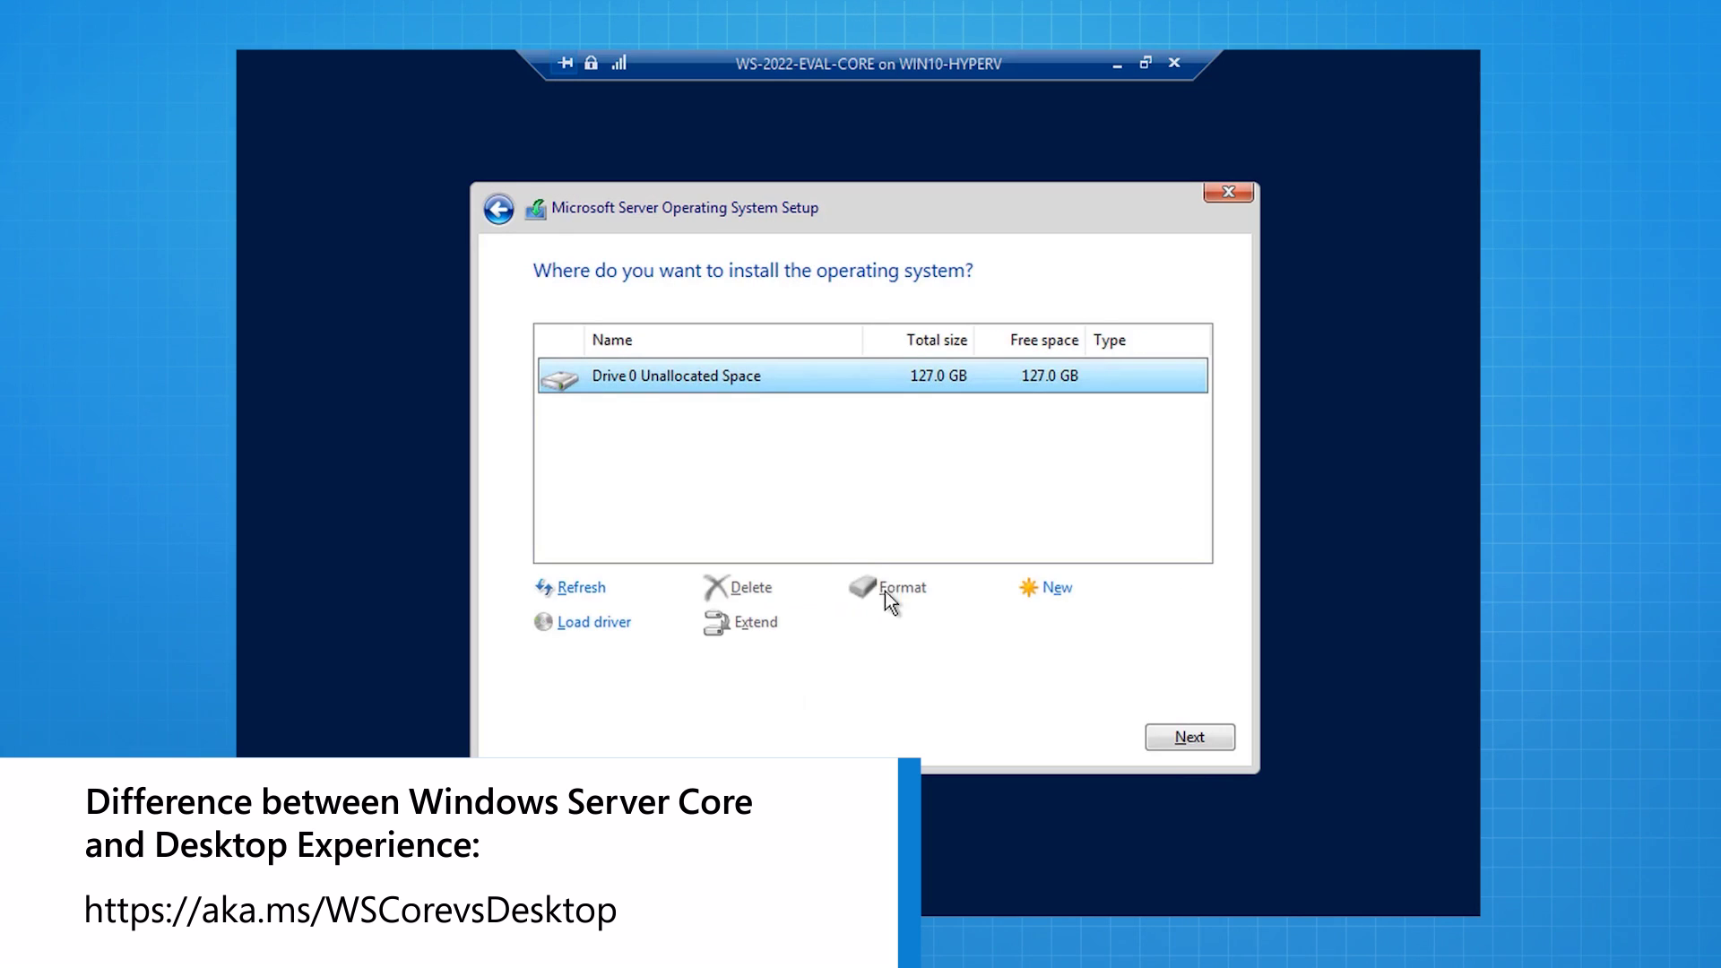
pyautogui.click(1186, 744)
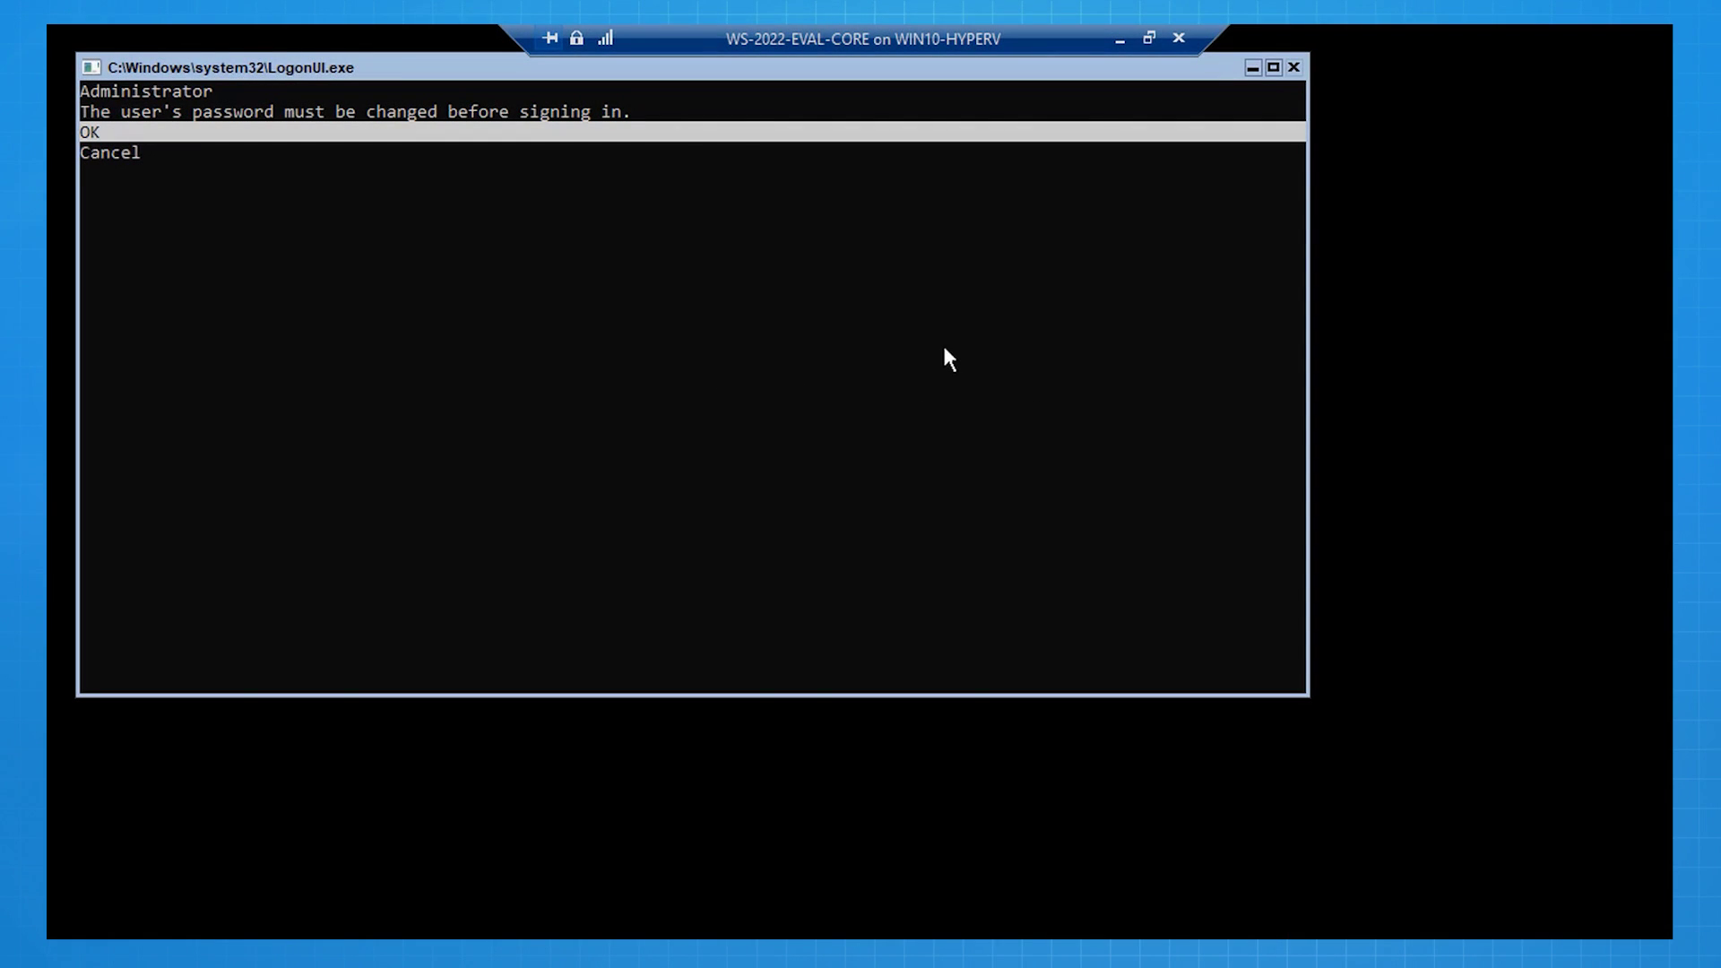
# Step: Enter and confirm a new Administrator password at first sign-in on WS-2022-EVAL-CORE
pyautogui.click(945, 348)
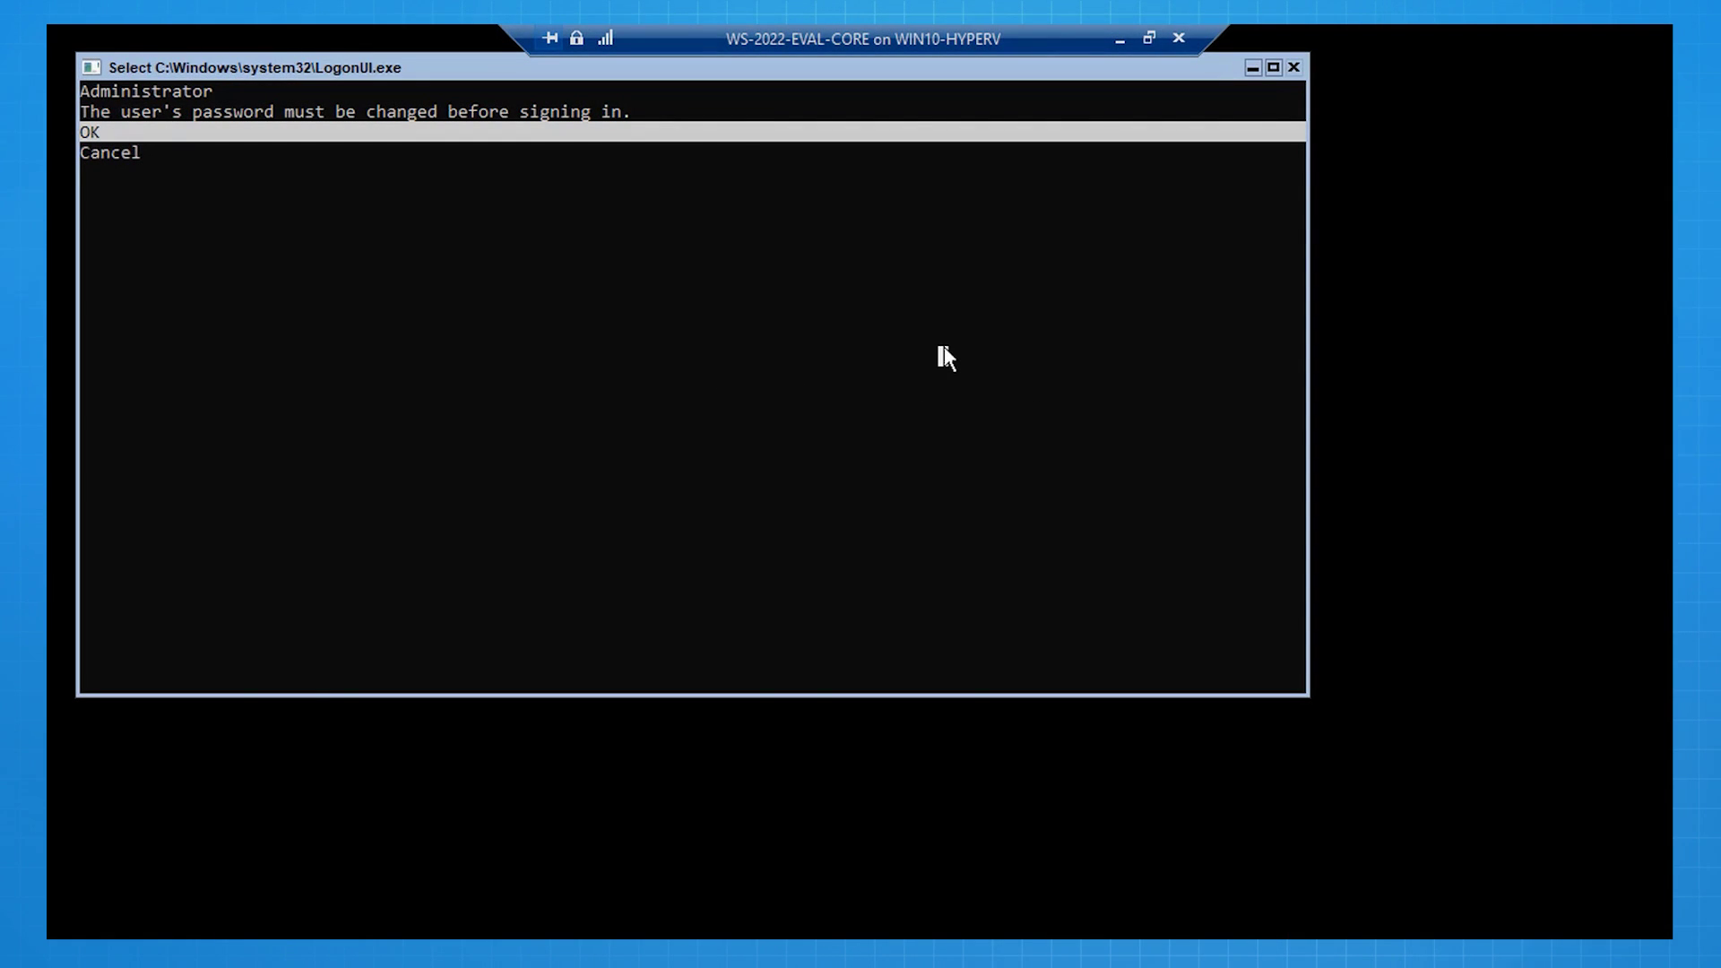
pyautogui.press('Escape')
pyautogui.press('Return')
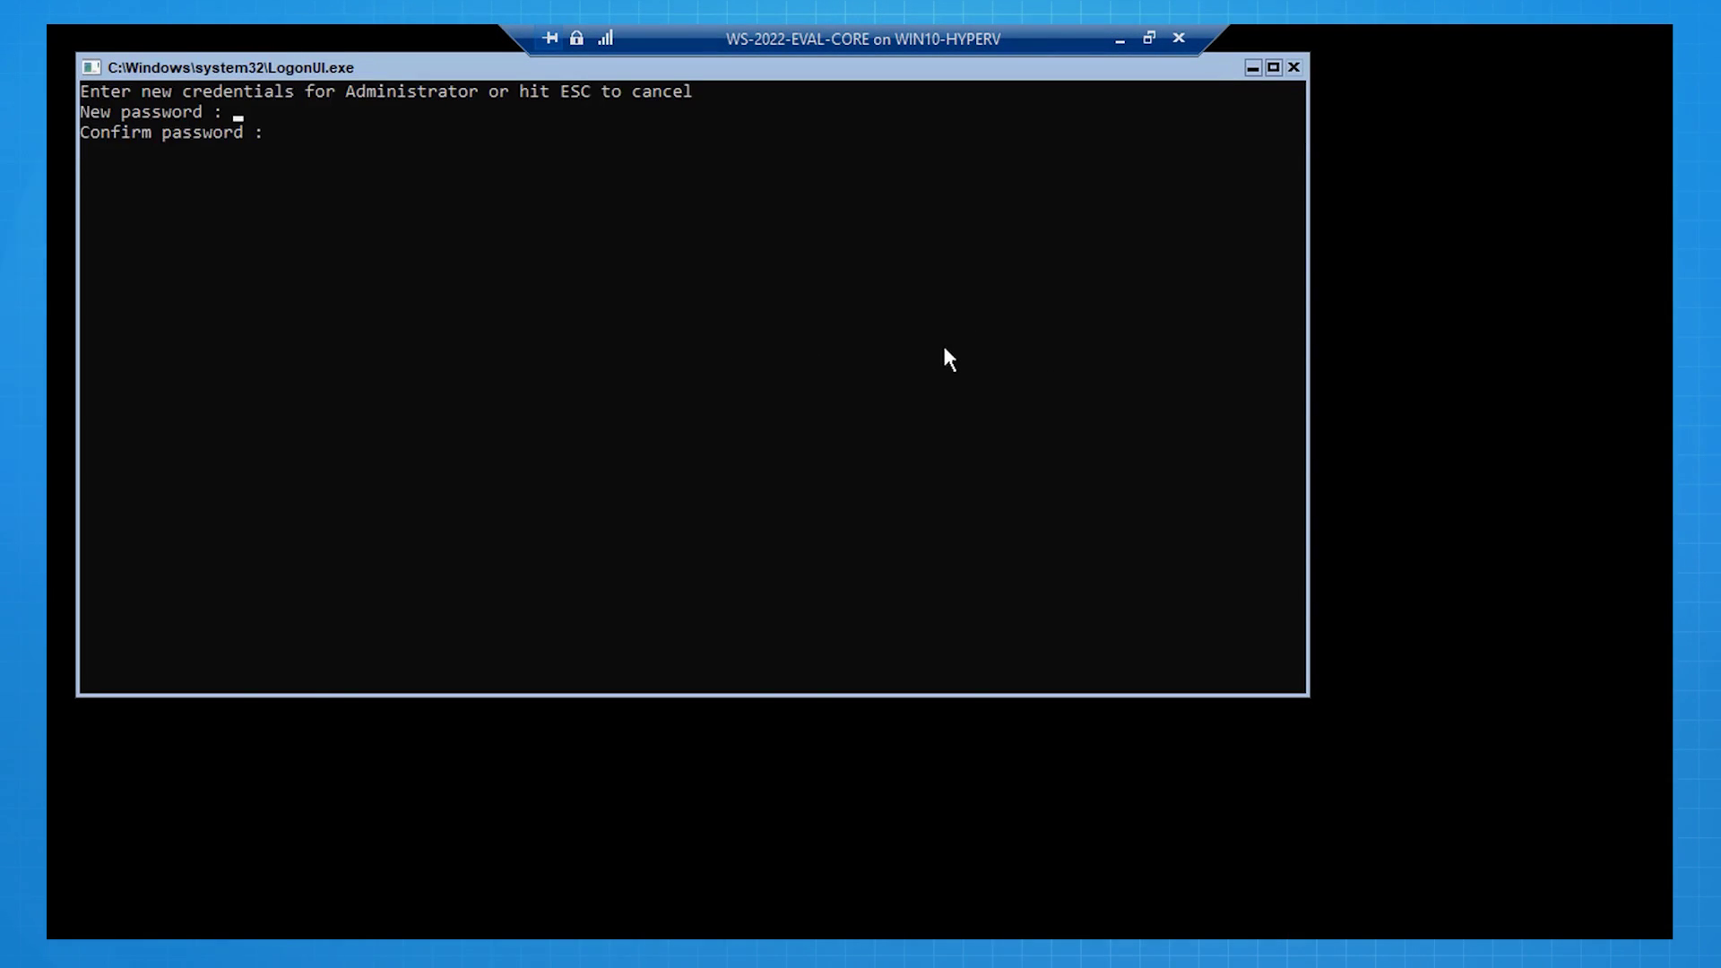
pyautogui.write('******************')
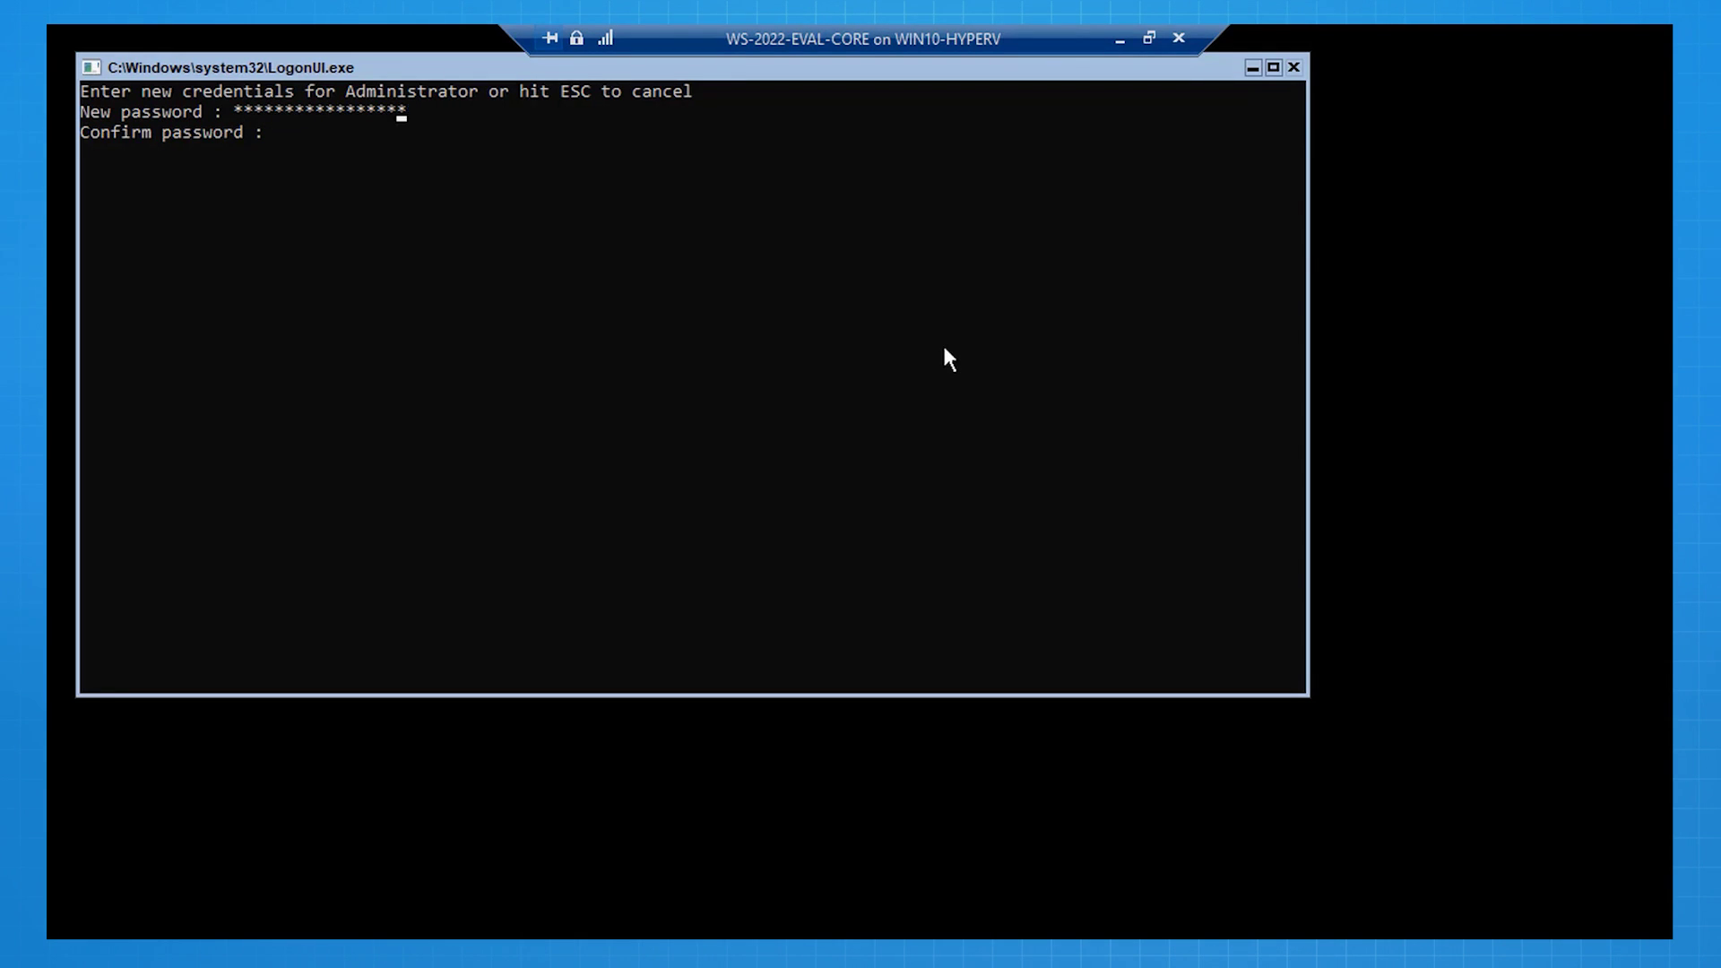
pyautogui.write('******************')
pyautogui.press('Return')
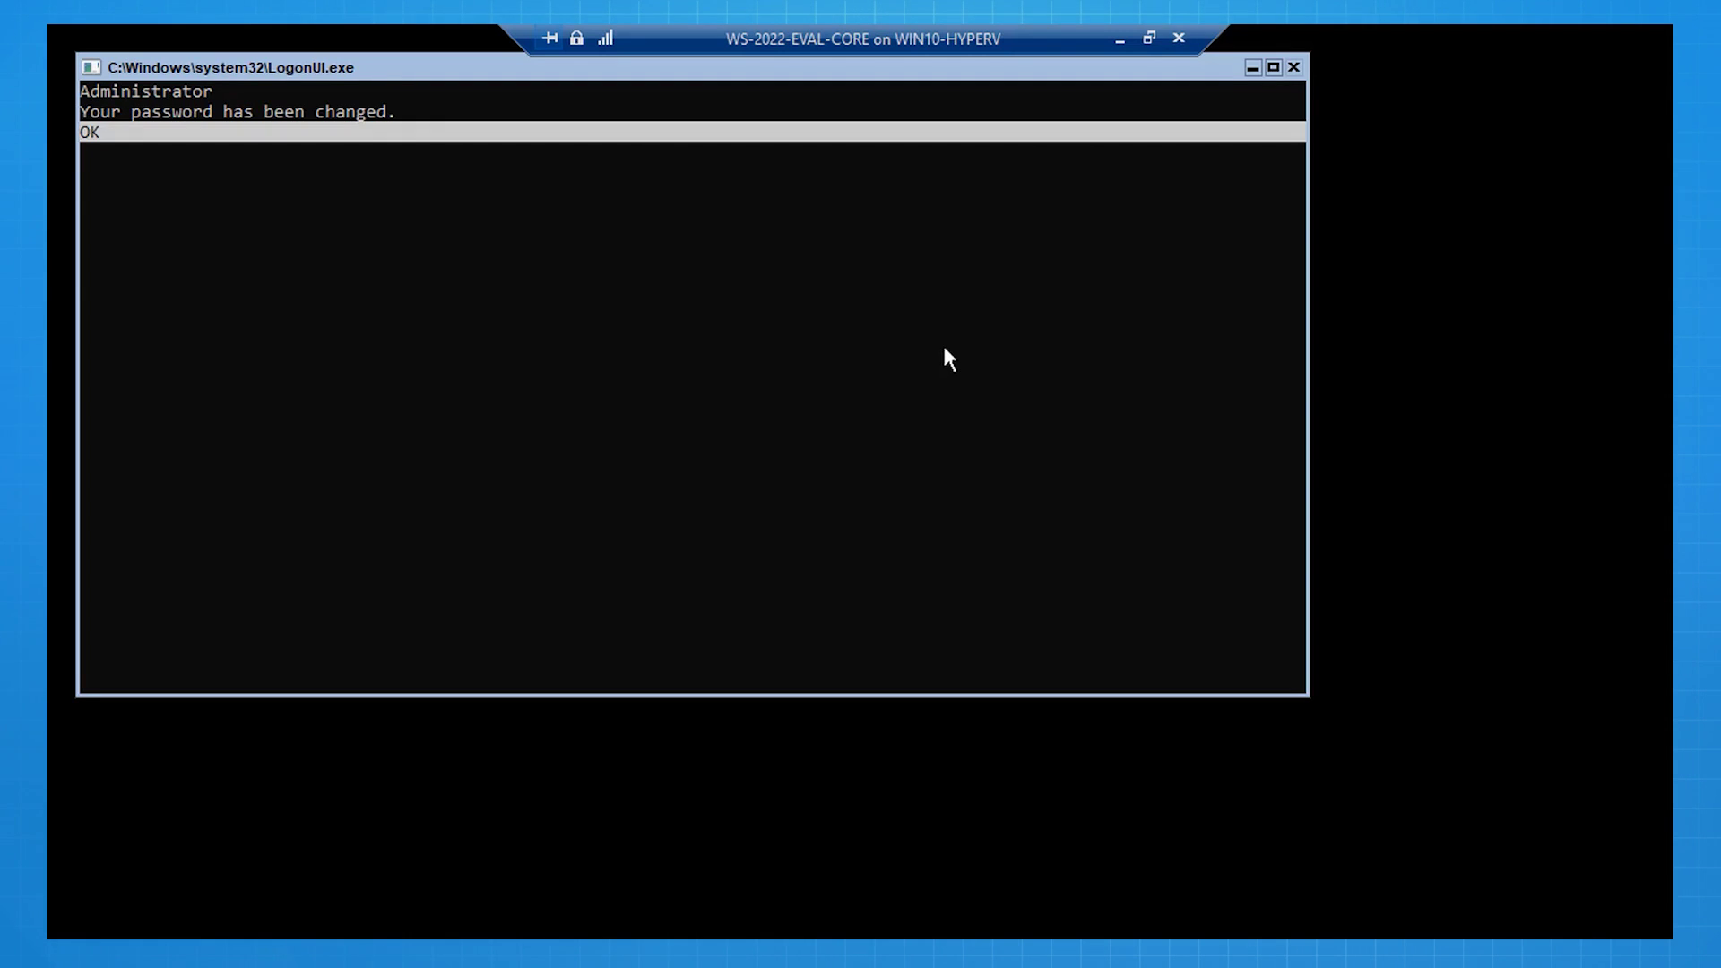
pyautogui.press('Return')
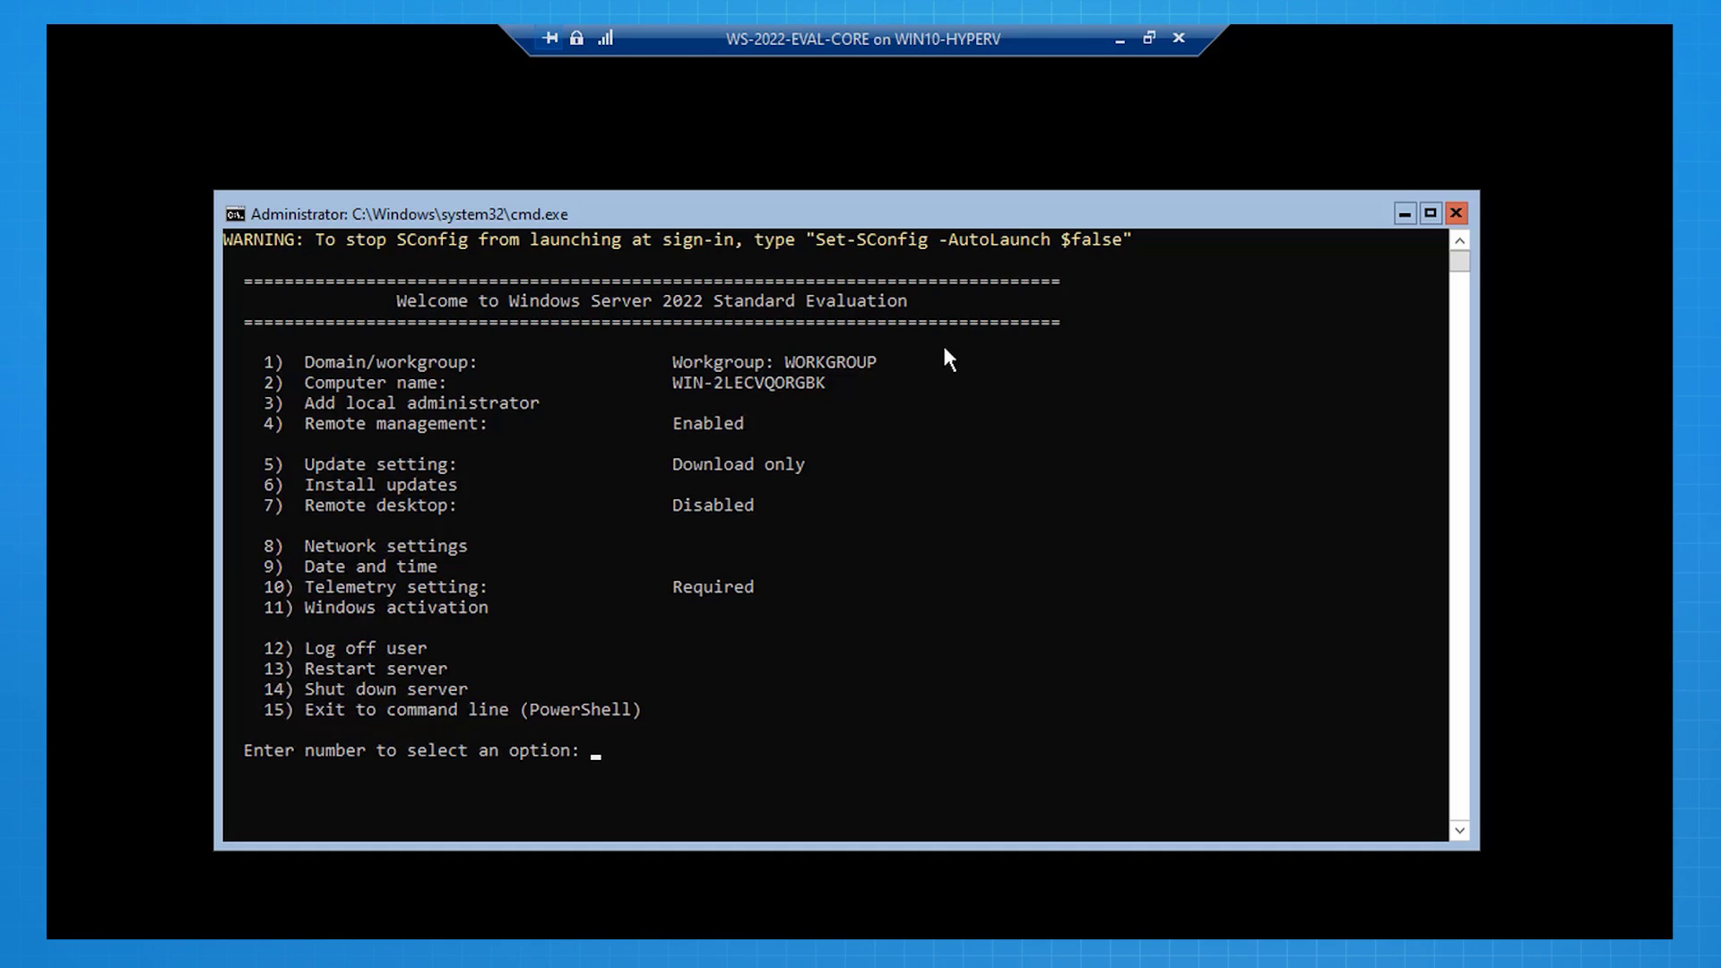
# Step: Give adapter 1 static IP 172.16.0.50, mask 255.255.255.0, gateway 172.16.0.1
pyautogui.write('8')
pyautogui.press('Return')
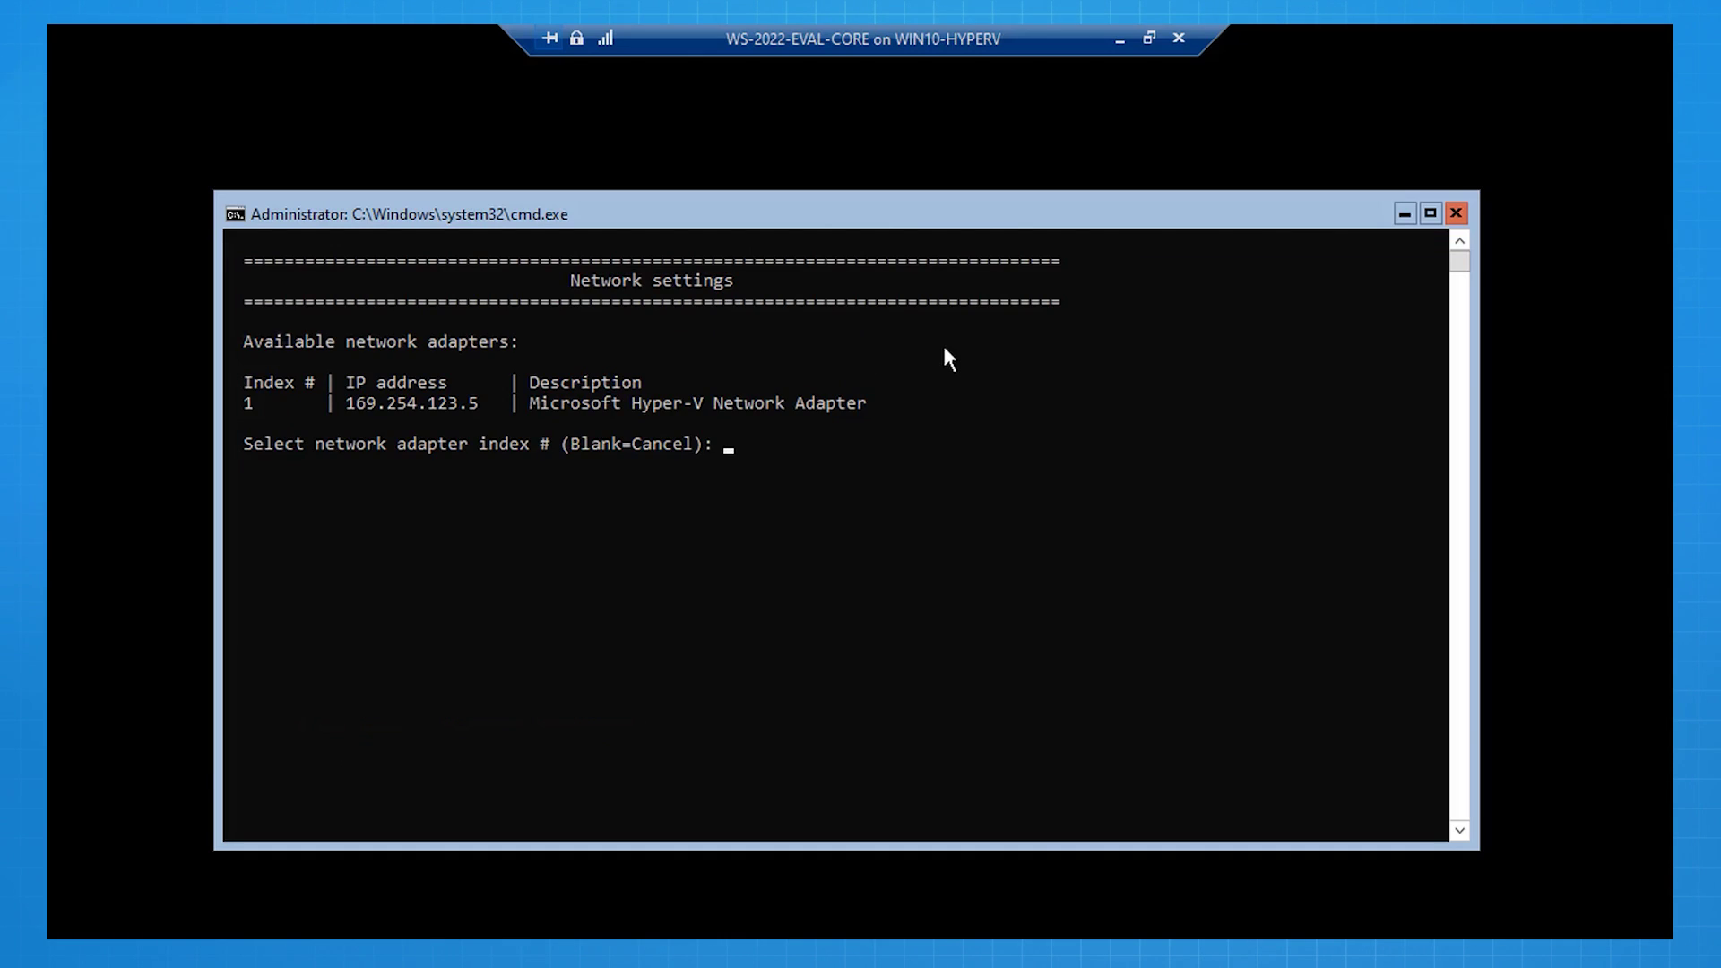
pyautogui.write('1')
pyautogui.press('Return')
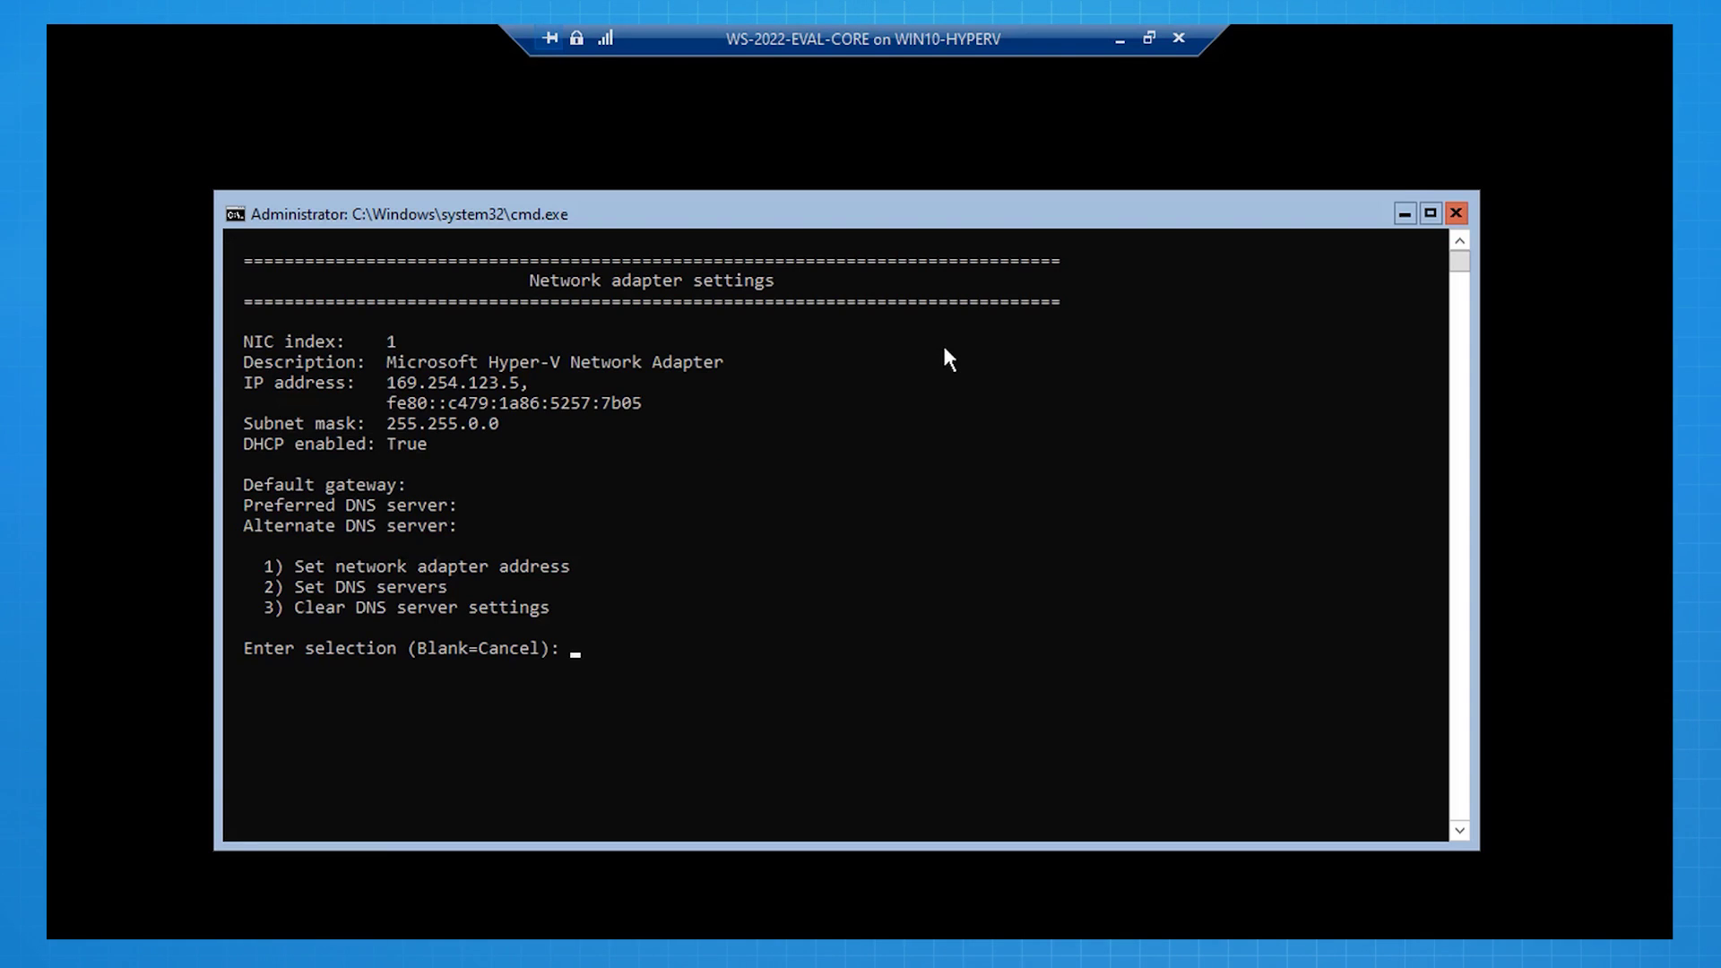
pyautogui.write('1')
pyautogui.press('Return')
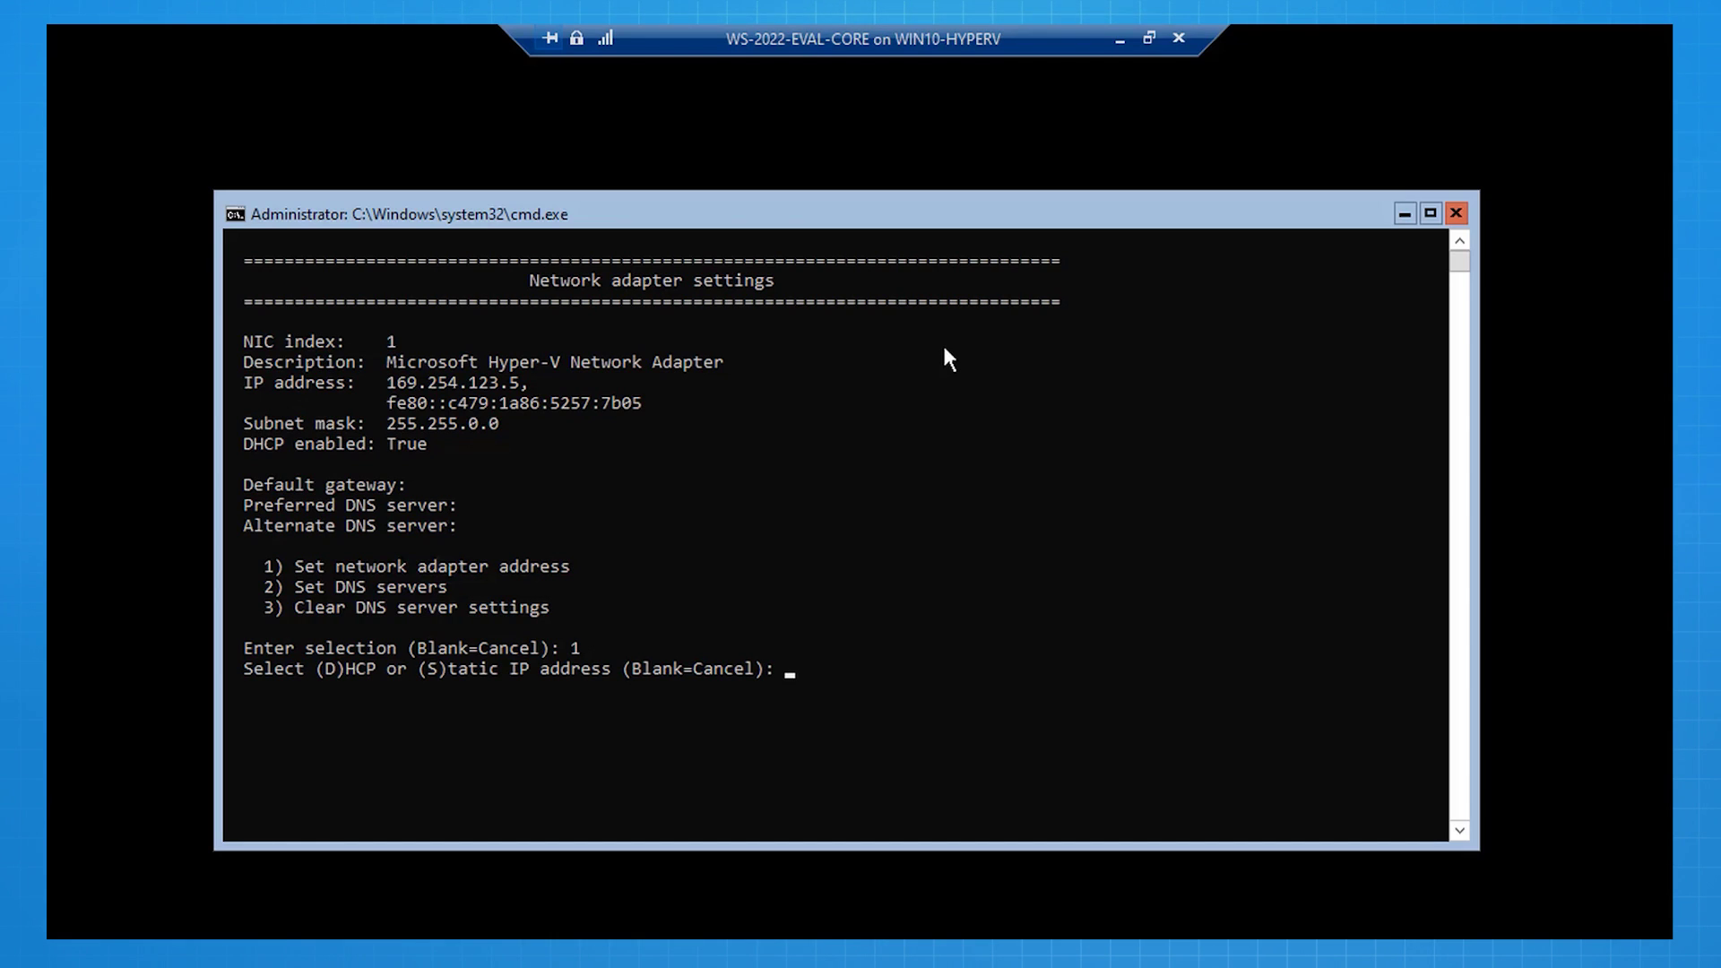
pyautogui.write('s')
pyautogui.press('Return')
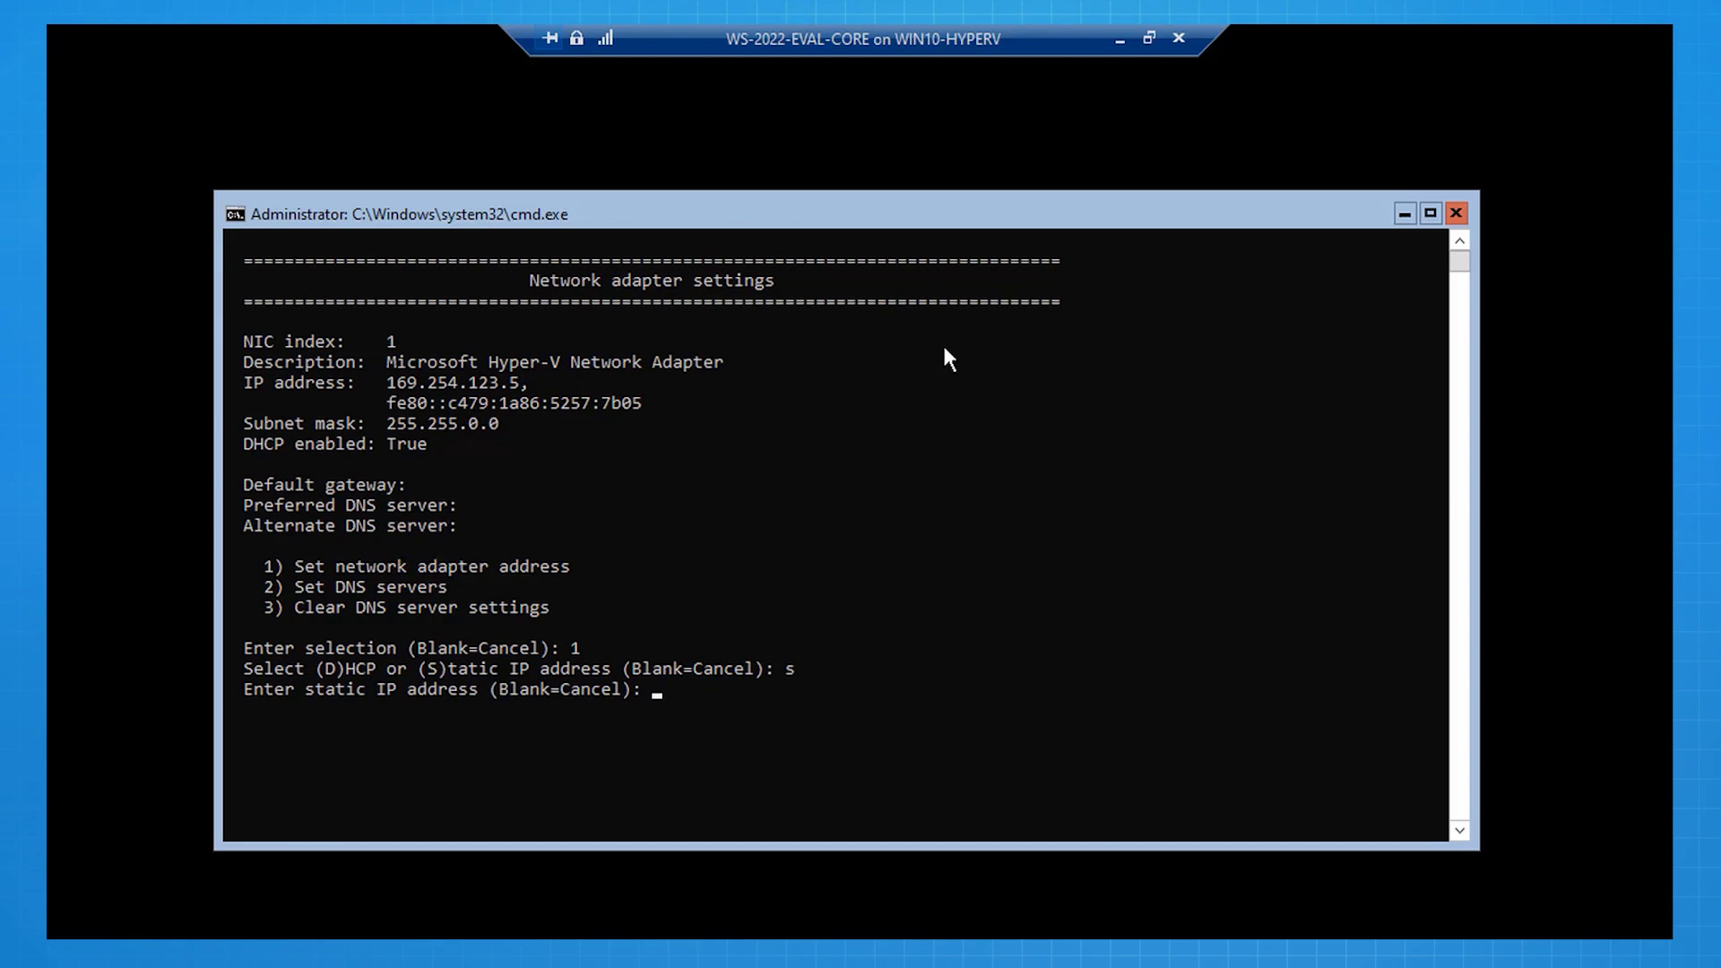
pyautogui.write('172.16.0.50')
pyautogui.press('Return')
pyautogui.write('255.255.255.0')
pyautogui.press('Return')
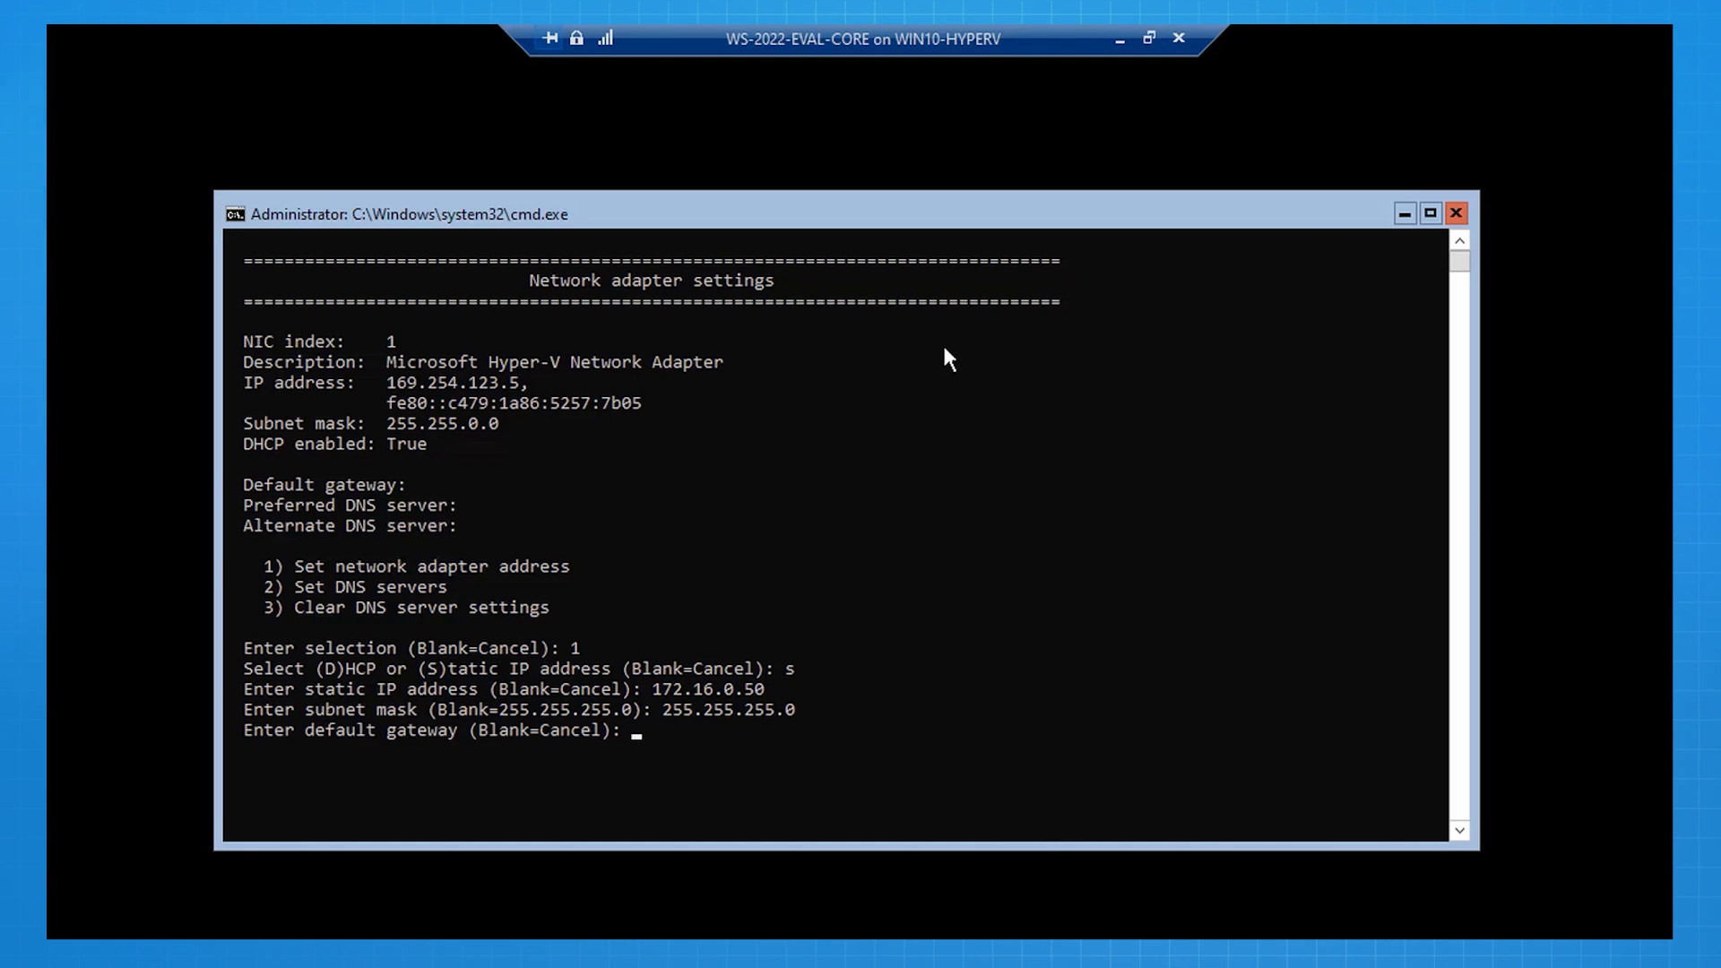
pyautogui.write('172.16.0.1')
pyautogui.press('Return')
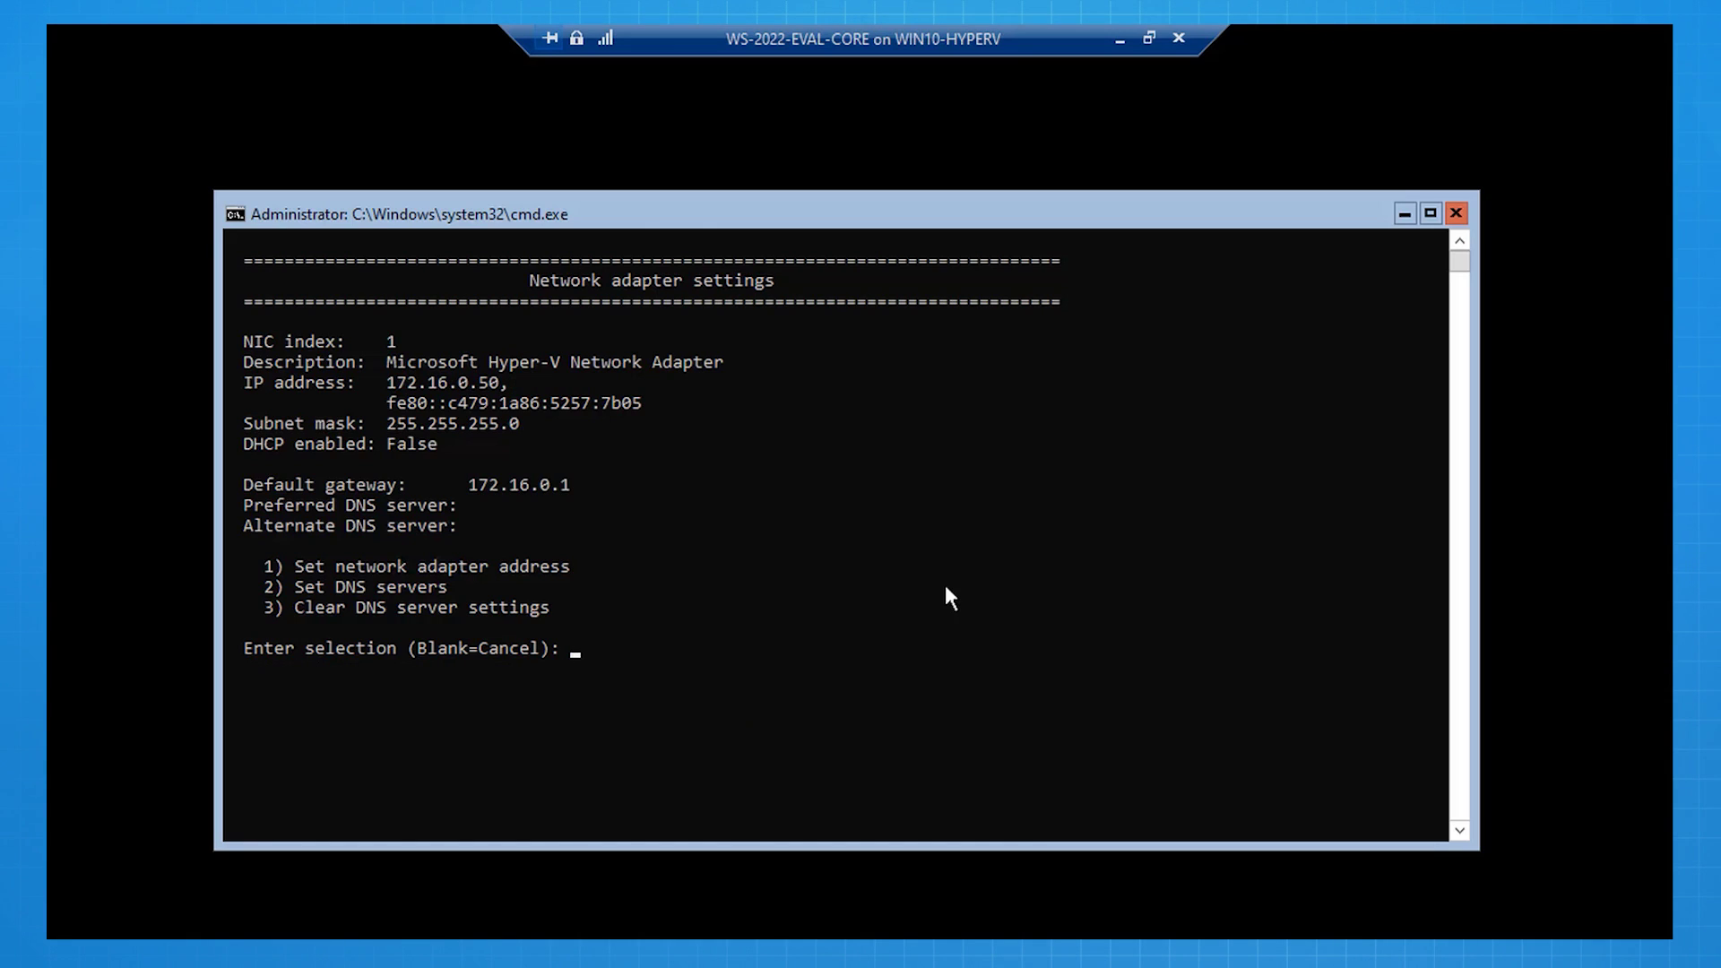
# Step: Set DNS servers to 1.1.1.1 (preferred) and 8.8.8.8 (alternate)
pyautogui.write('2')
pyautogui.press('Return')
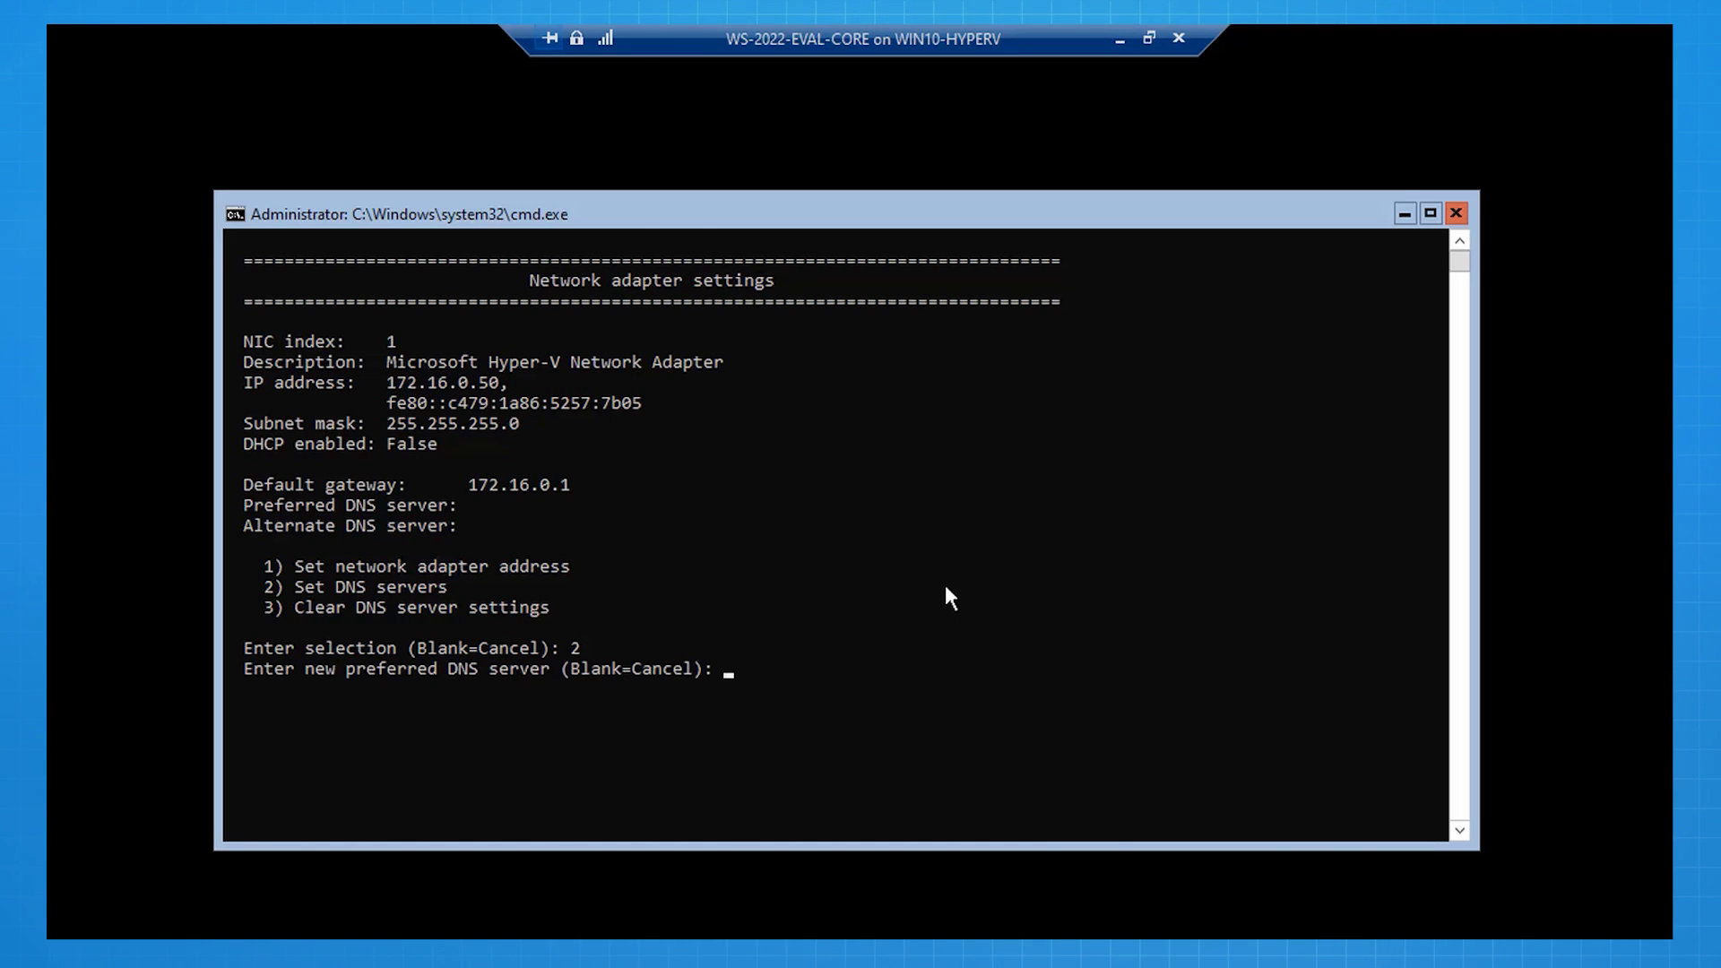
pyautogui.write('1.1.1.1')
pyautogui.press('Return')
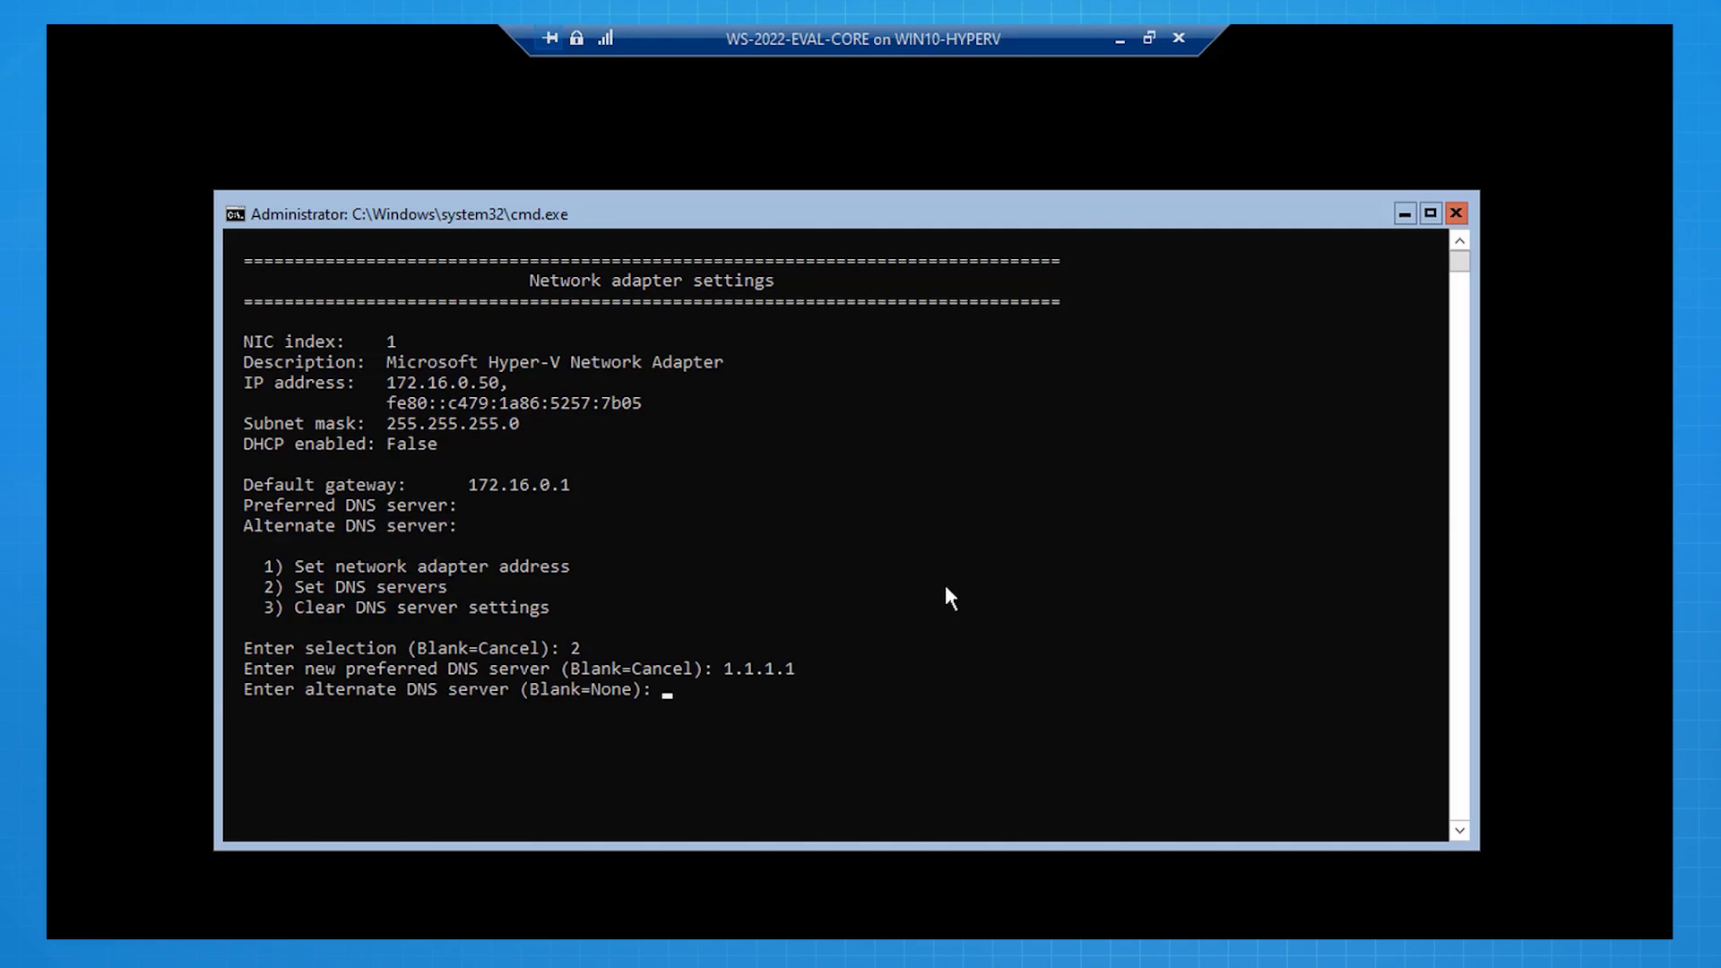
pyautogui.write('8.8.8.8')
pyautogui.press('Return')
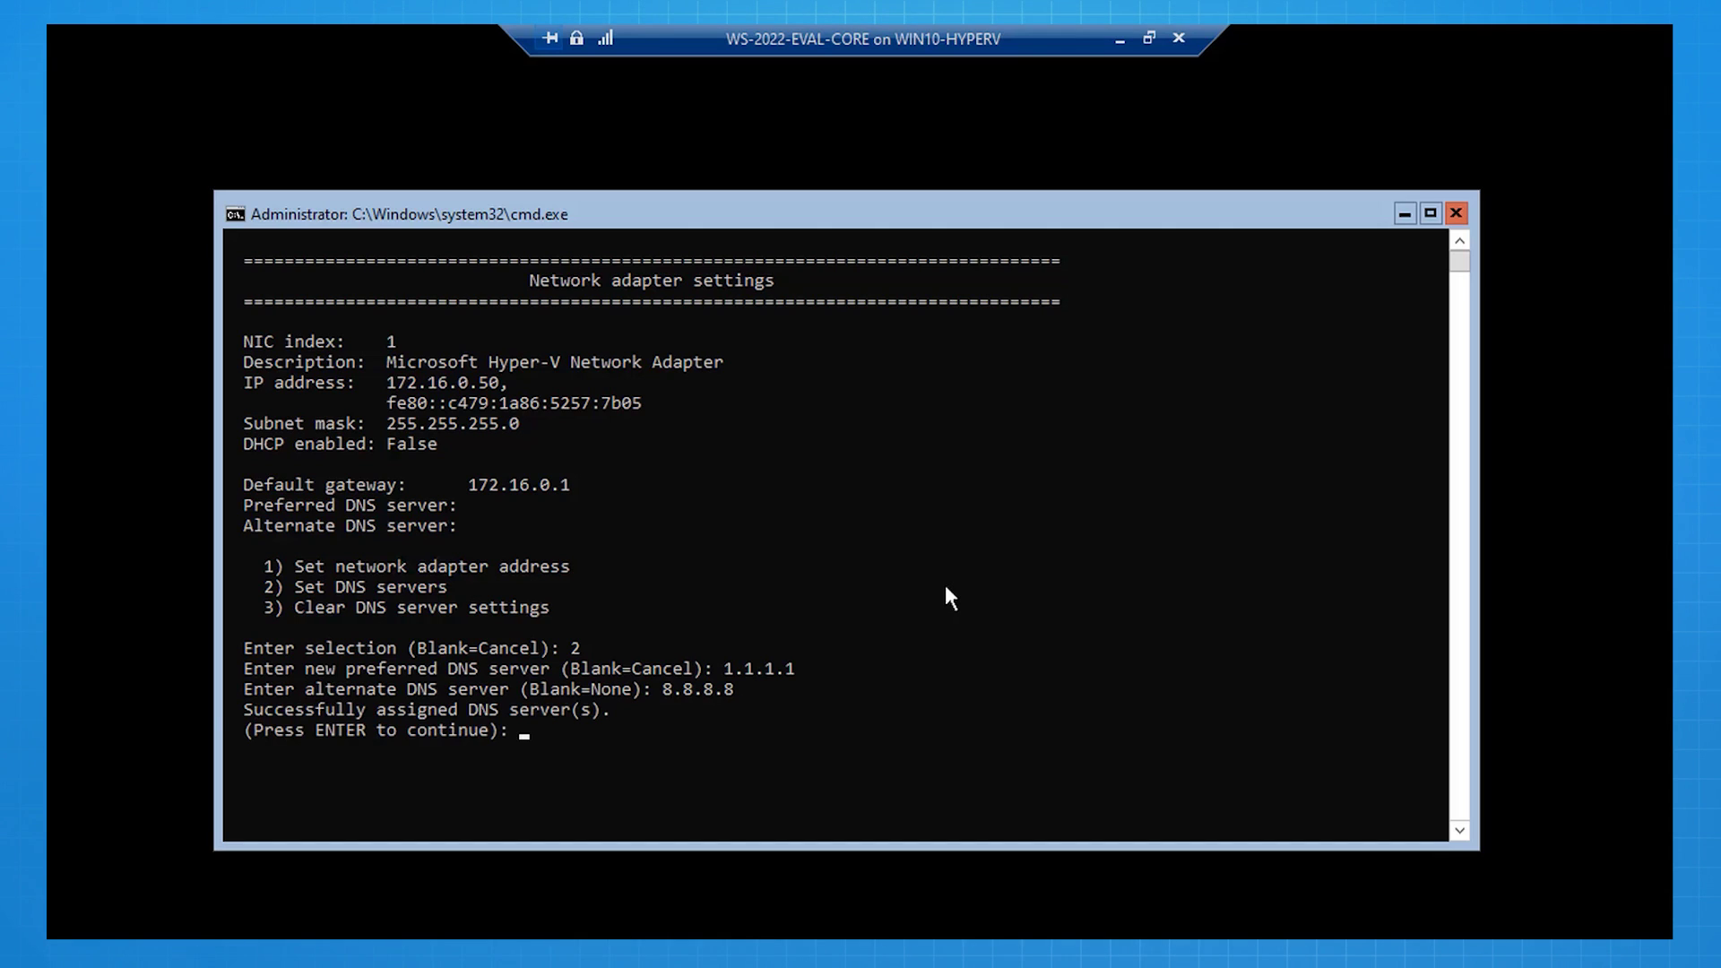
# Step: Rename the server to WS-2022-EVAL-CORE in SConfig, accepting NetBIOS truncation and the restart
pyautogui.press('Return')
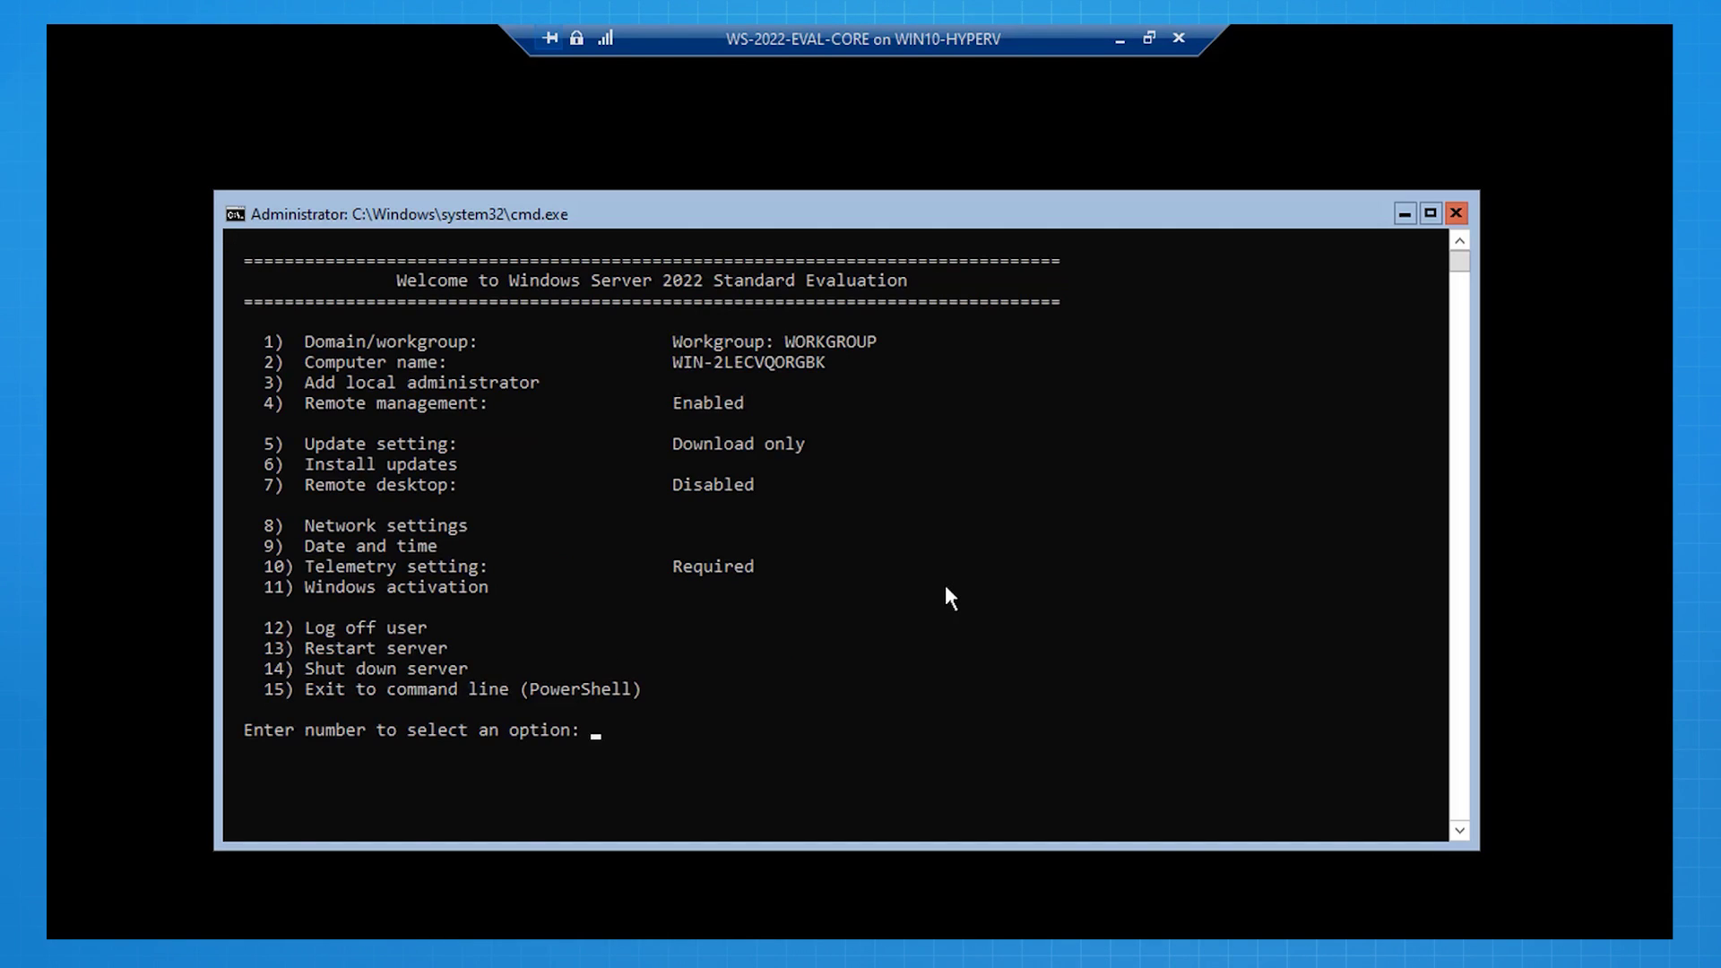
pyautogui.write('2')
pyautogui.press('Return')
pyautogui.write('WS')
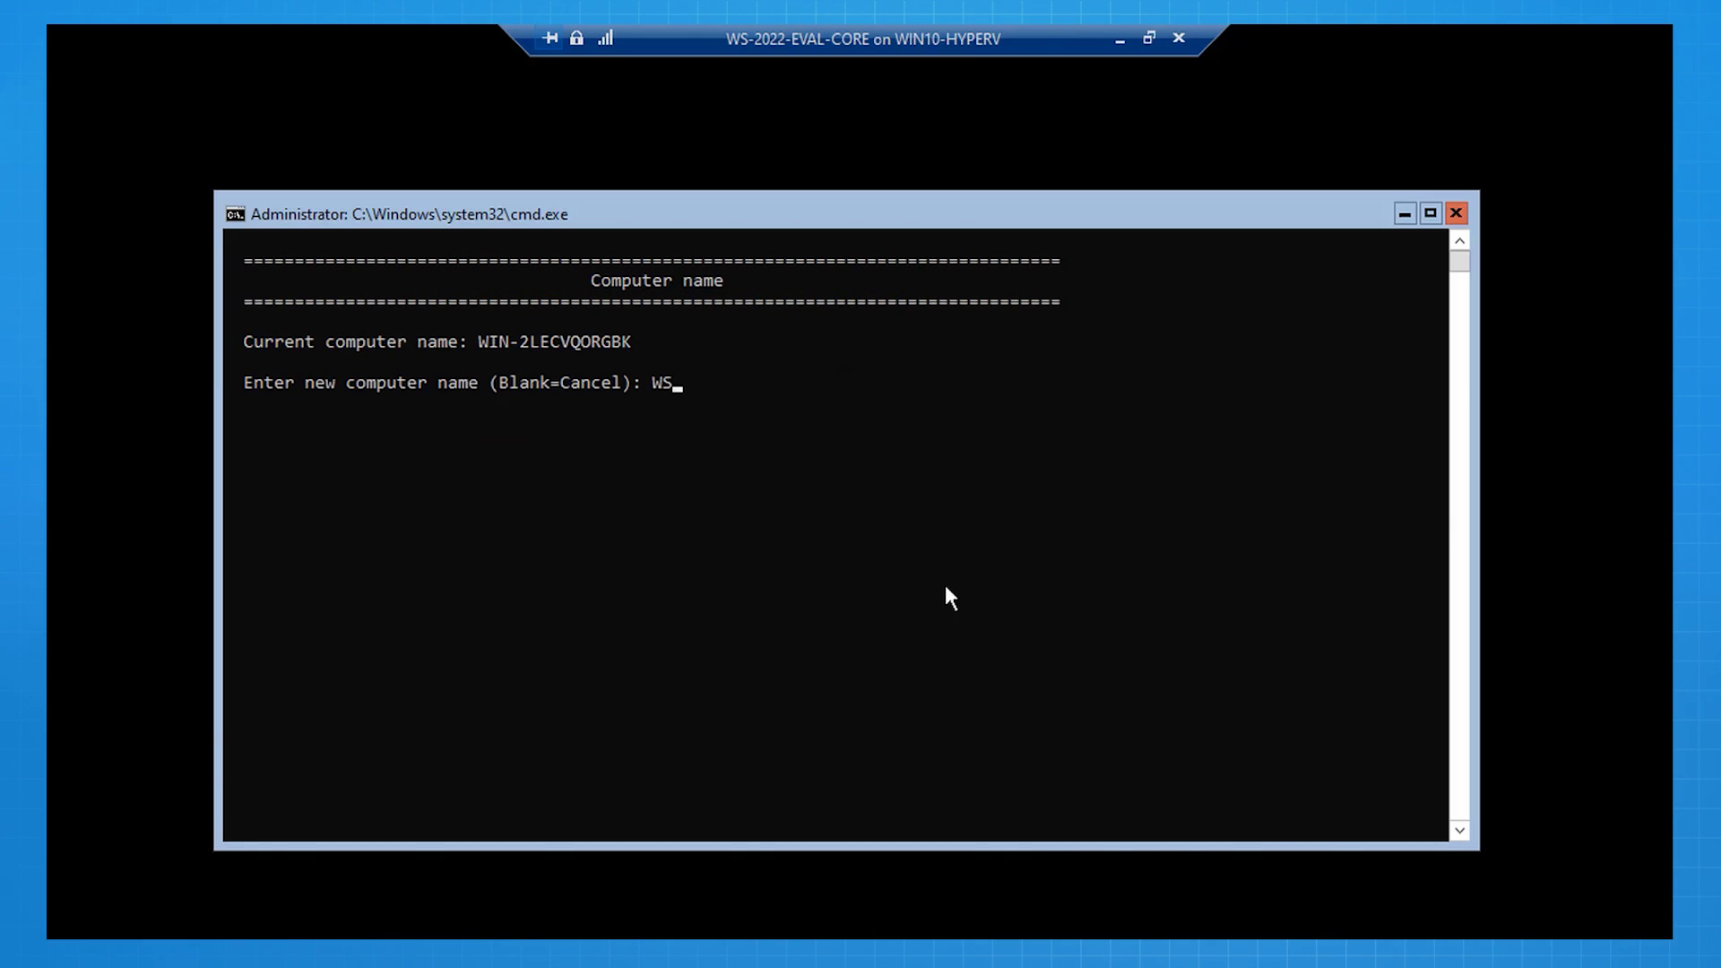
pyautogui.write('-2022-EVAL-CORE')
pyautogui.press('Return')
pyautogui.write('y')
pyautogui.press('Return')
pyautogui.write('y')
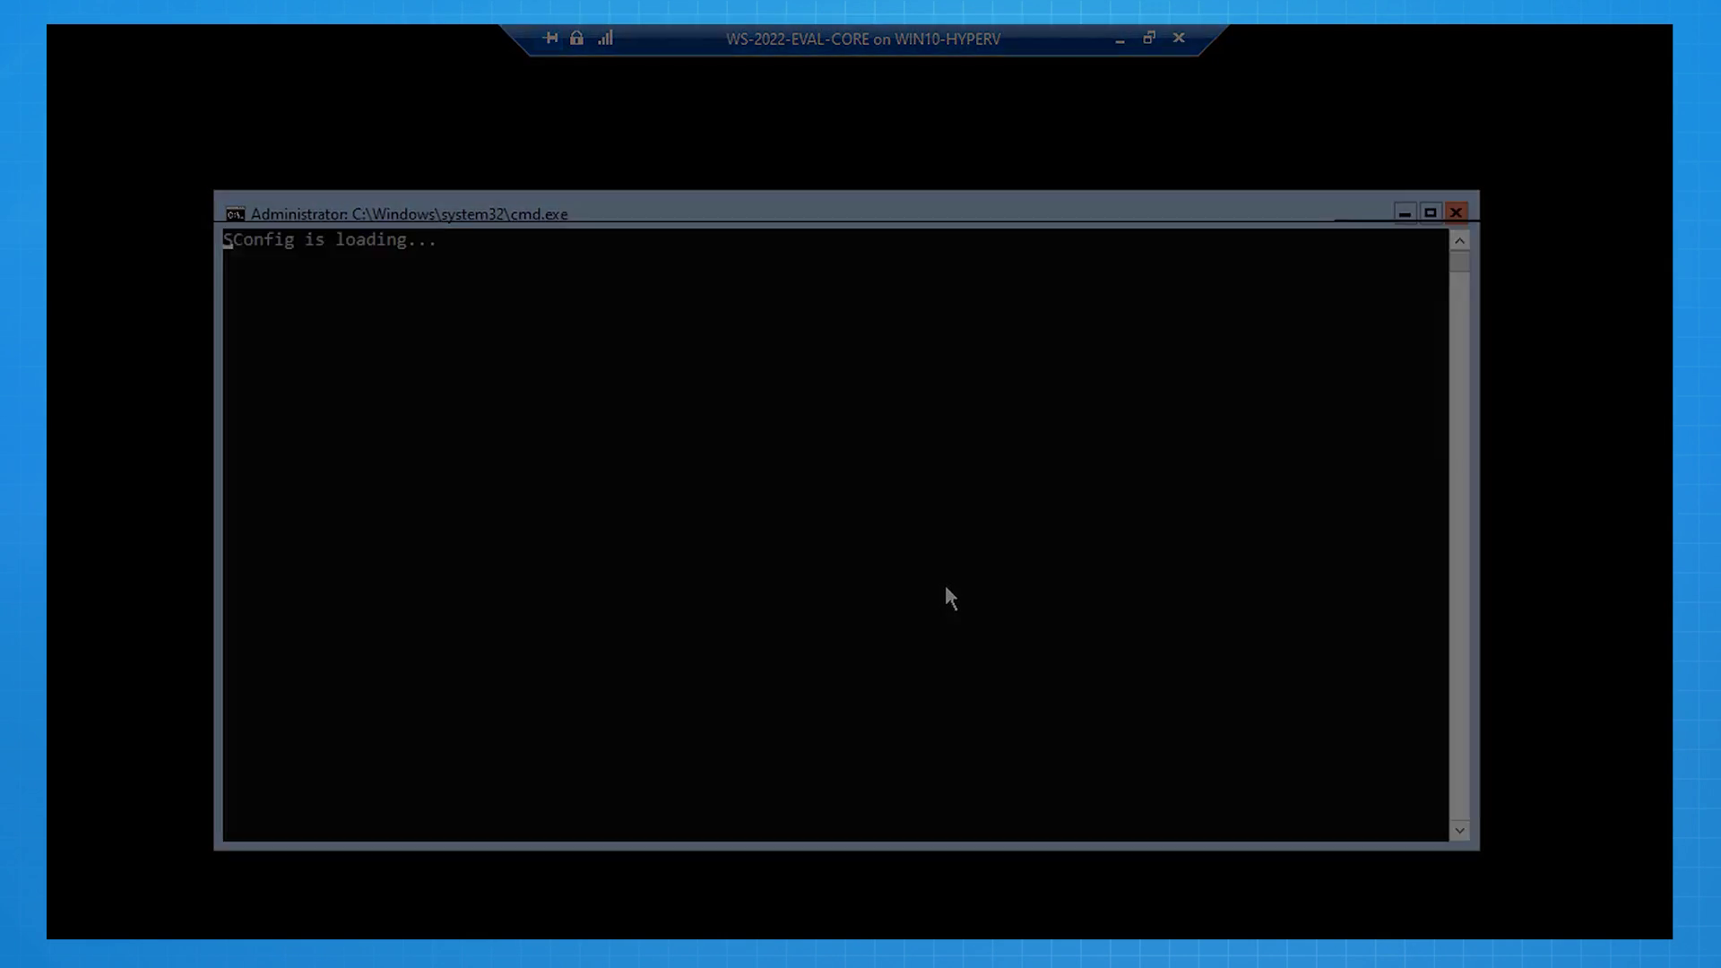
# Step: Sign back in to the console as Administrator after the restart
pyautogui.click(799, 255)
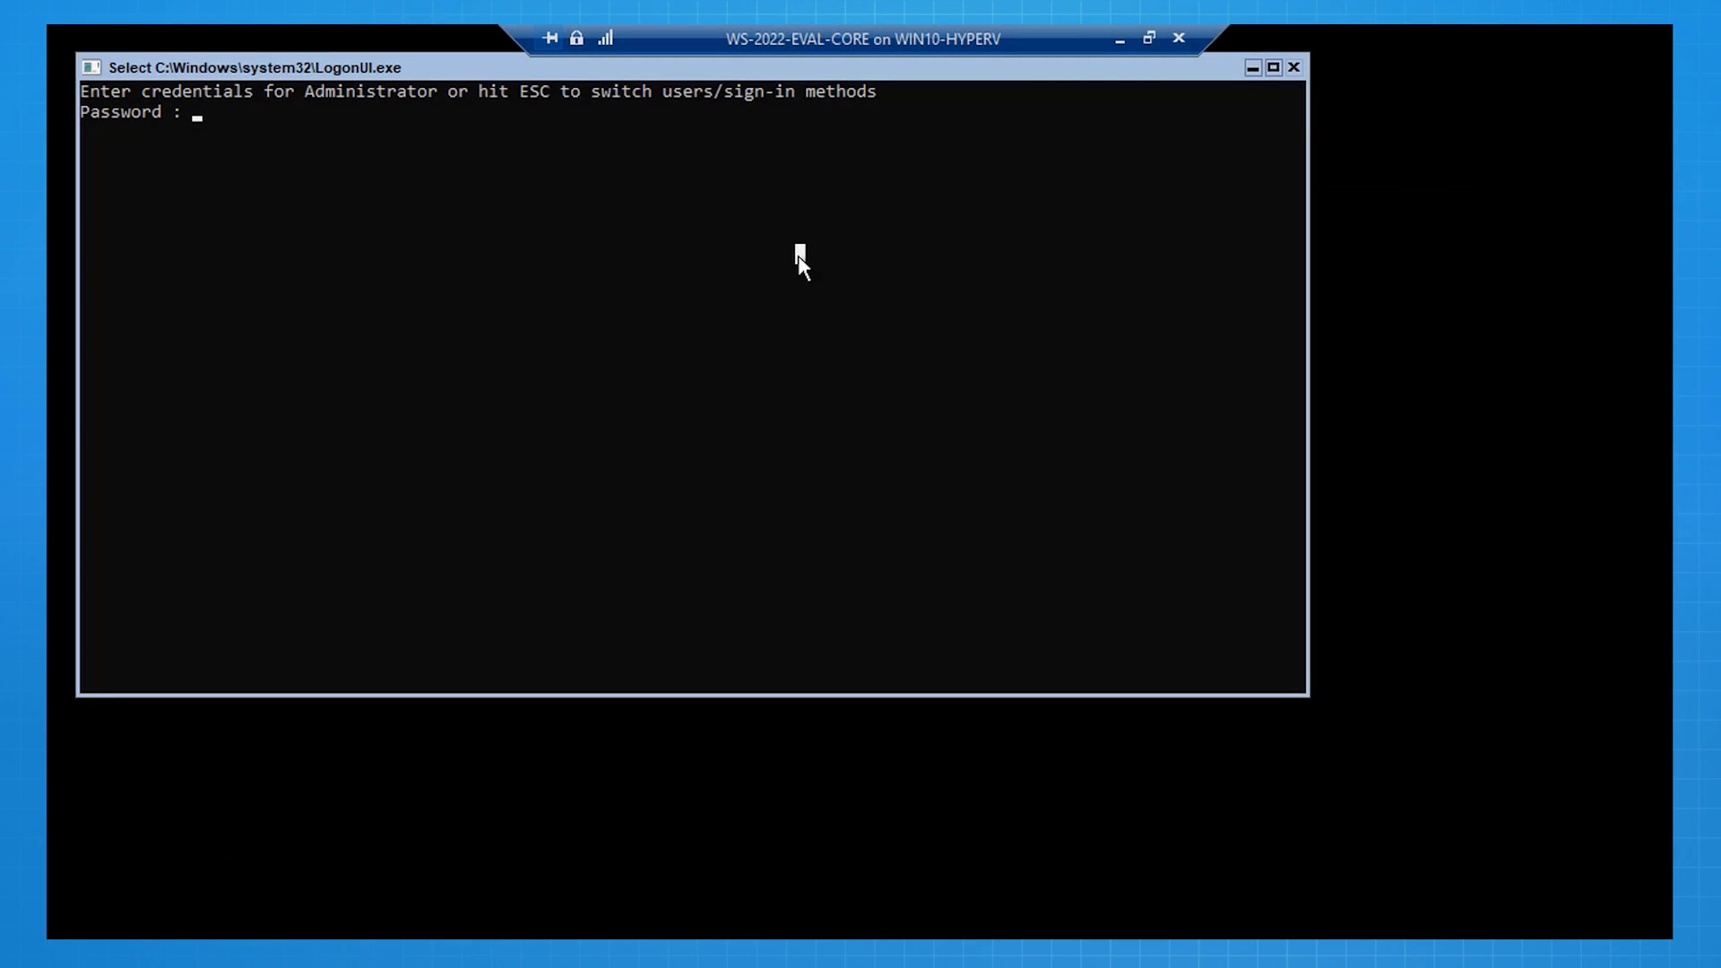
pyautogui.write('***************')
pyautogui.press('Return')
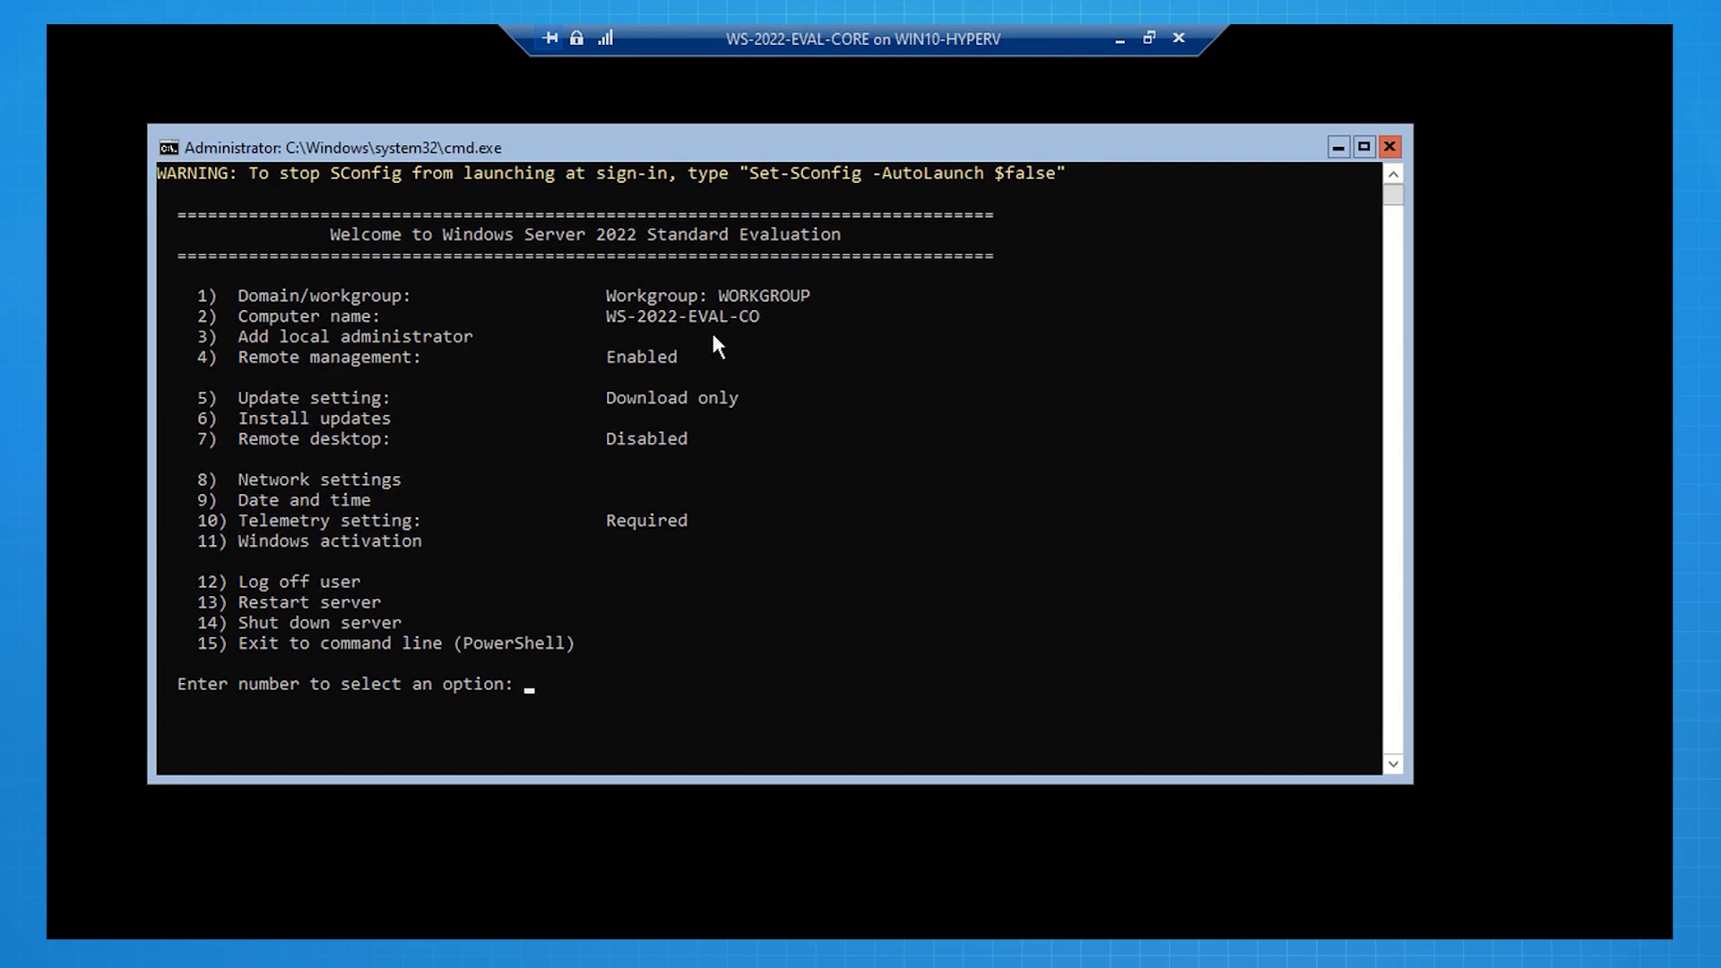
pyautogui.moveTo(682, 357); pyautogui.dragTo(245, 357)
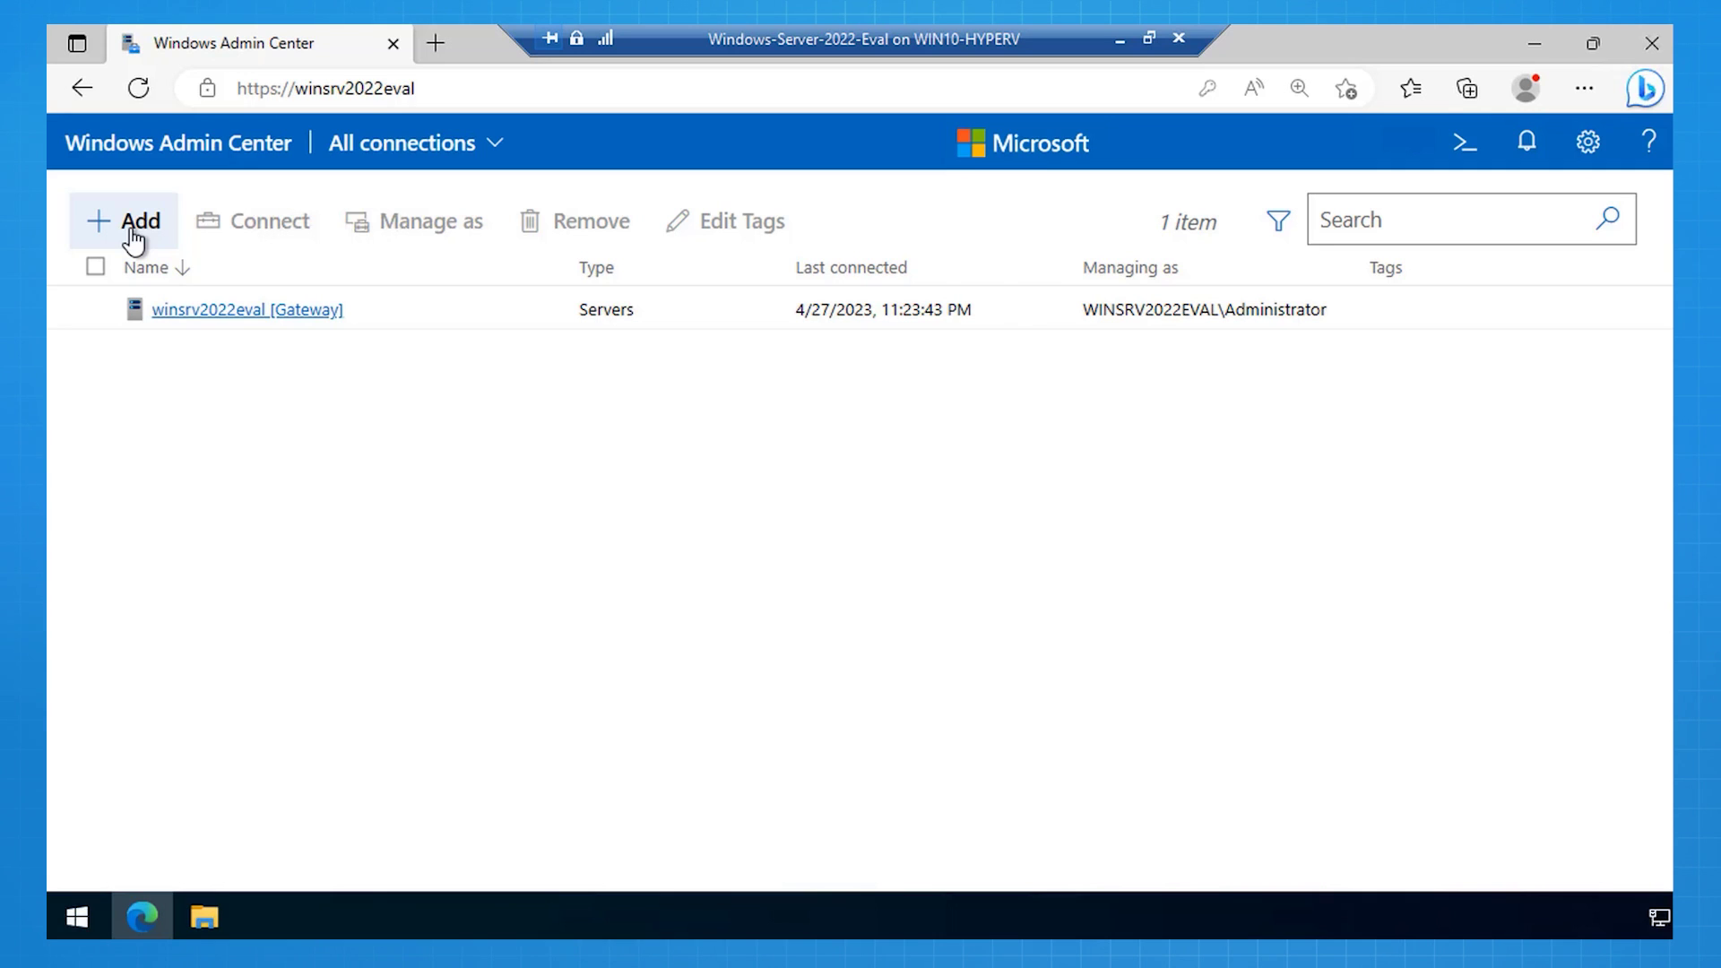
# Step: Start a new server connection with server name 172.16.0.50
pyautogui.click(133, 235)
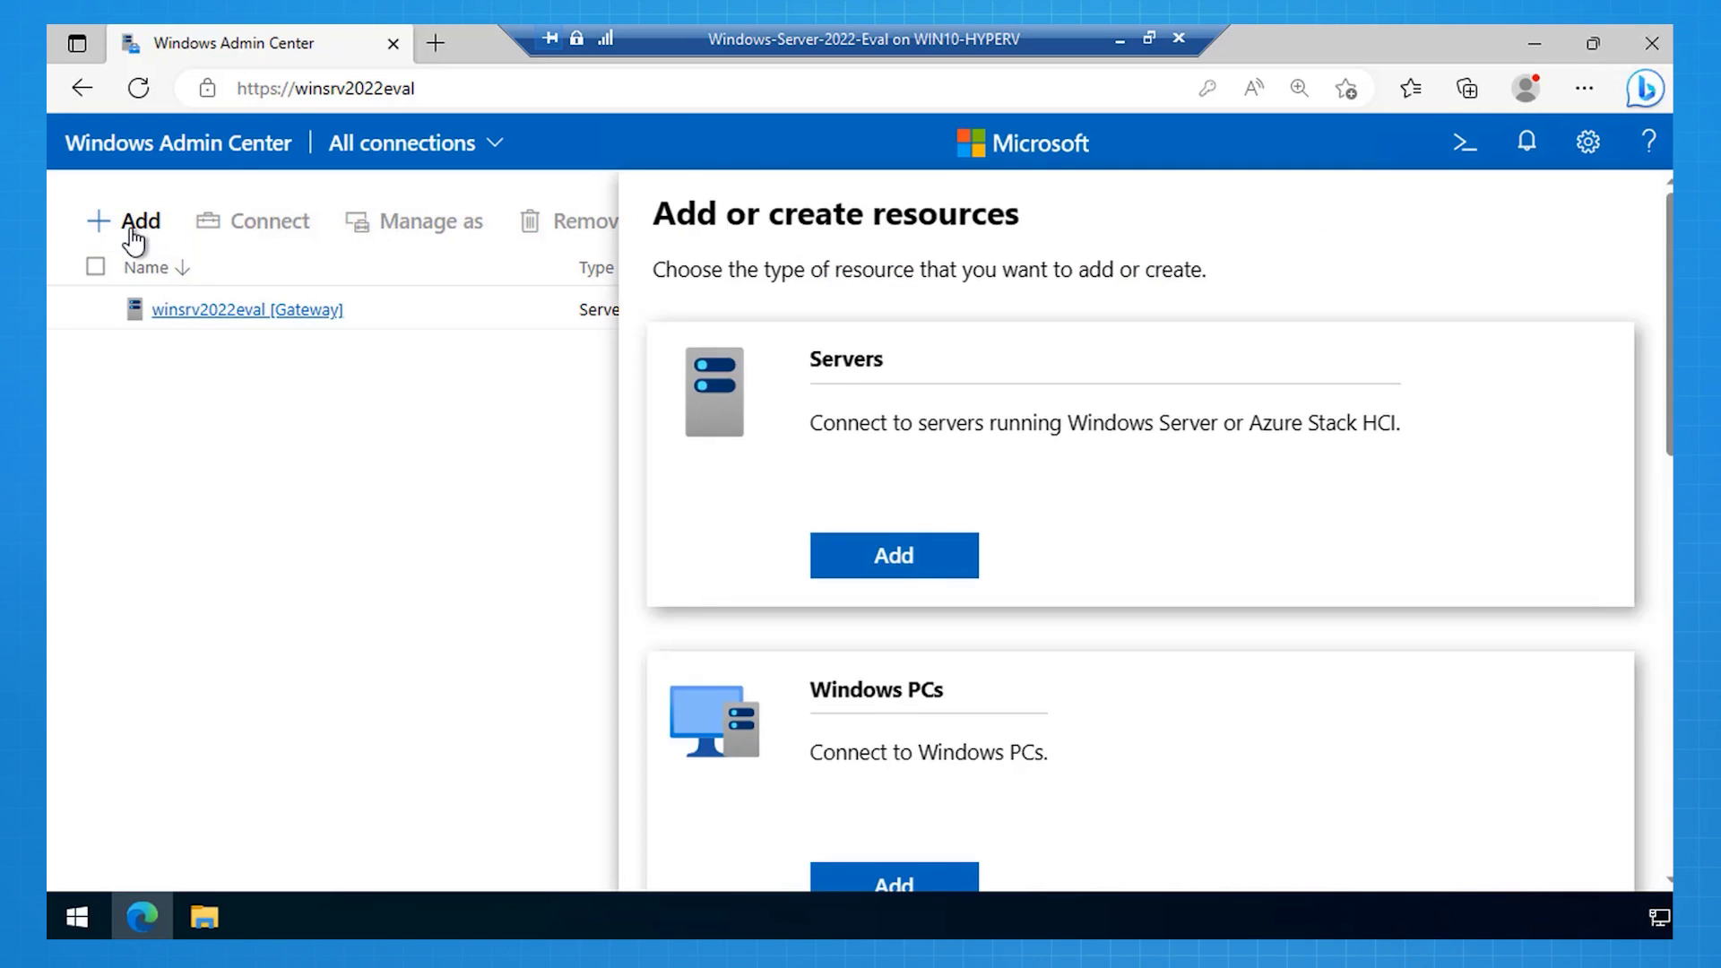
pyautogui.click(921, 574)
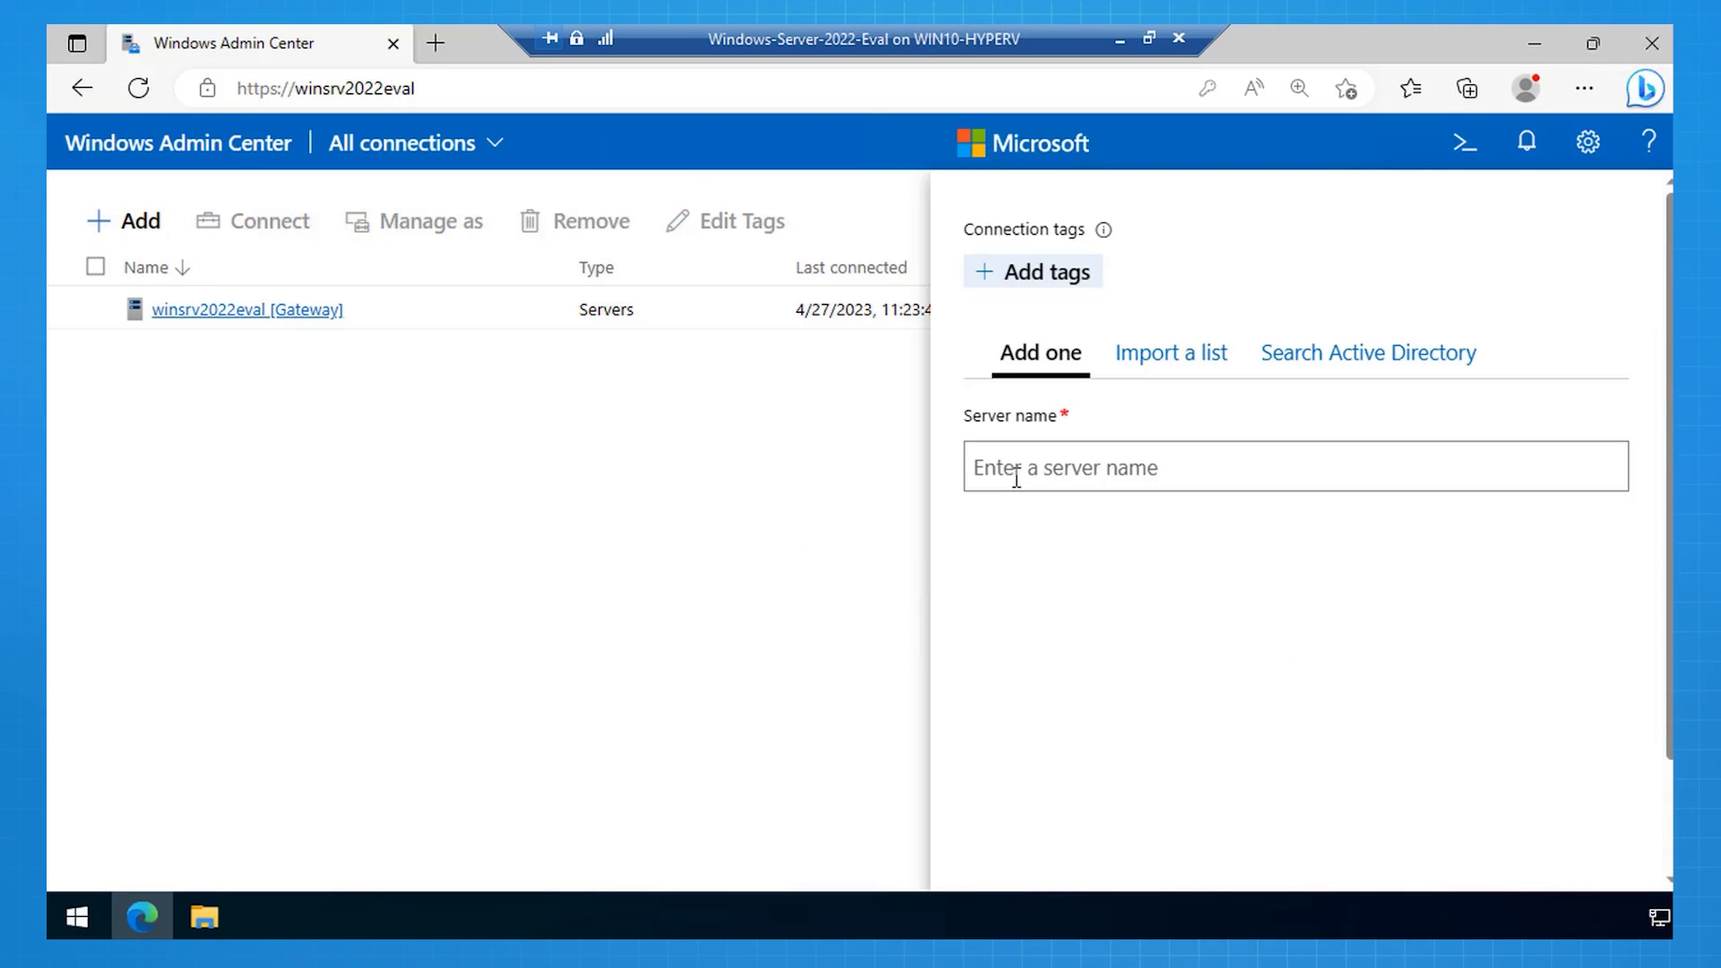
pyautogui.write('17')
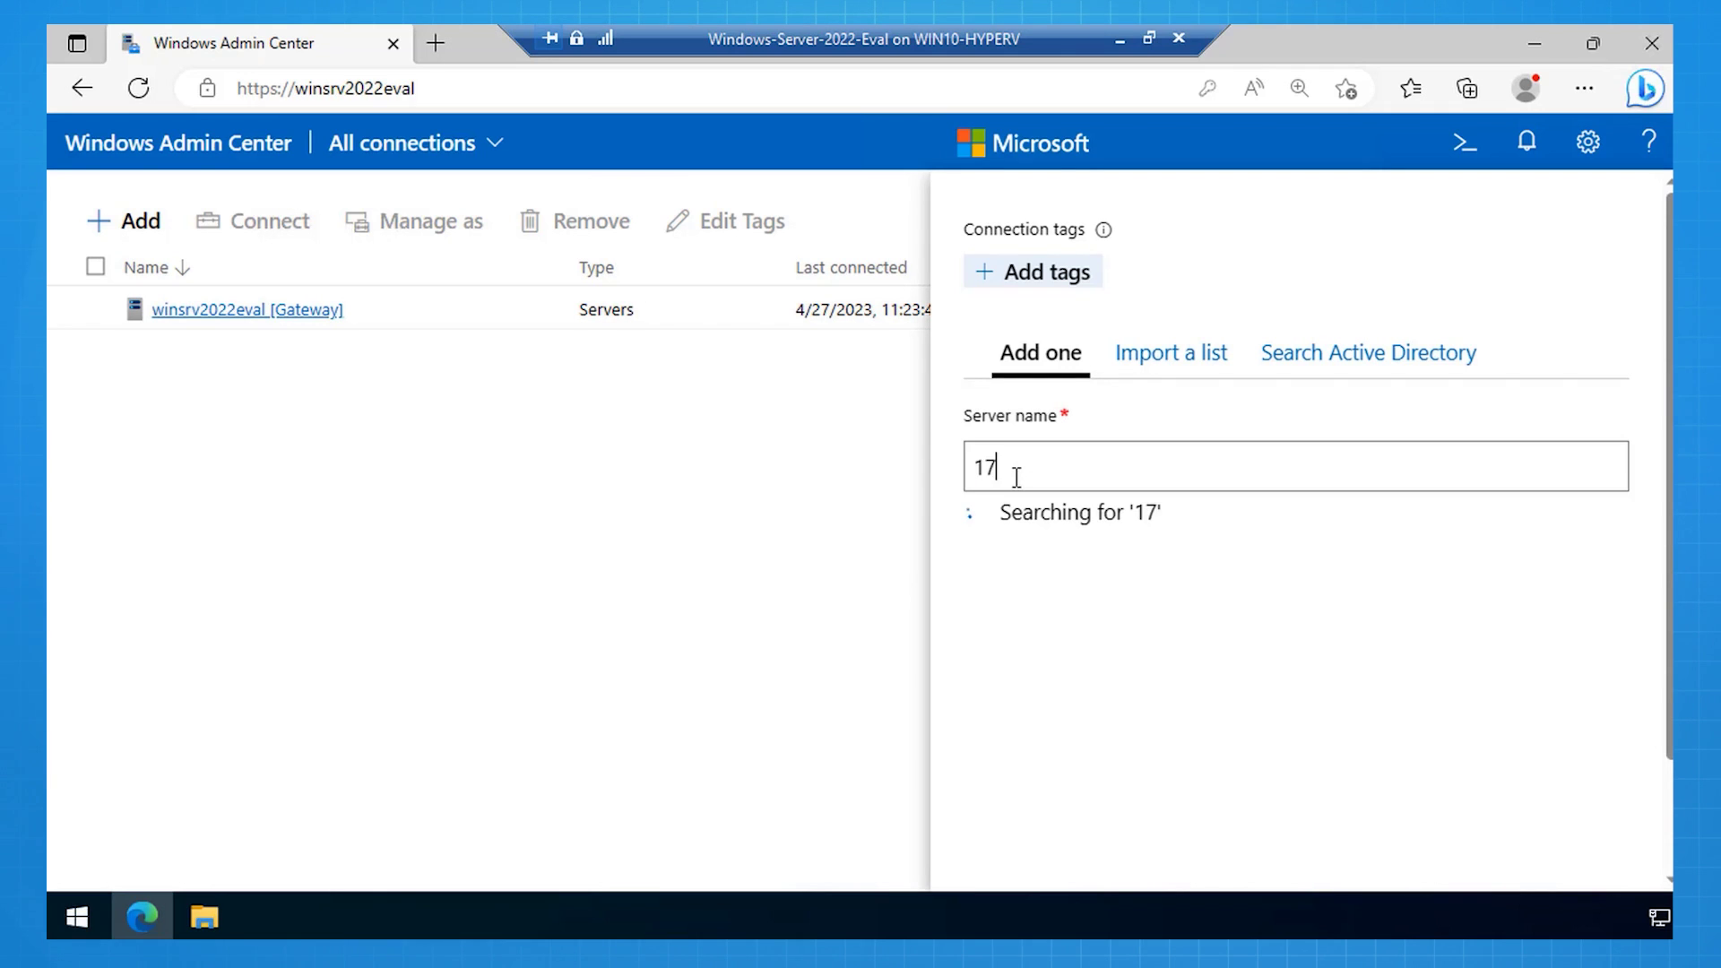
pyautogui.write('2.16.0.50')
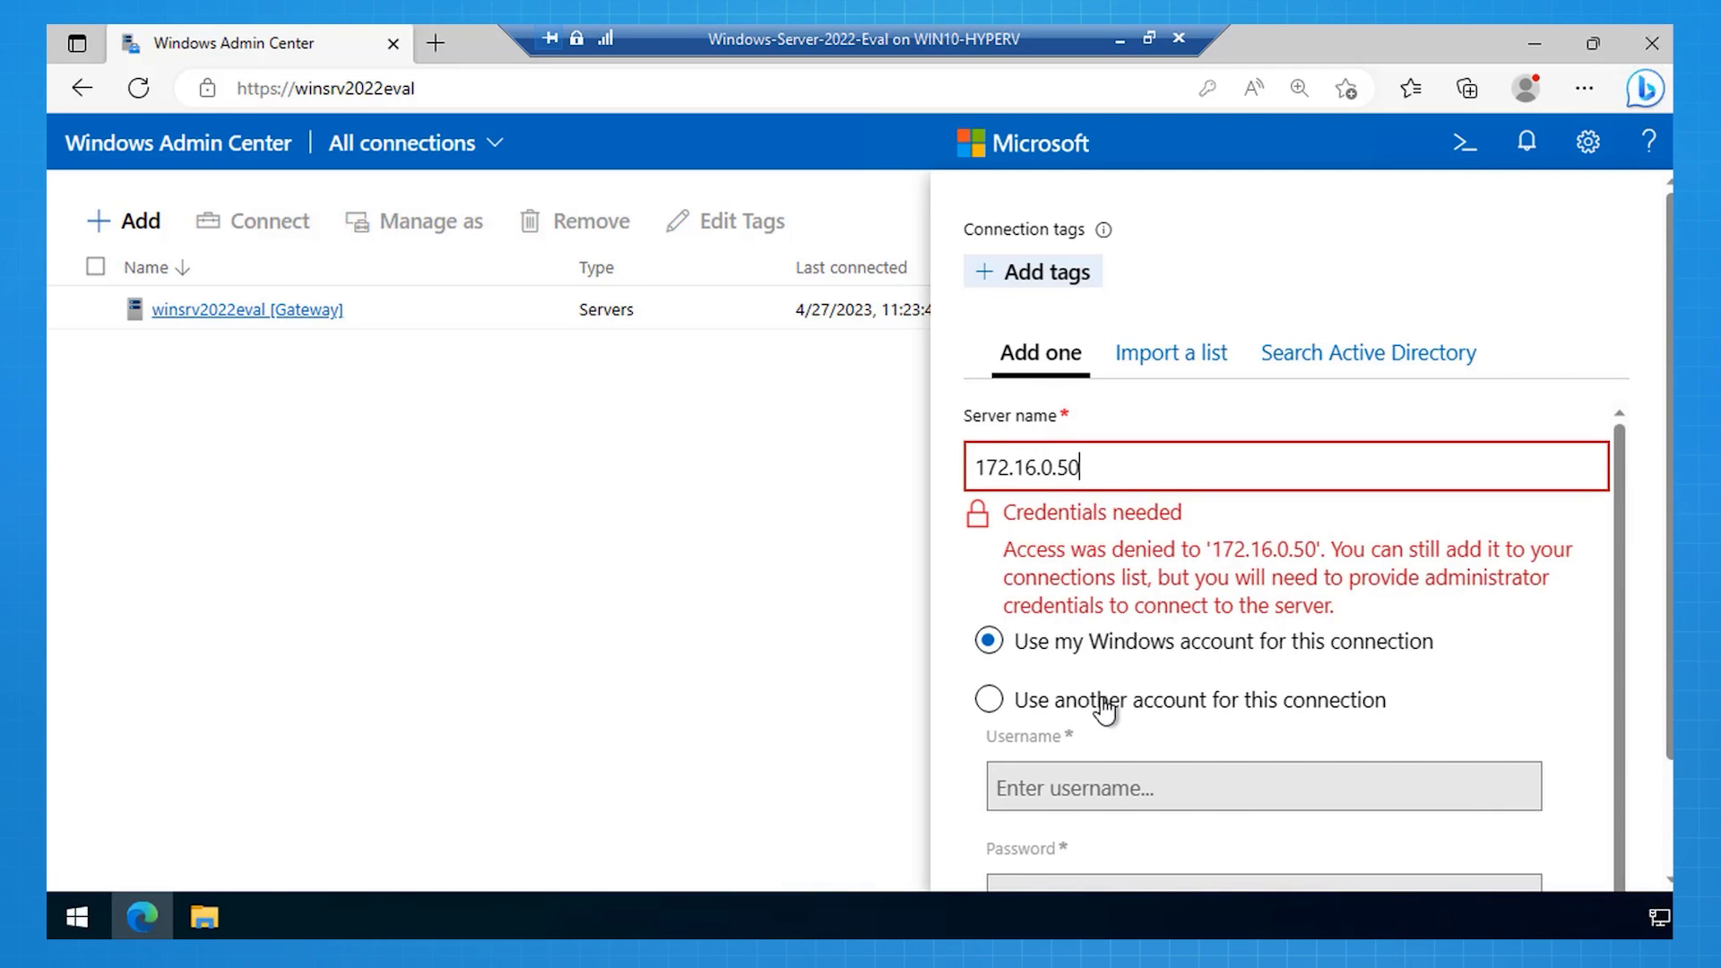
# Step: Use another account, 172.16.0.50\Administrator with its password, and add the verified server
pyautogui.click(1102, 709)
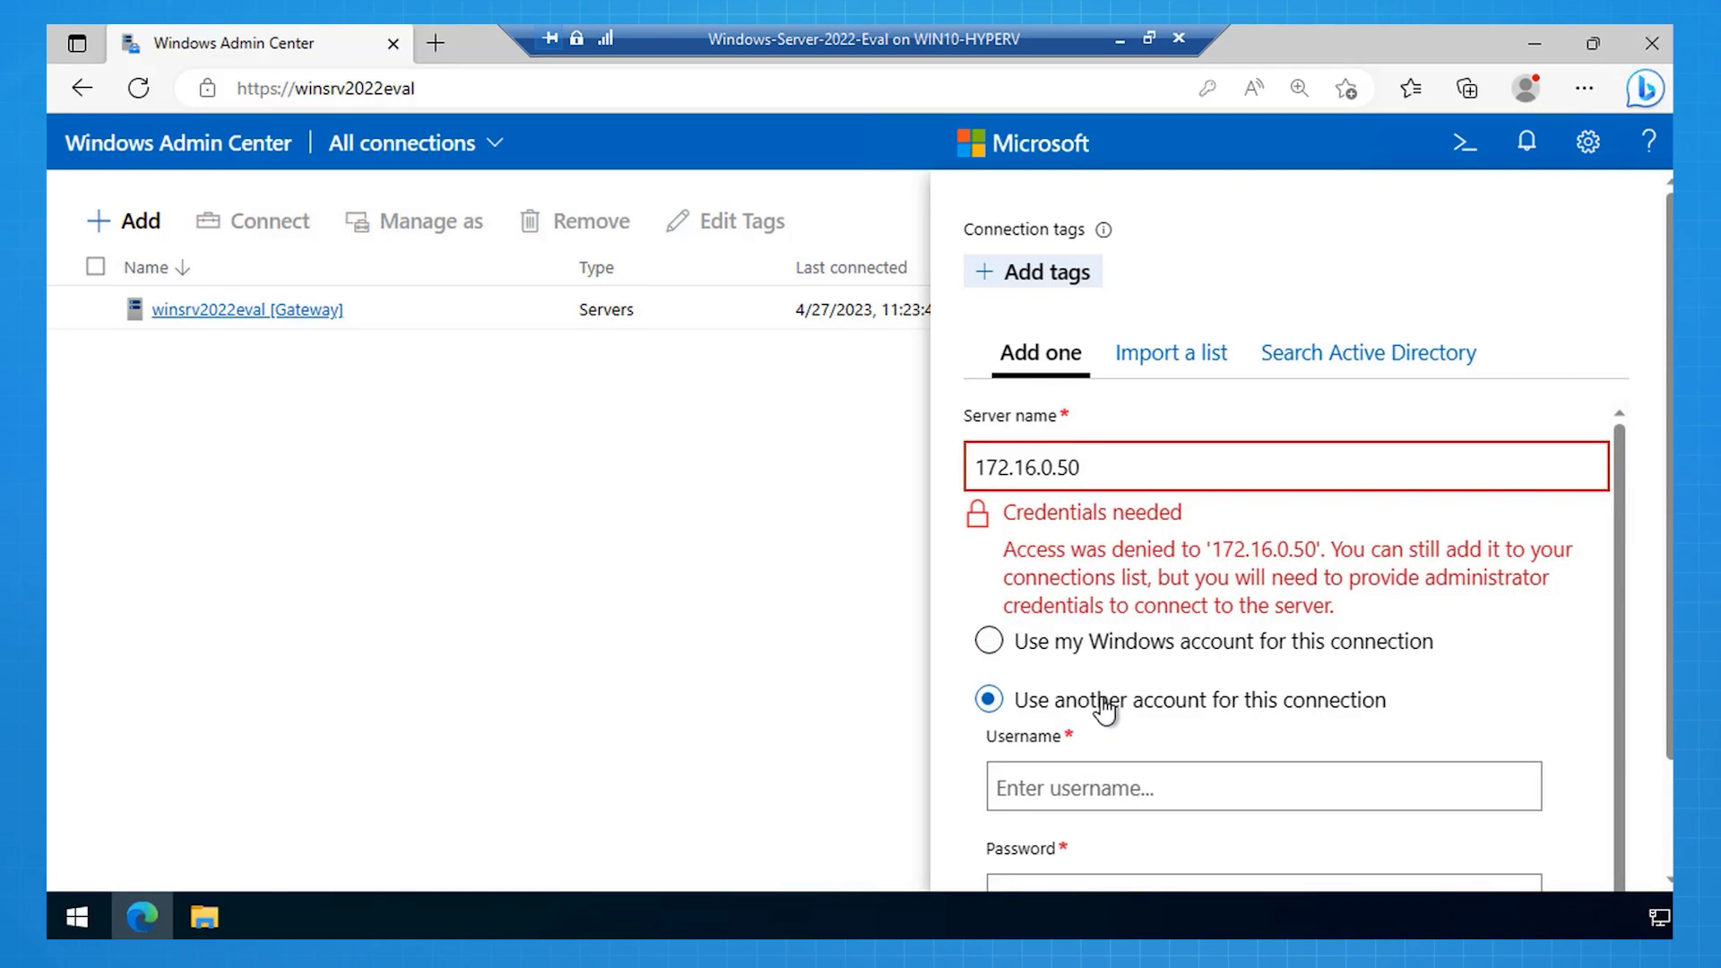
pyautogui.click(1103, 710)
pyautogui.write('172.16.0.50\\Administ')
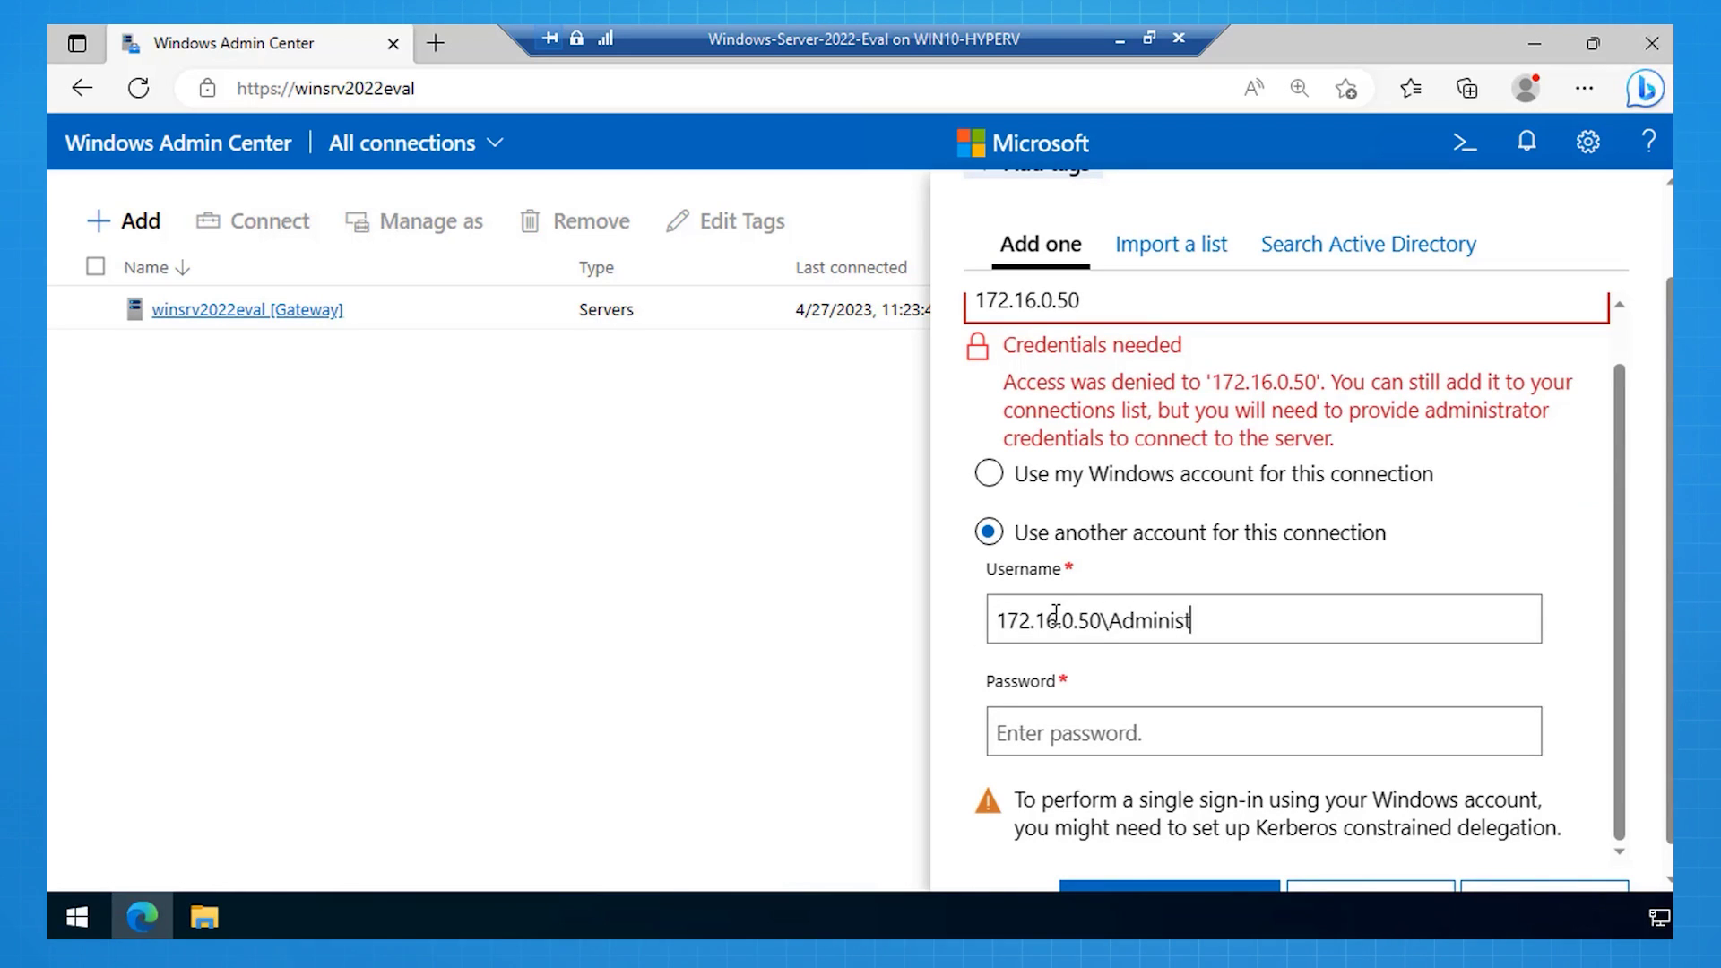
pyautogui.write('rator')
pyautogui.press('Tab')
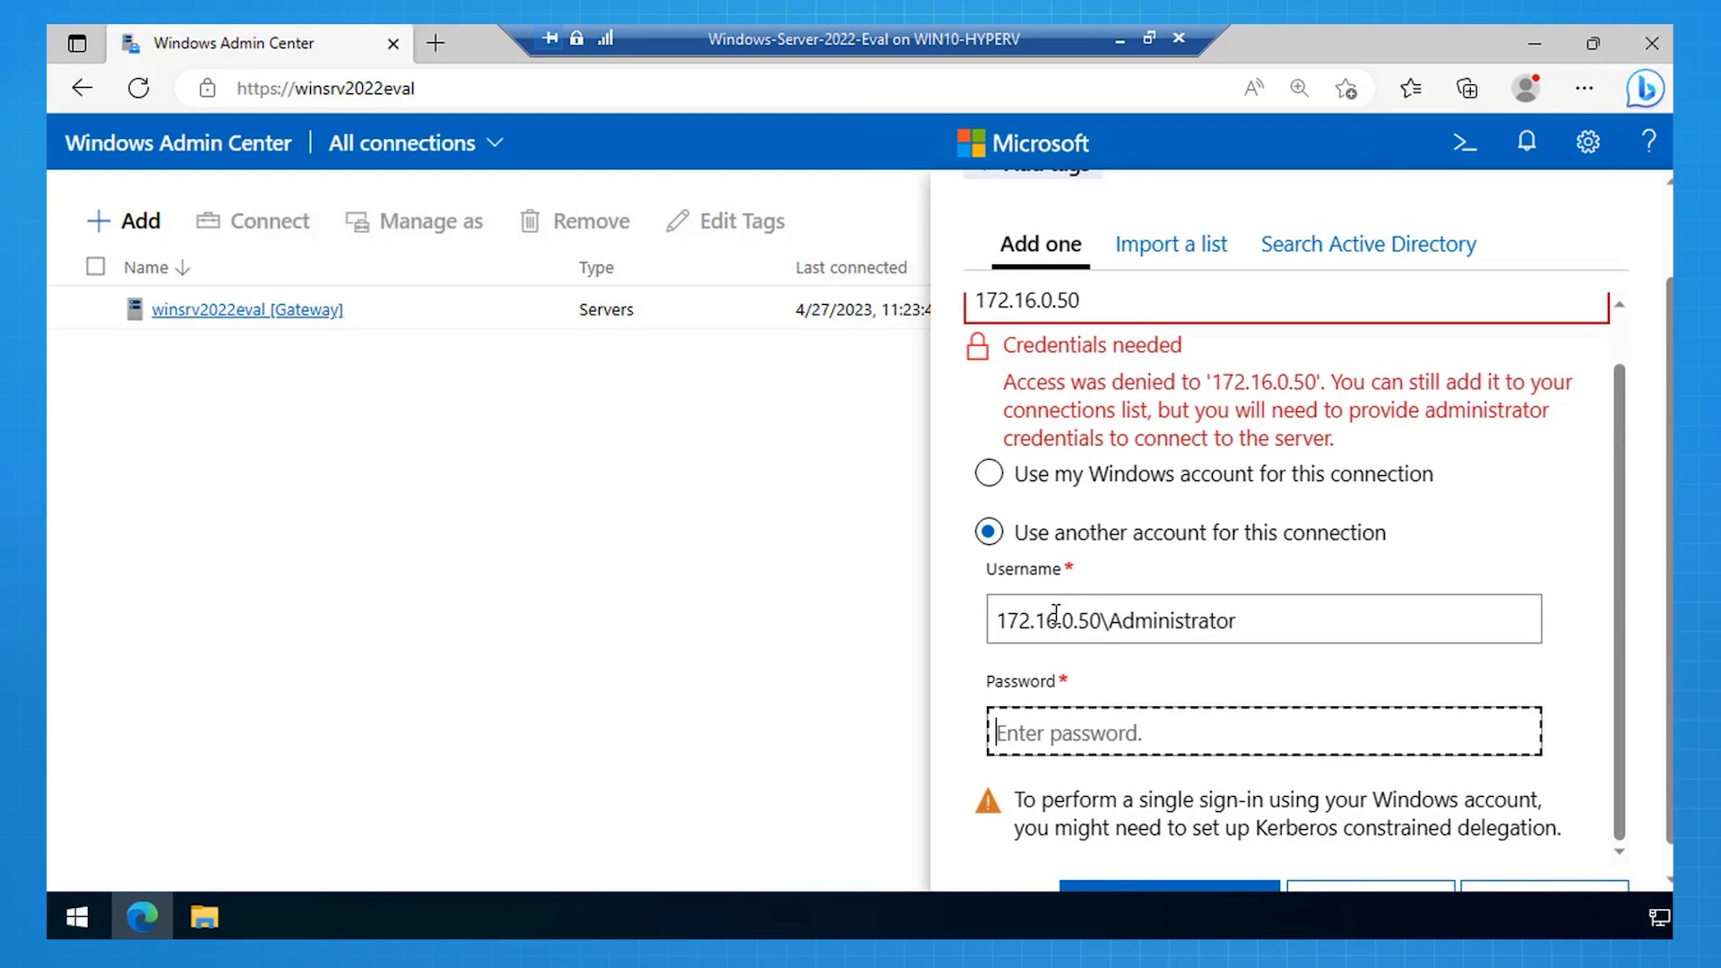
pyautogui.hotkey('ctrl', 'v')
pyautogui.scroll(-1, 1056, 614)
pyautogui.click(1137, 883)
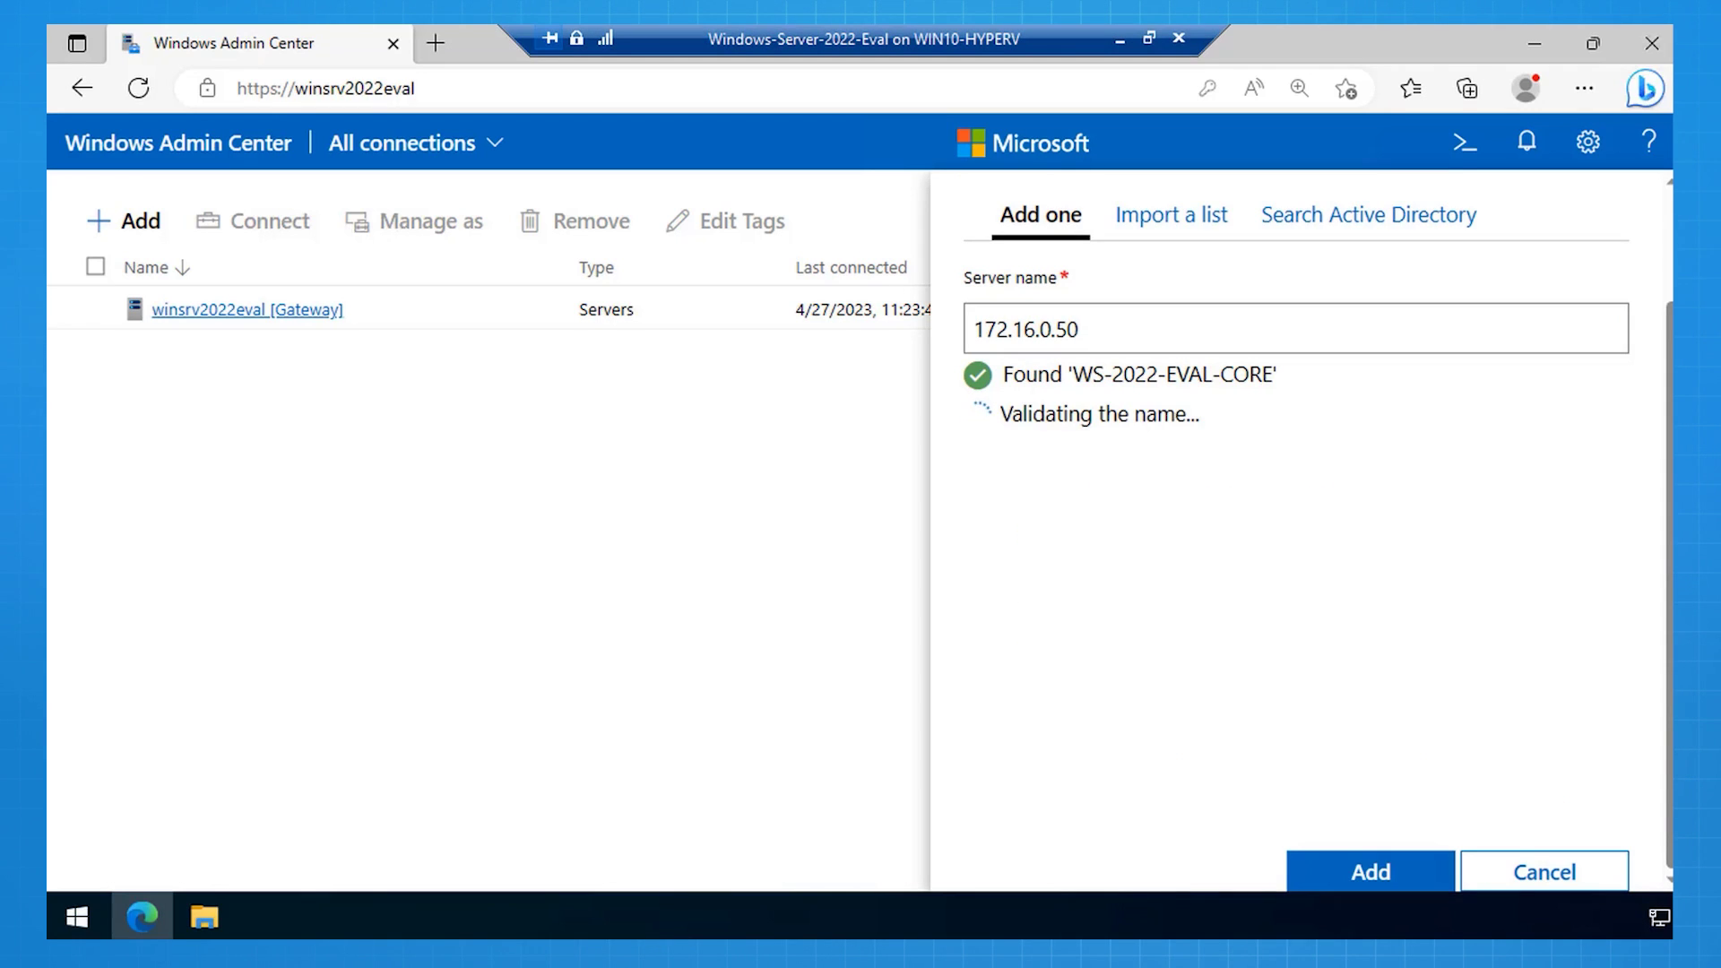
pyautogui.click(1342, 869)
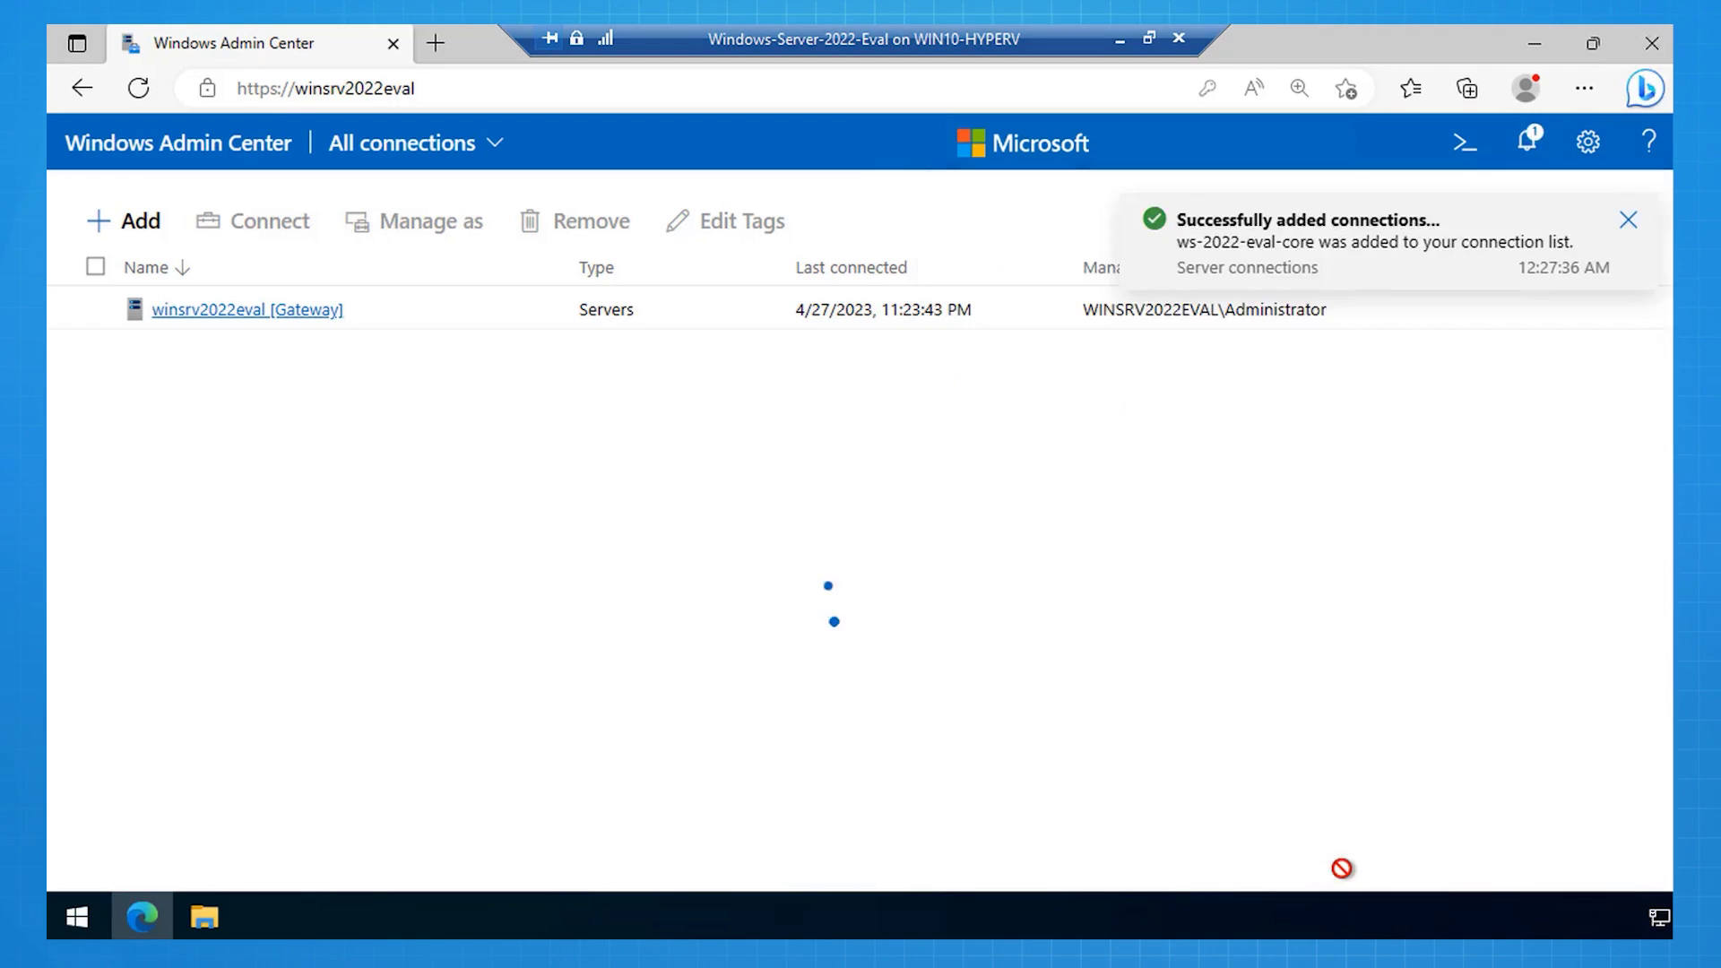
pyautogui.scroll(2, 768, 535)
pyautogui.scroll(1, 768, 535)
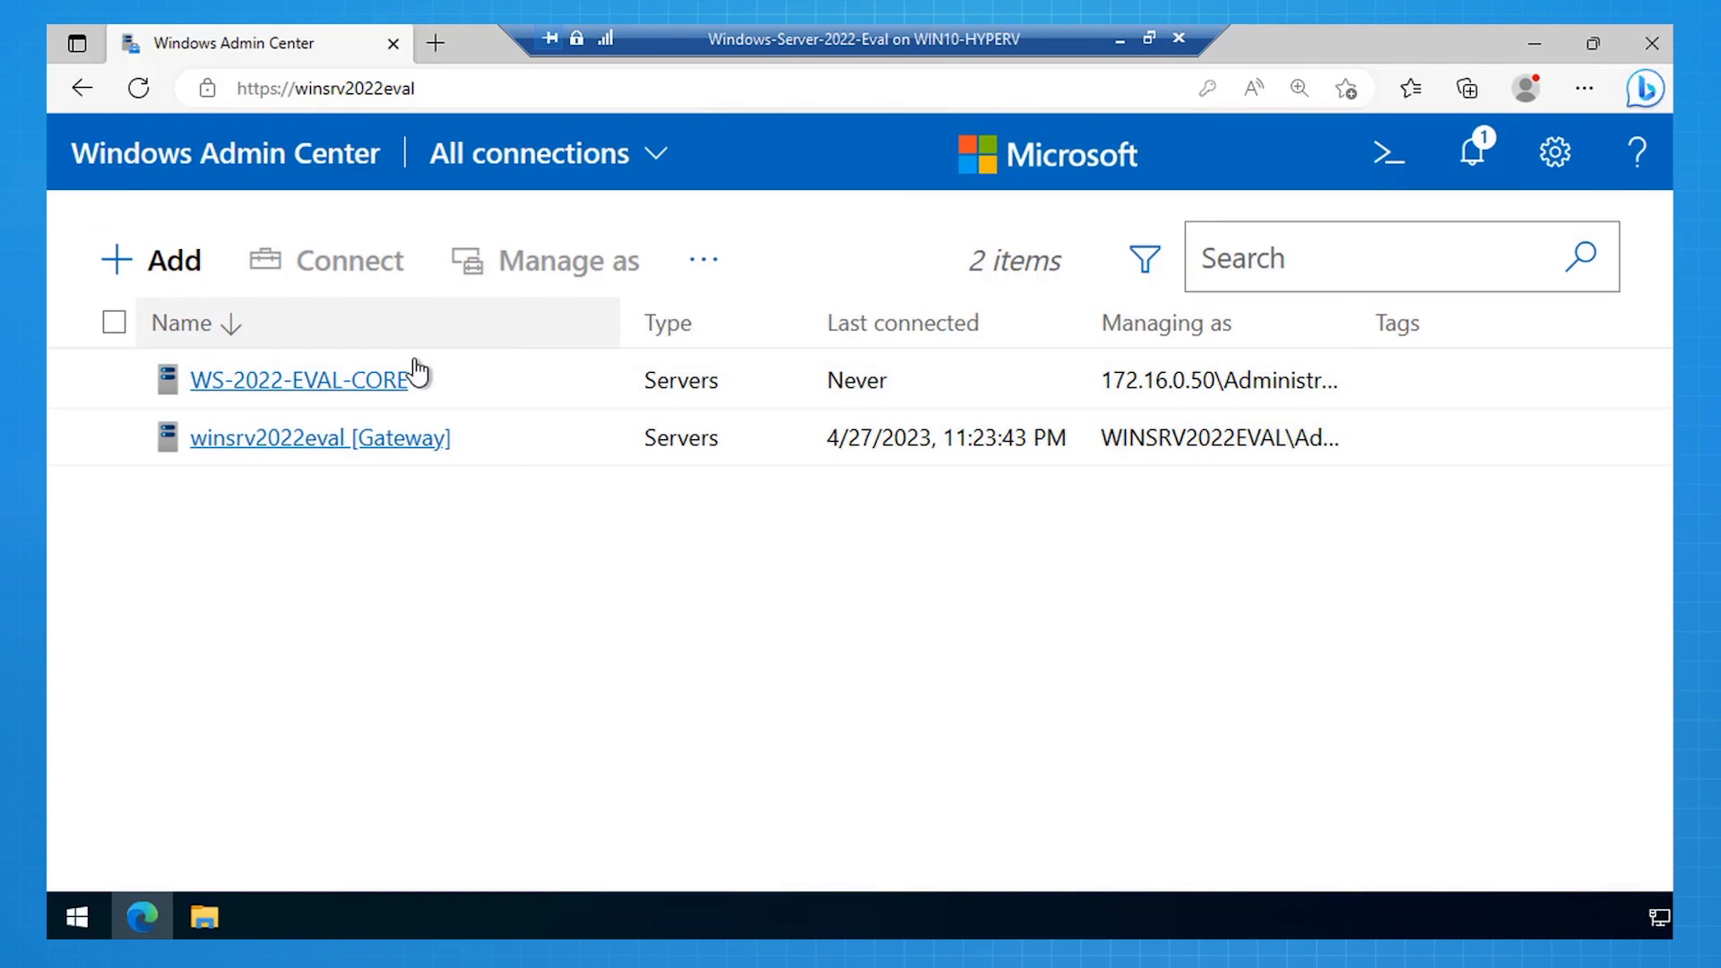
# Step: Open WS-2022-EVAL-CORE and go to its Roles & features tool
pyautogui.click(328, 391)
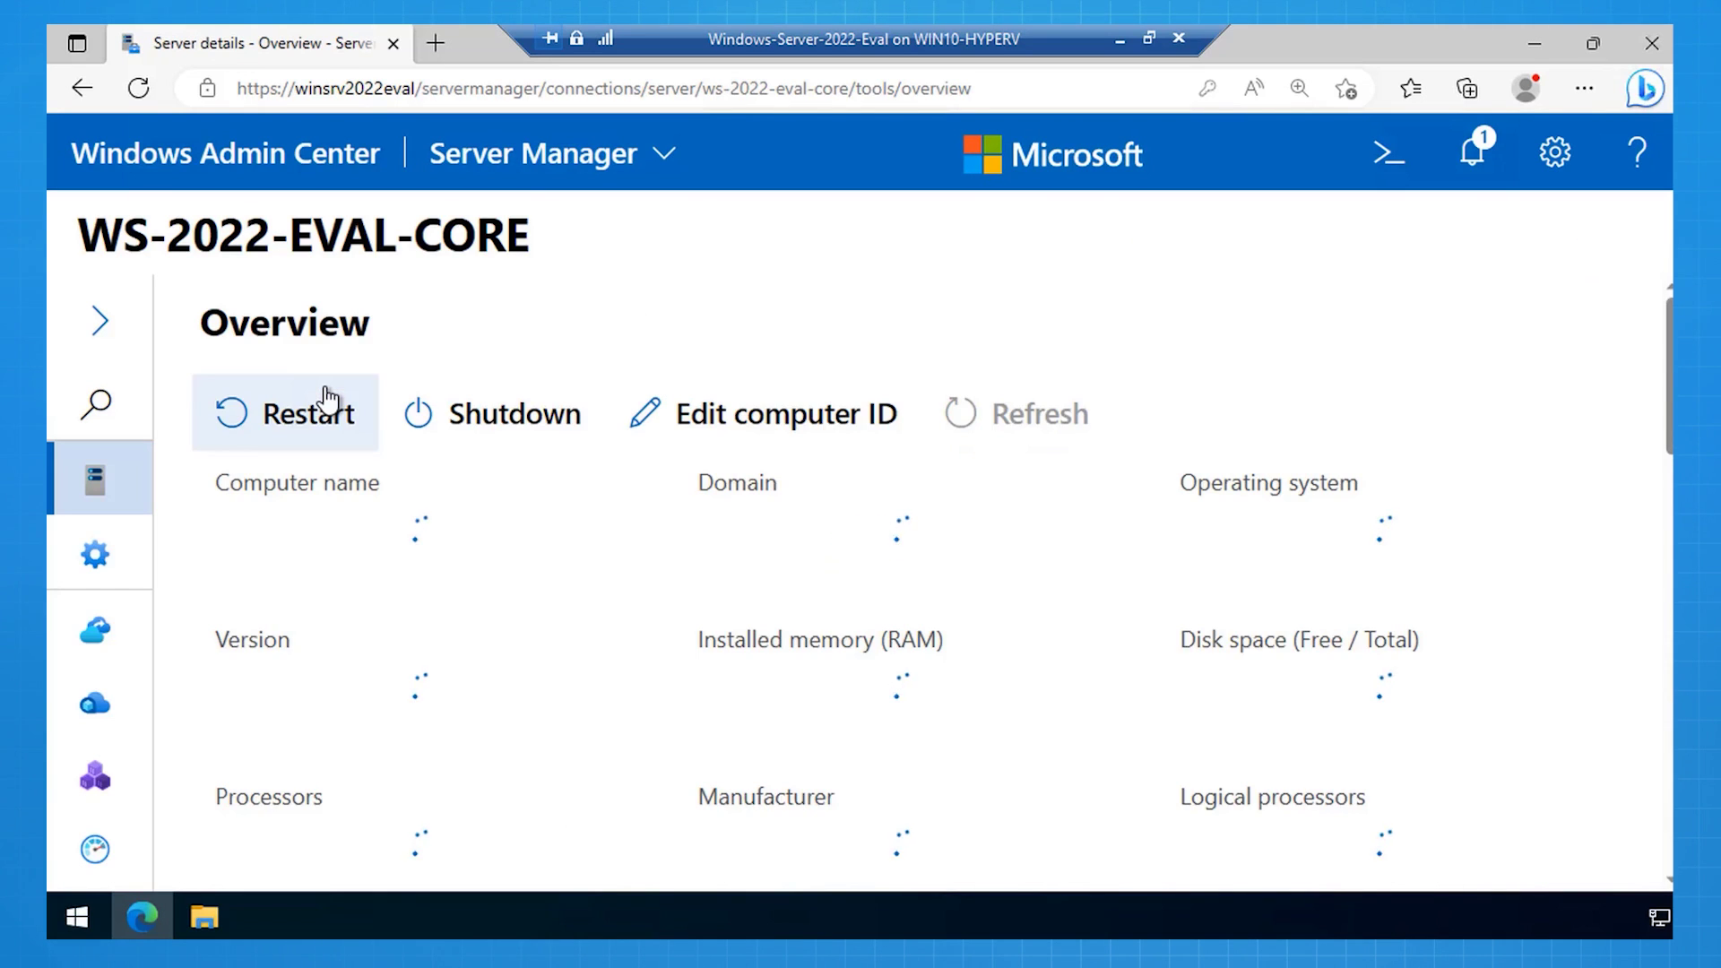
pyautogui.click(66, 325)
pyautogui.scroll(-10, 231, 557)
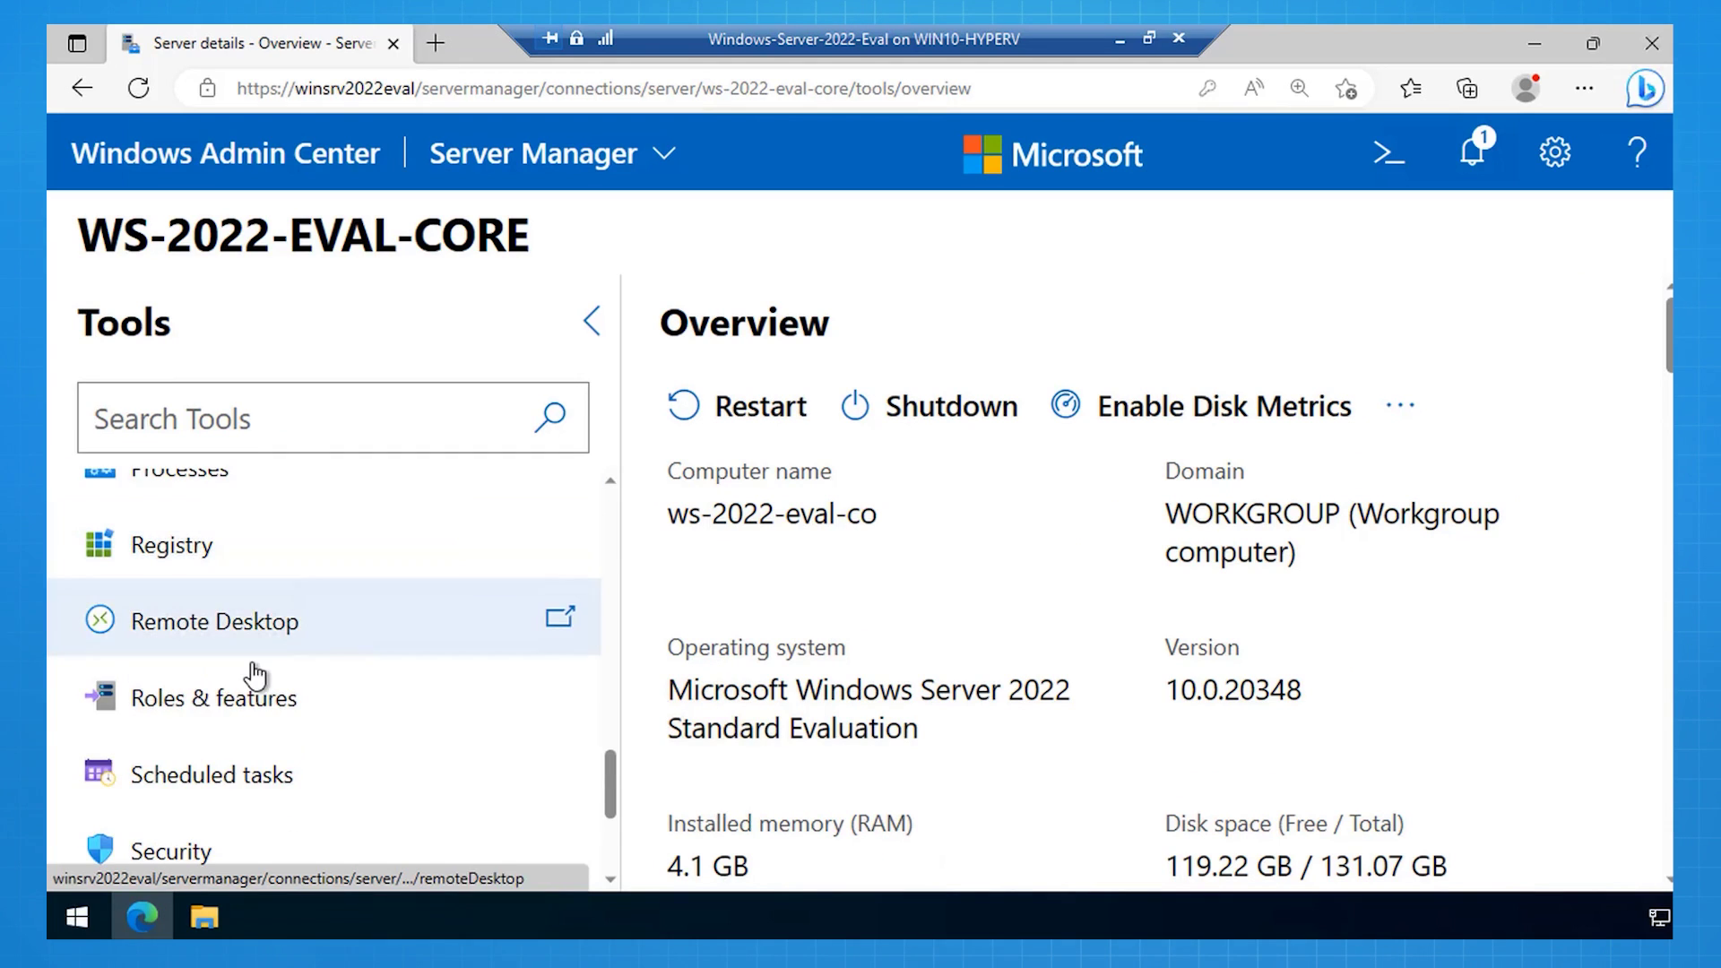
pyautogui.click(244, 691)
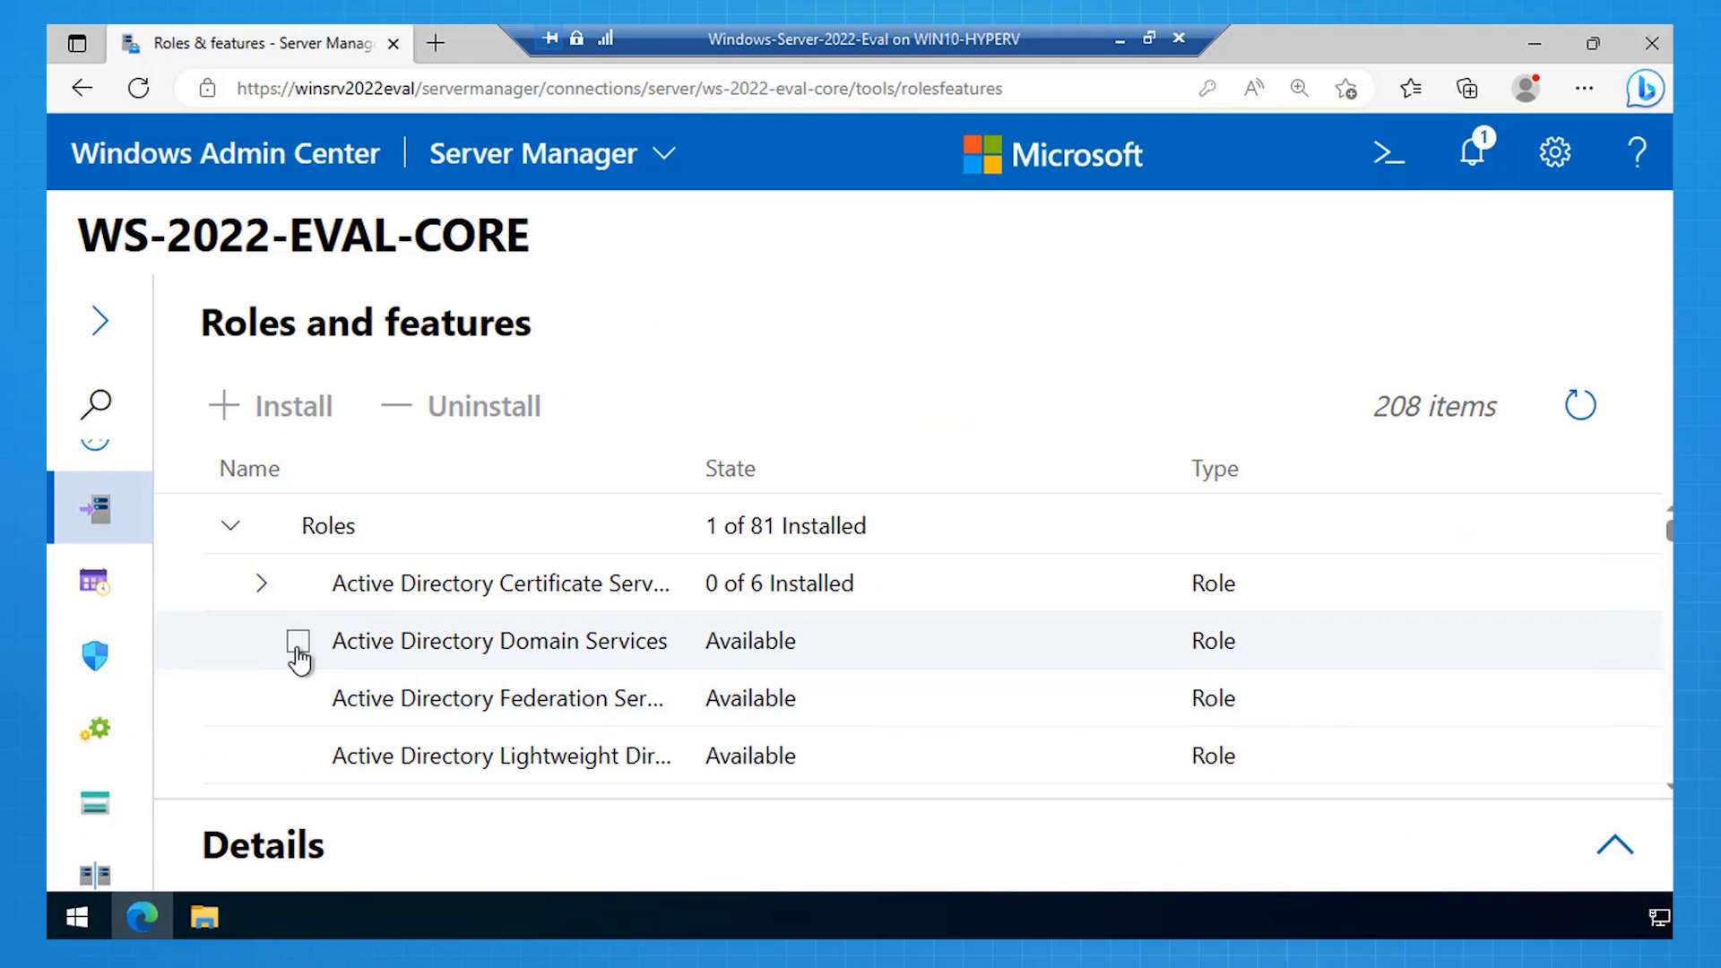
# Step: Install Active Directory Domain Services with automatic reboot allowed, then check the notification result
pyautogui.click(298, 642)
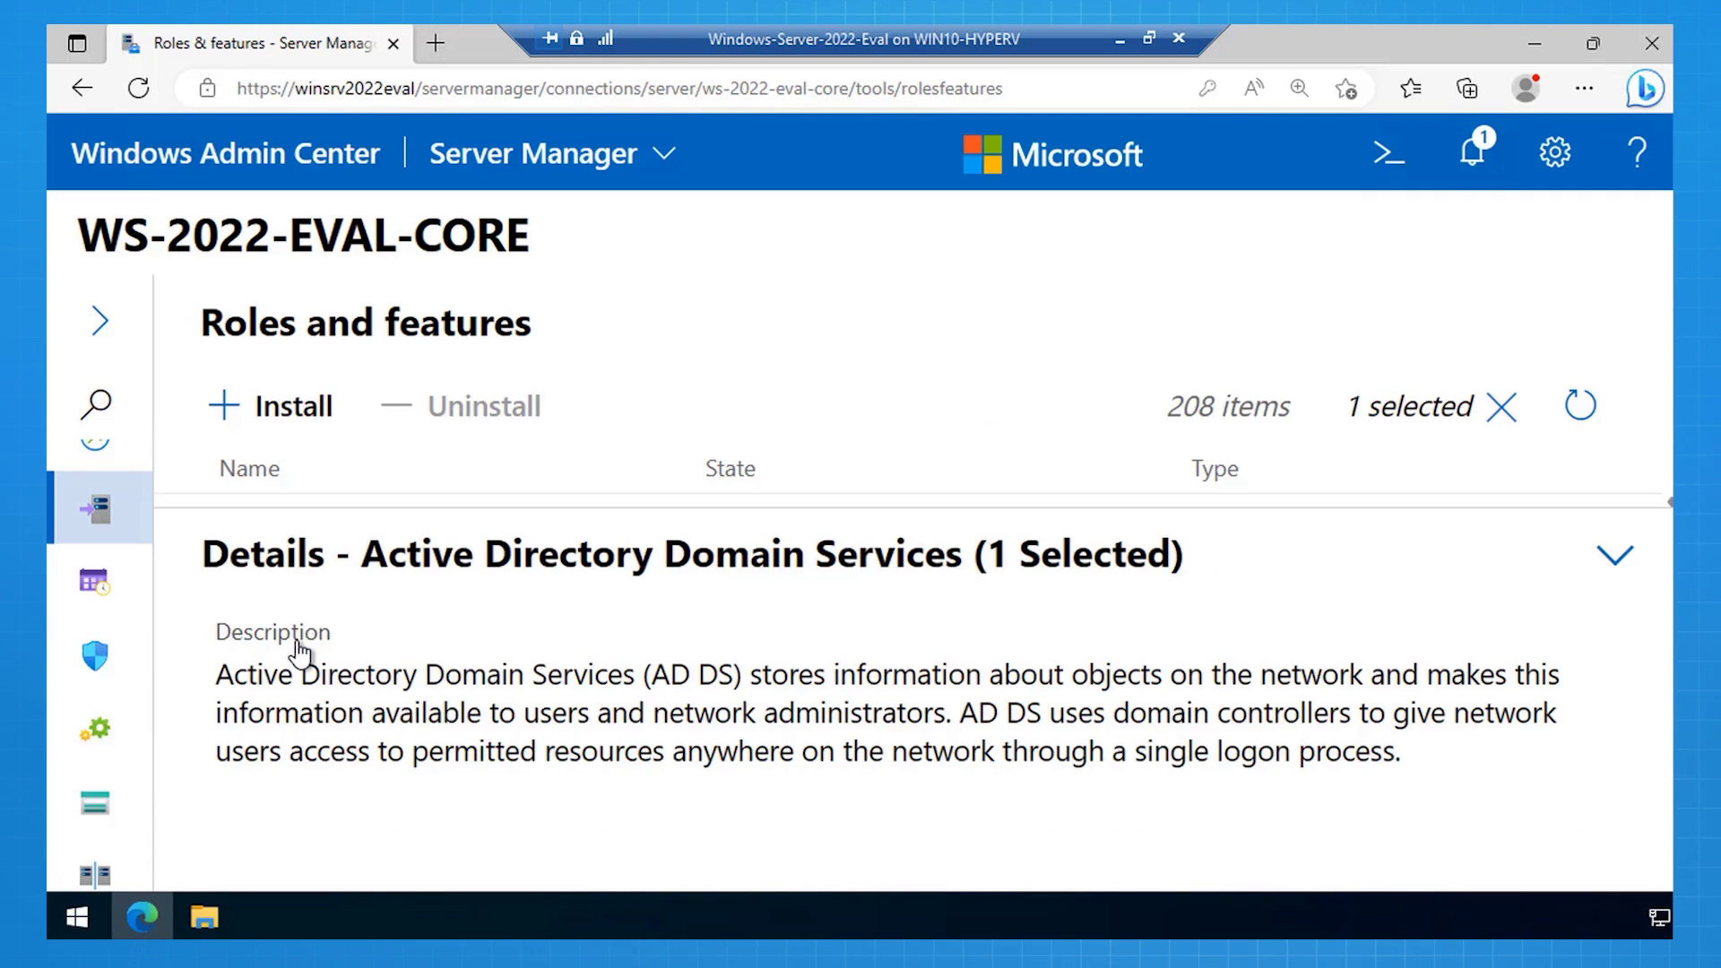
pyautogui.click(274, 414)
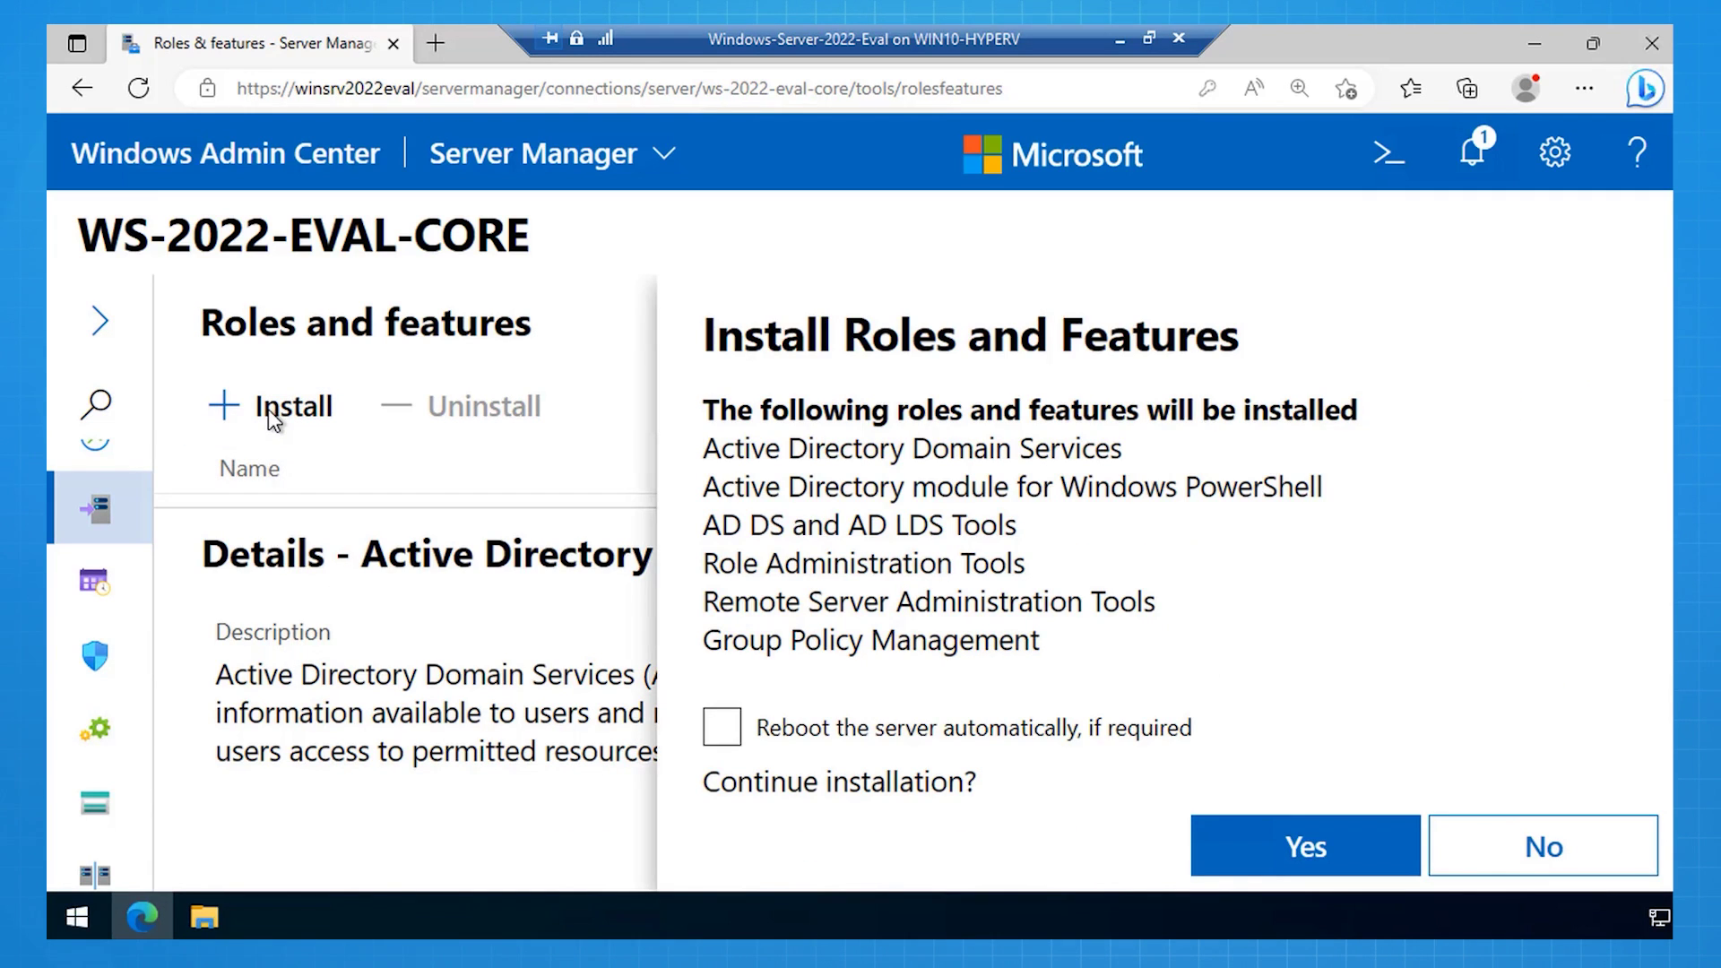
pyautogui.click(720, 728)
pyautogui.click(1229, 862)
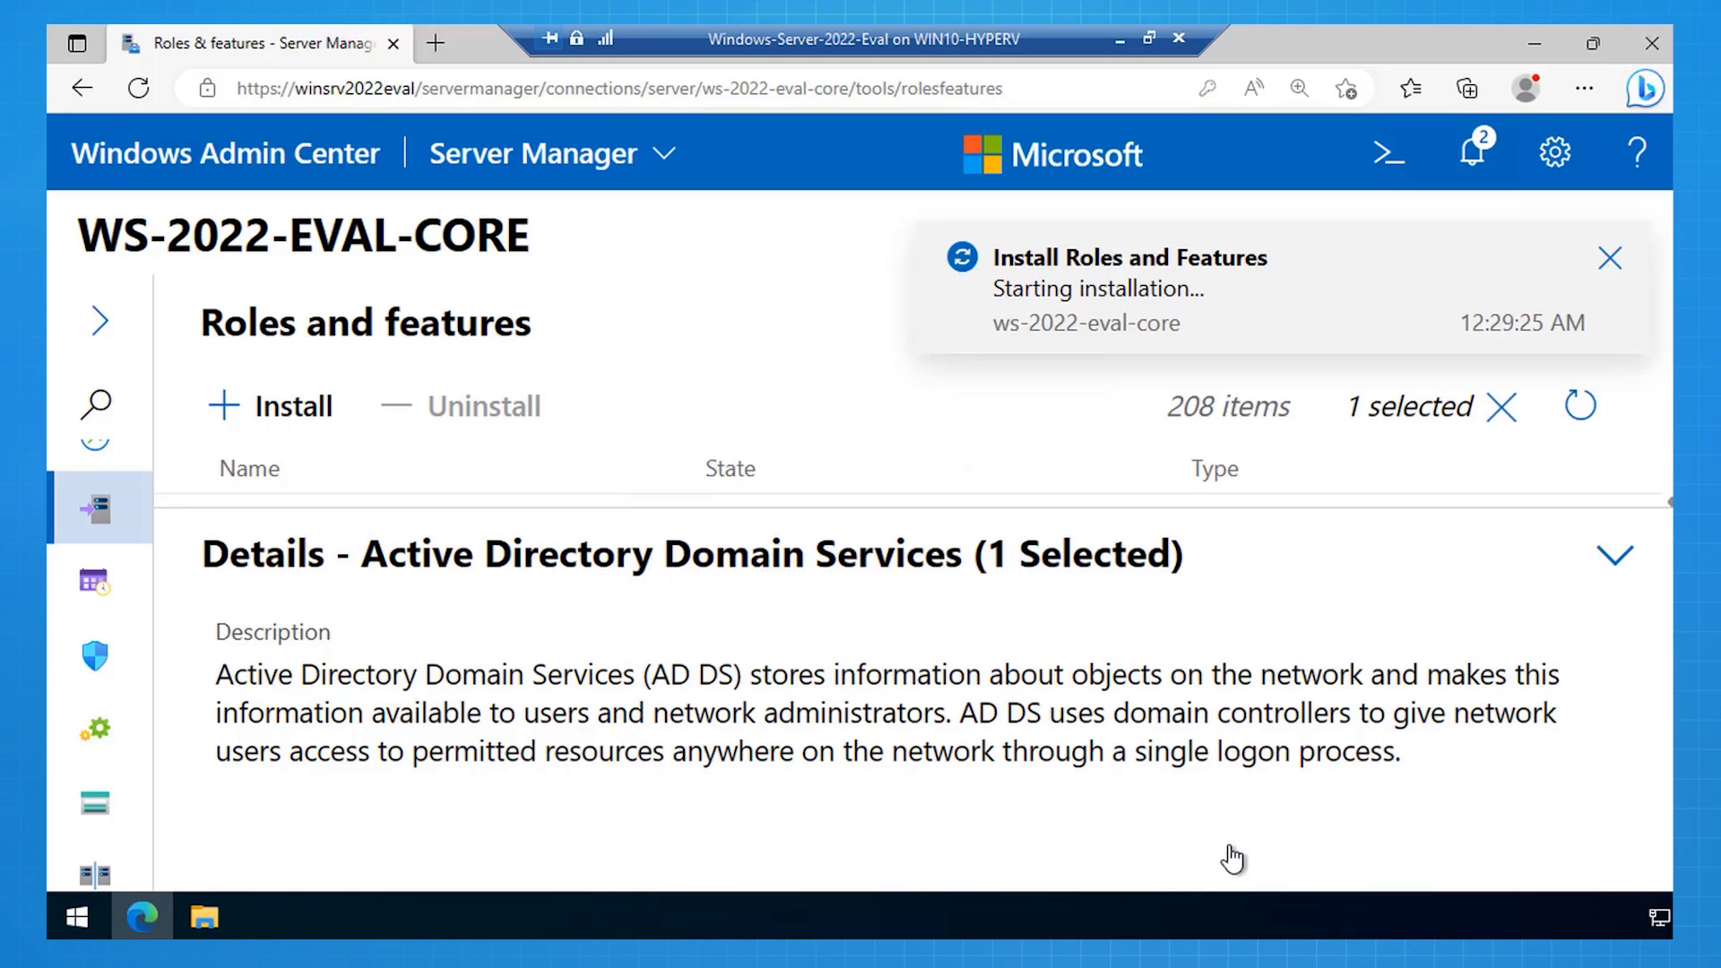
pyautogui.click(1479, 150)
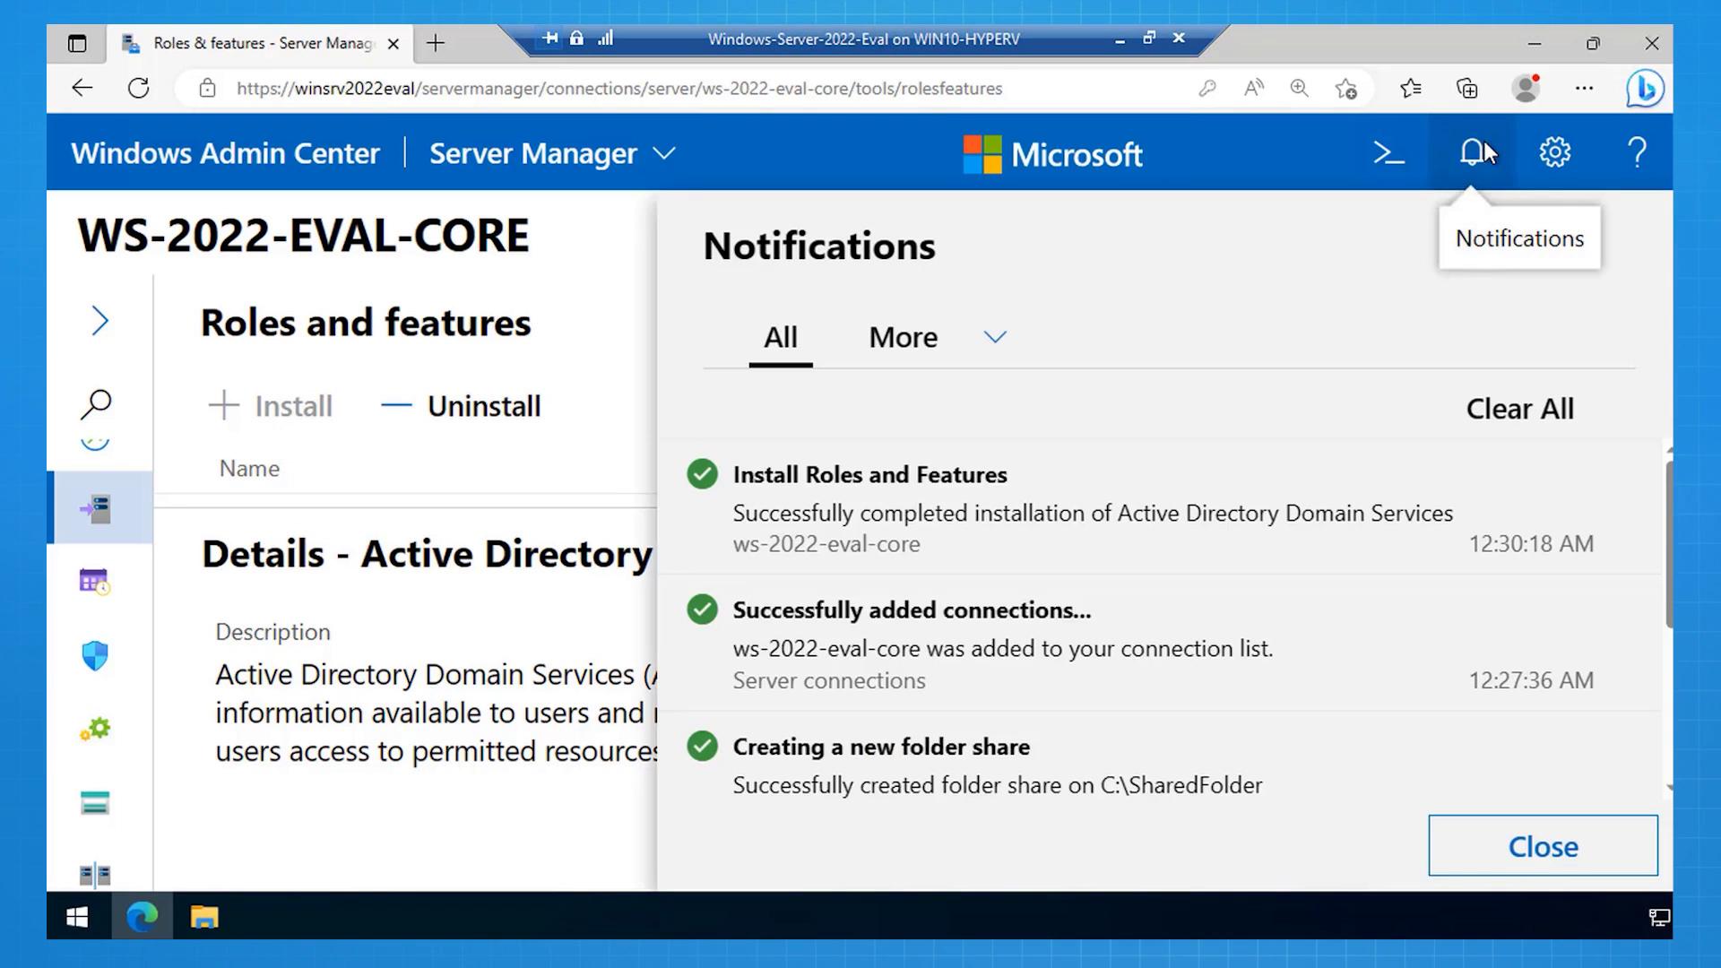
pyautogui.click(1542, 848)
pyautogui.click(103, 320)
# Step: Open a remote PowerShell session on the server, change to the drive root, and clear the console
pyautogui.scroll(4, 153, 628)
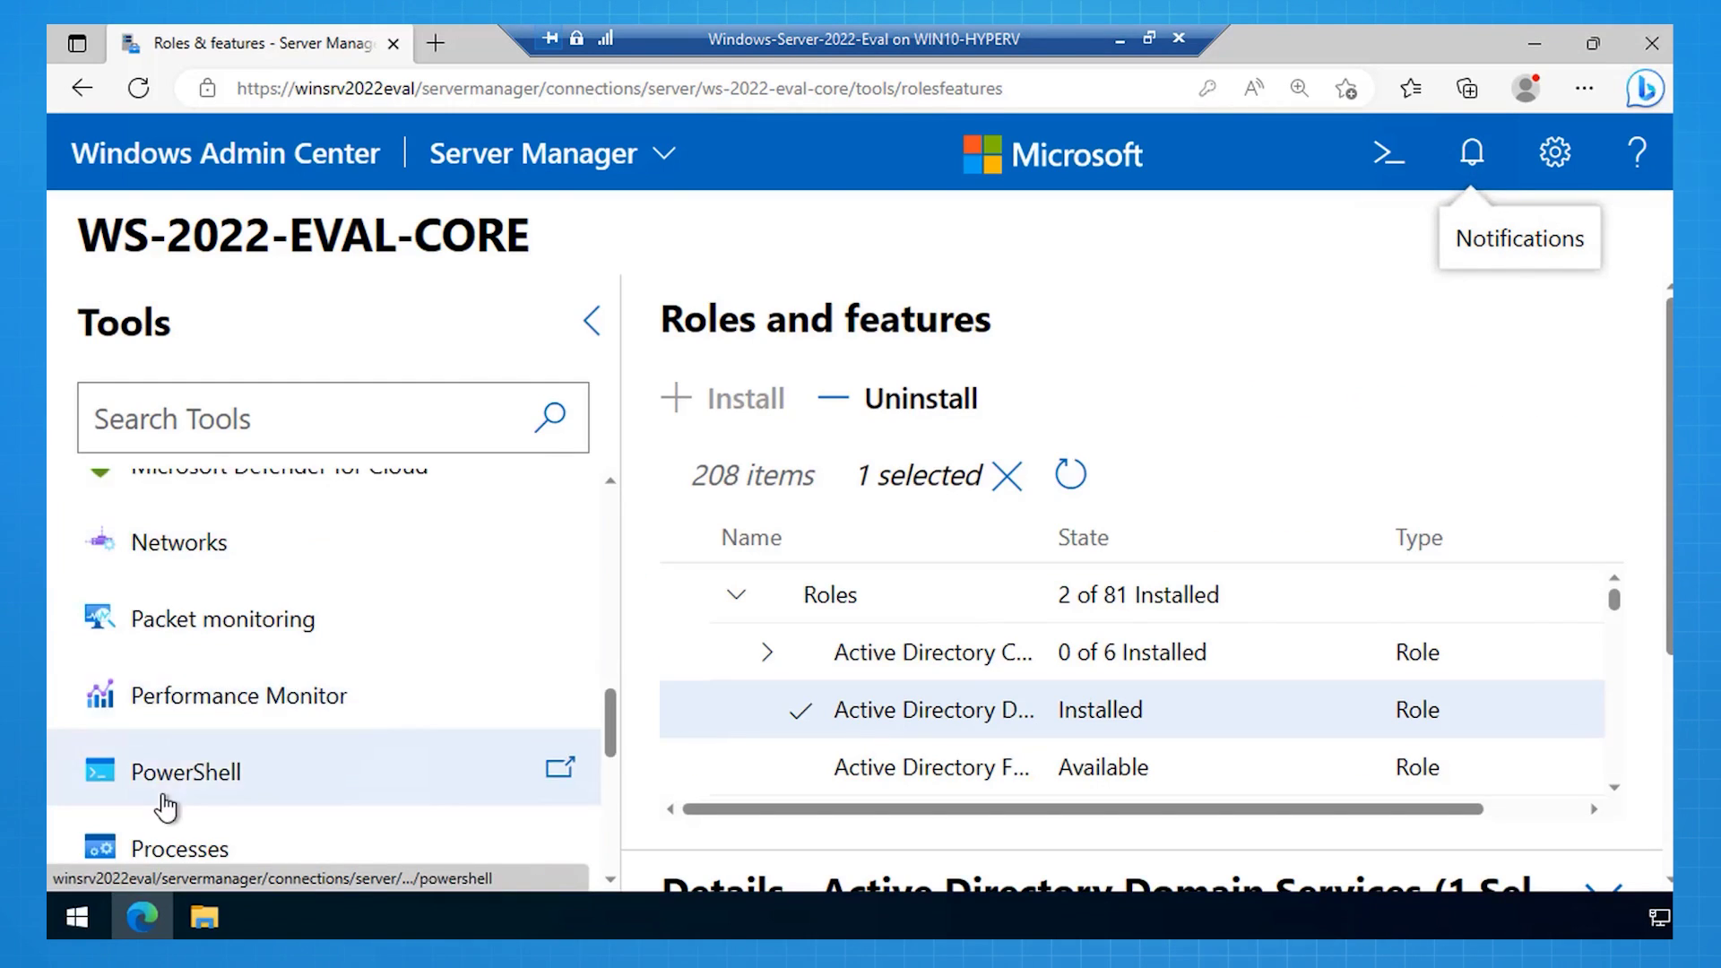
pyautogui.click(353, 714)
pyautogui.write('******************')
pyautogui.press('Return')
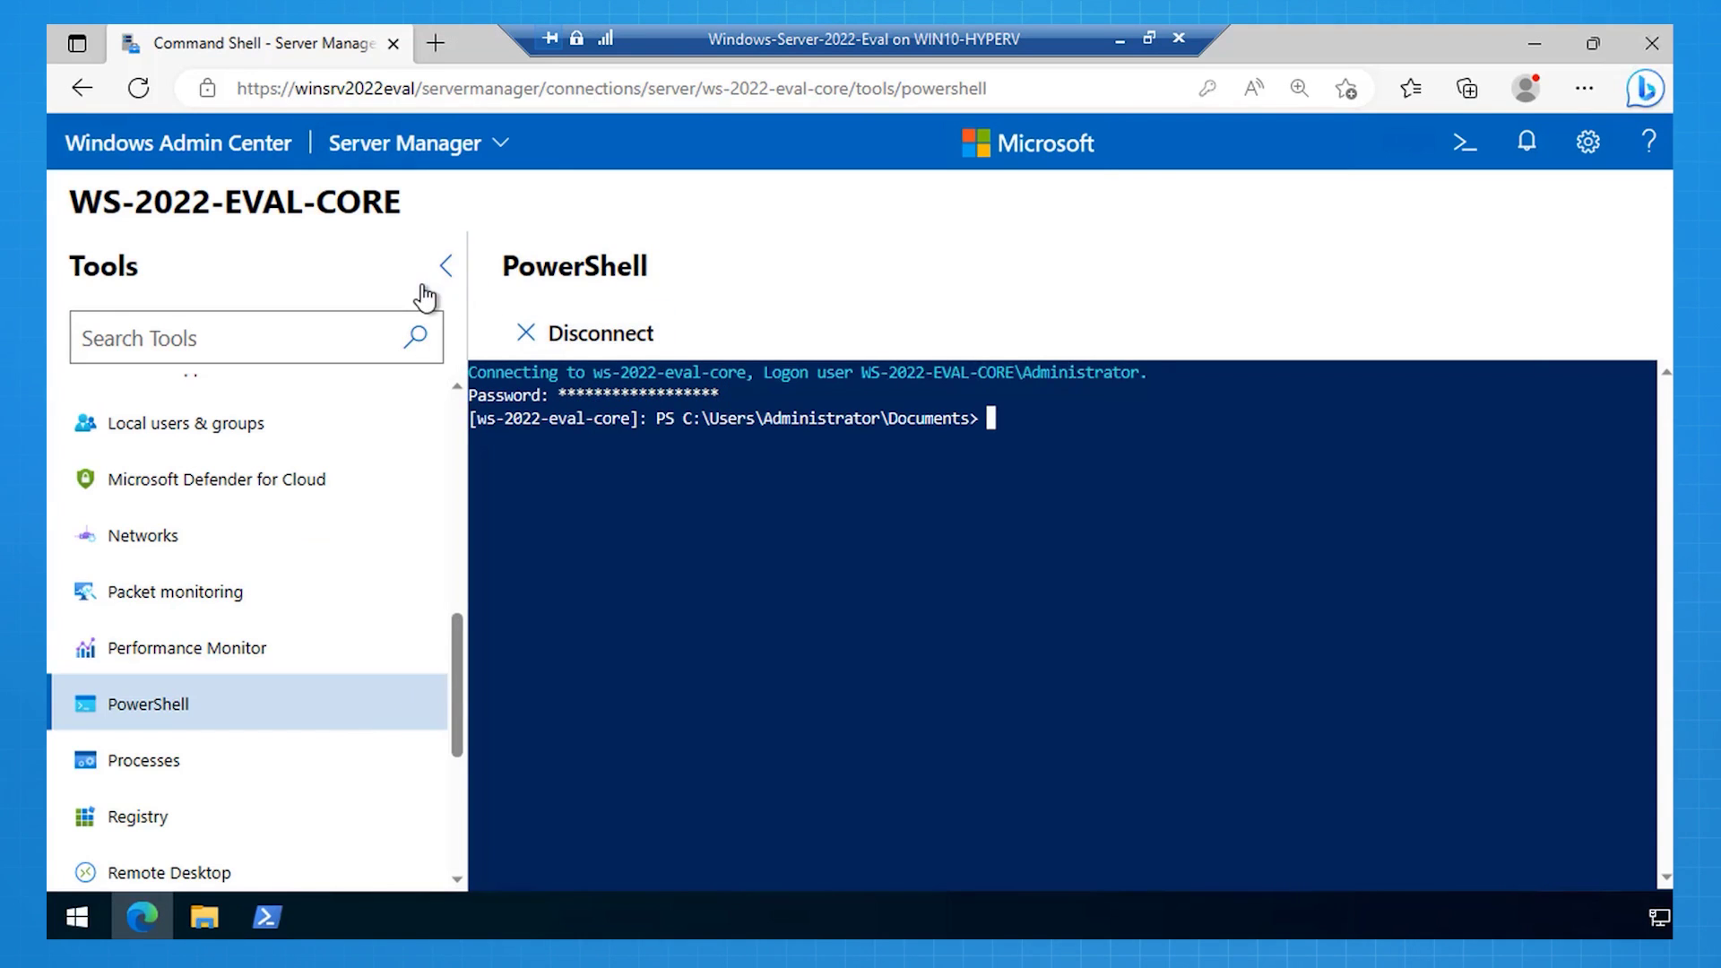
pyautogui.click(442, 269)
pyautogui.hotkey('ctrl', '+')
pyautogui.hotkey('ctrl', '+')
pyautogui.hotkey('ctrl', '+')
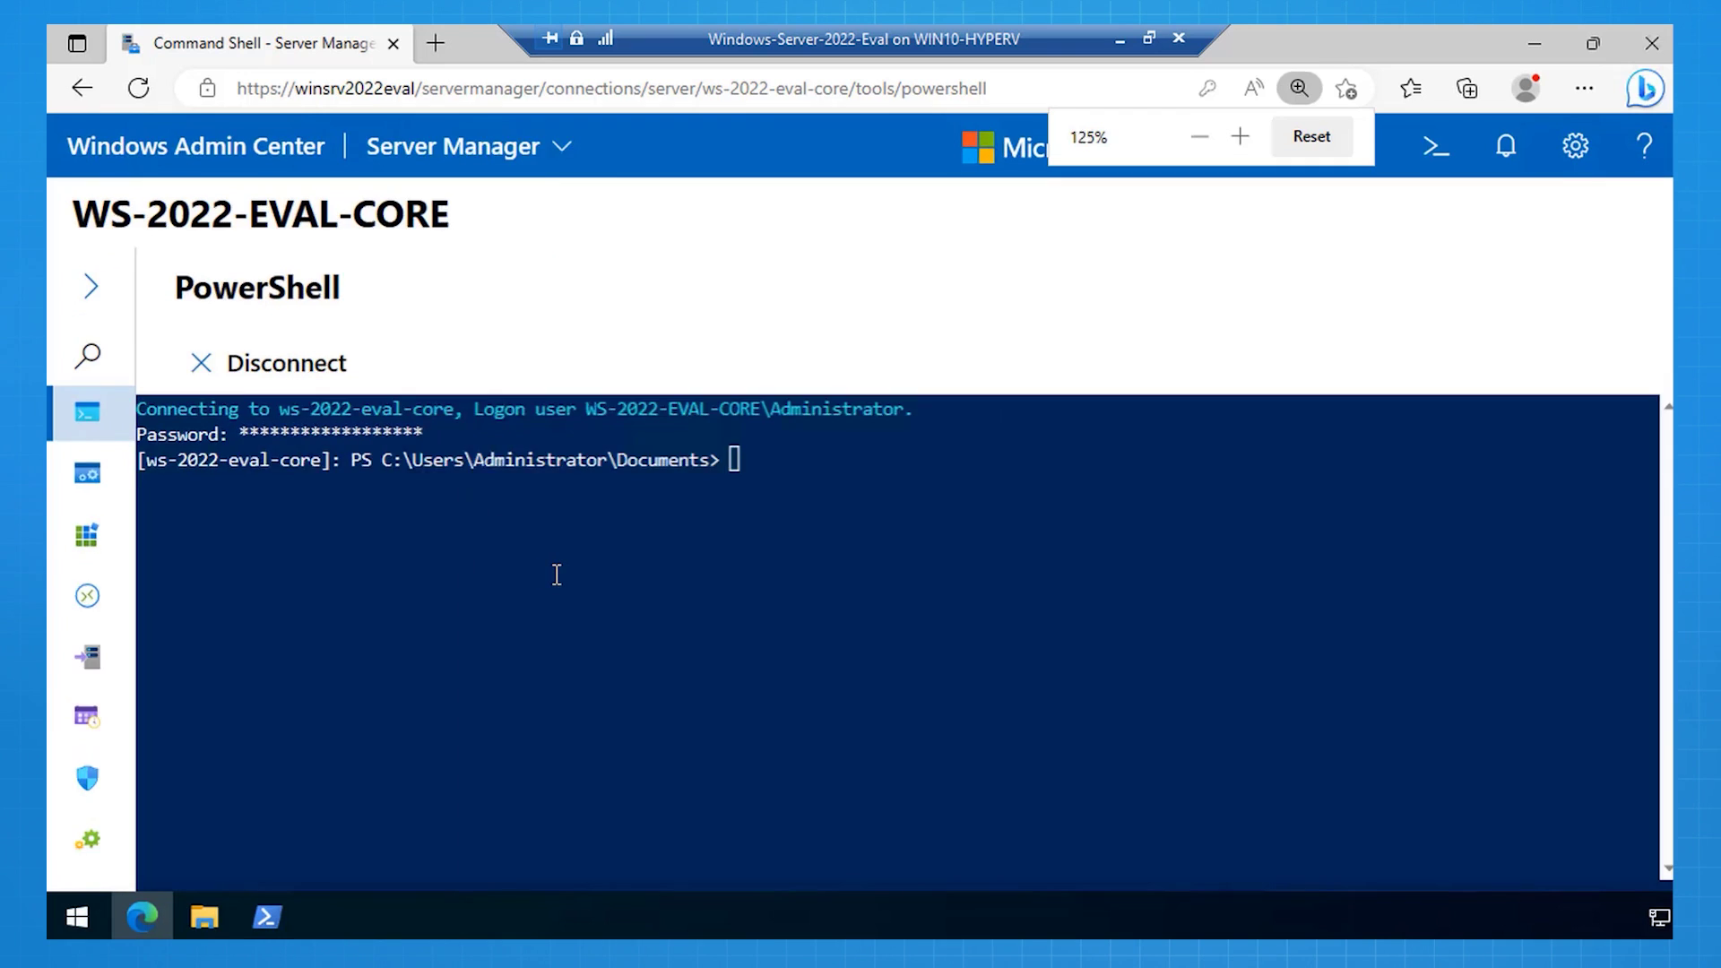
pyautogui.write('cd \\')
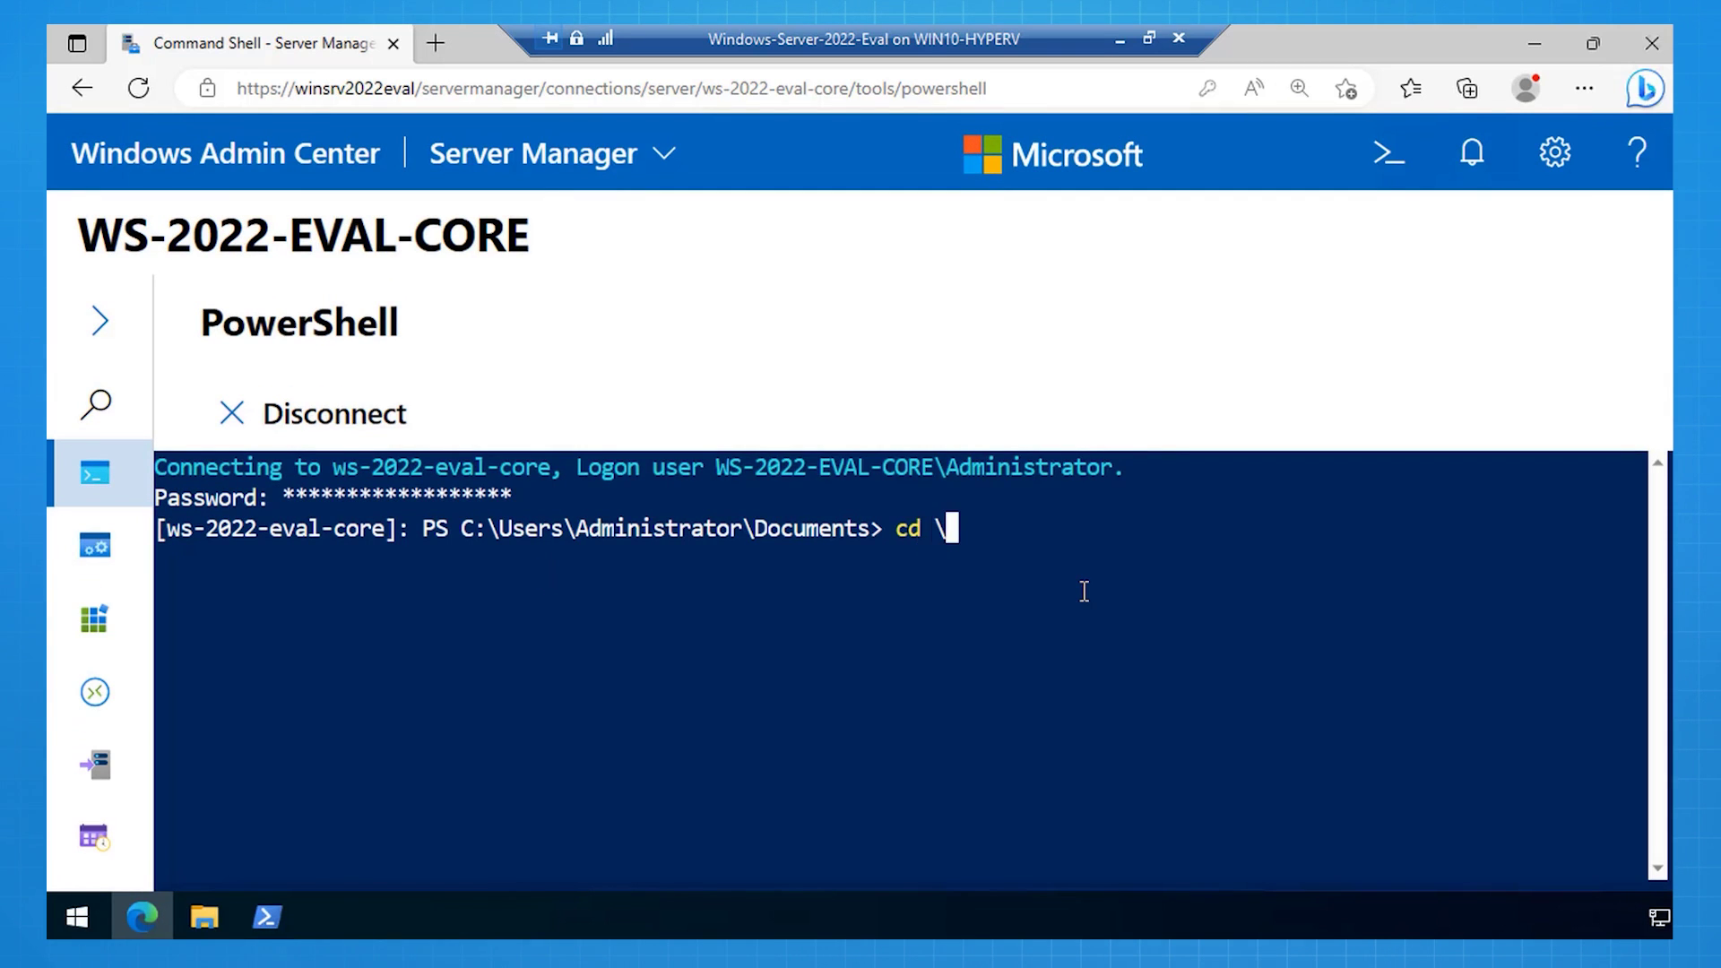
pyautogui.press('Return')
pyautogui.write('cls')
pyautogui.press('Return')
# Step: Store a safe-mode SecureString password and run Install-ADDSForest for tailwindtraders.internal with DNS, answering A
pyautogui.write('$SecurePassword = ConvertTo-SecureString -String "P@ssw0rdP@ssw0rd" -AsPlainText -Force')
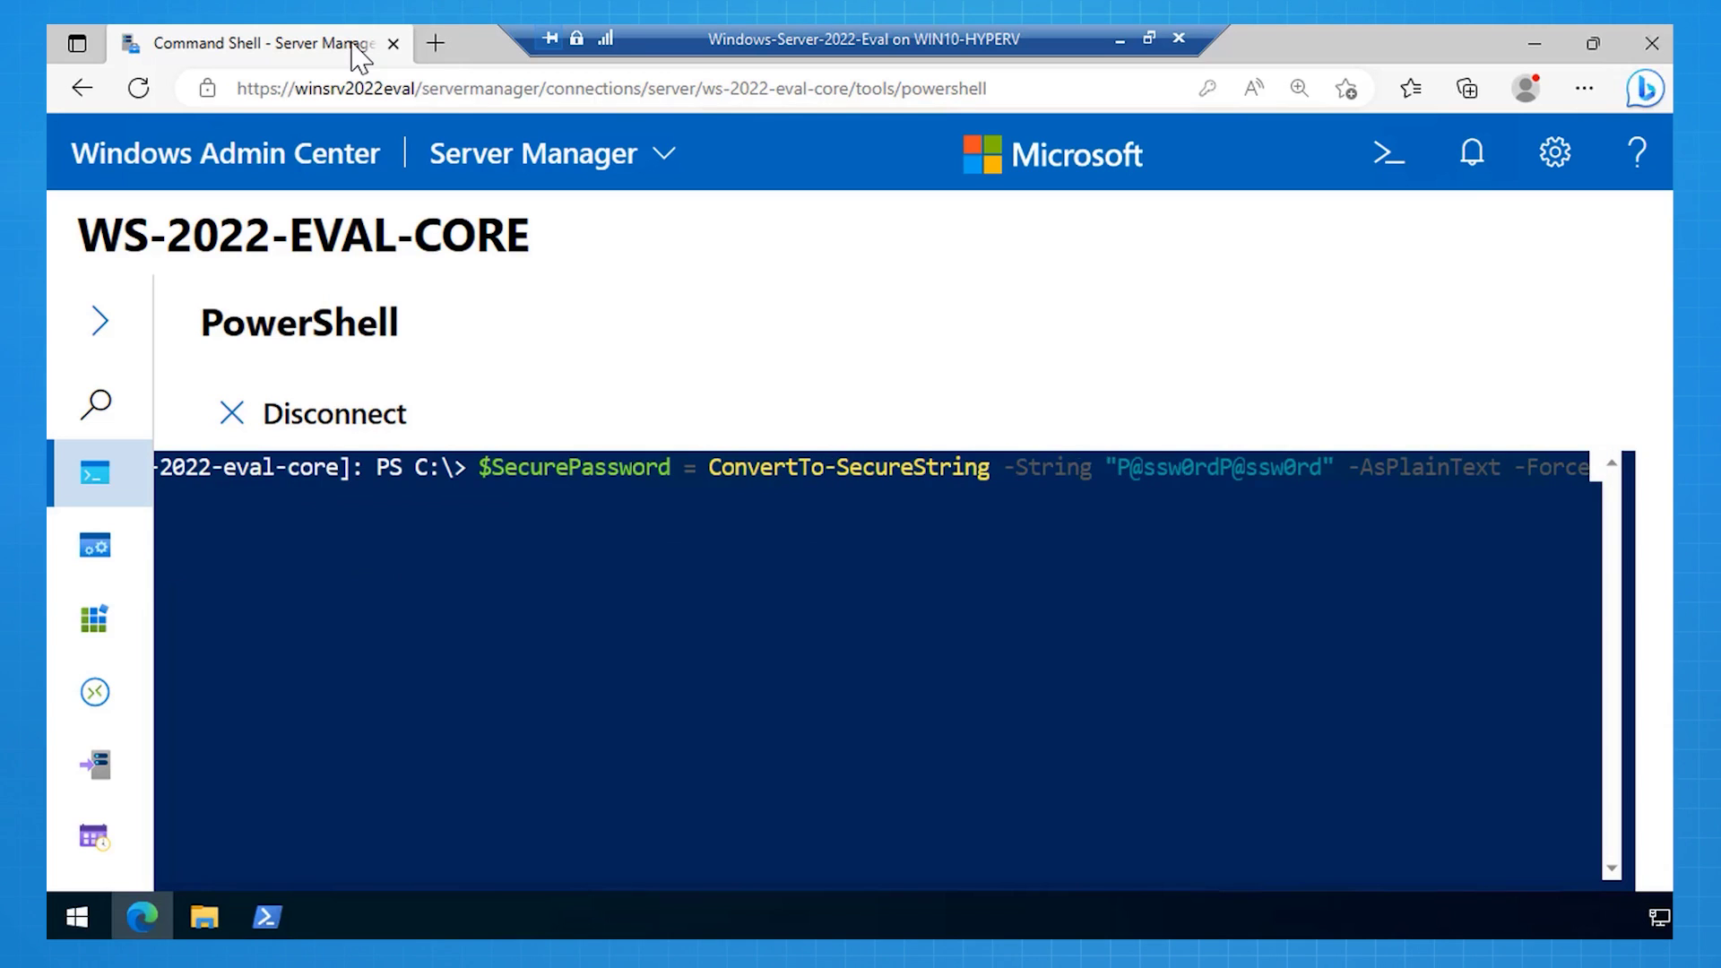
pyautogui.press('Return')
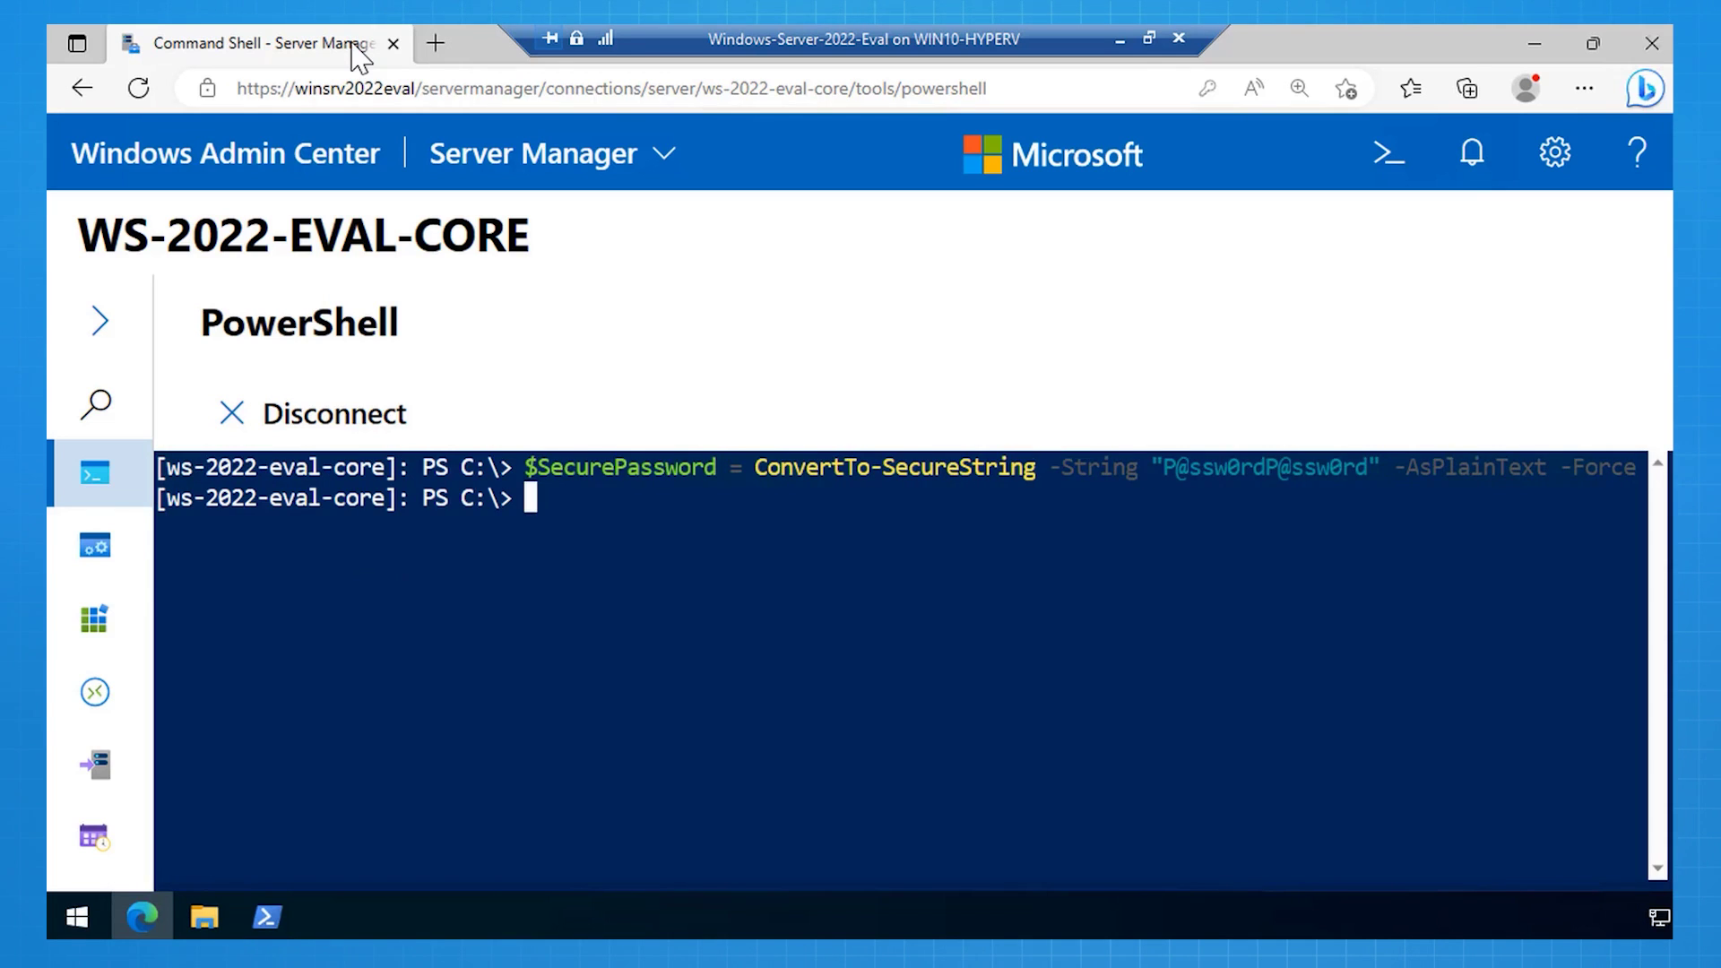
pyautogui.write('Install-ADDSForest -DomainName "tailwindtraders.internal" -InstallDNS -SafeModeAdministratorPassword $SecurePassword')
pyautogui.press('Return')
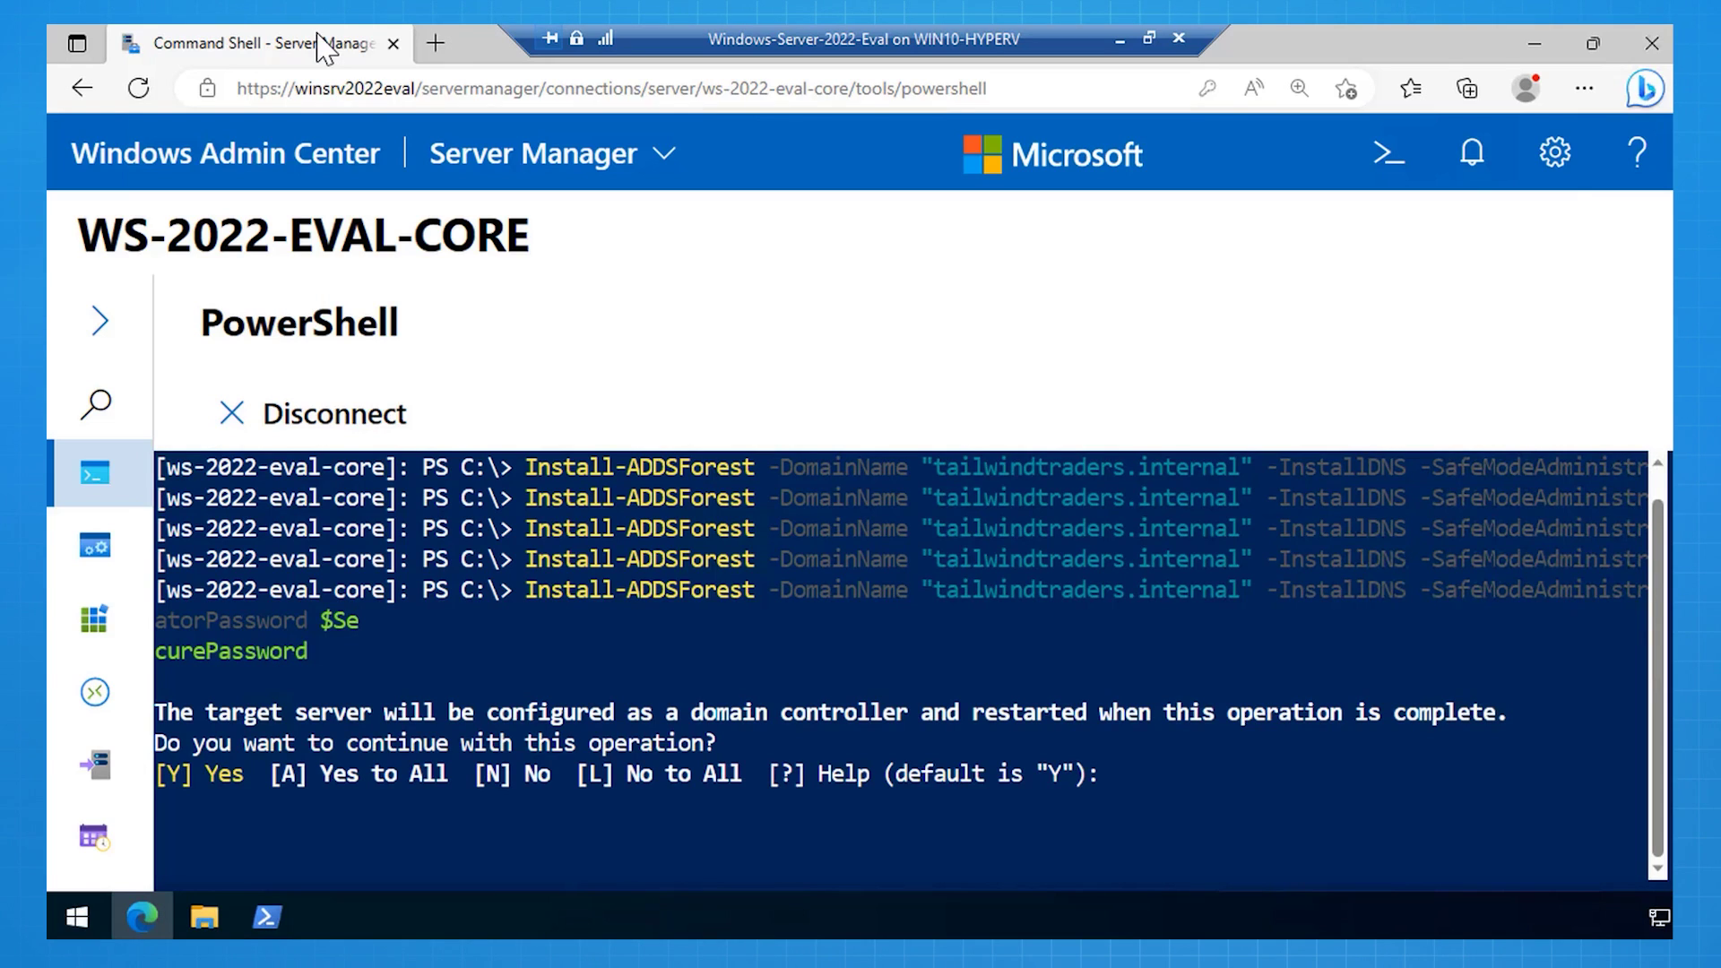
pyautogui.write('A')
pyautogui.press('Return')
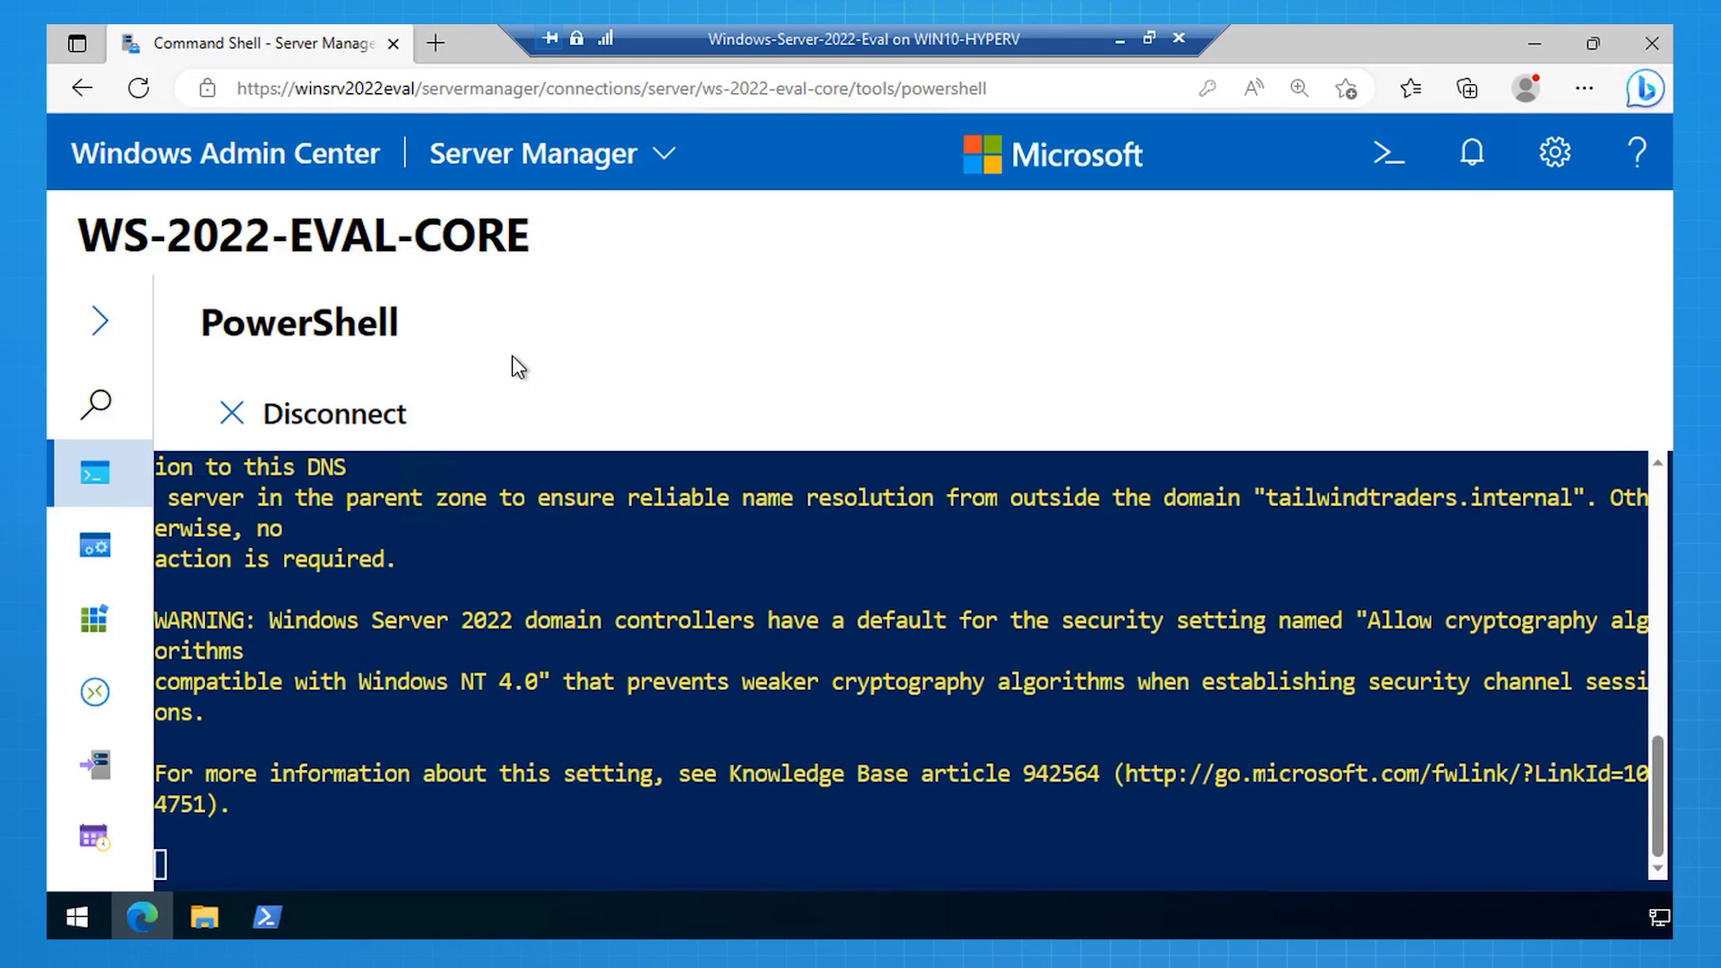
pyautogui.hotkey('ctrl', '+')
pyautogui.hotkey('ctrl', '-')
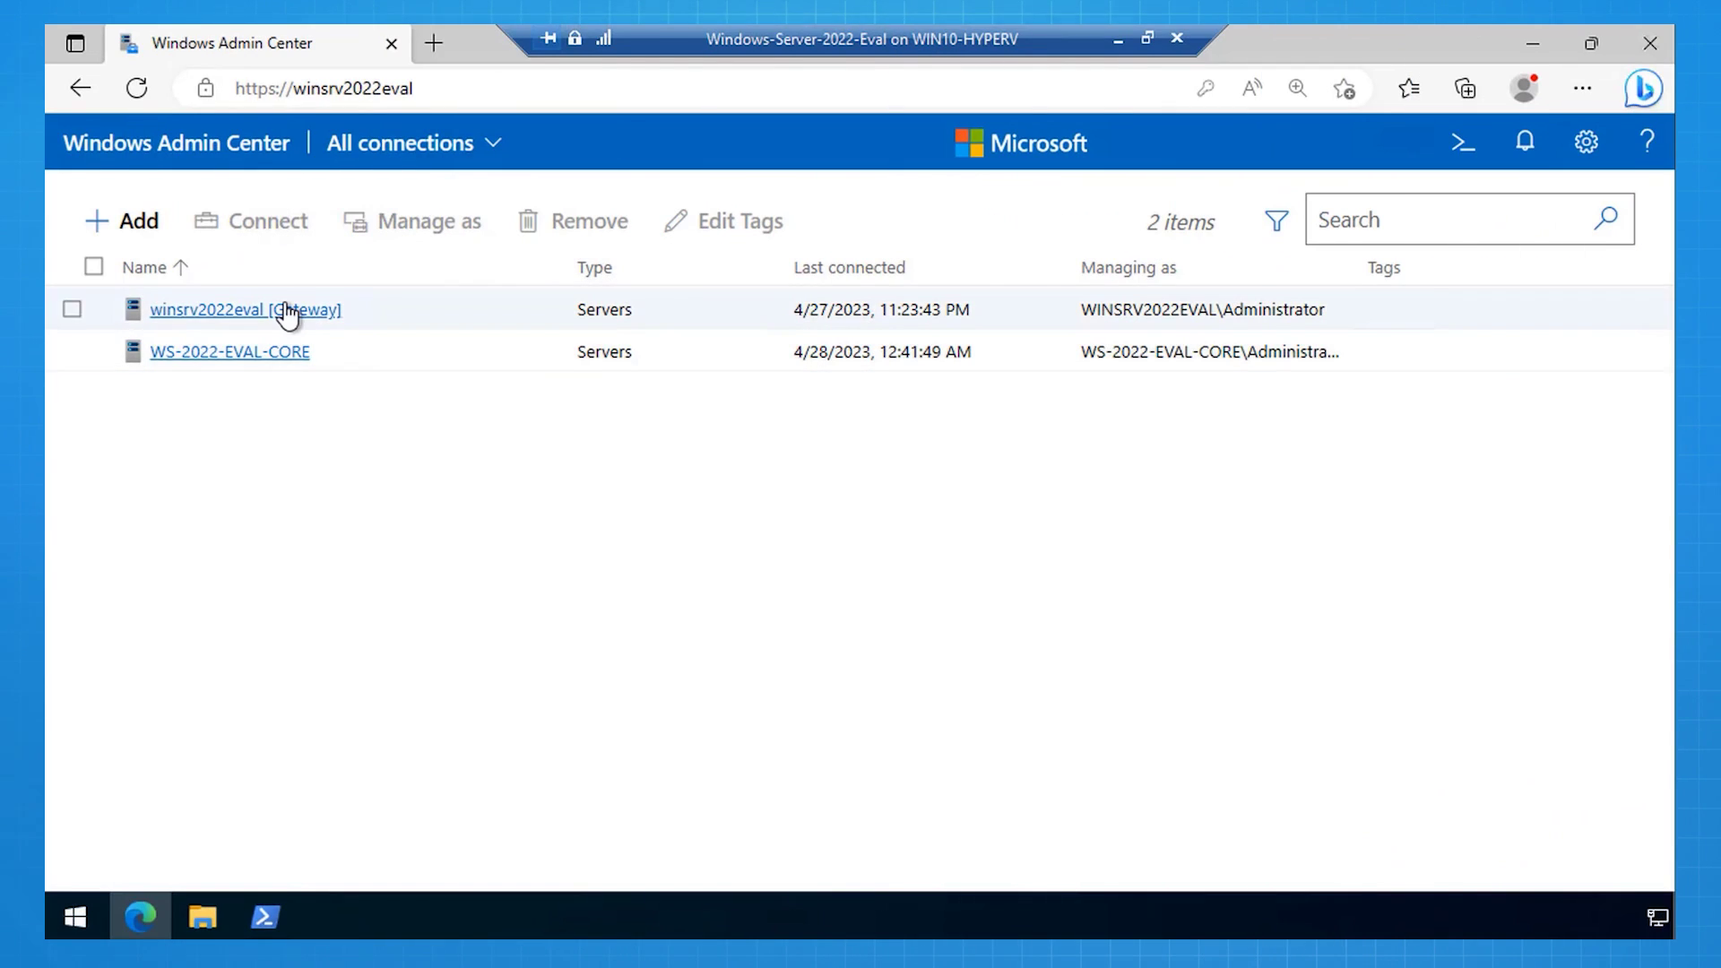
# Step: Open the IP address settings of winsrv2022eval's Ethernet adapter
pyautogui.click(287, 311)
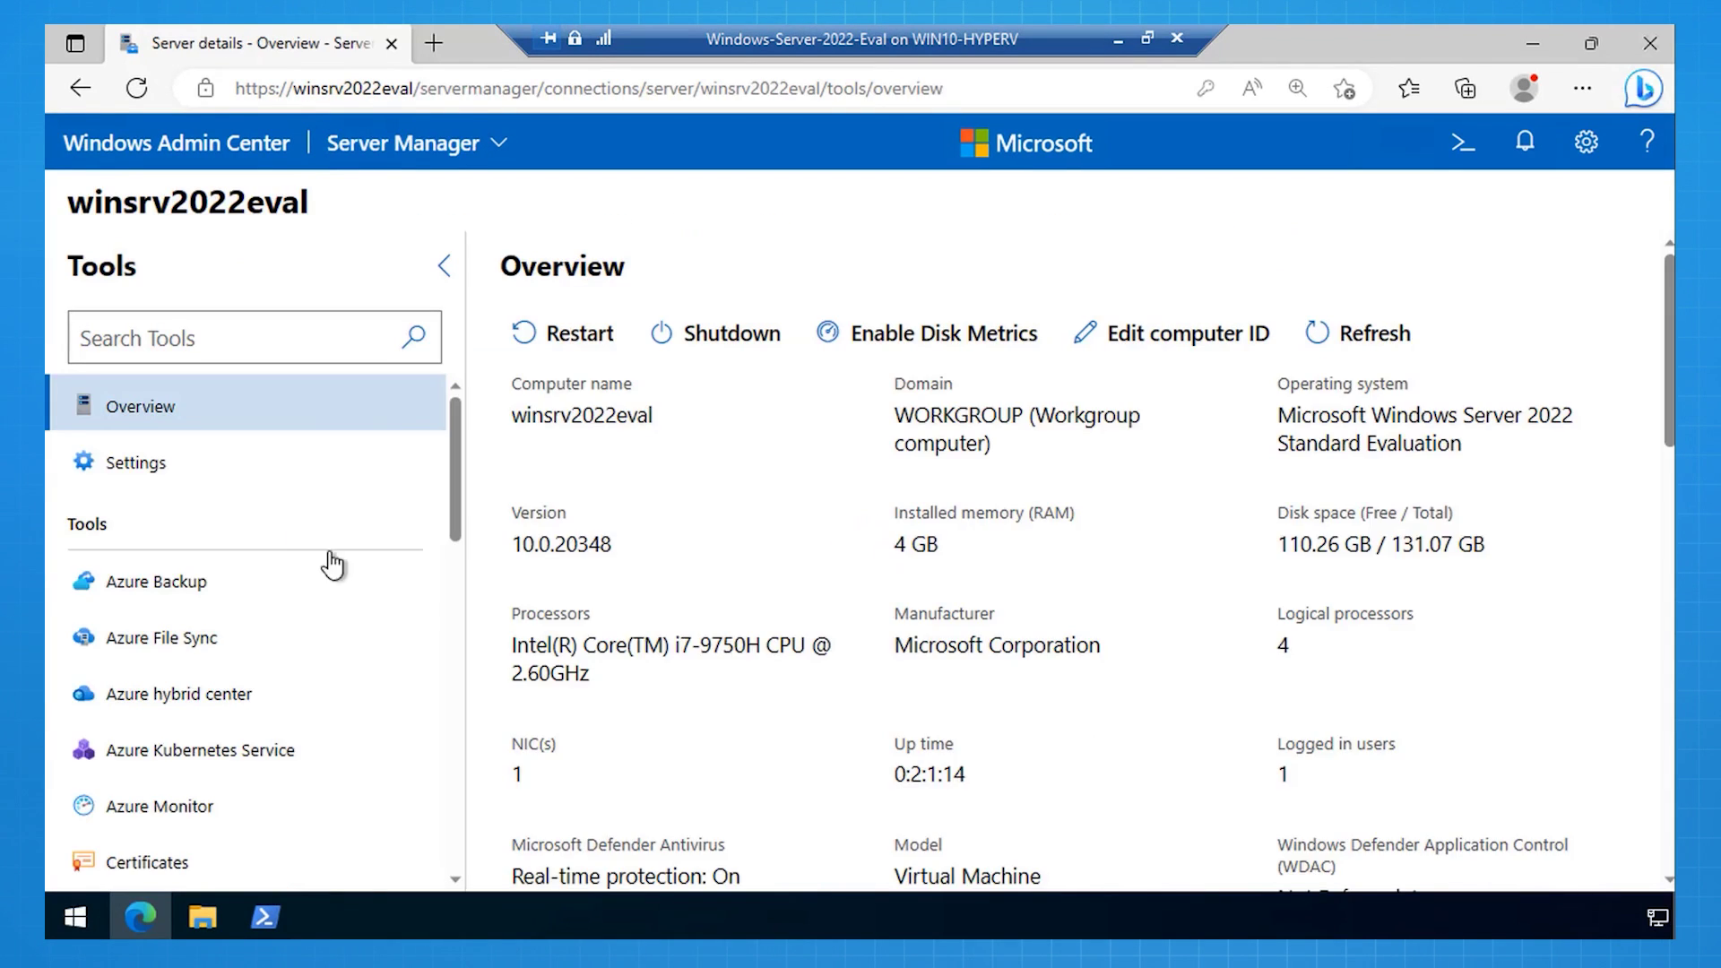
pyautogui.scroll(-5, 233, 583)
pyautogui.click(168, 619)
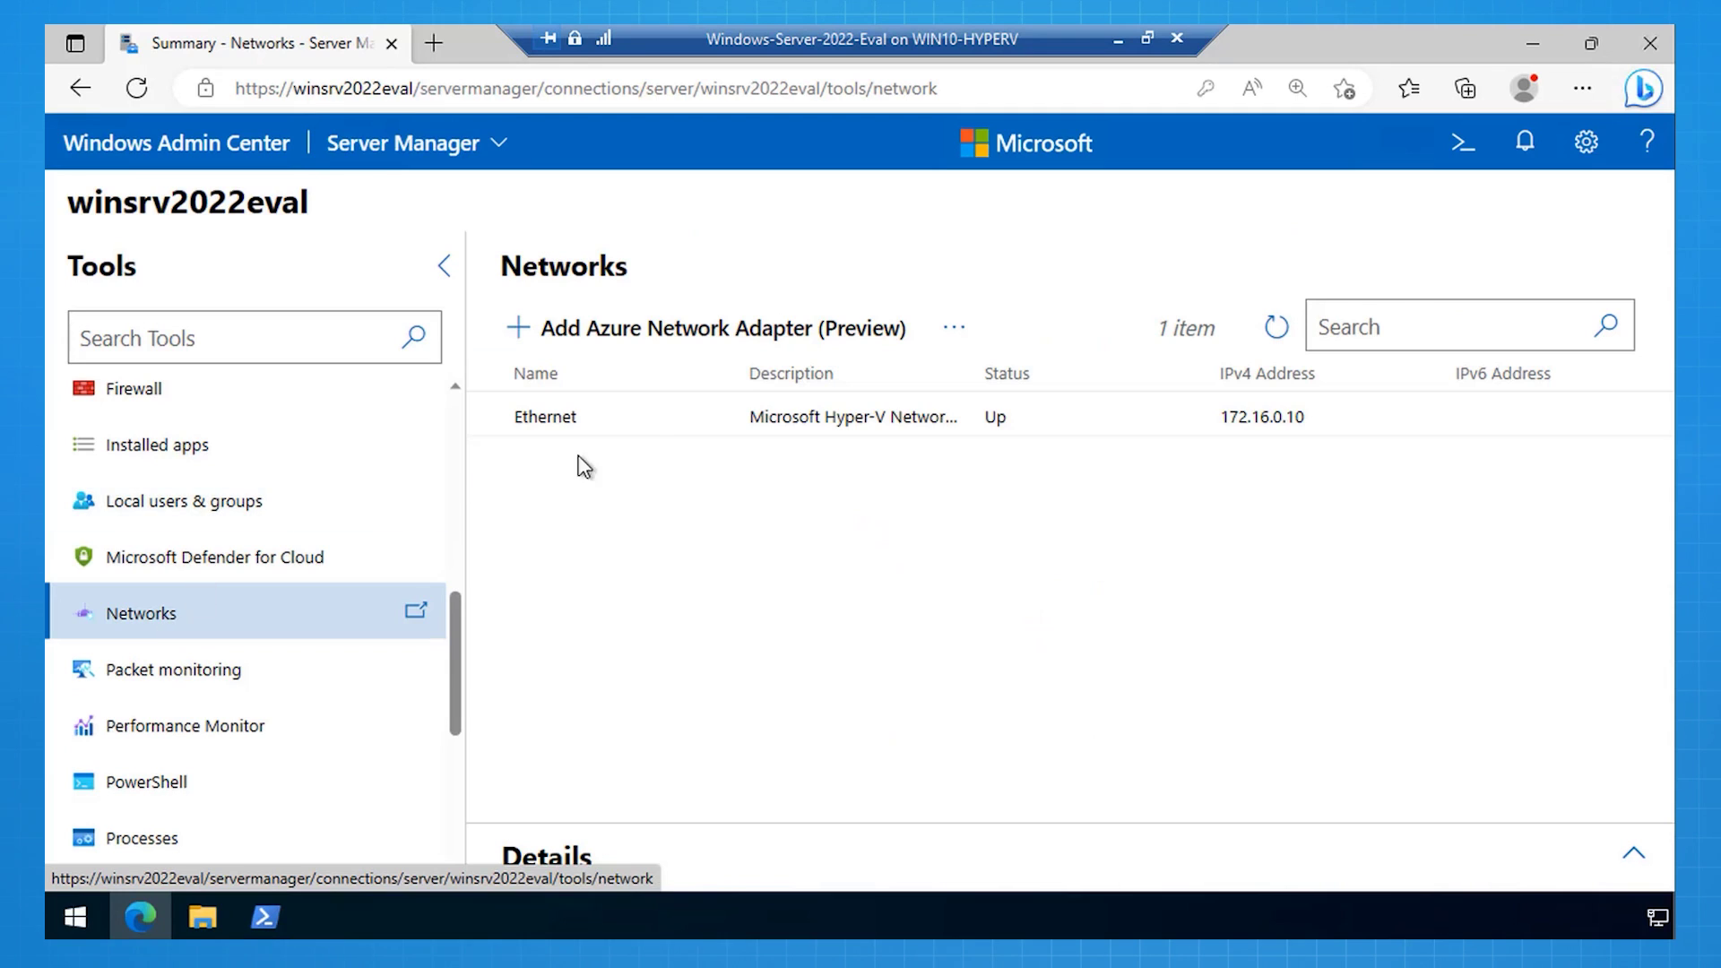
pyautogui.click(817, 435)
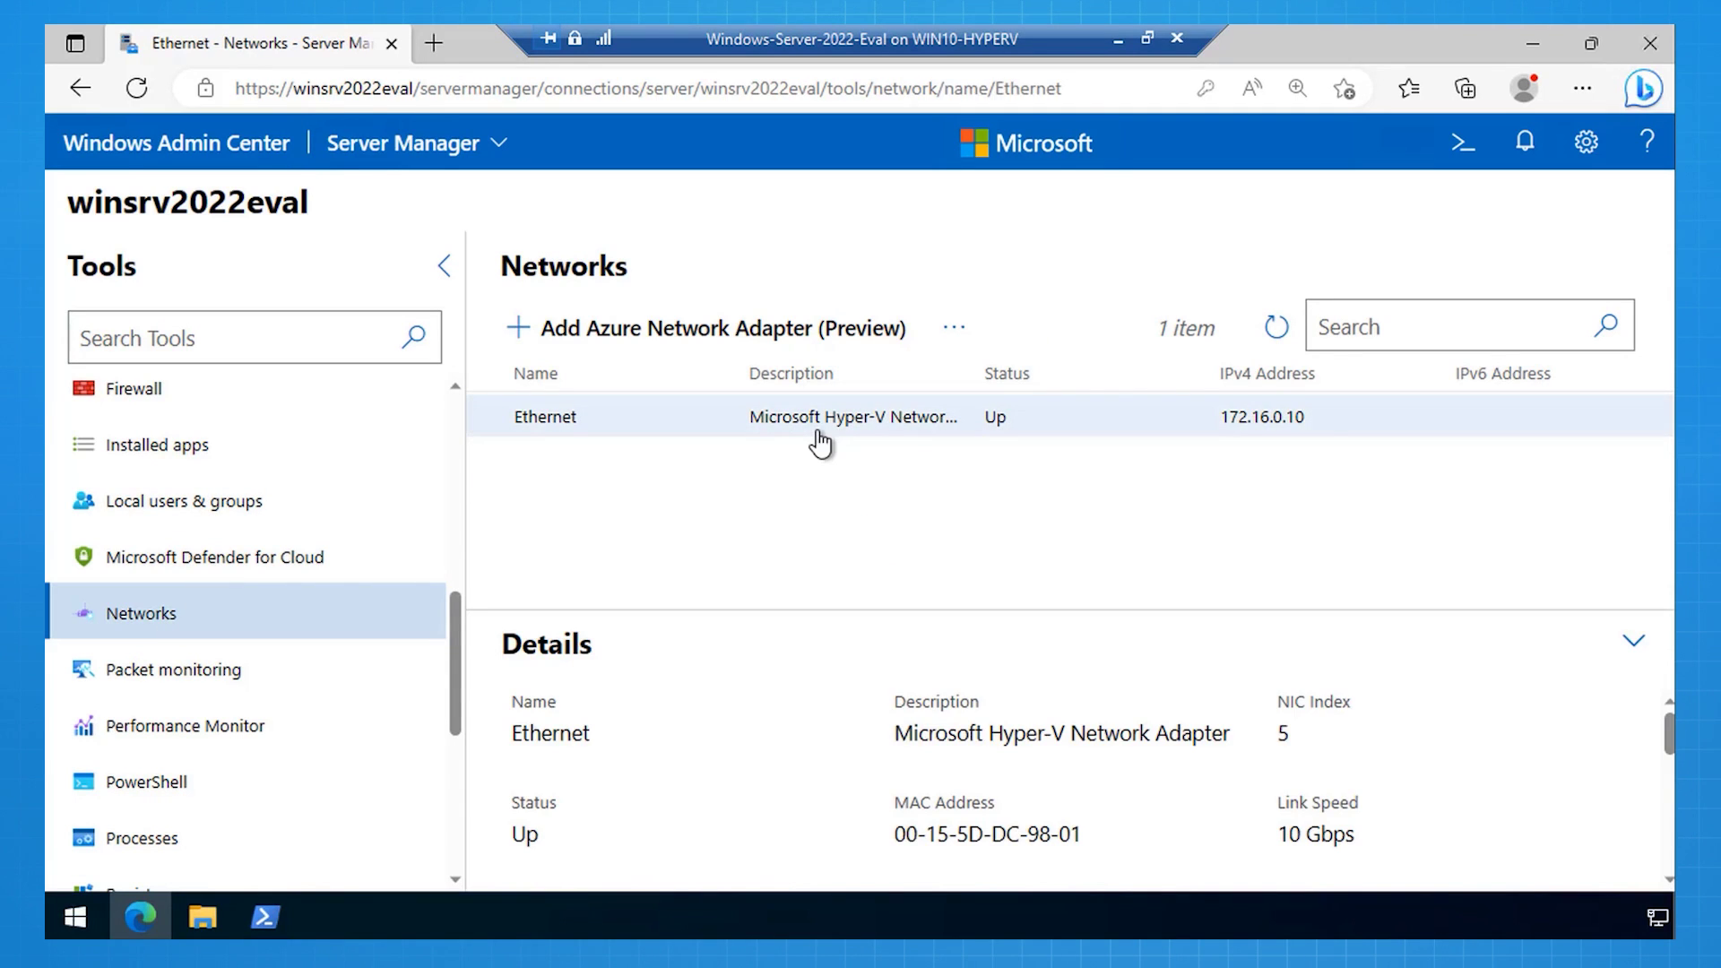
pyautogui.click(954, 328)
pyautogui.click(1027, 385)
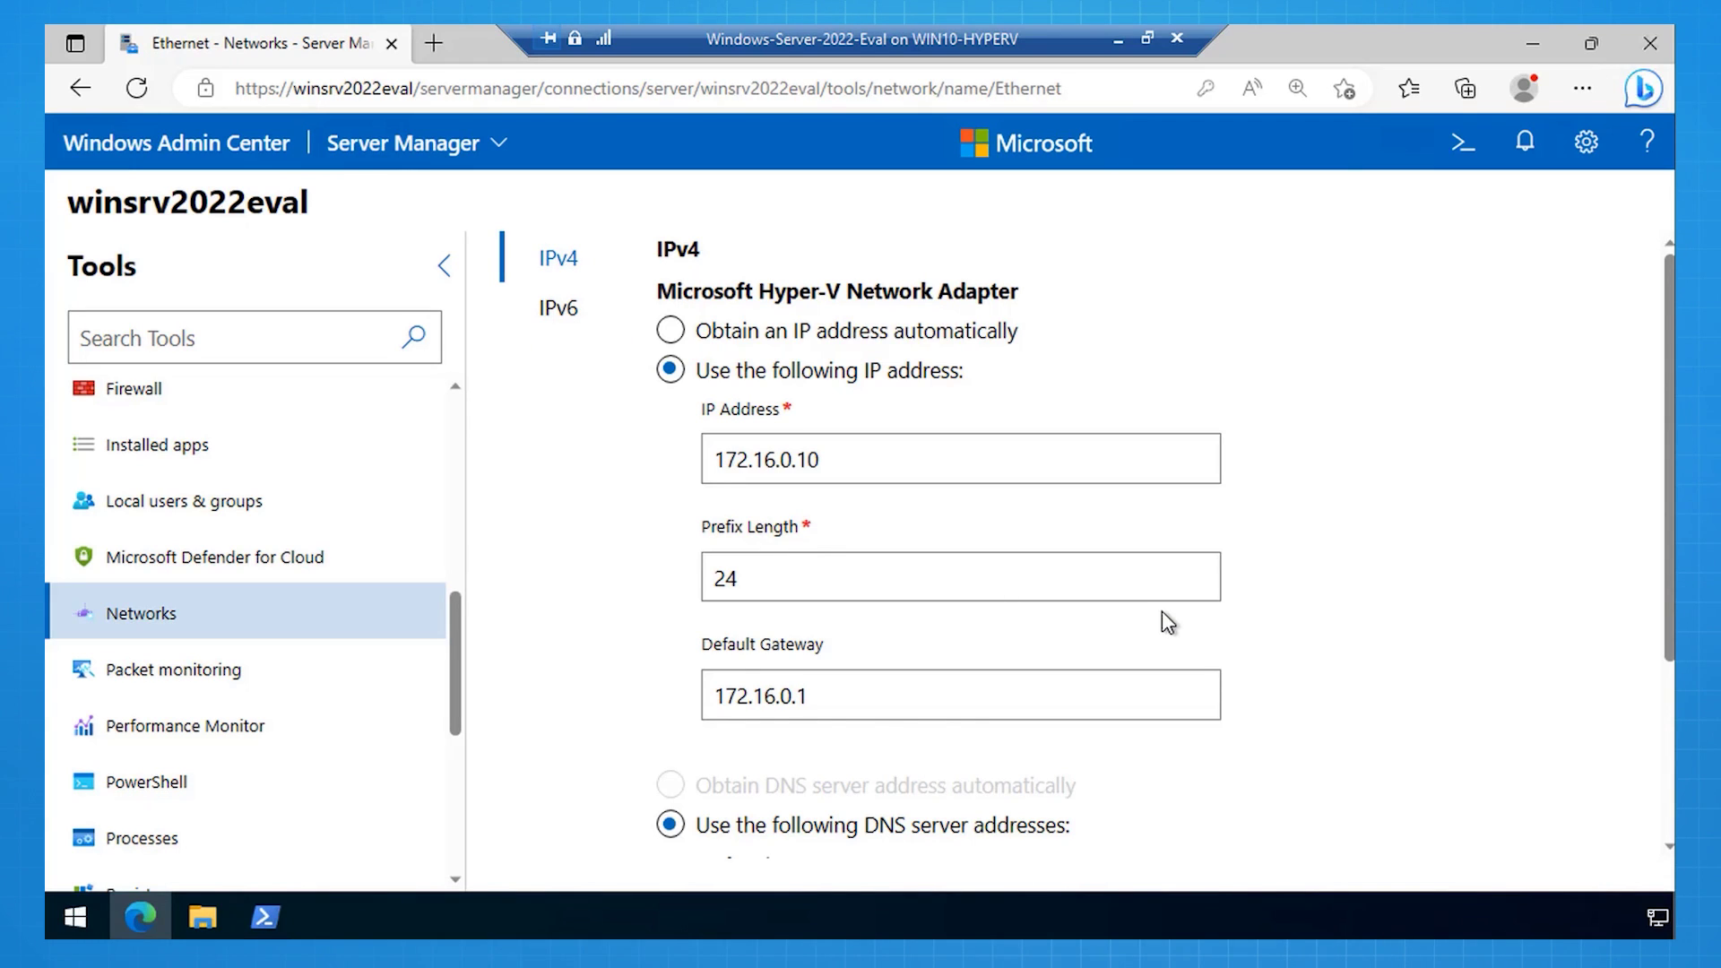
# Step: Replace preferred DNS 1.1.1.1 with 172.16.0.50, save and confirm the IPv4 settings
pyautogui.scroll(-3, 1162, 611)
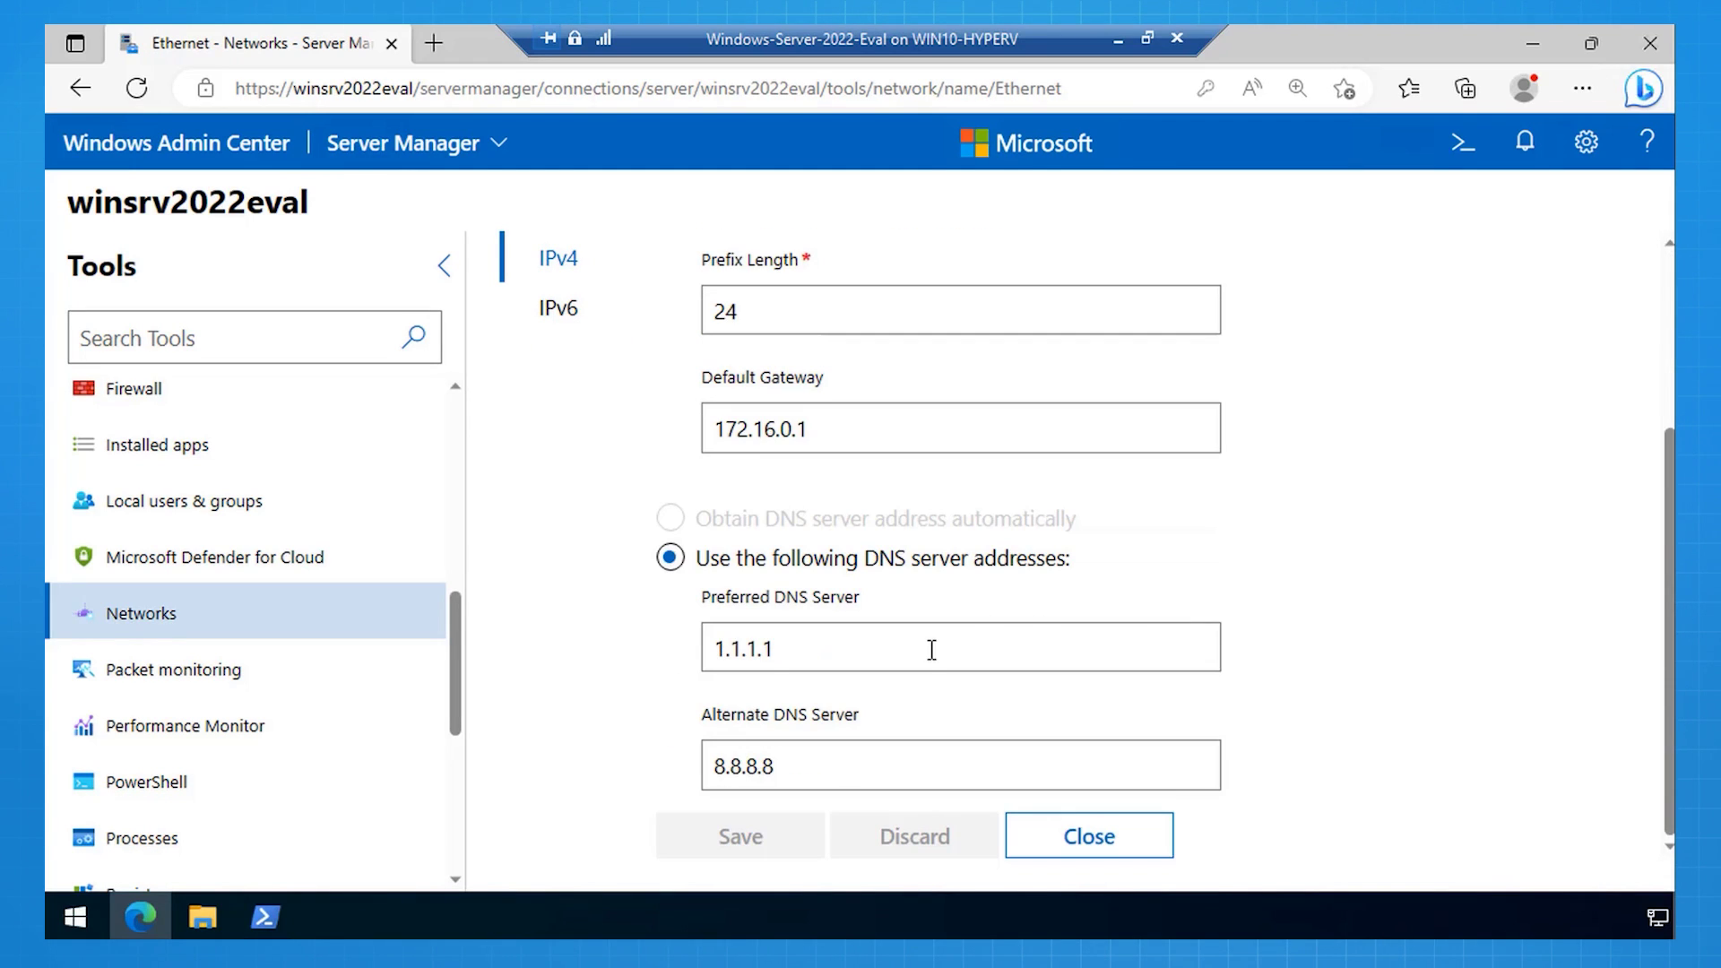
pyautogui.click(932, 650)
pyautogui.press('BackSpace')
pyautogui.press('BackSpace')
pyautogui.press('BackSpace')
pyautogui.press('BackSpace')
pyautogui.press('BackSpace')
pyautogui.press('BackSpace')
pyautogui.press('BackSpace')
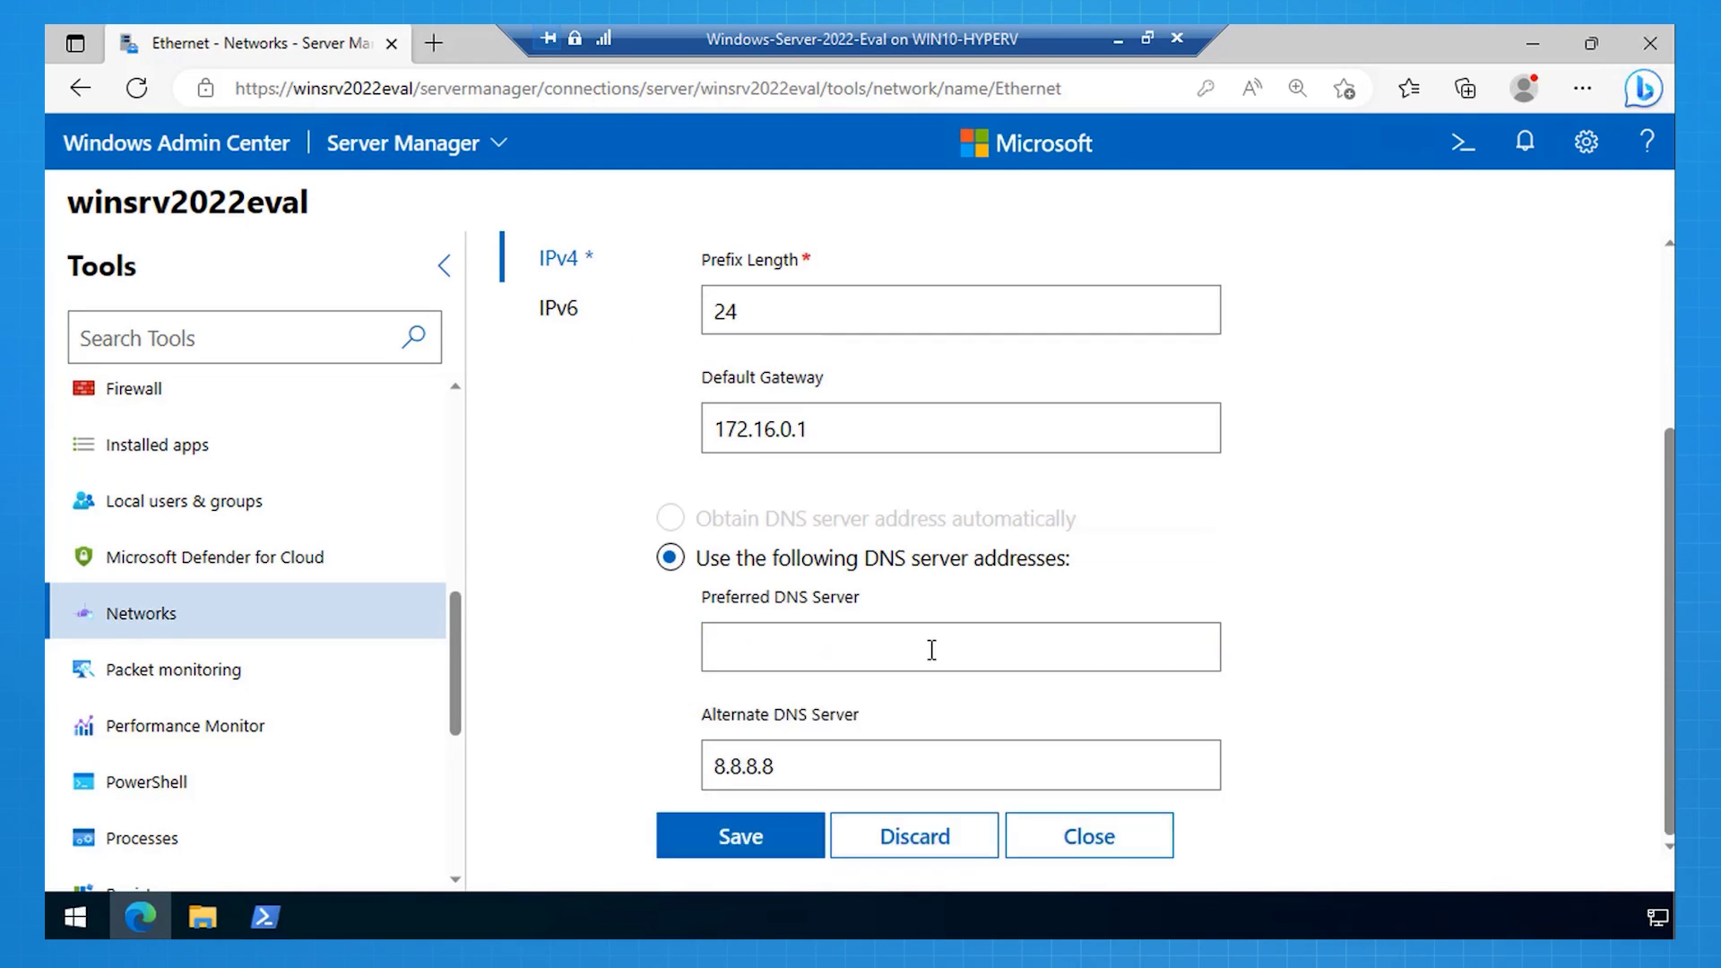
pyautogui.write('172.1')
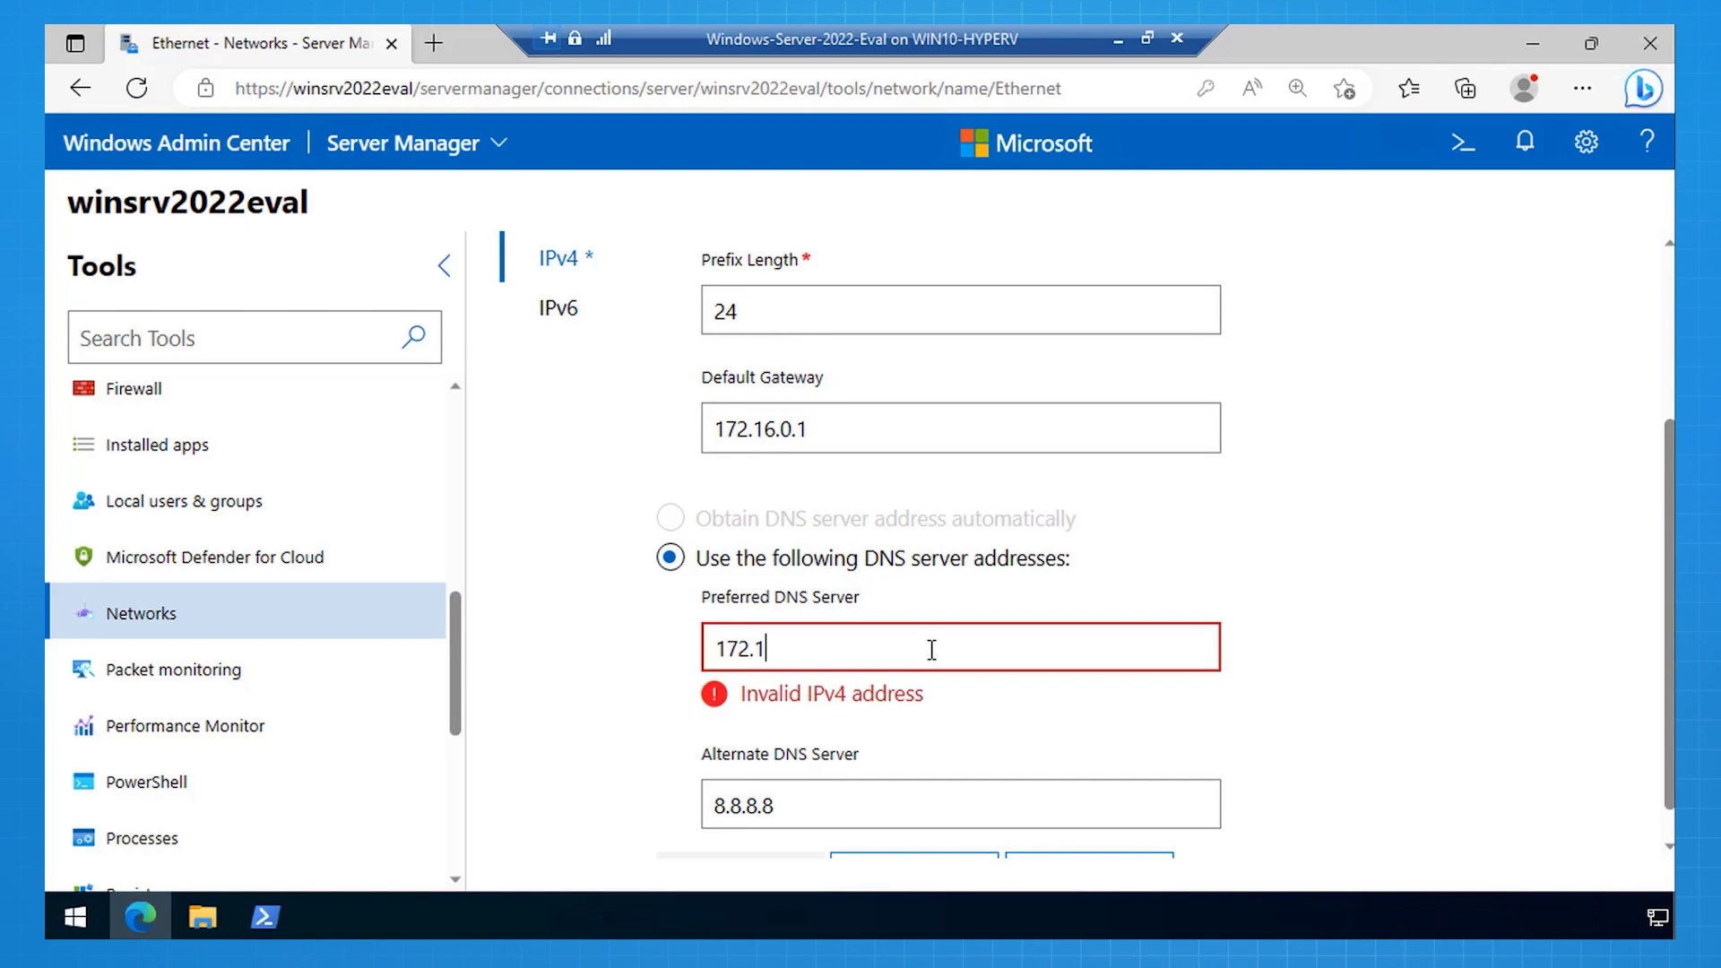
pyautogui.write('6.0.50')
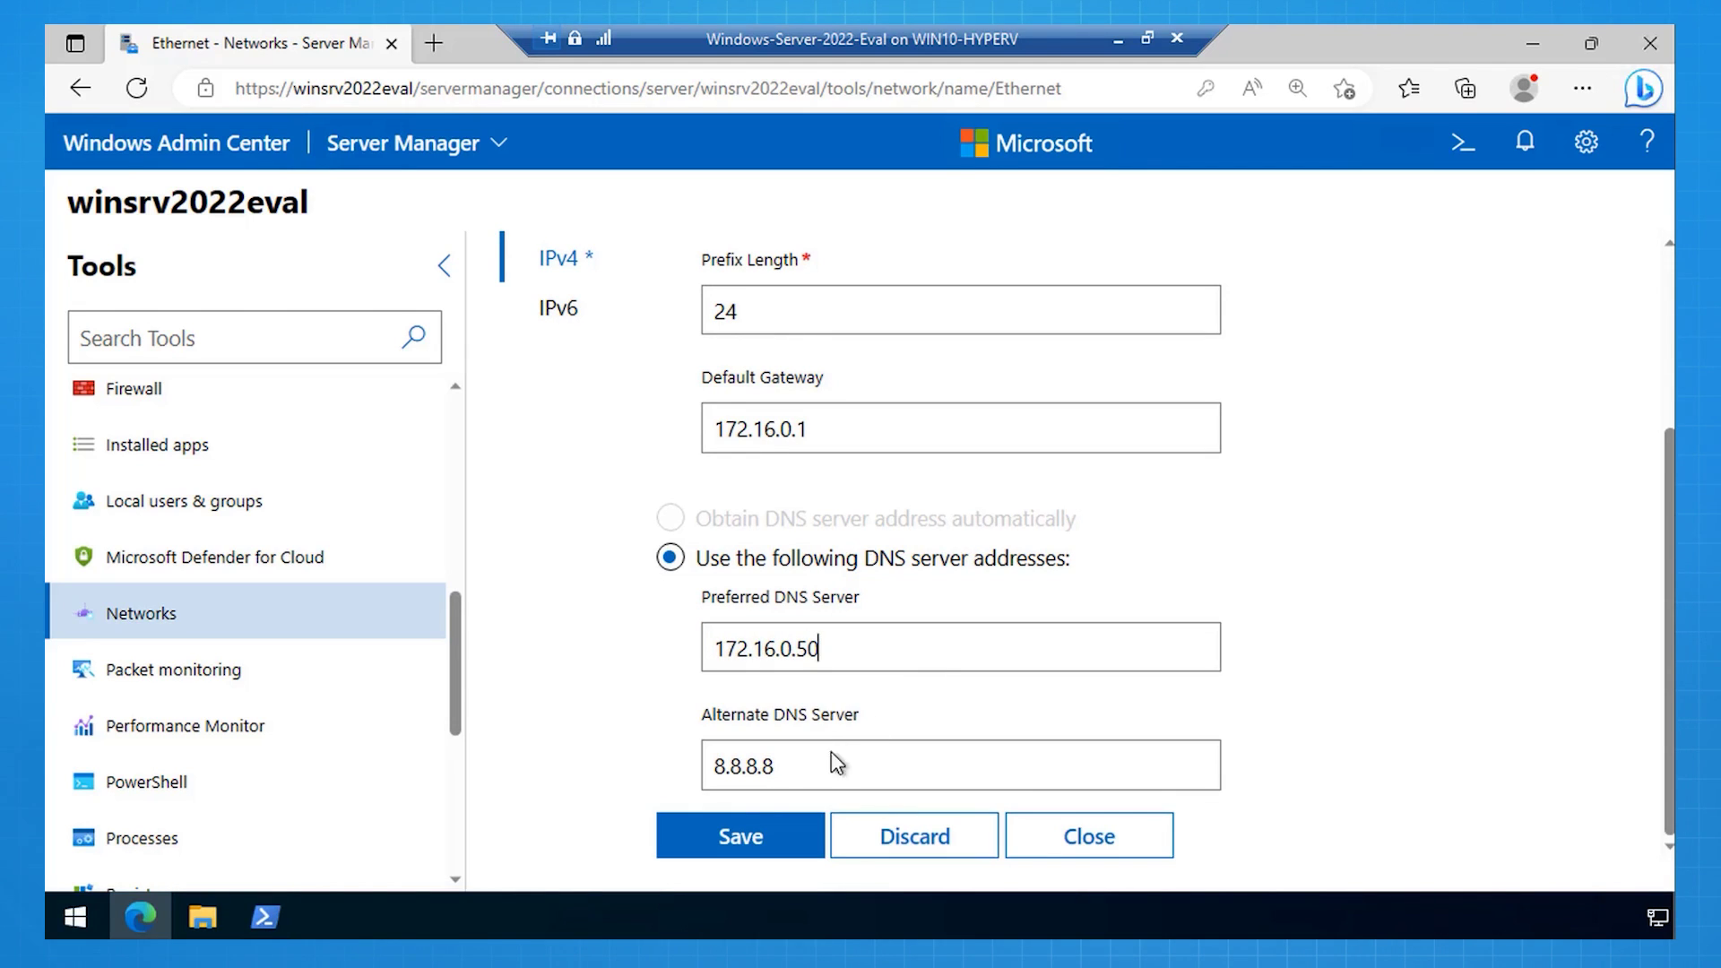
pyautogui.click(739, 830)
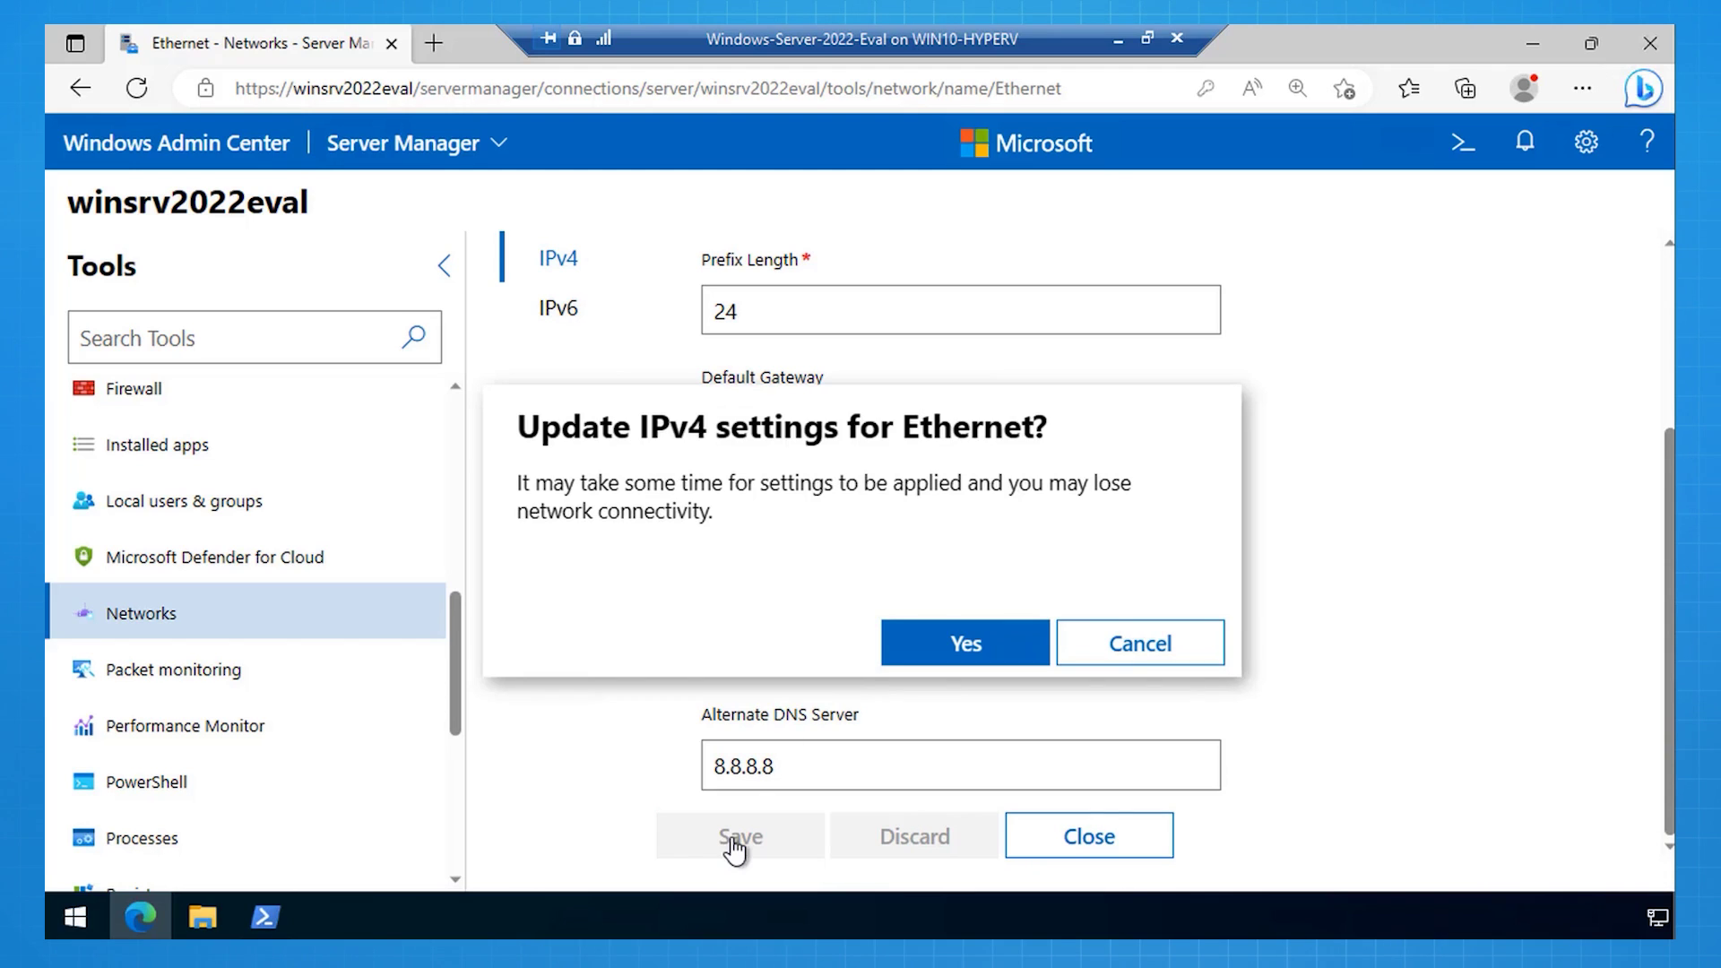
pyautogui.click(959, 650)
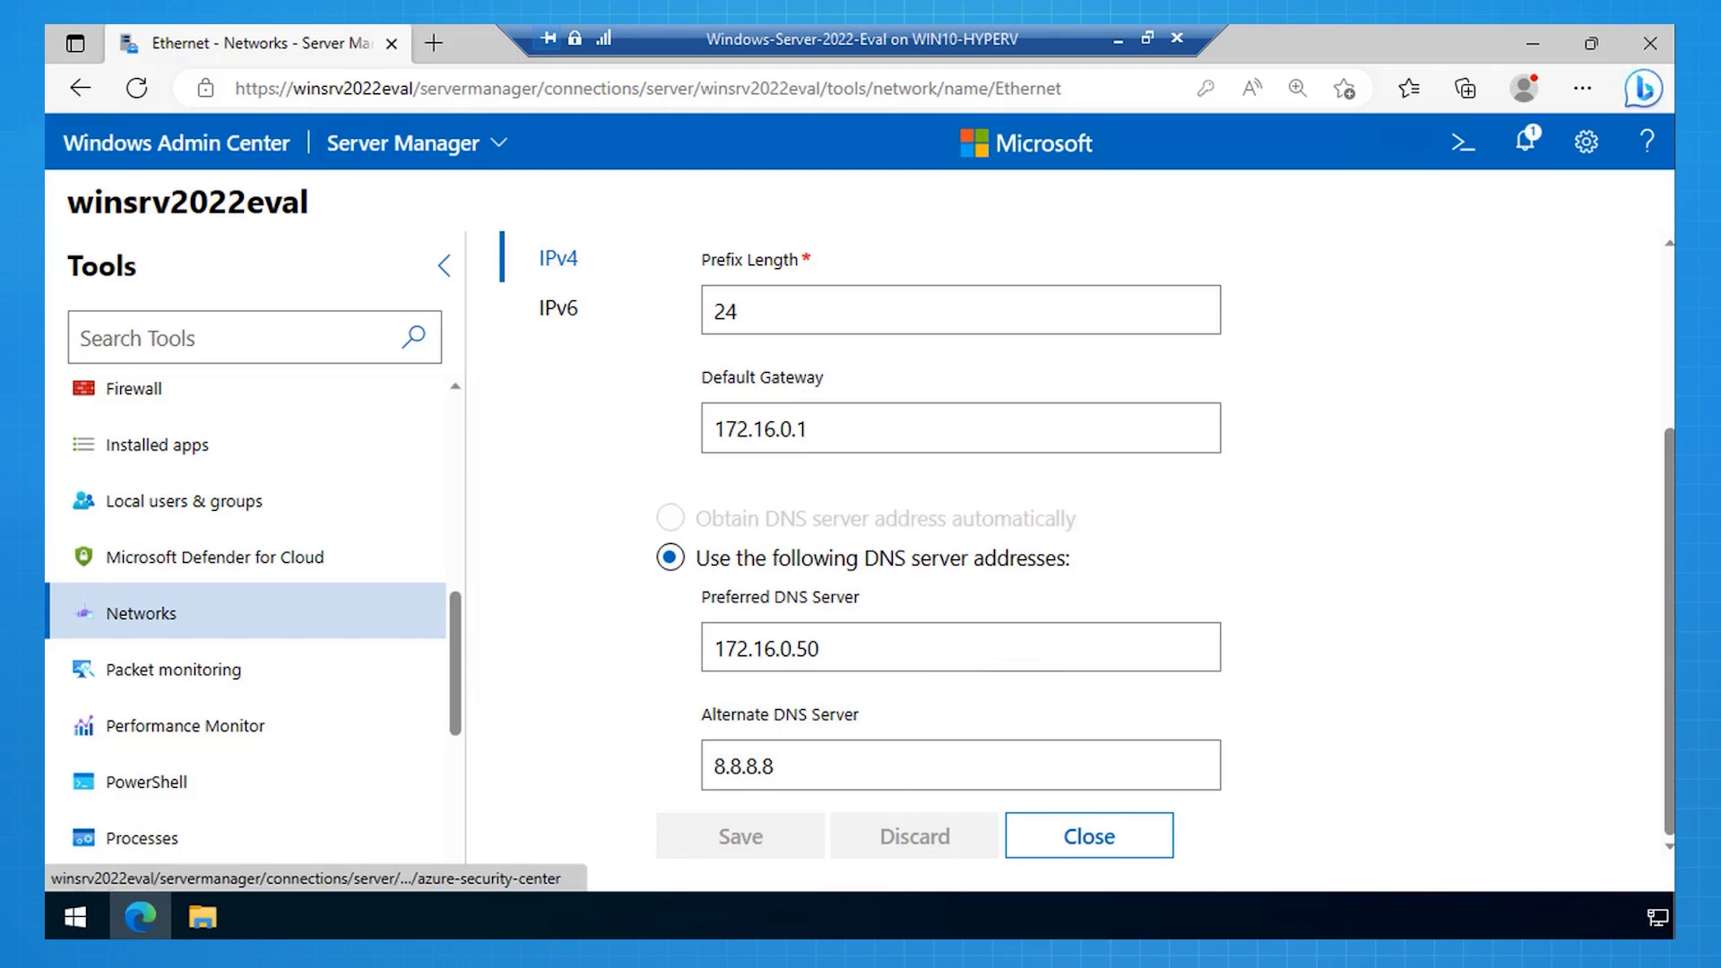
pyautogui.click(1088, 837)
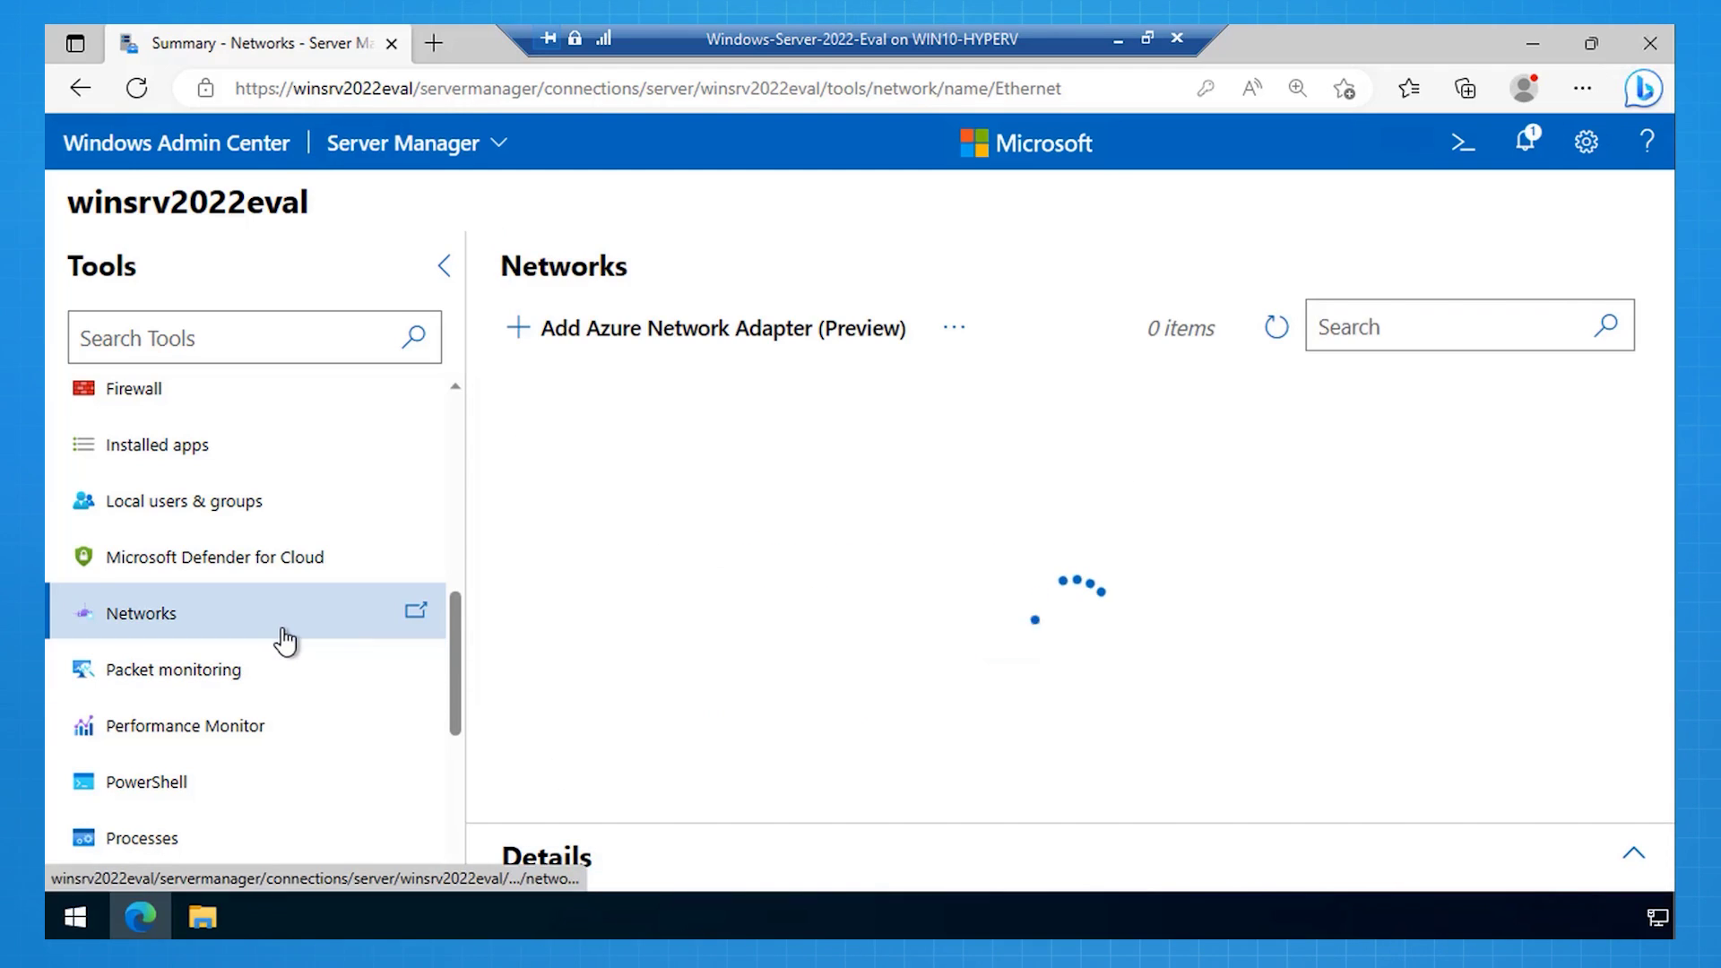
pyautogui.scroll(8, 278, 641)
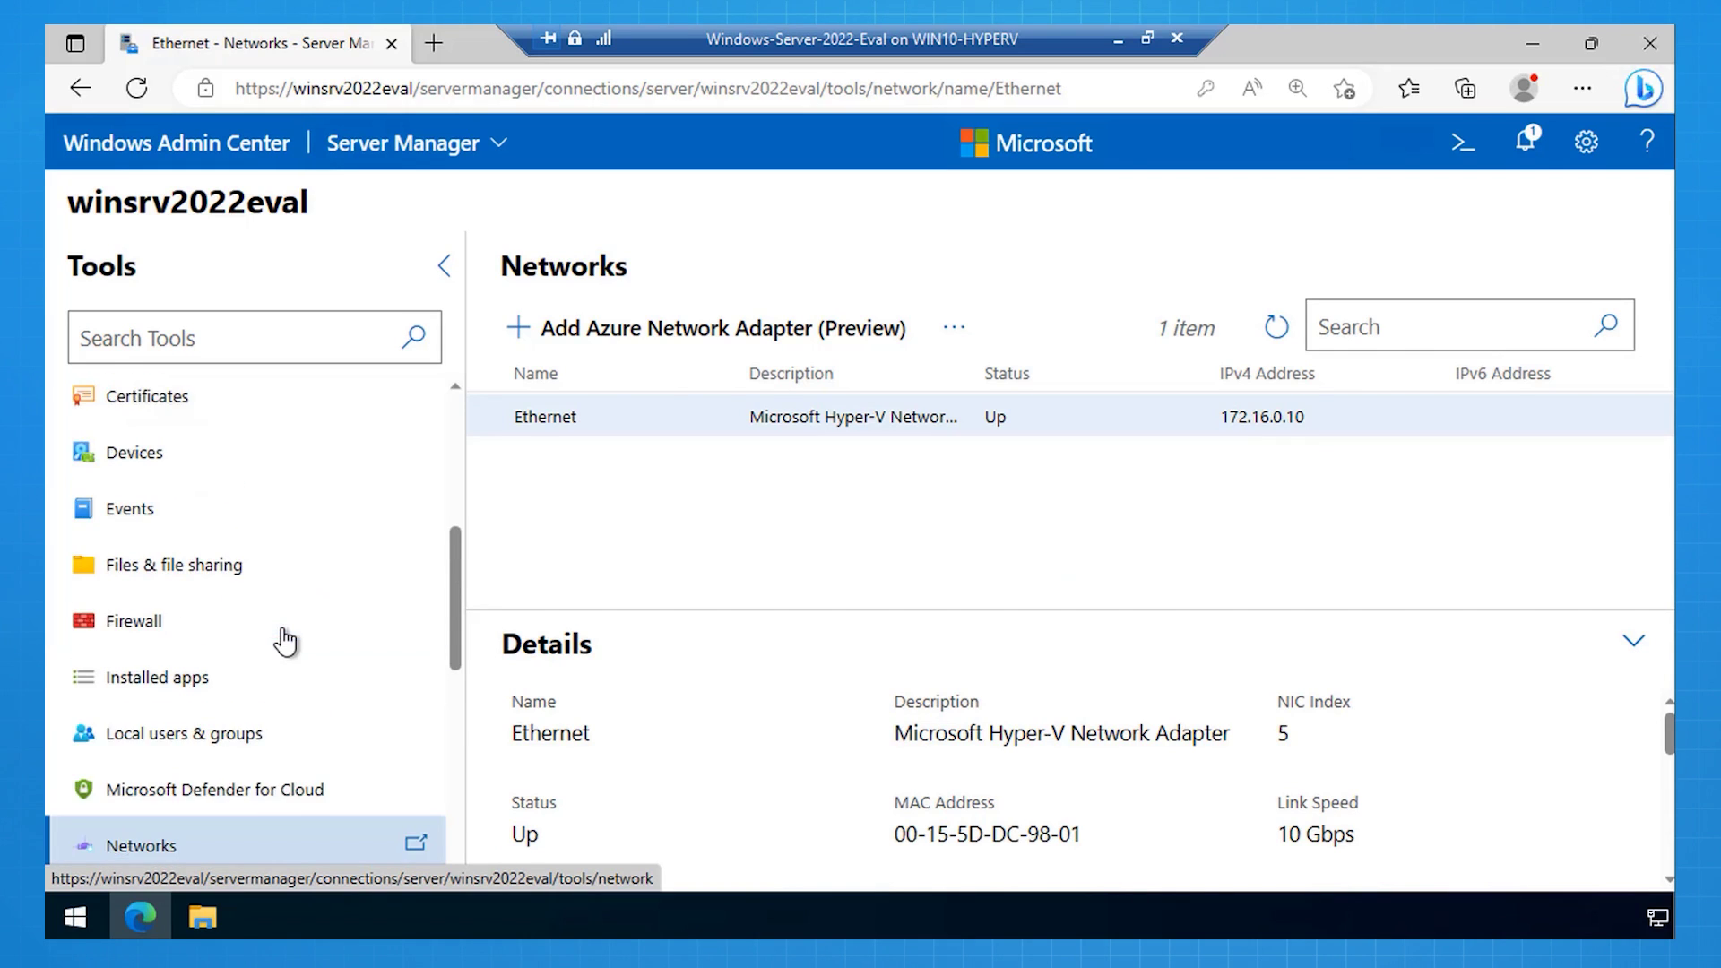
# Step: Change the server's membership from workgroup to domain tailwindtraders.internal
pyautogui.click(146, 411)
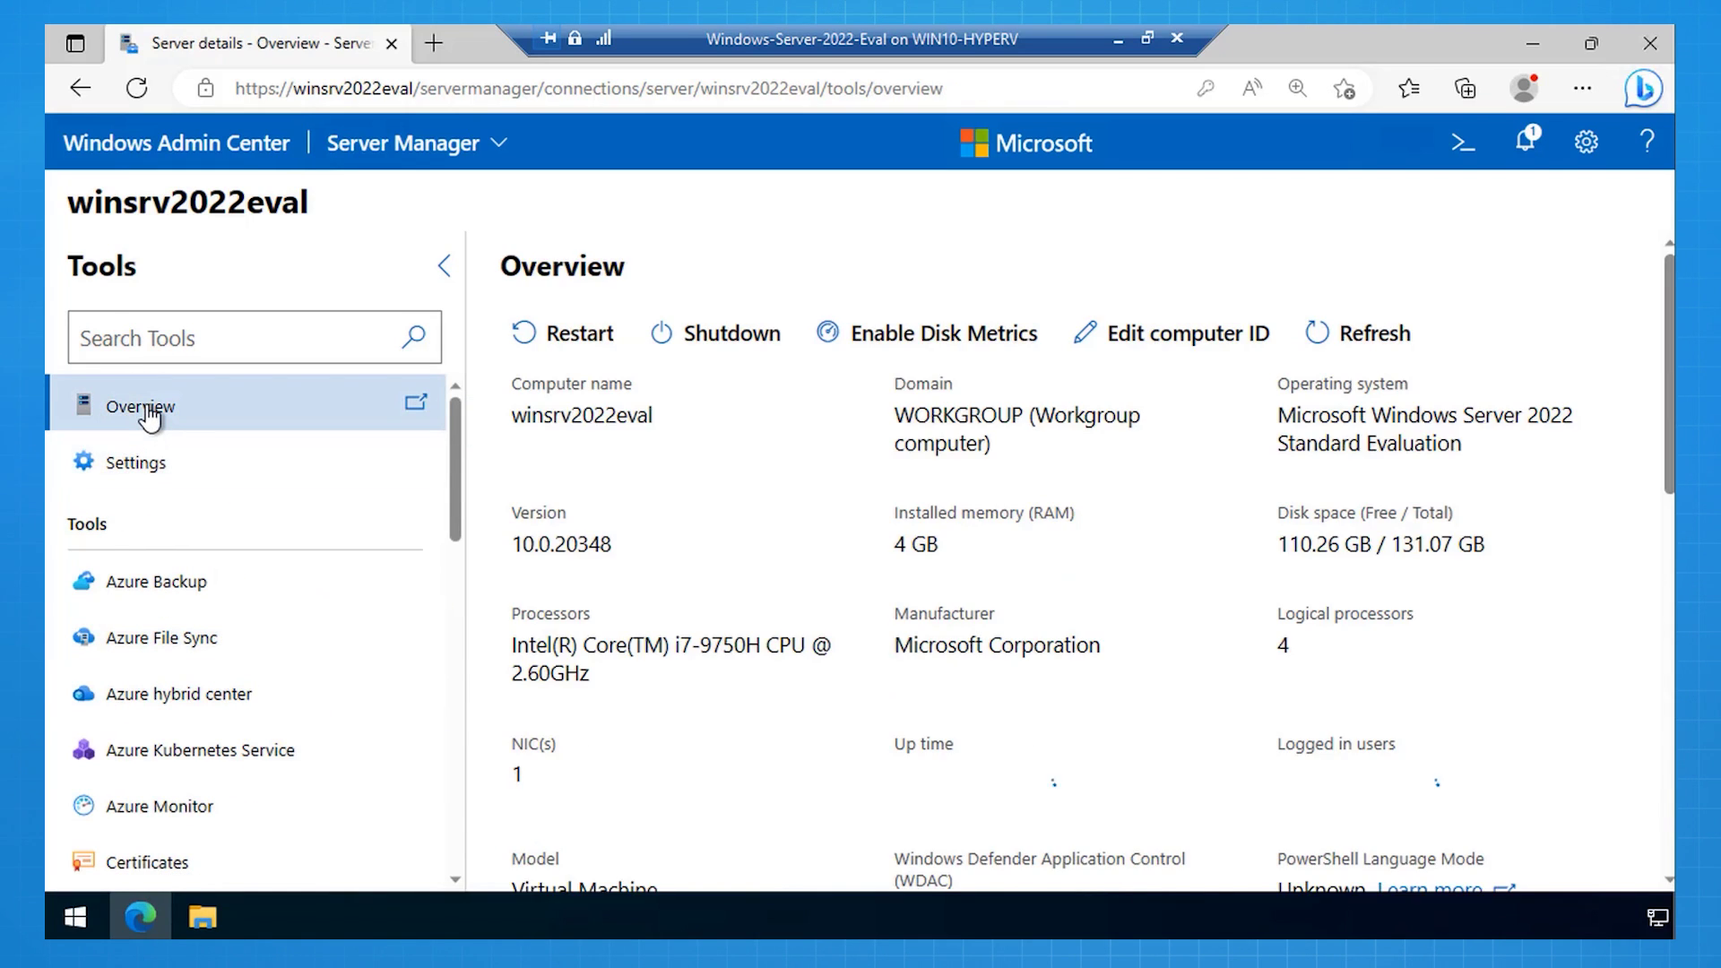
pyautogui.click(1162, 337)
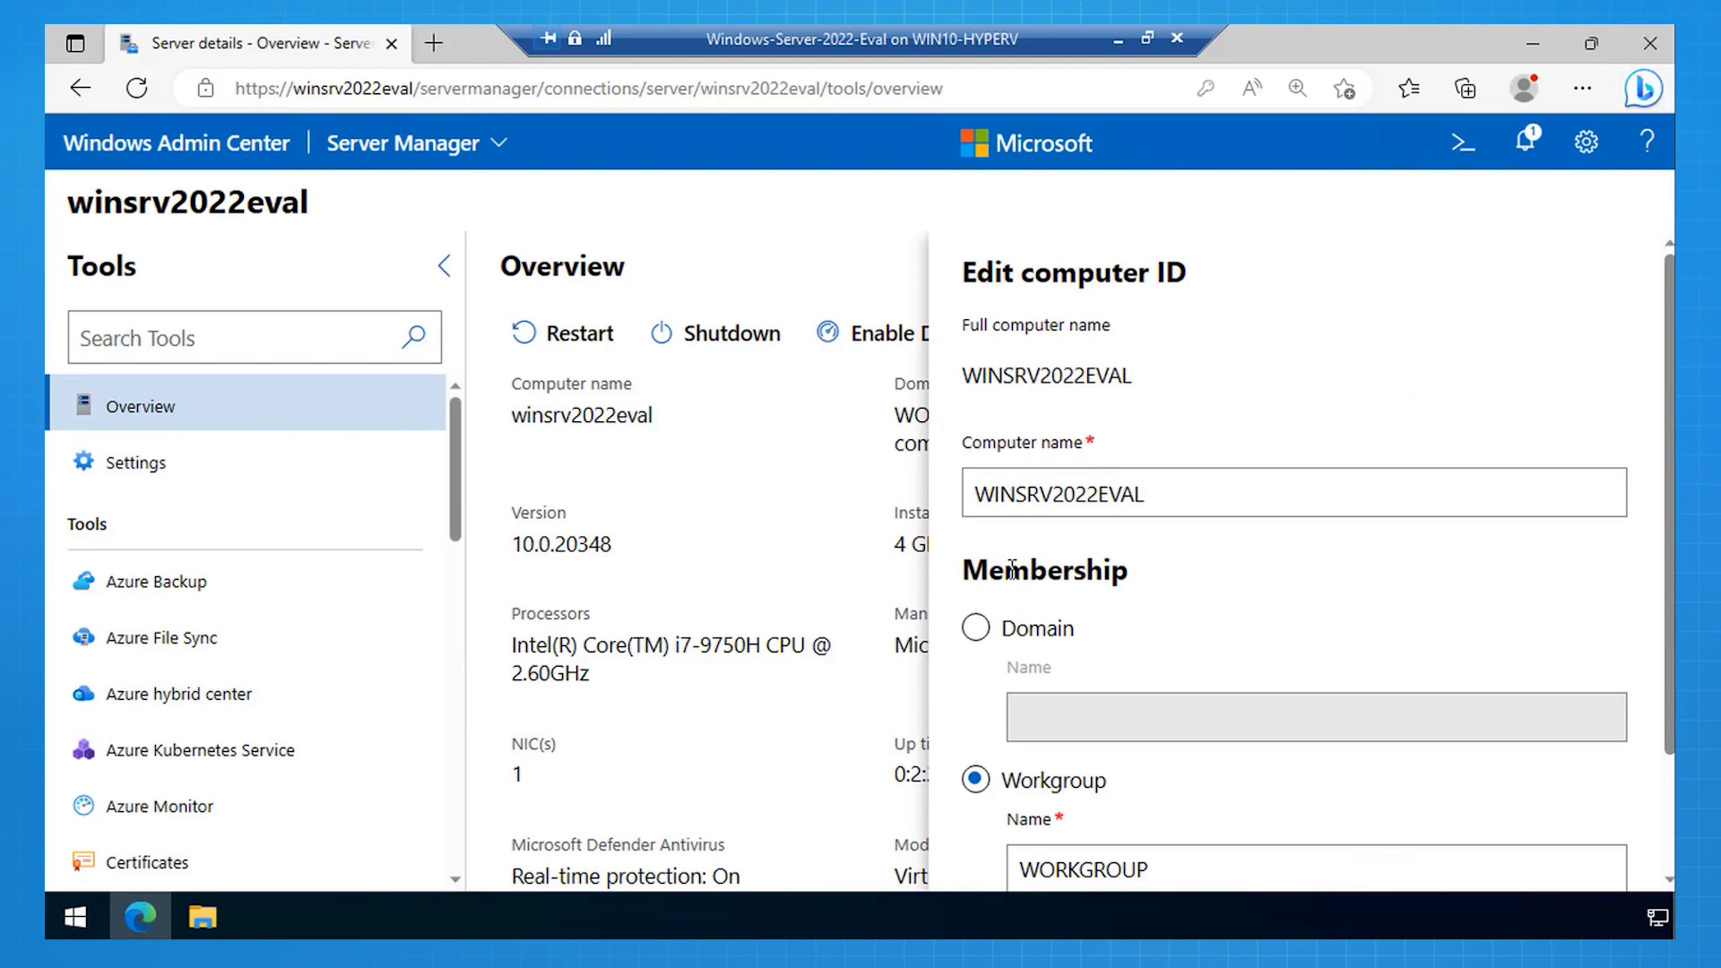
pyautogui.click(977, 628)
pyautogui.click(1146, 695)
pyautogui.write('tailwindtraders.i')
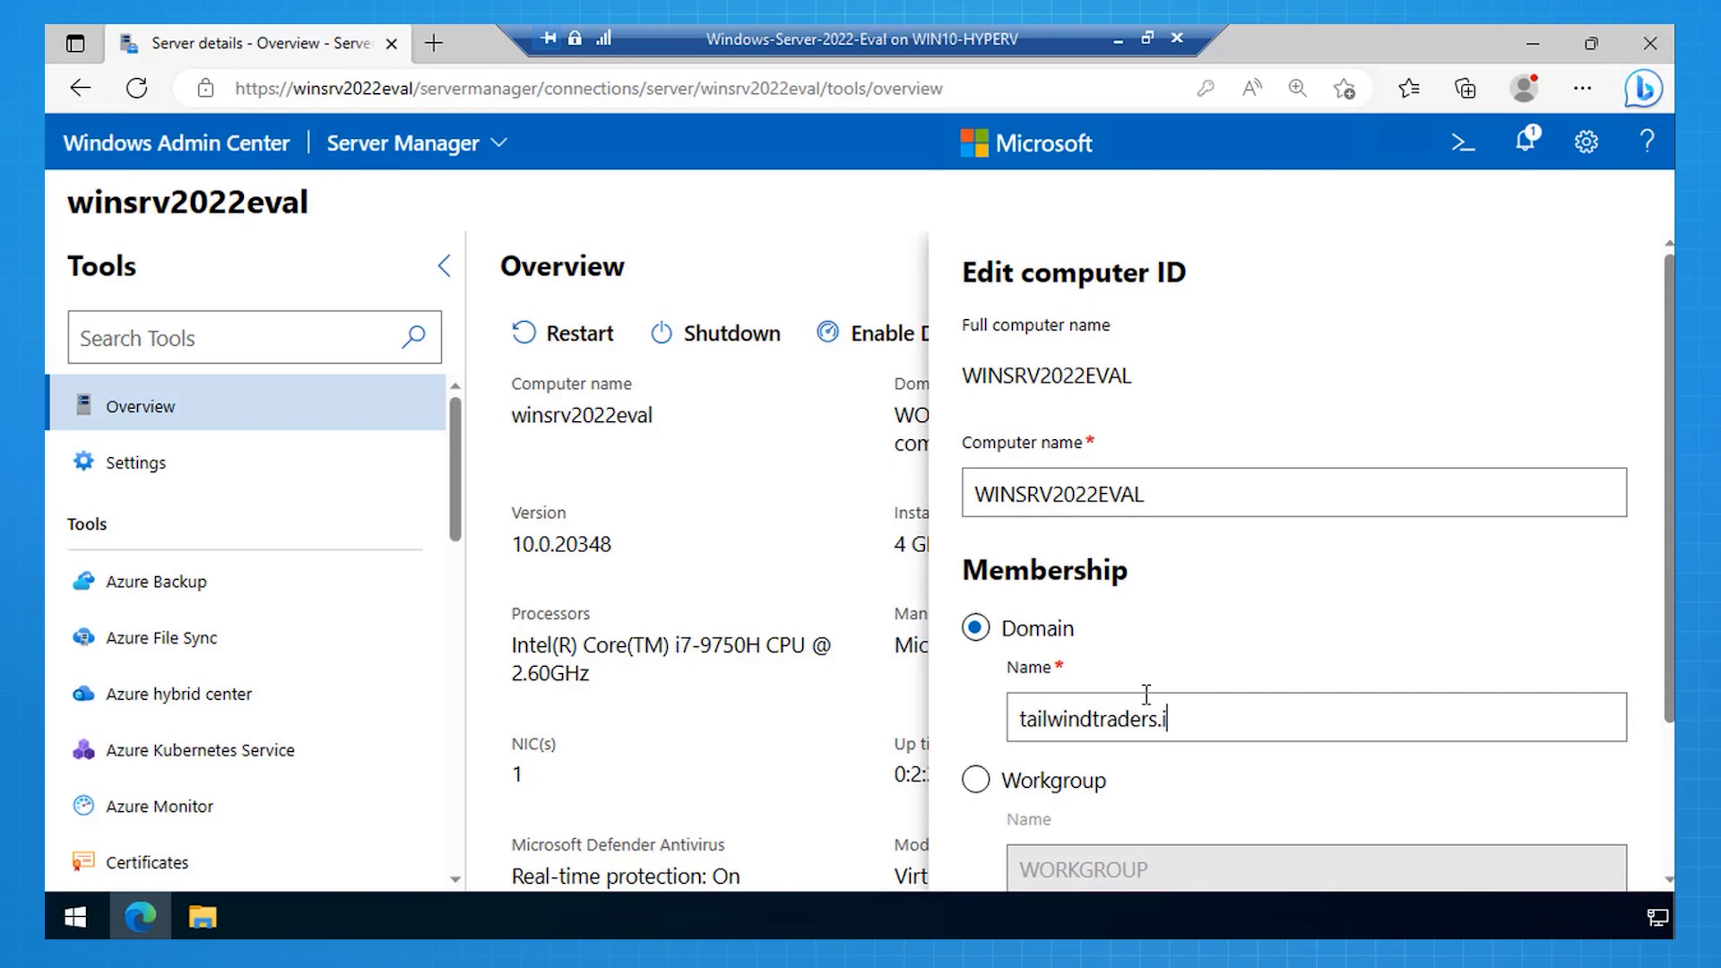
pyautogui.write('nternal')
pyautogui.scroll(-3, 1250, 611)
pyautogui.click(1390, 847)
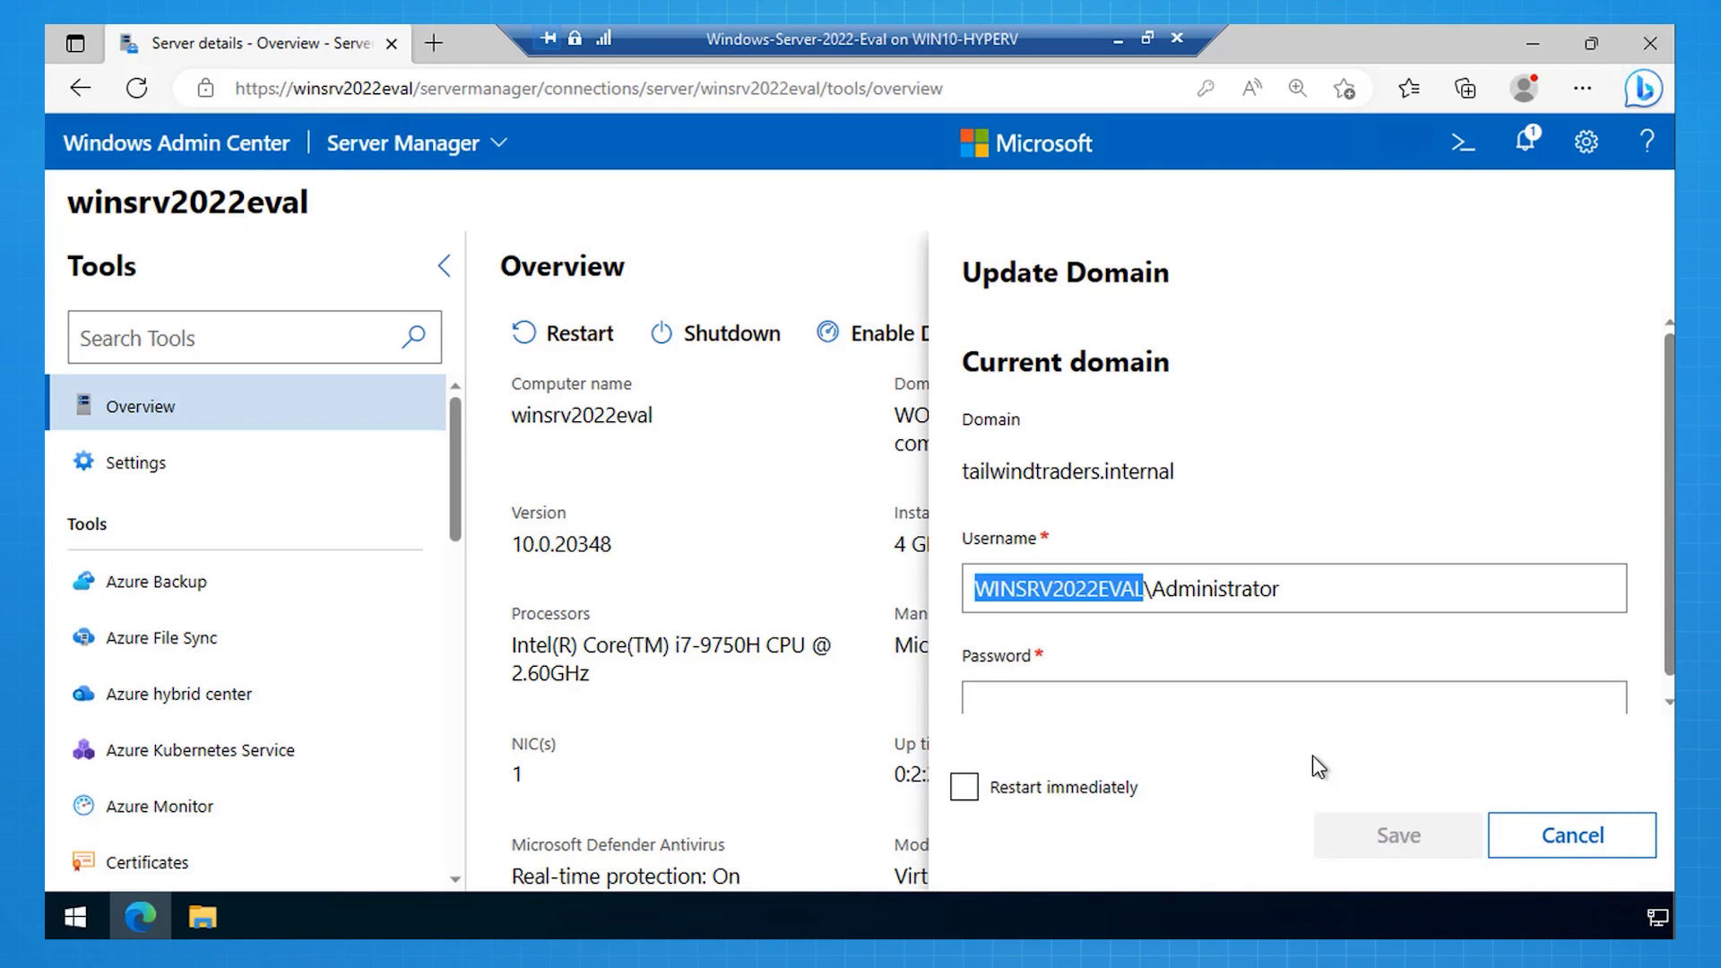
# Step: Enter the Tailwindtraders domain administrator credentials and save the domain join
pyautogui.write('Tailwindt')
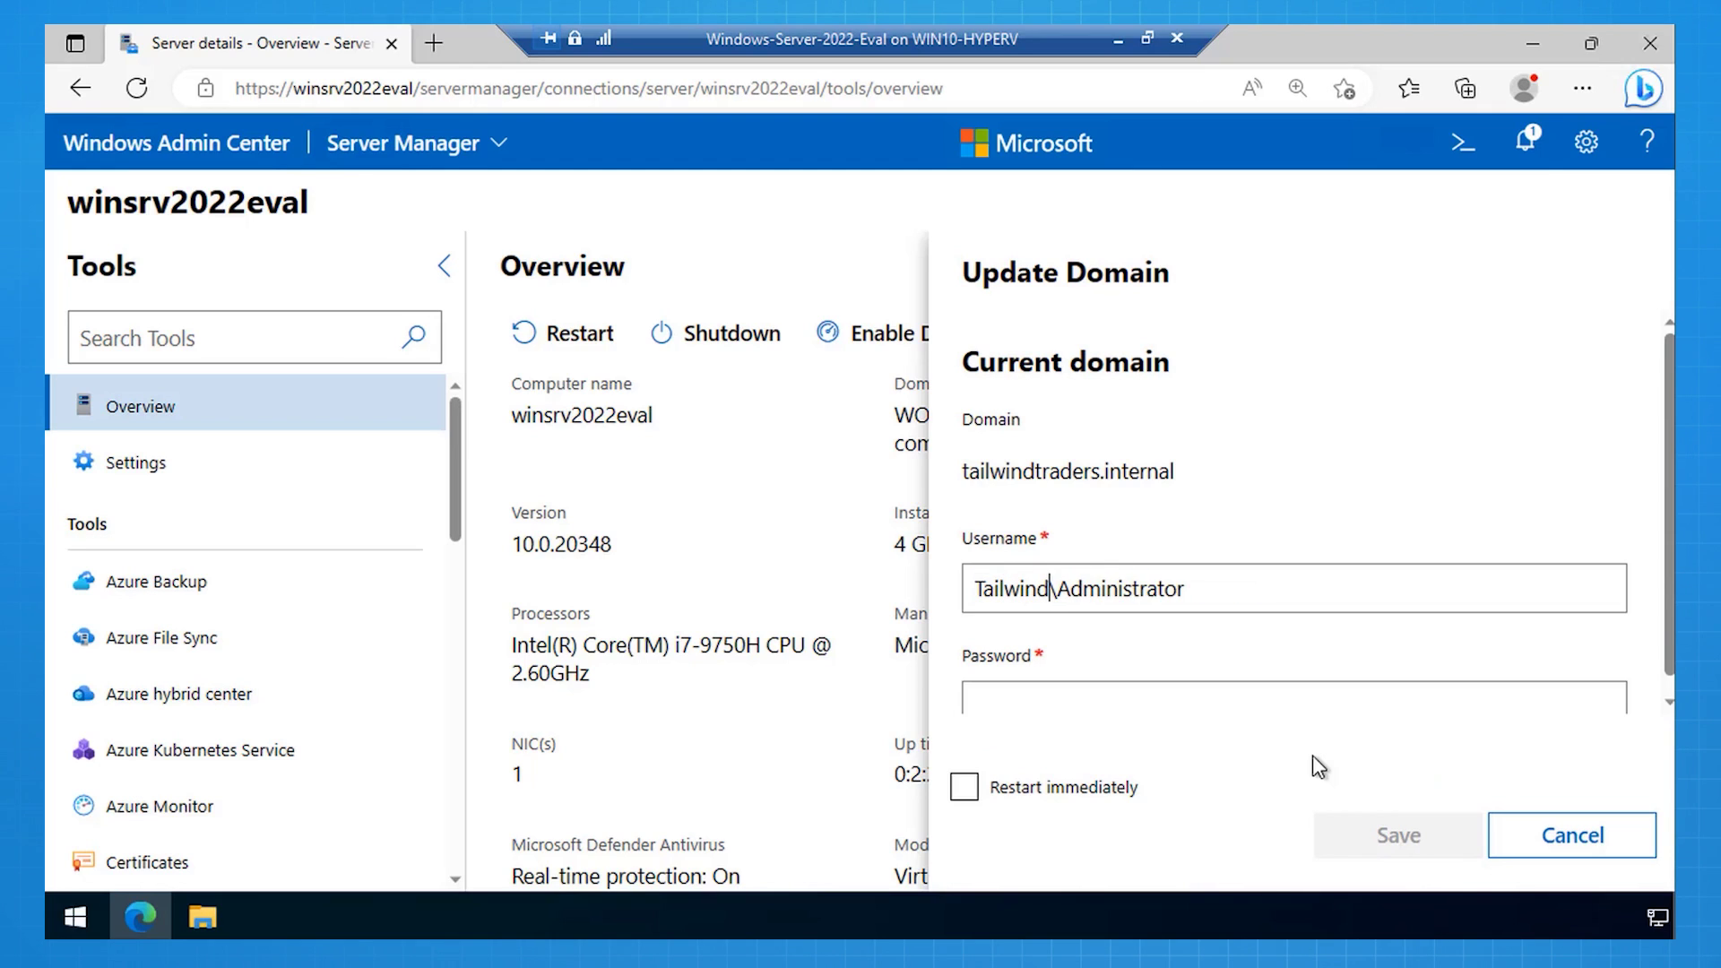
pyautogui.write('raders')
pyautogui.press('Tab')
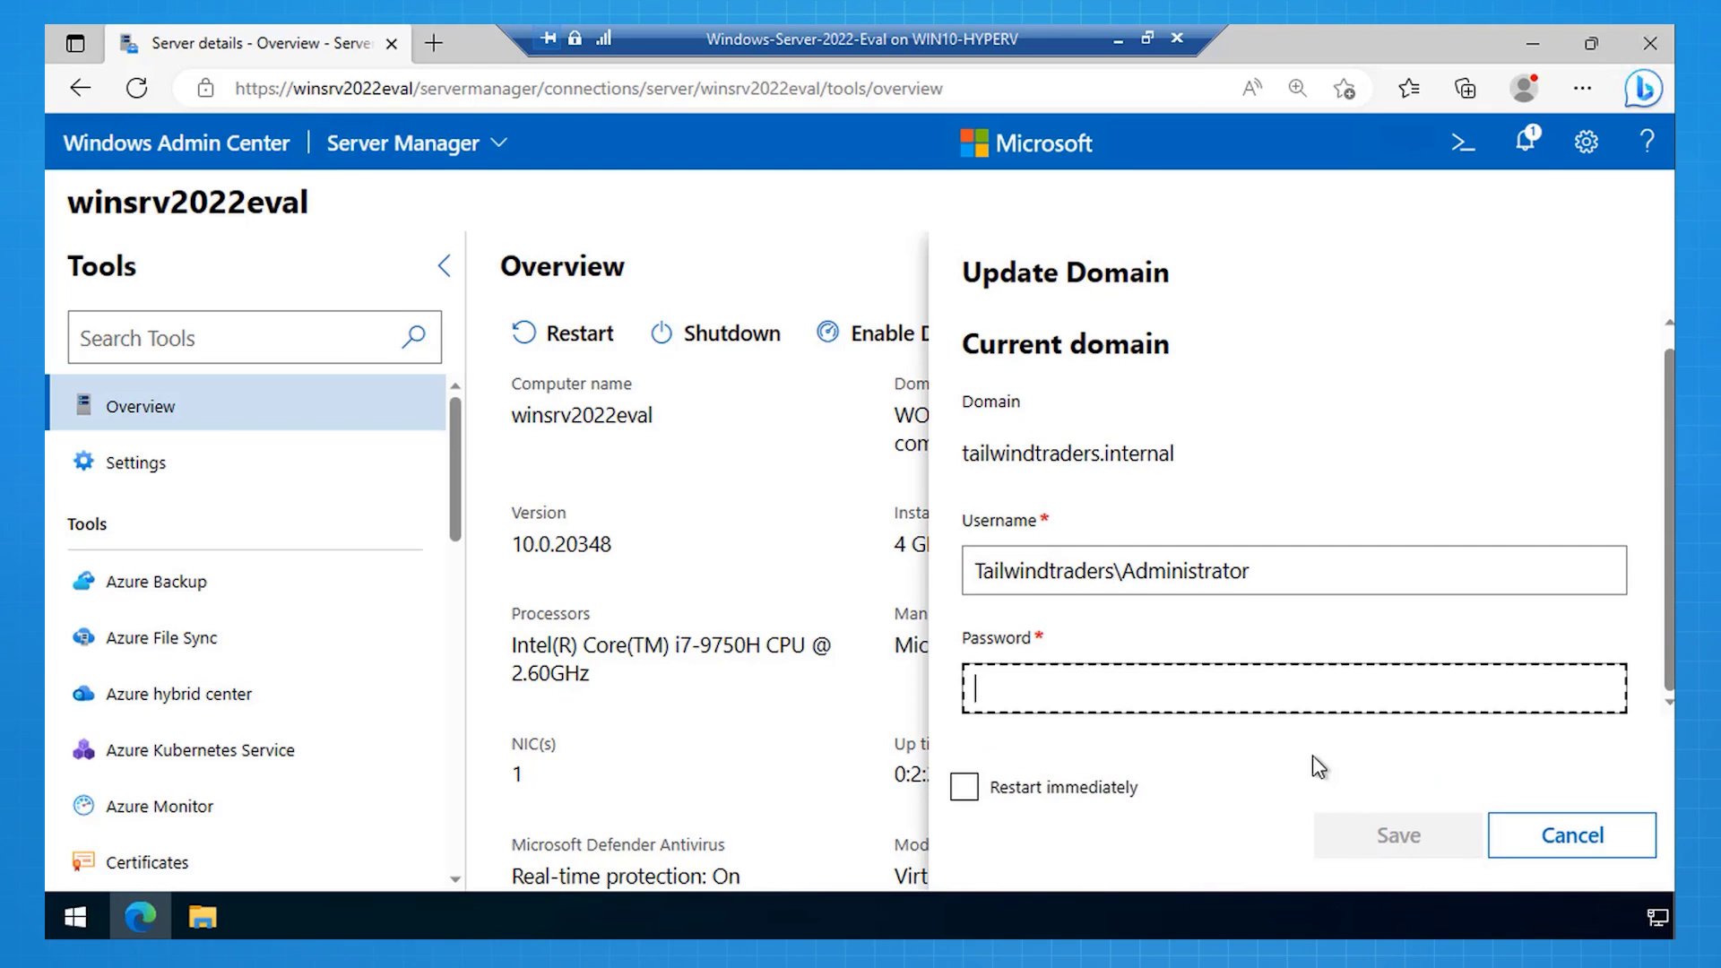
pyautogui.write('•••••••••••••••••')
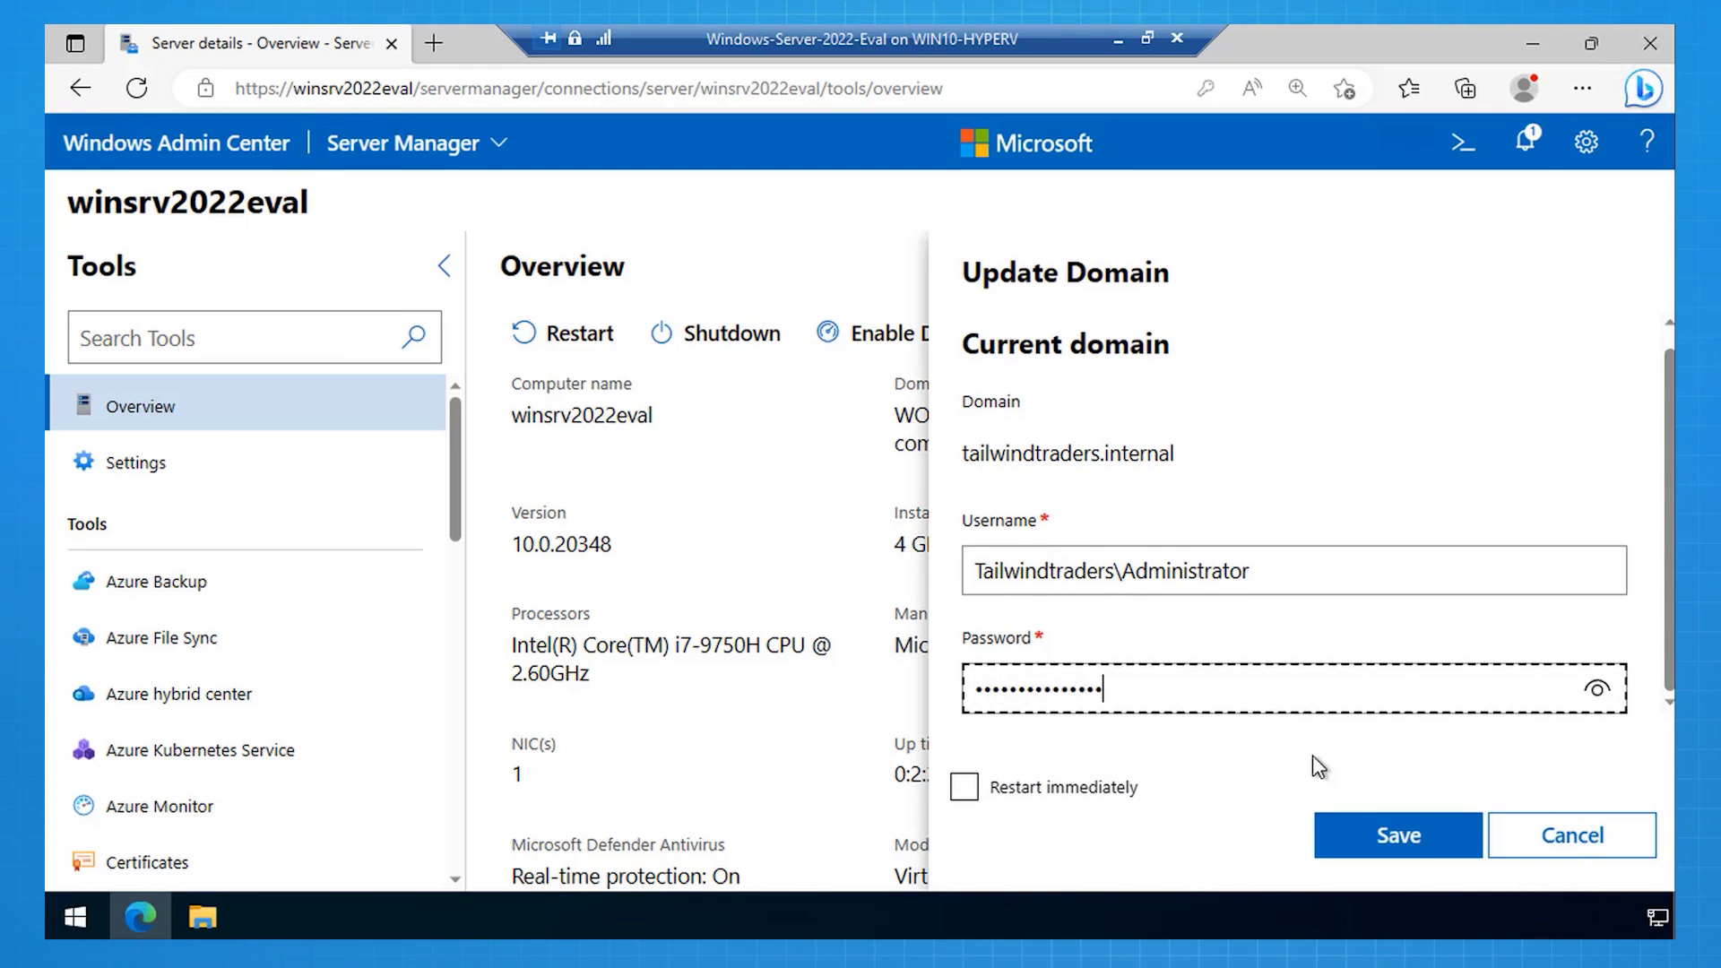
pyautogui.click(1354, 832)
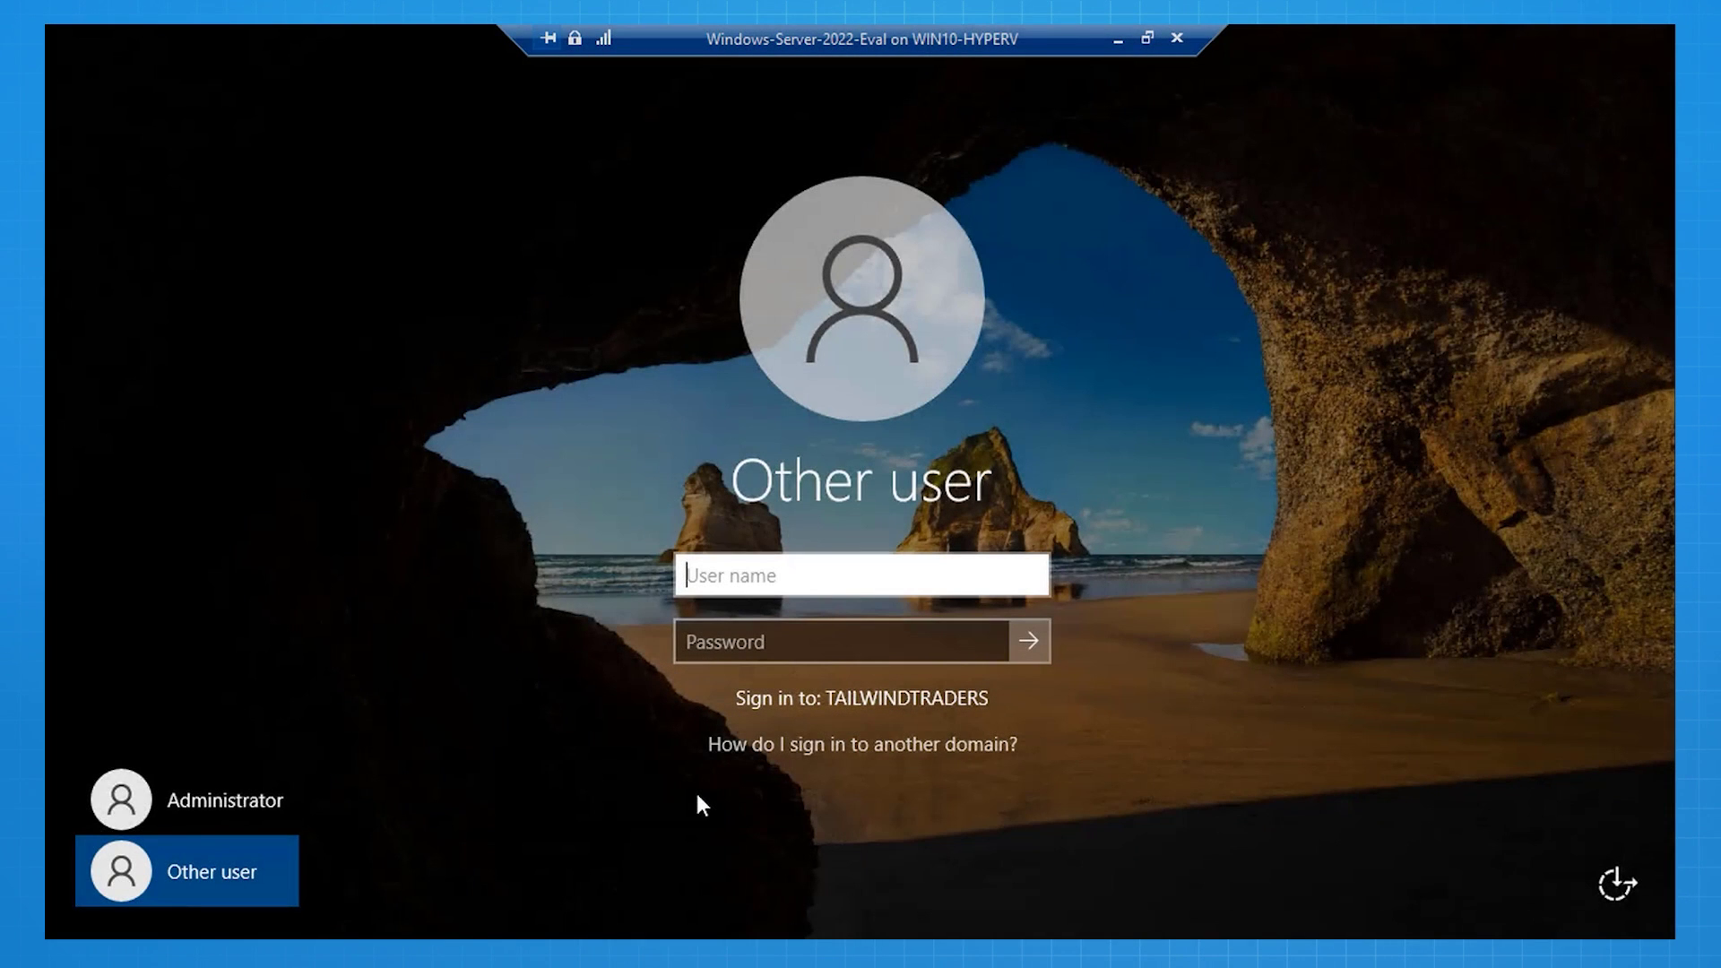
# Step: Sign in as Tailwindtraders\Administrator with its password, then begin adding a connection in Windows Admin Center
pyautogui.write('Administrator')
pyautogui.press('Home')
pyautogui.write('Tailwindtraders\\')
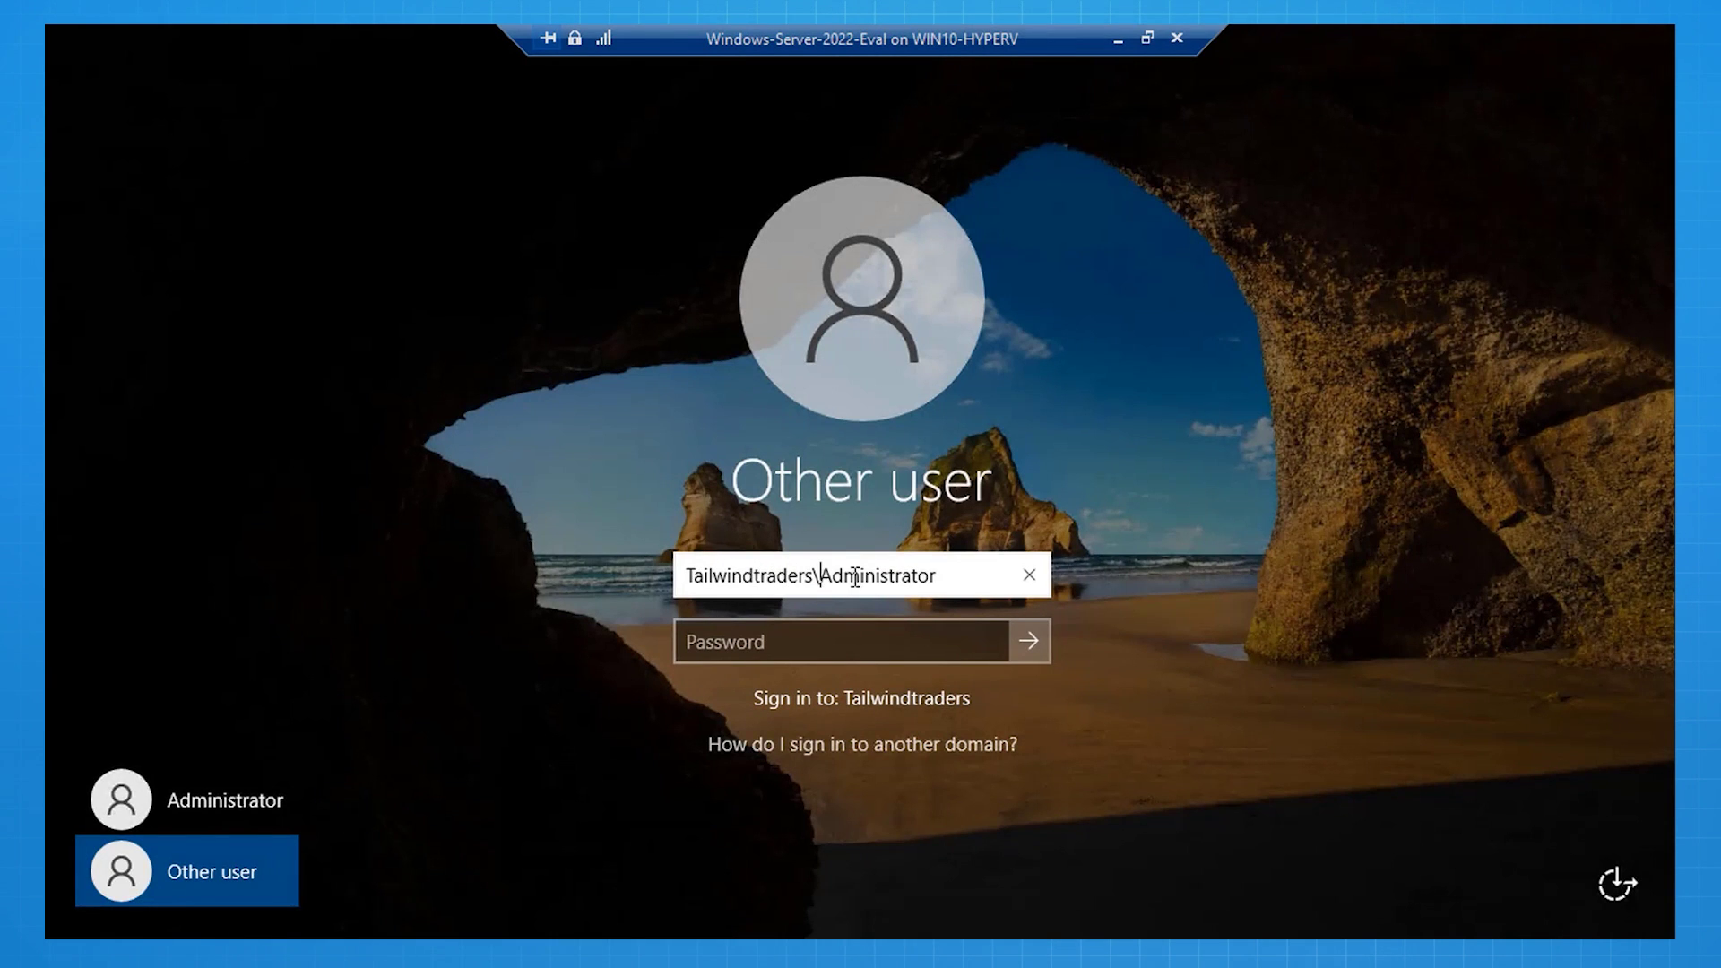
pyautogui.press('Tab')
pyautogui.write('••••••••••••••••••')
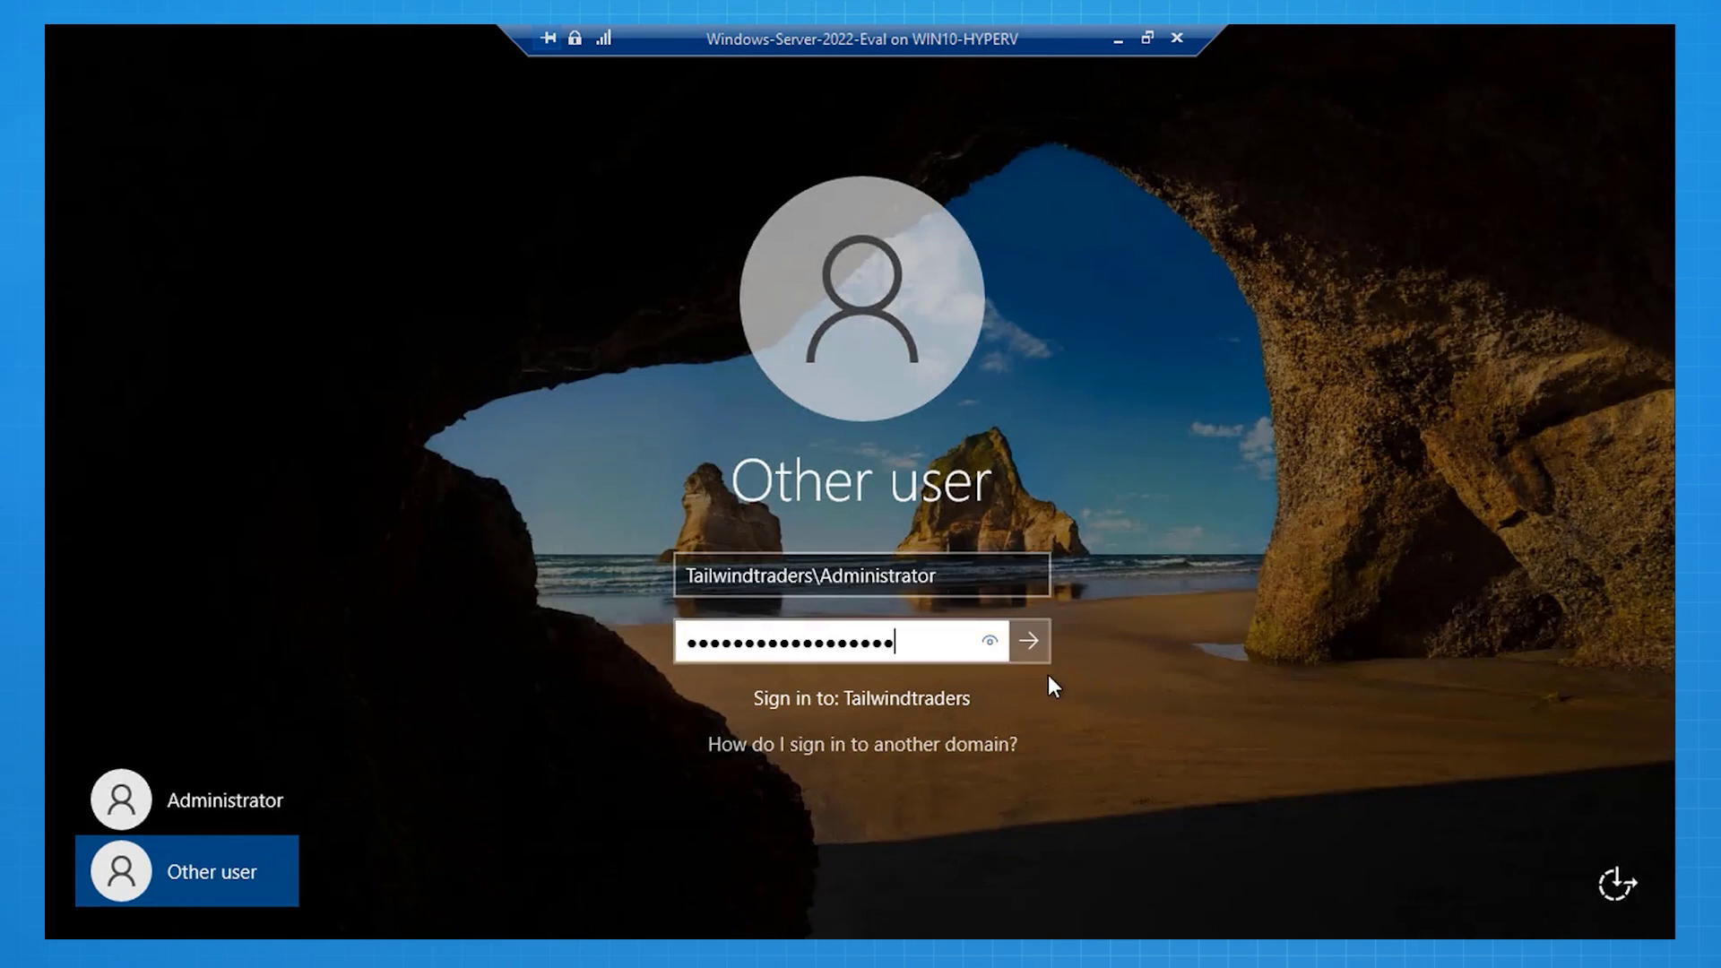
pyautogui.click(1028, 641)
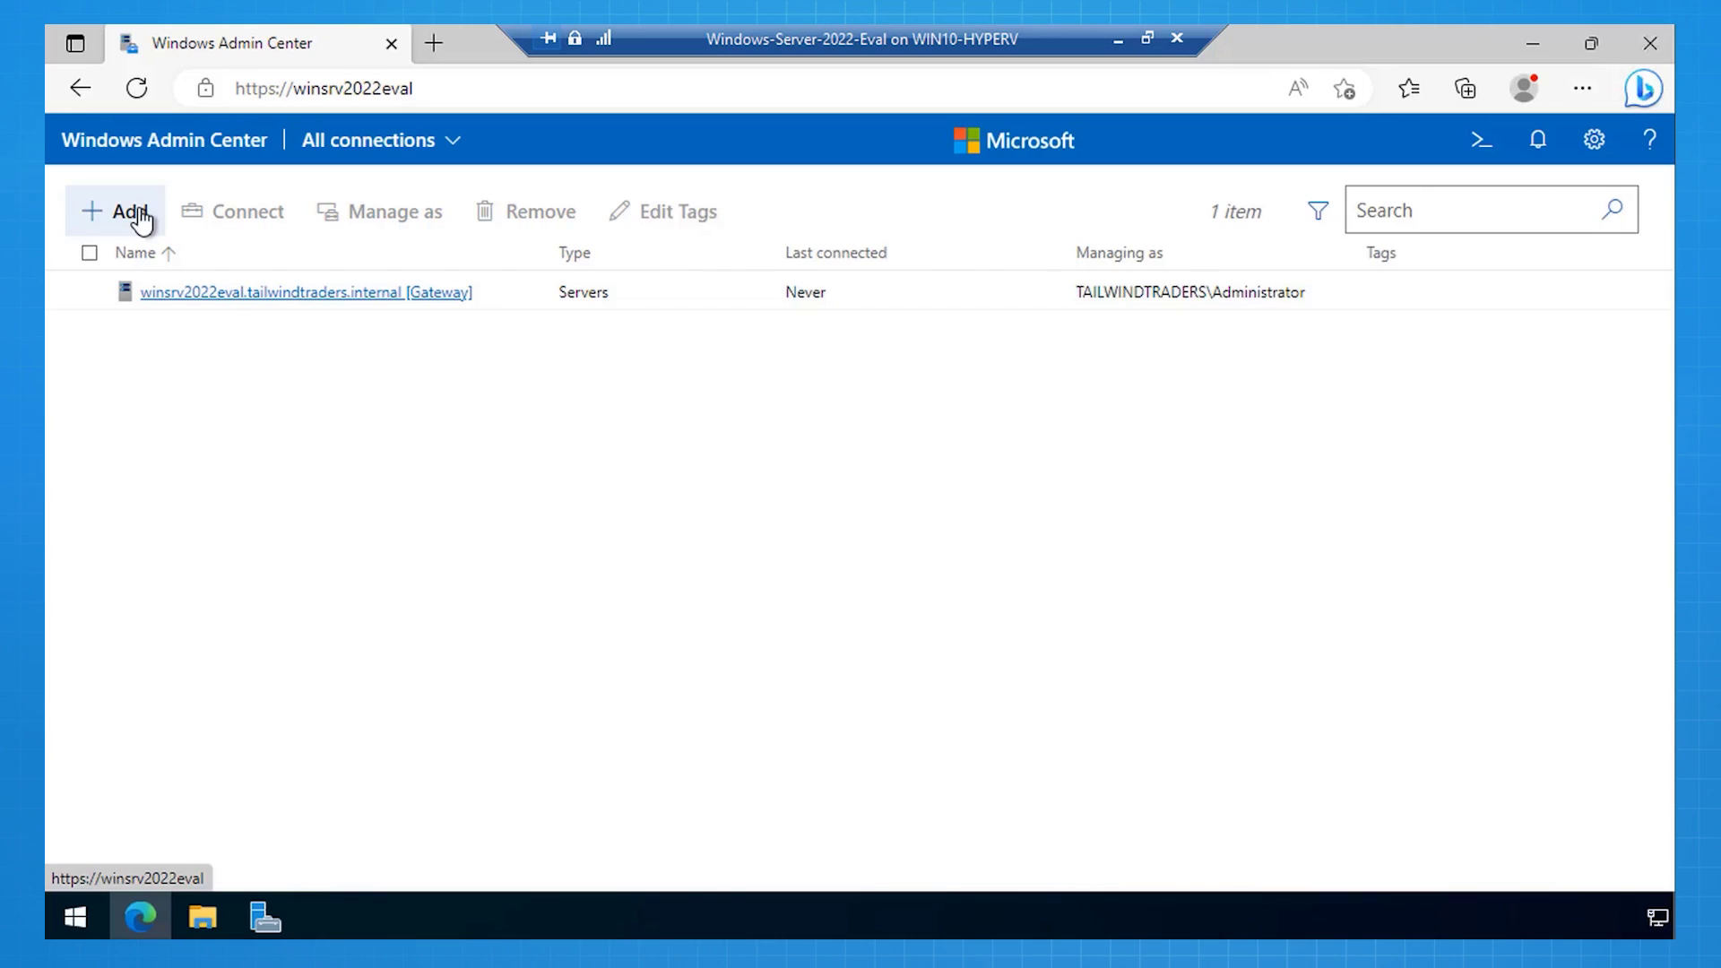
pyautogui.click(135, 216)
# Step: Find WS-2022-EVAL-CORE through an Active Directory '*' search, add it, and open its connection
pyautogui.click(834, 515)
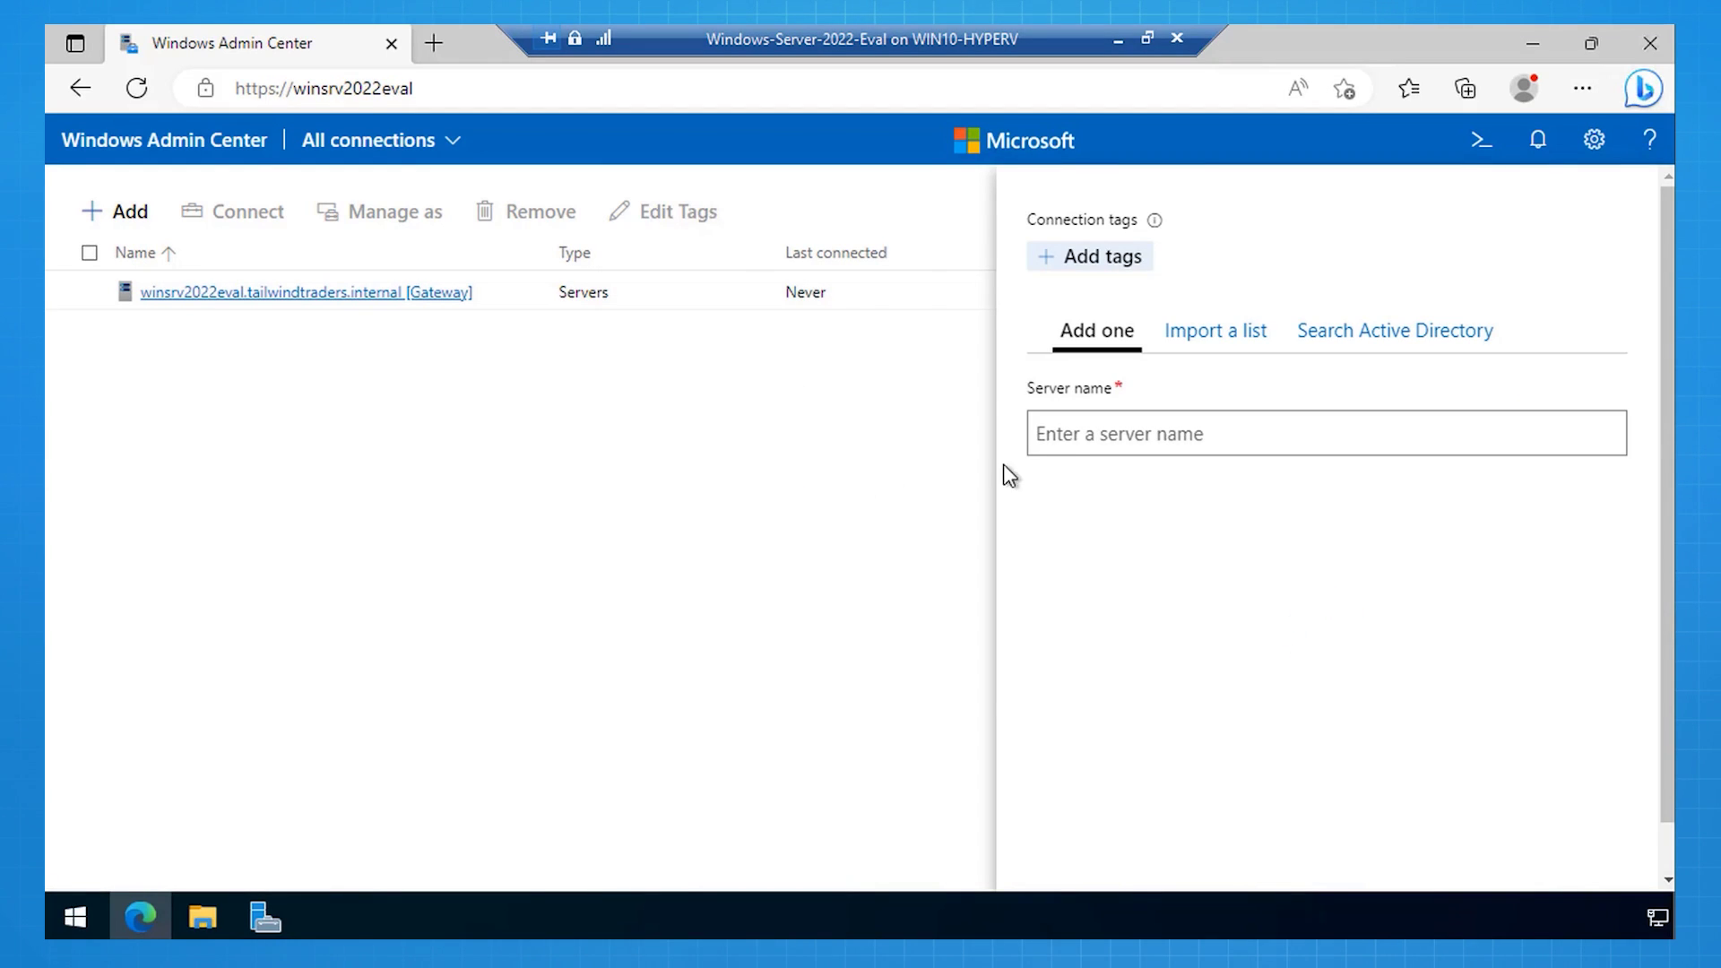
pyautogui.click(1336, 343)
pyautogui.click(1201, 398)
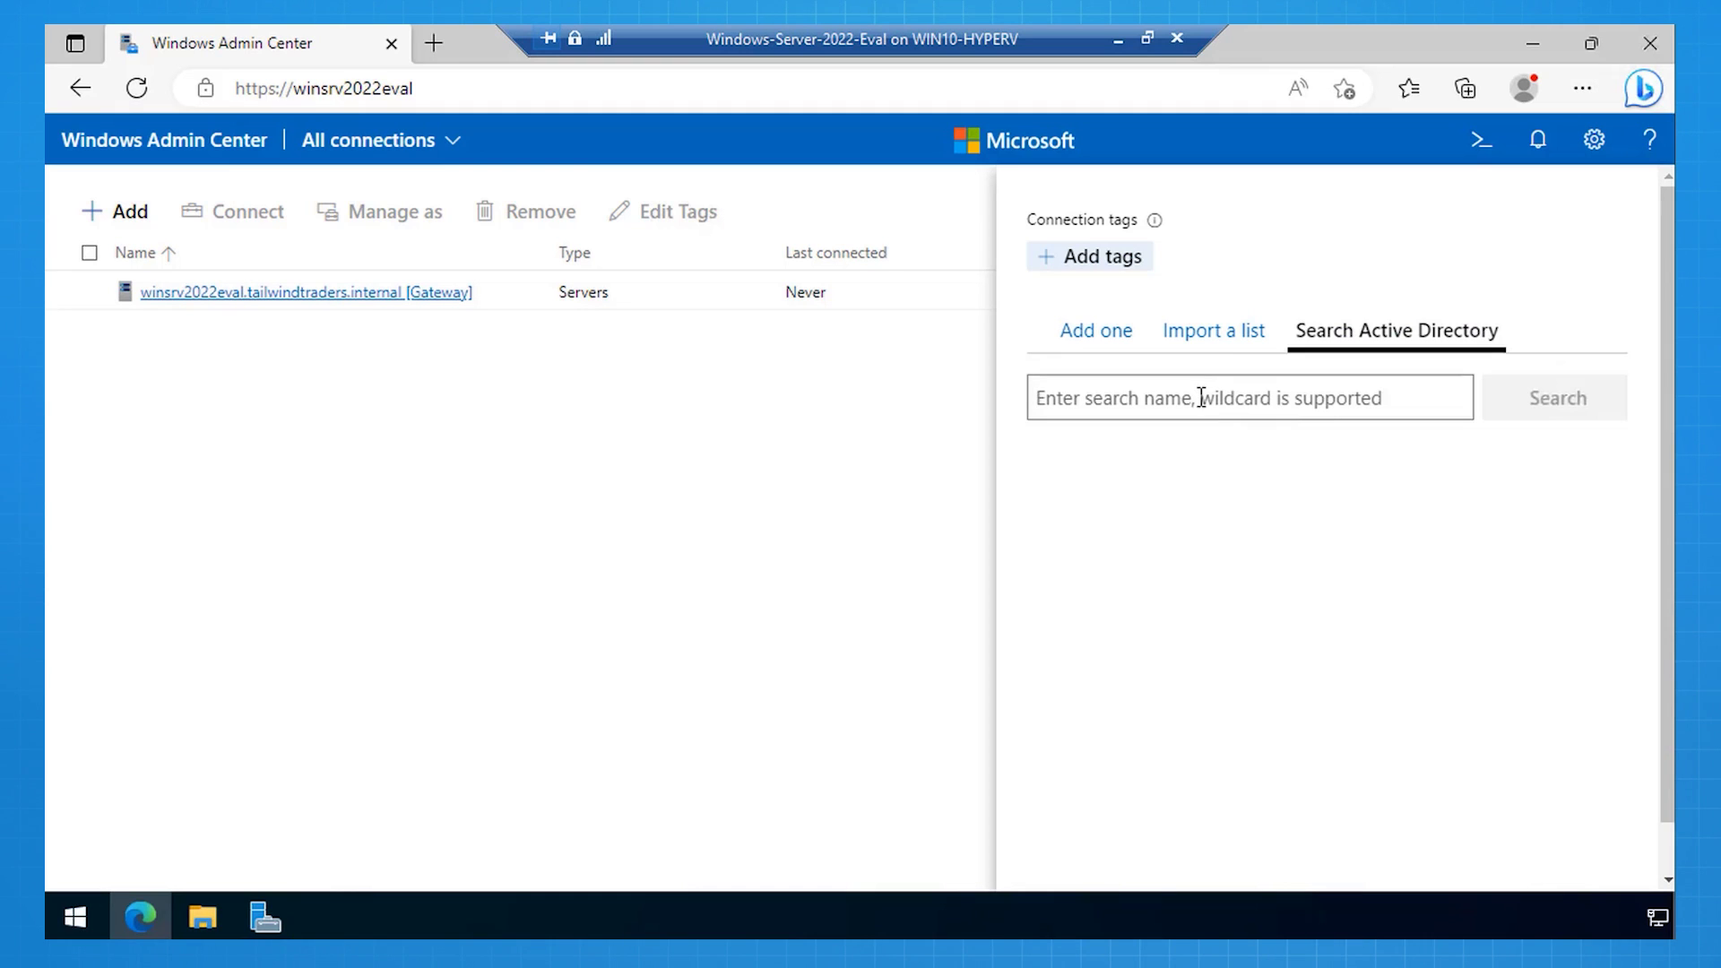
pyautogui.write('*')
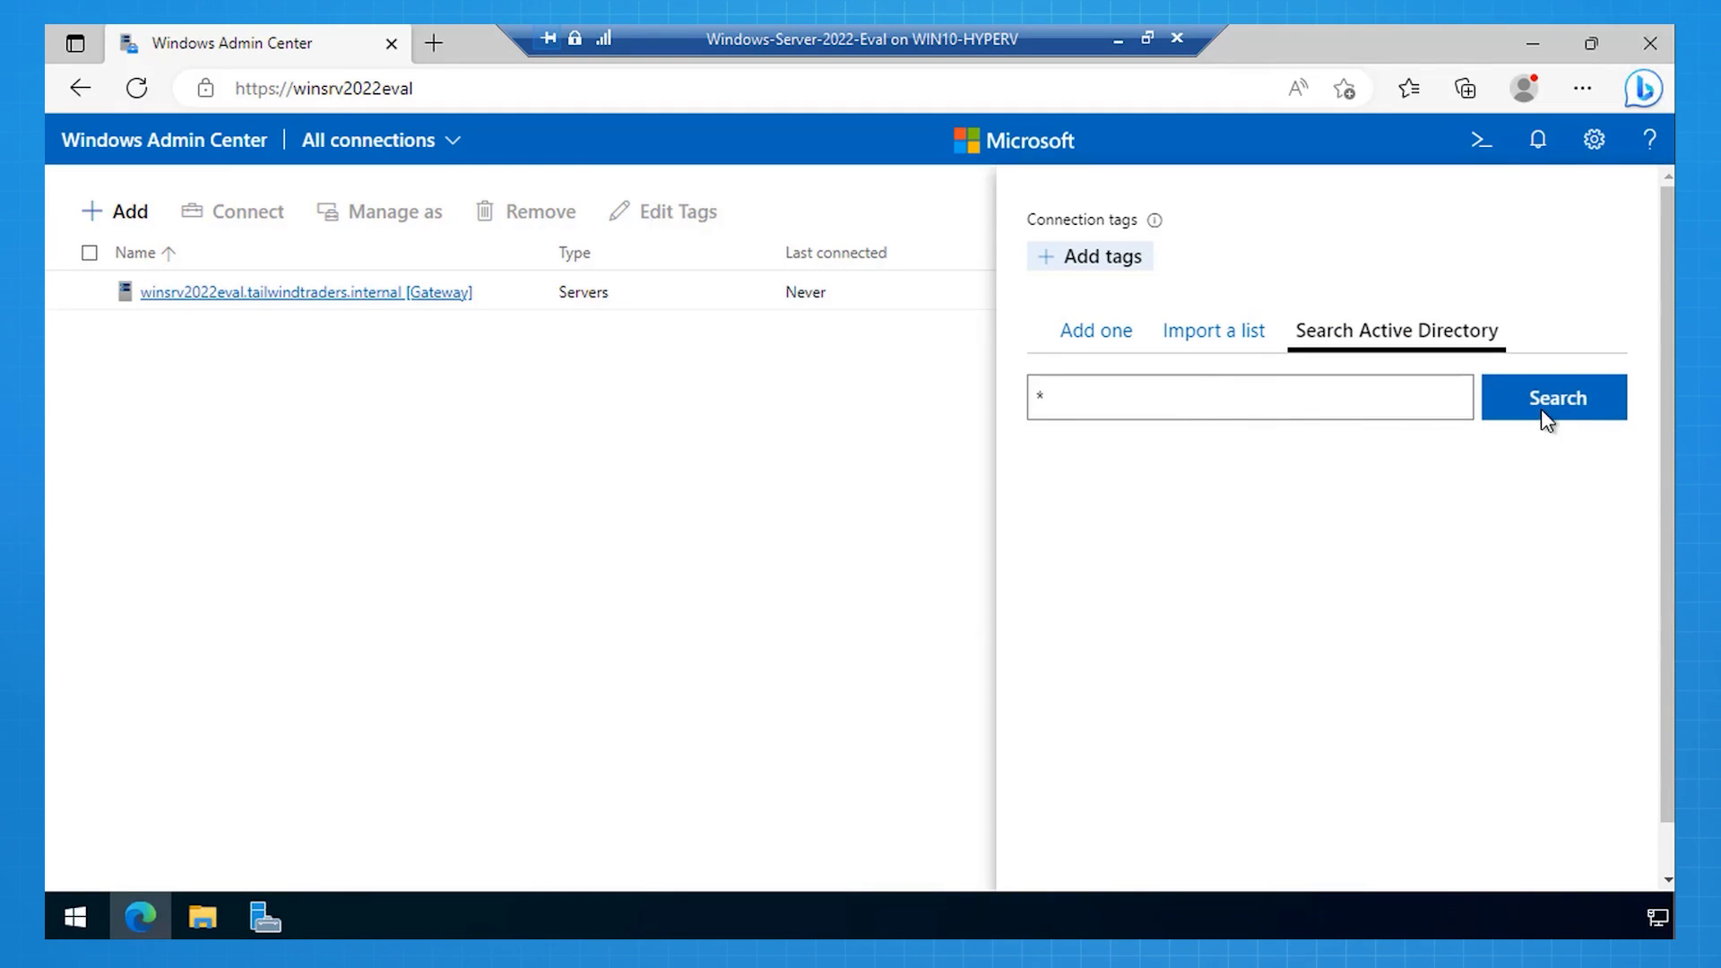
pyautogui.click(1535, 411)
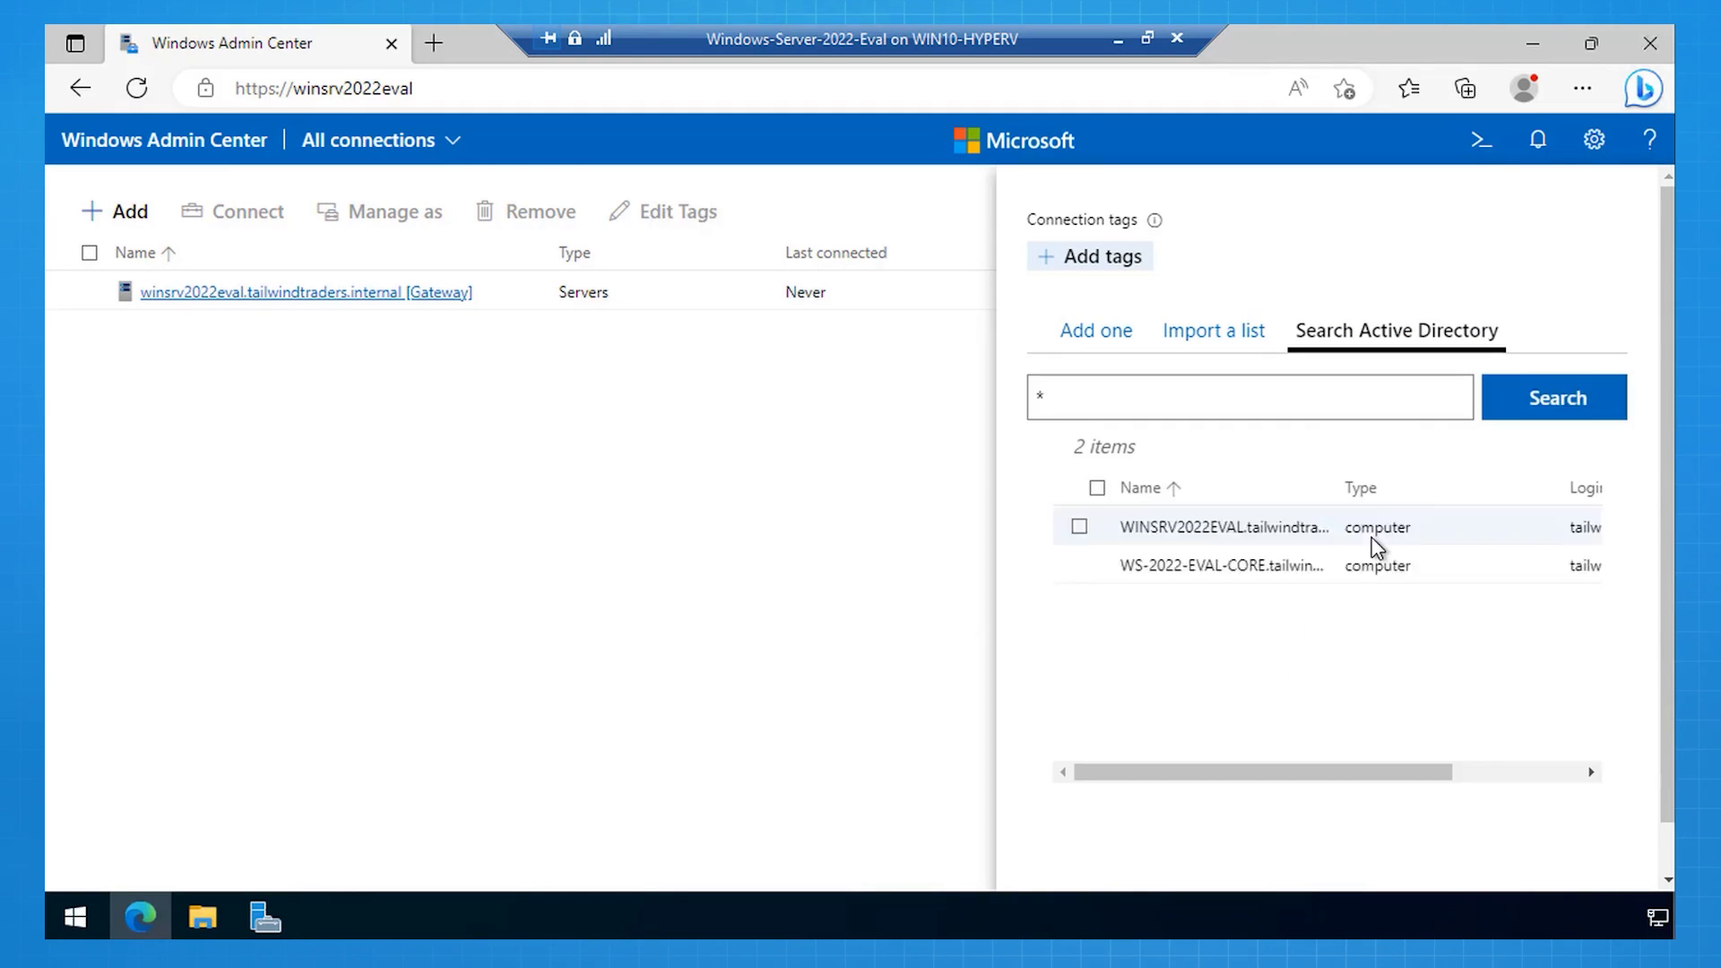
pyautogui.click(1080, 568)
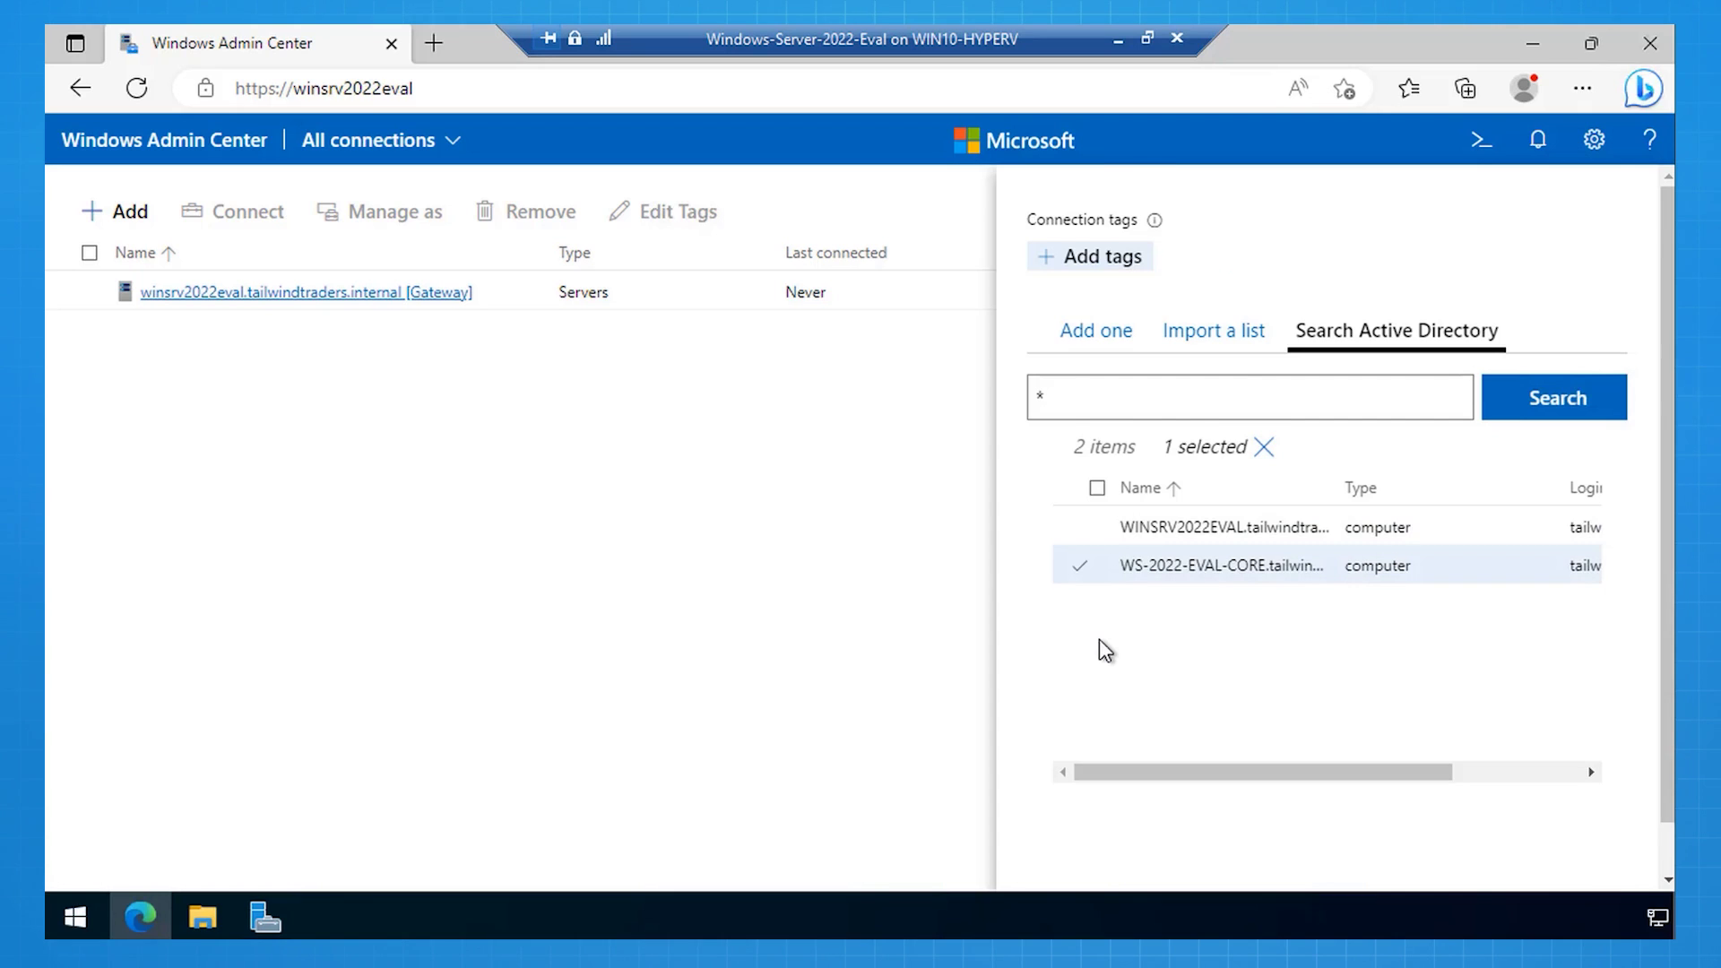
pyautogui.scroll(-1, 1099, 639)
pyautogui.click(1368, 883)
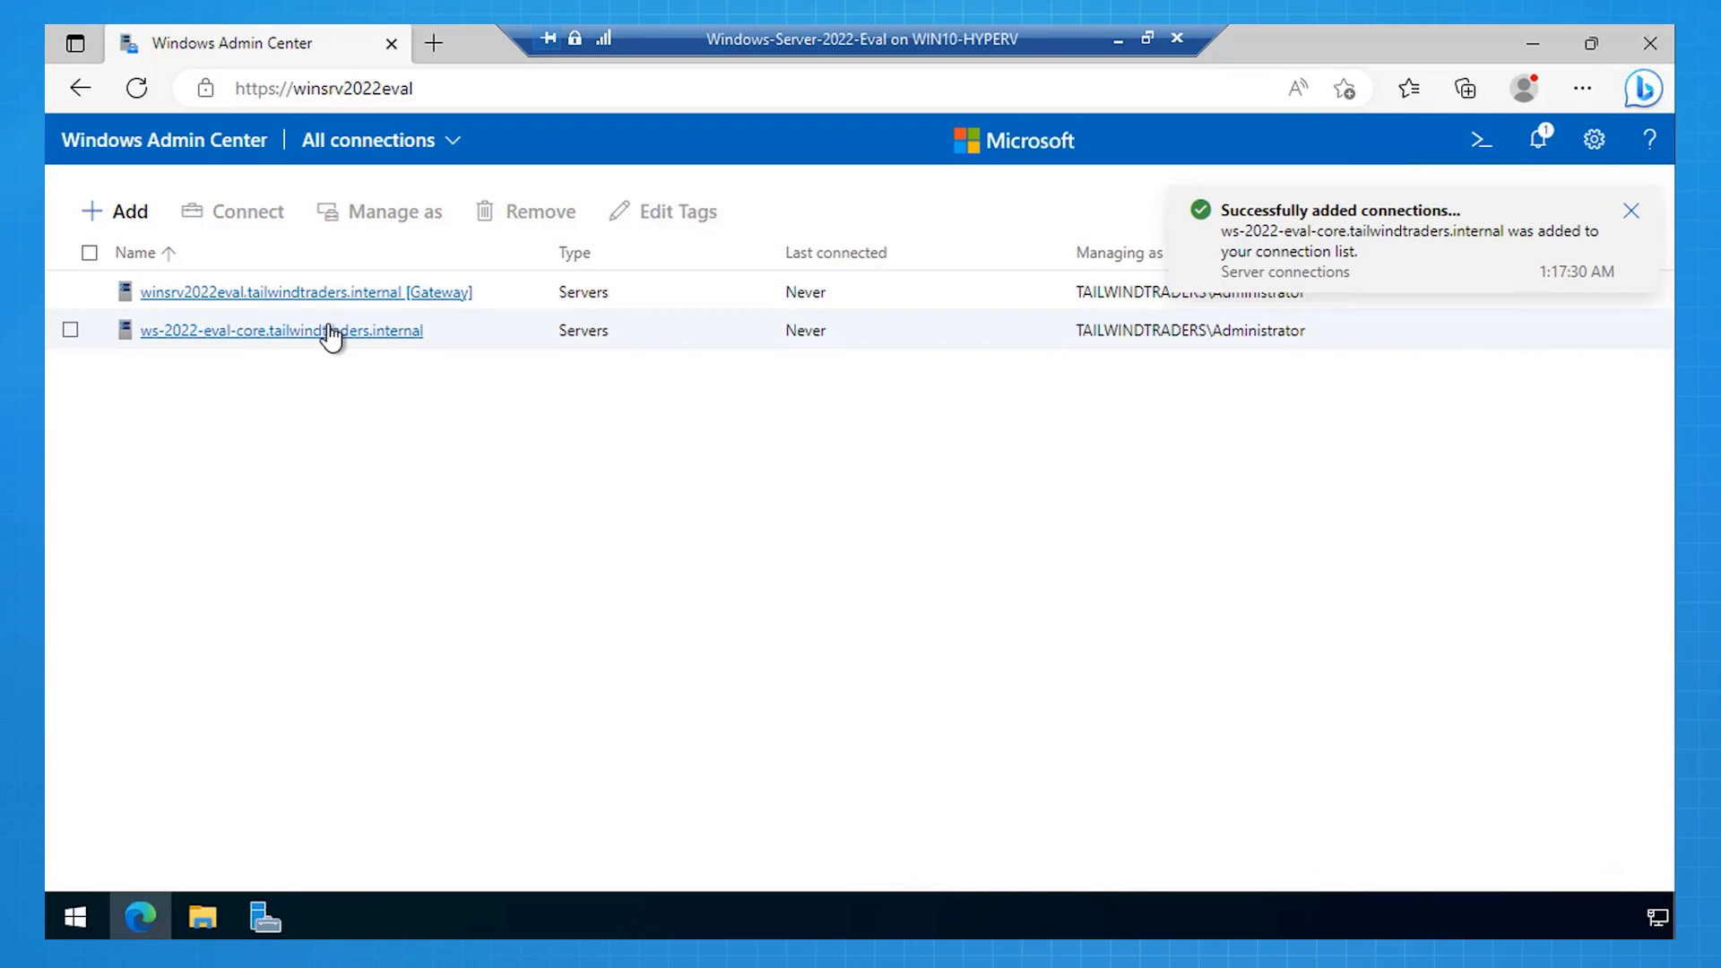
pyautogui.click(330, 332)
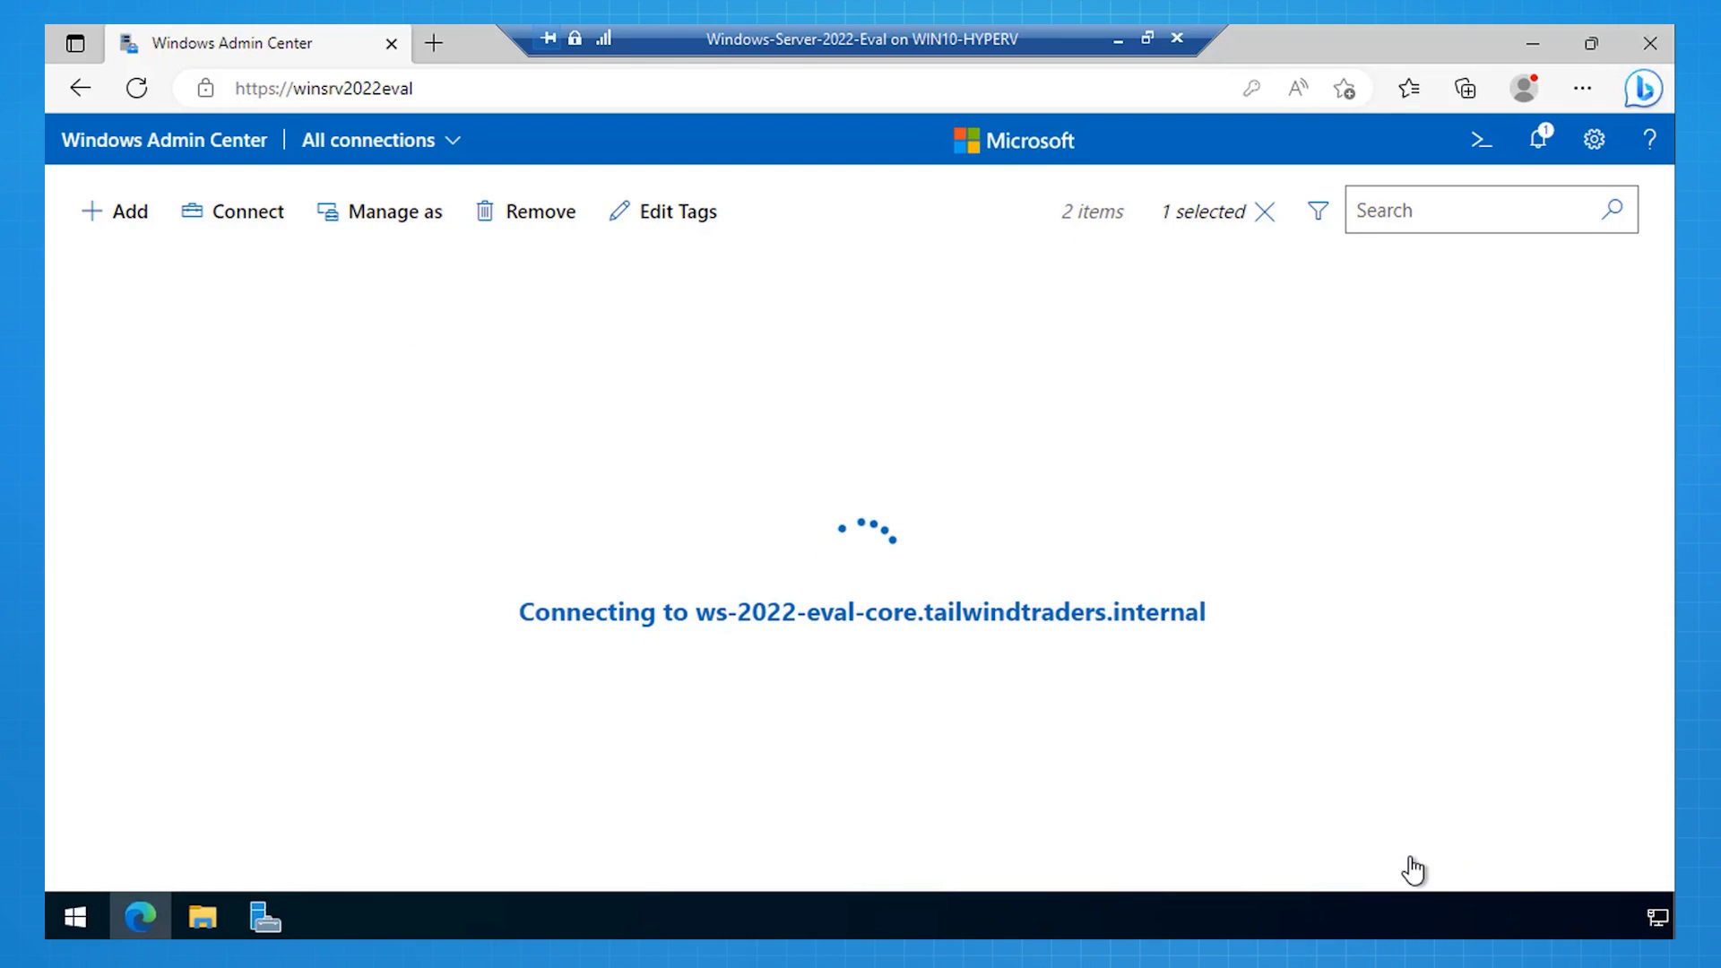